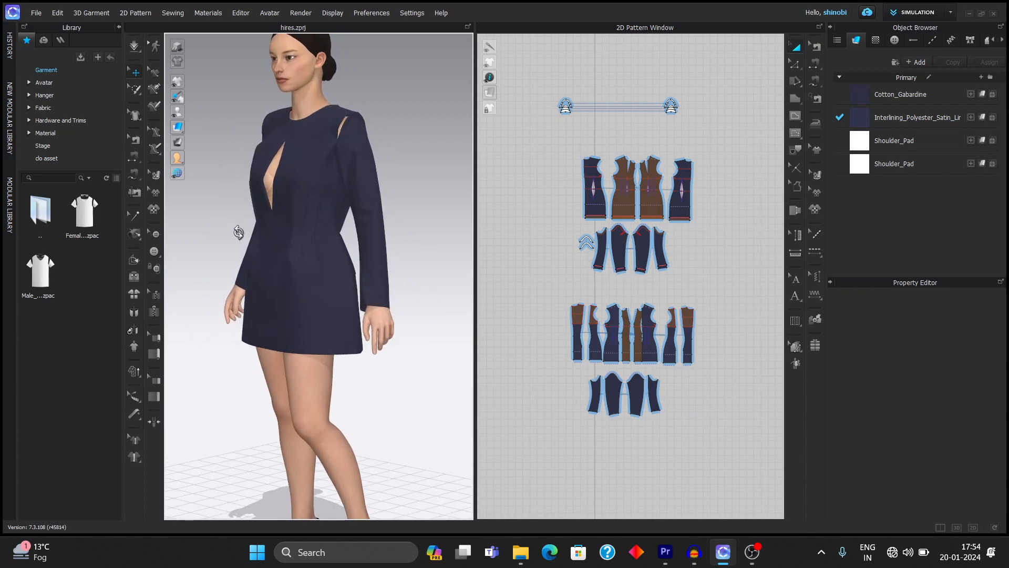
# - Examine the finished navy dress on the avatar from the front and side, including its neckline opening, shoulder slits and waist seams
pyautogui.moveTo(346, 196); pyautogui.dragTo(251, 219, button='right')
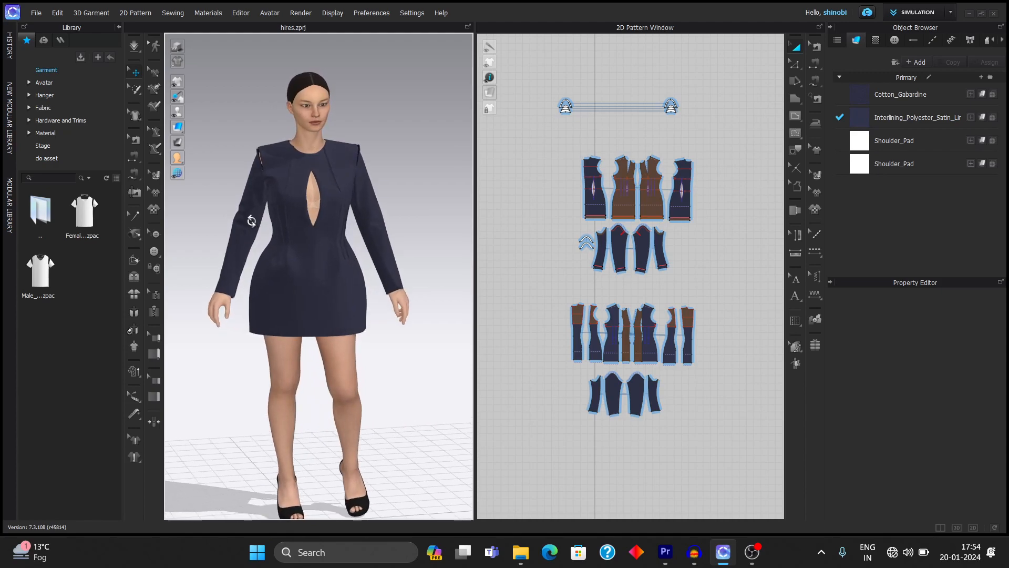
pyautogui.scroll(3, 313, 235)
pyautogui.scroll(2, 314, 235)
pyautogui.moveTo(314, 235); pyautogui.dragTo(274, 233, button='right')
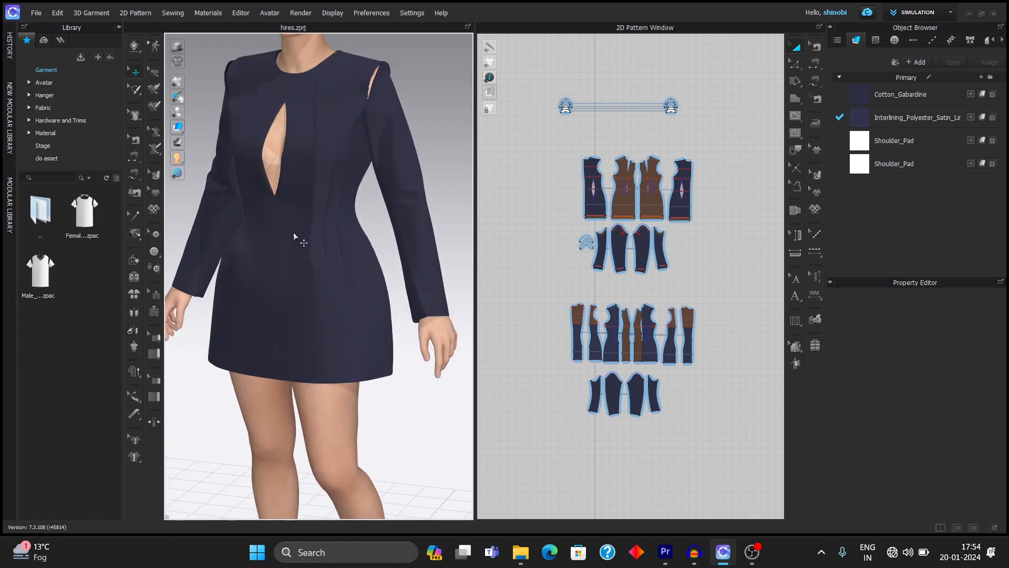
pyautogui.scroll(2, 301, 309)
pyautogui.scroll(2, 357, 310)
pyautogui.scroll(1, 357, 310)
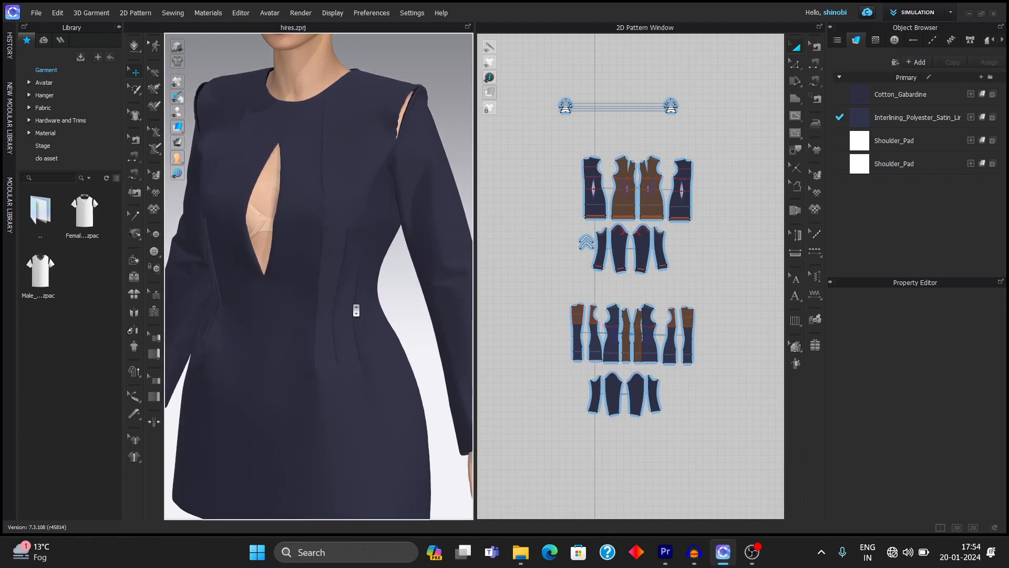
pyautogui.scroll(-5, 352, 309)
pyautogui.moveTo(347, 306); pyautogui.dragTo(419, 295, button='right')
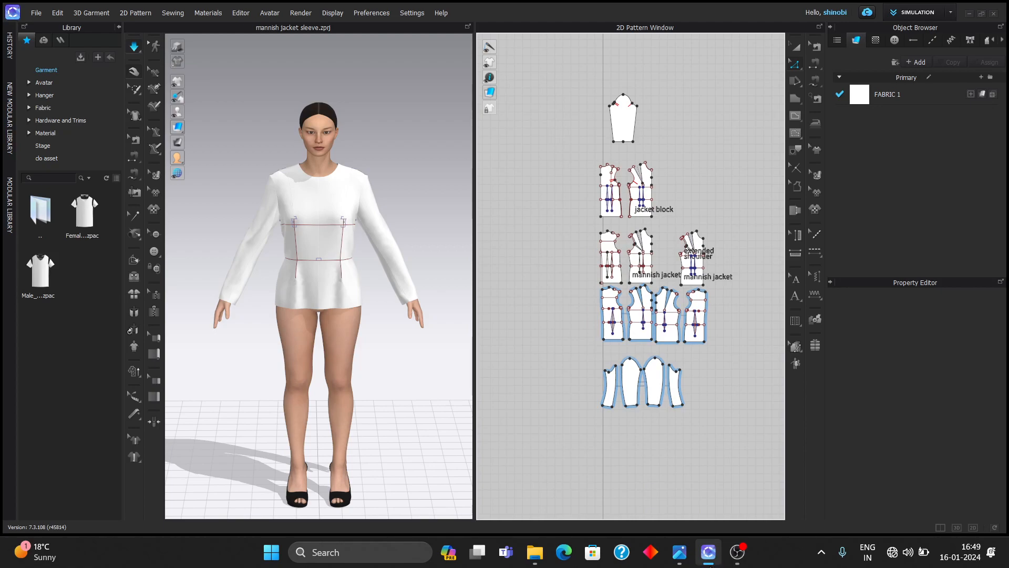
# - Study the runway reference photo of the dress, looking closely at the silhouette, front opening and waist darts
pyautogui.click(680, 562)
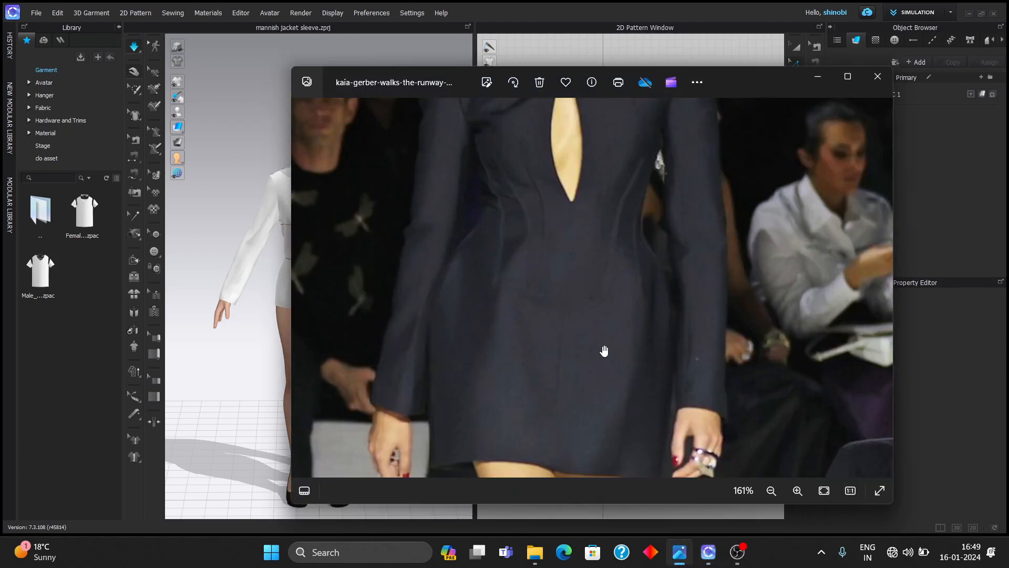
pyautogui.scroll(-5, 604, 351)
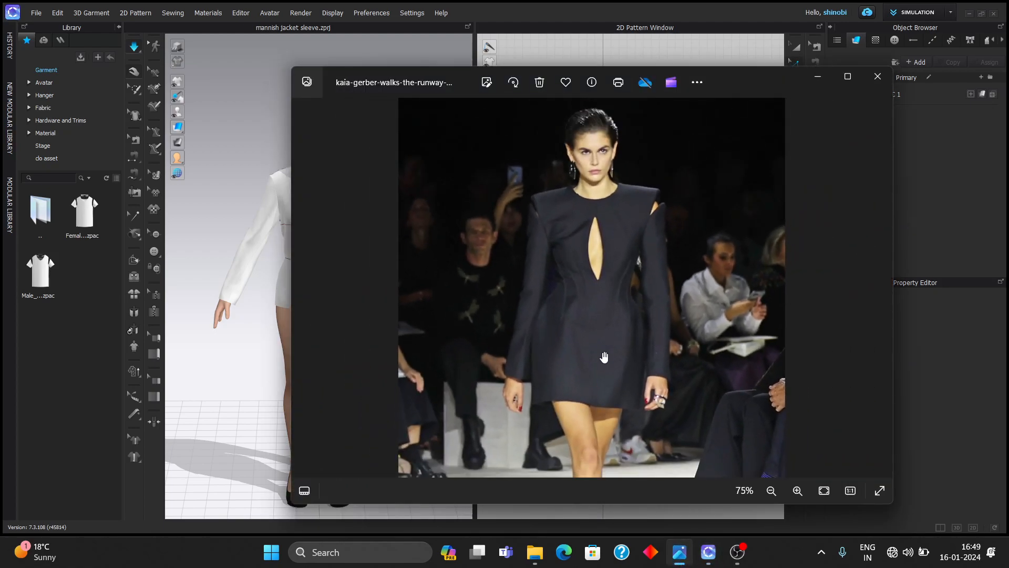
pyautogui.scroll(1, 604, 357)
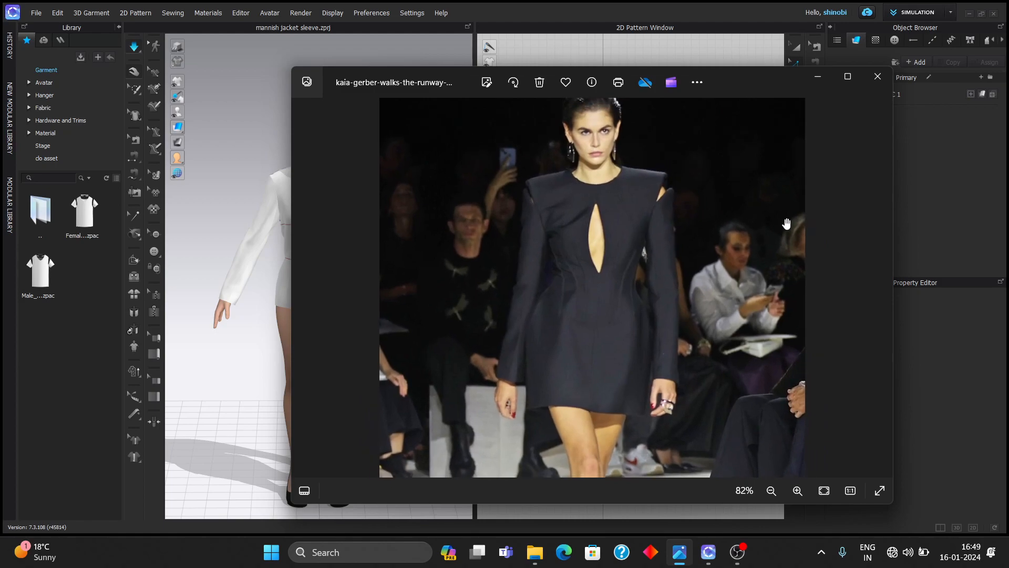
pyautogui.scroll(2, 652, 298)
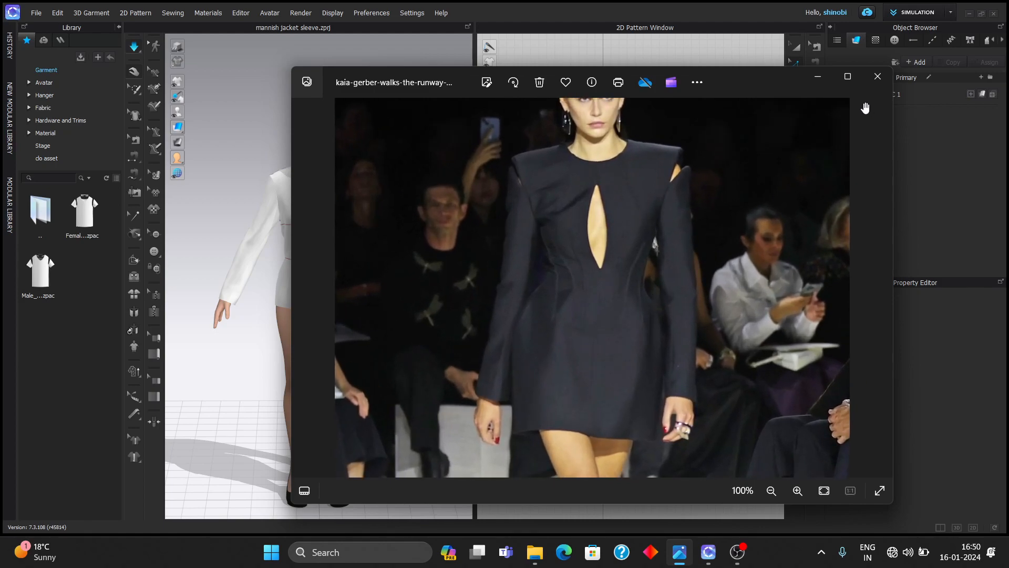
pyautogui.click(818, 76)
# - Add intersection points to the front panel's waistline and split its segment between the side seam and the waist dart
pyautogui.rightClick(652, 312)
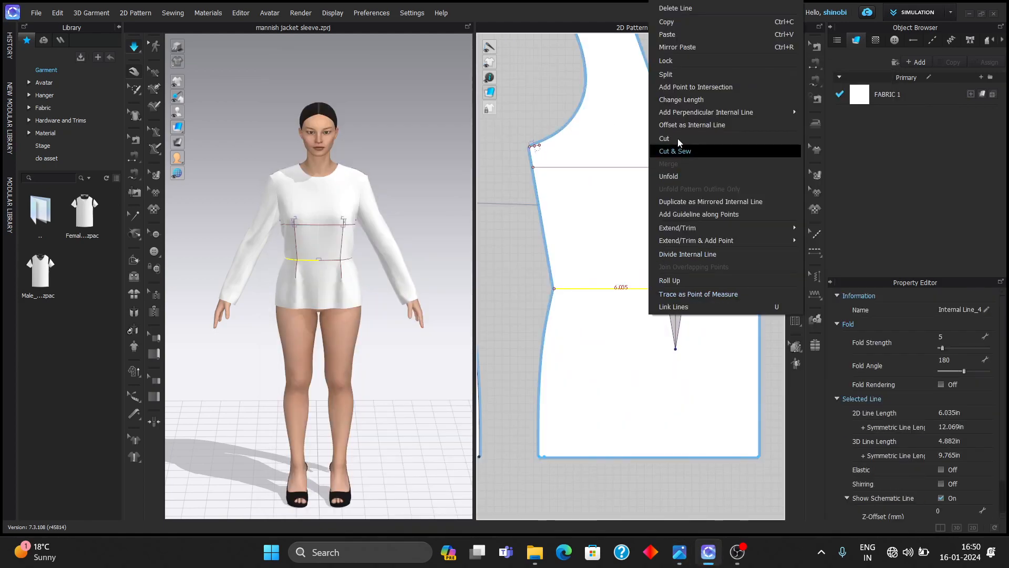
pyautogui.click(694, 87)
pyautogui.rightClick(651, 288)
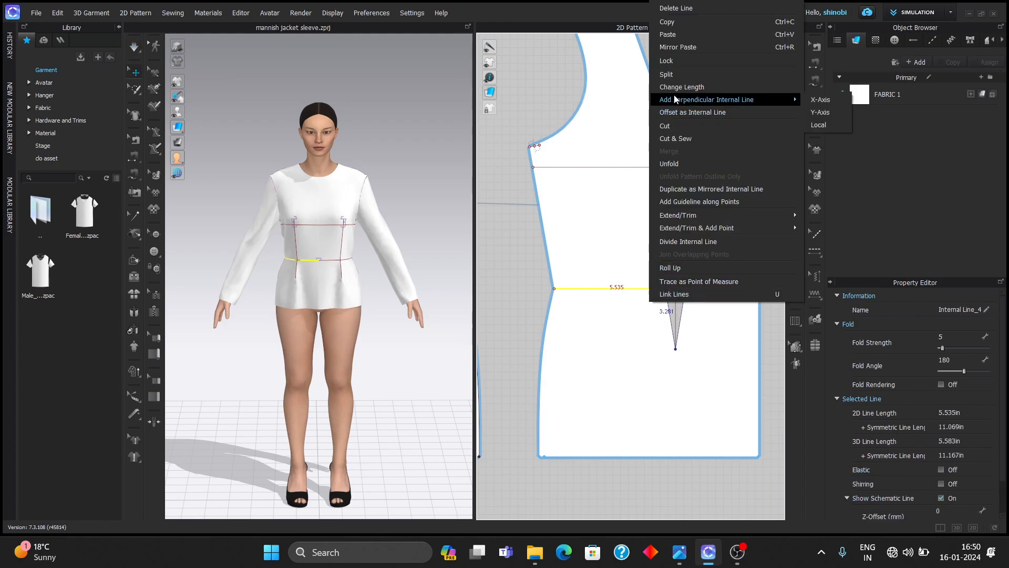
pyautogui.click(668, 74)
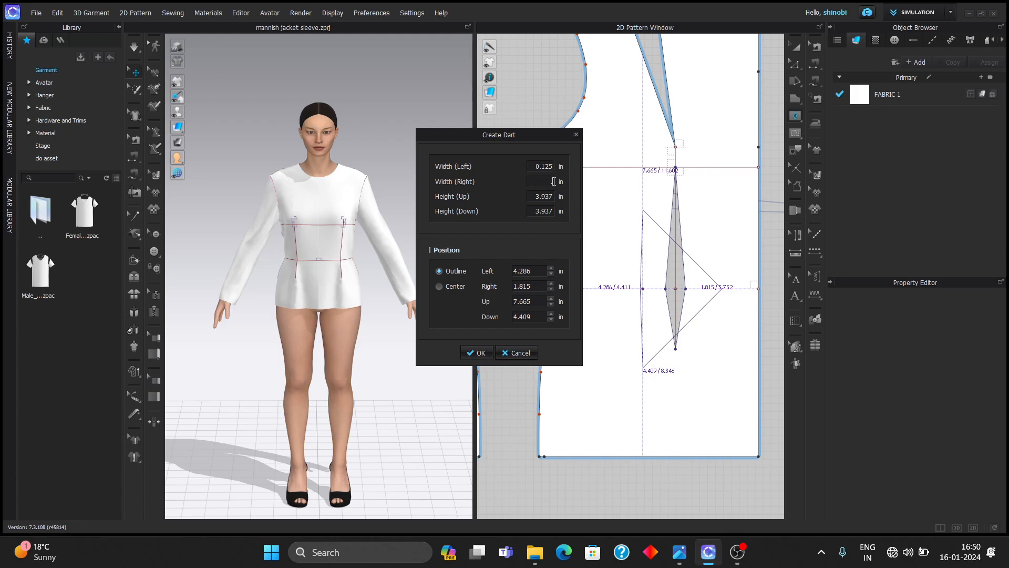
# - Create a waist dart beside the existing front dart, 0.125 in wide on each side, 6.049 in up and 3 in down
pyautogui.write('.125')
pyautogui.press('Tab')
pyautogui.write('6.04')
pyautogui.write('6.049')
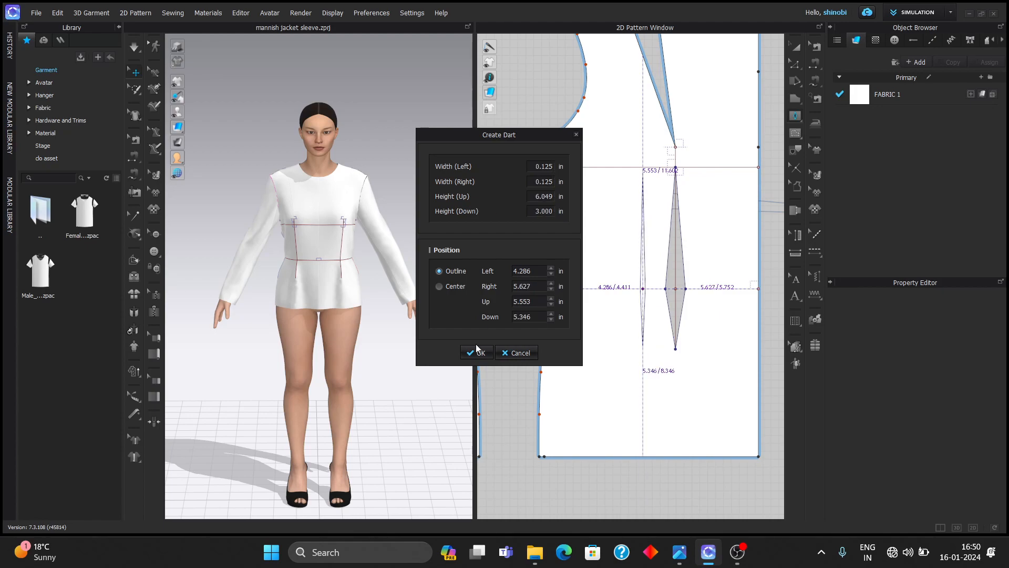
pyautogui.click(477, 352)
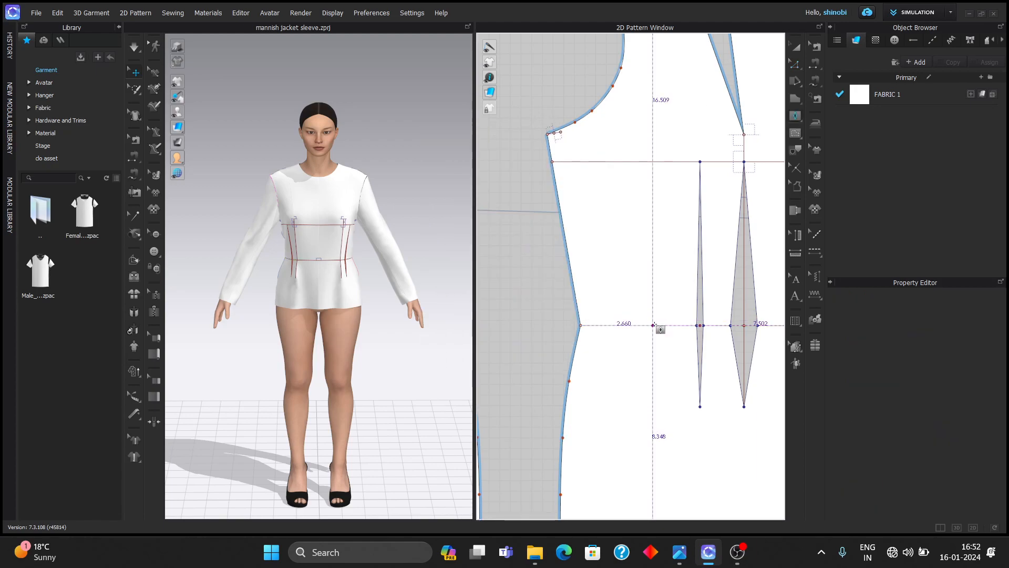
# - Create another waist dart nearer the front side seam, 0.125 in wide on each side, 6.049 in up and 3 in down
pyautogui.click(654, 325)
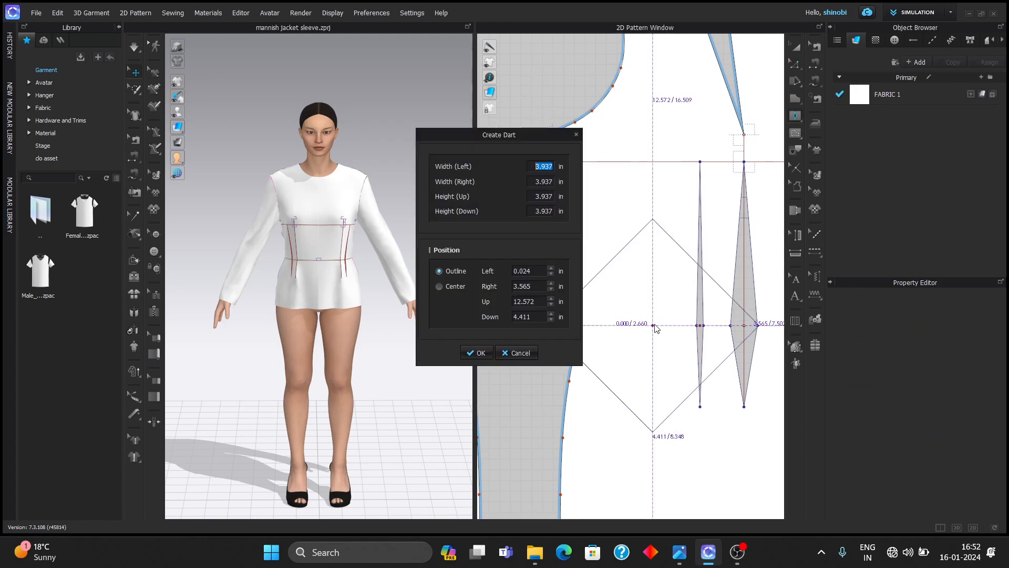
pyautogui.write('.125')
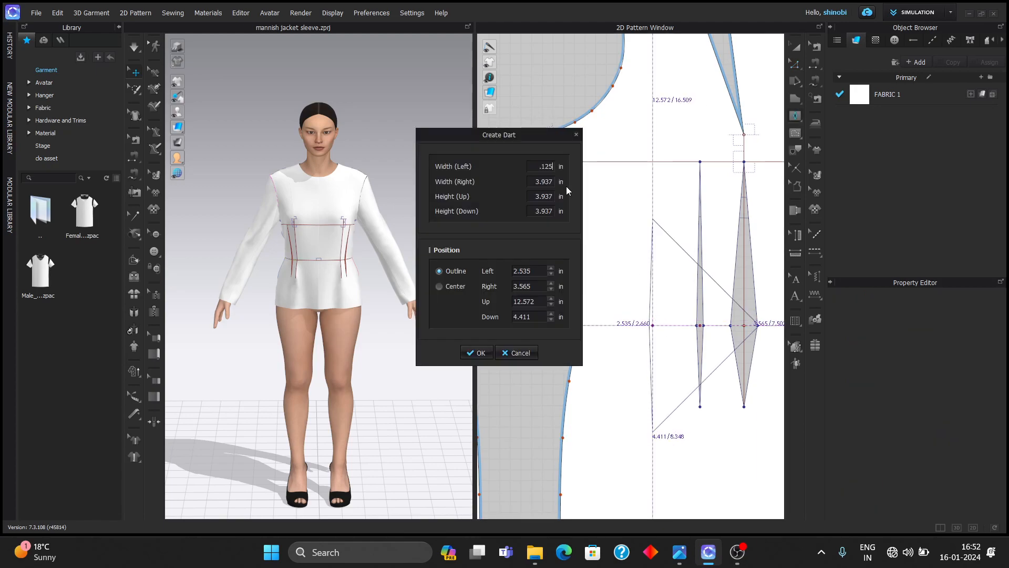
pyautogui.write('.125')
pyautogui.write('6.049')
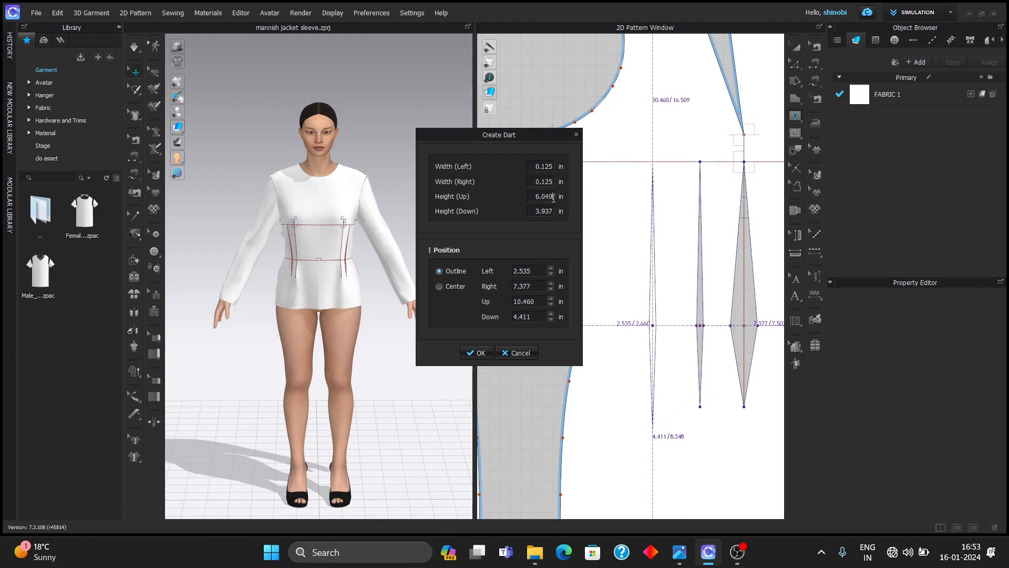
pyautogui.write('3')
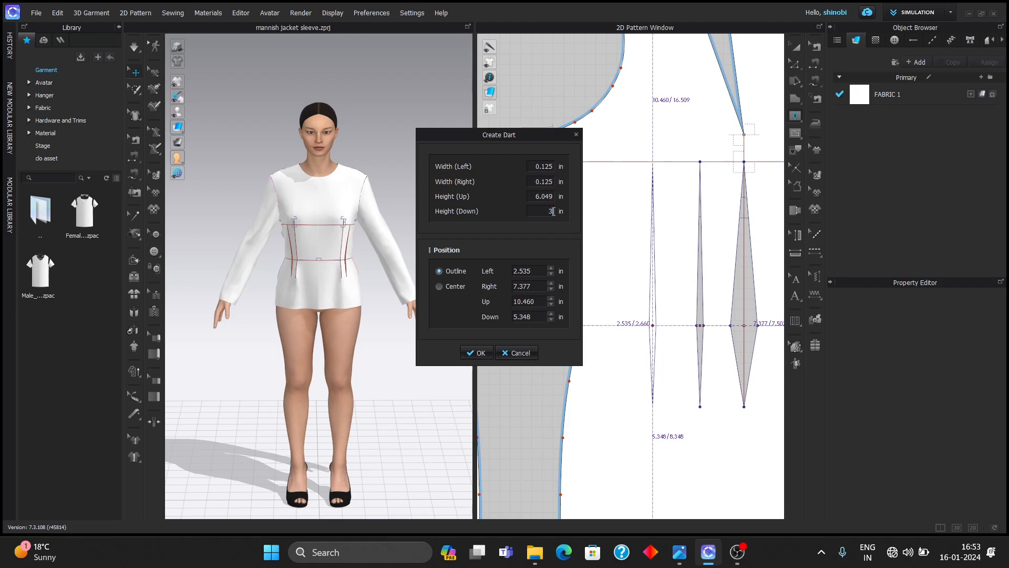
pyautogui.press('Return')
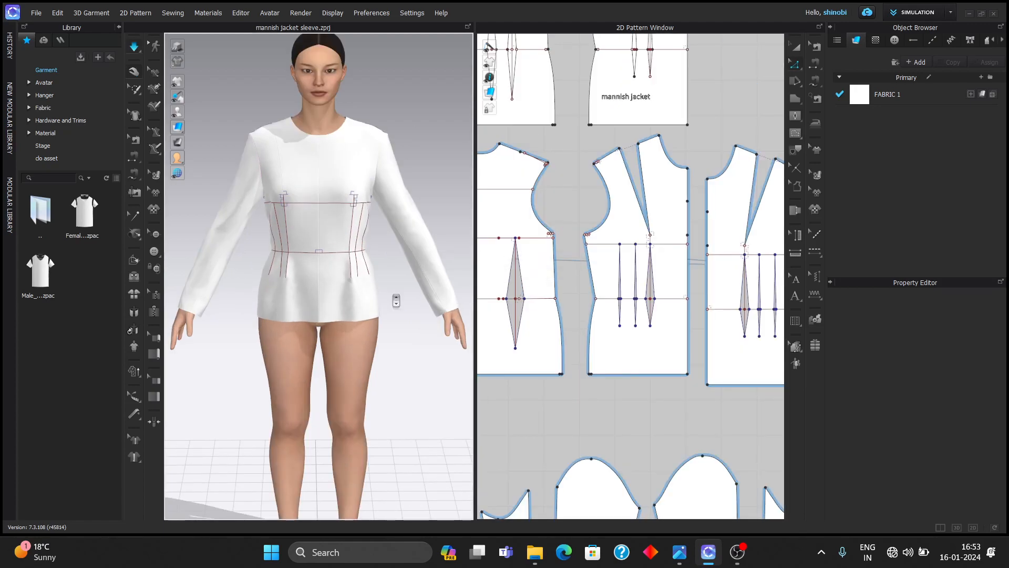
pyautogui.click(352, 314)
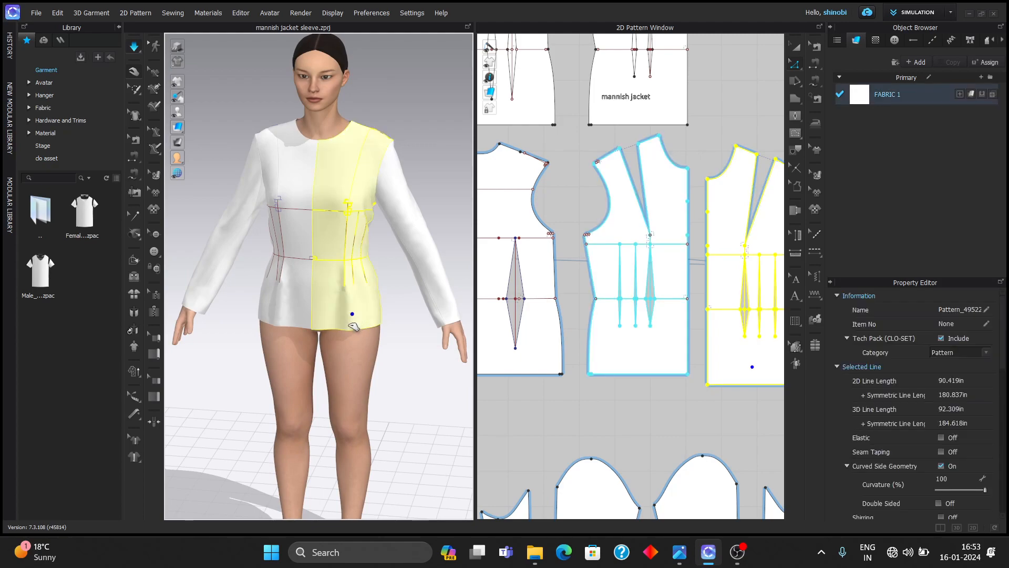
pyautogui.press('2')
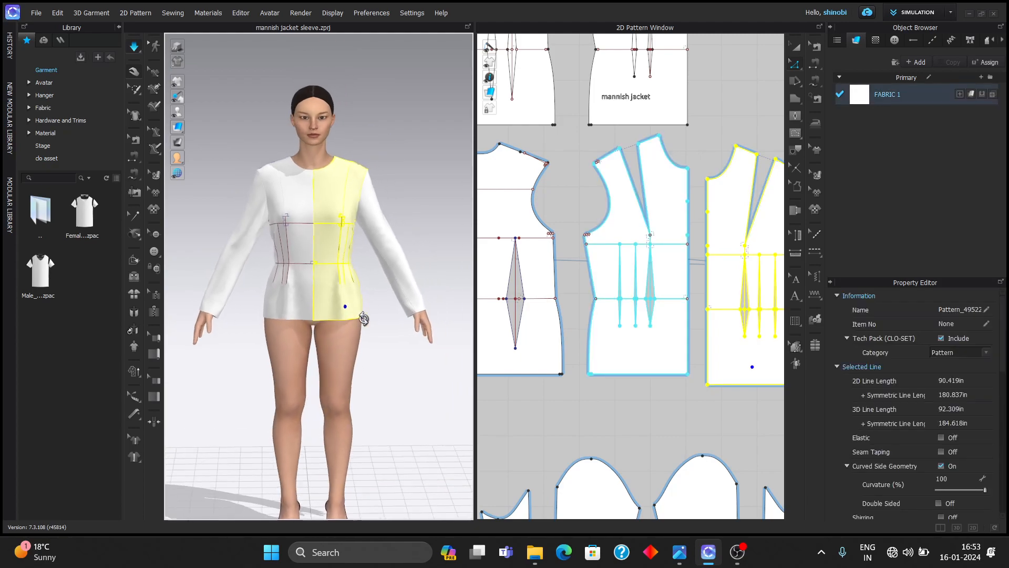
pyautogui.click(377, 293)
pyautogui.press('2')
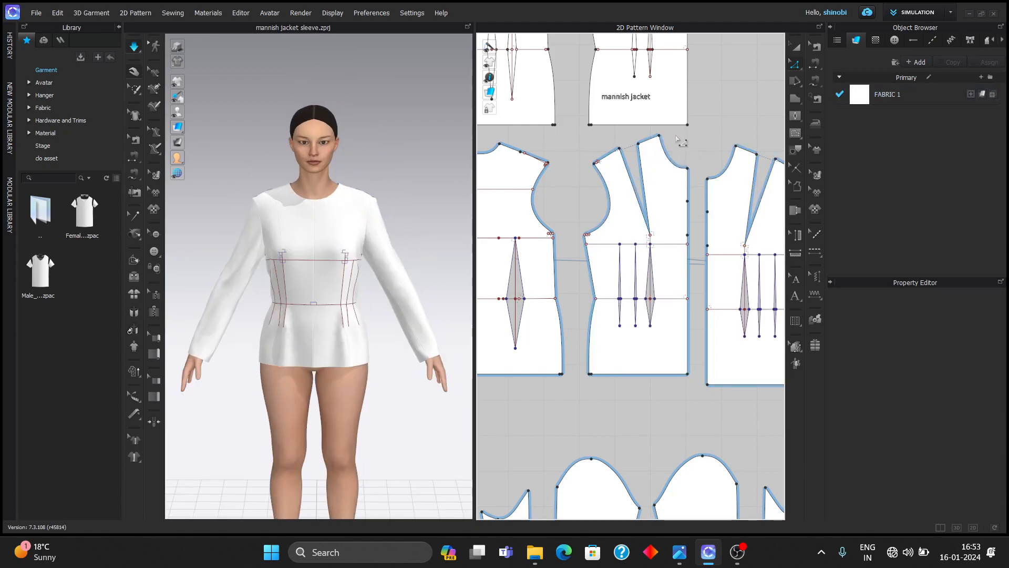
# - Split the front panel's neckline curve uniformly into 2 segments
pyautogui.rightClick(678, 169)
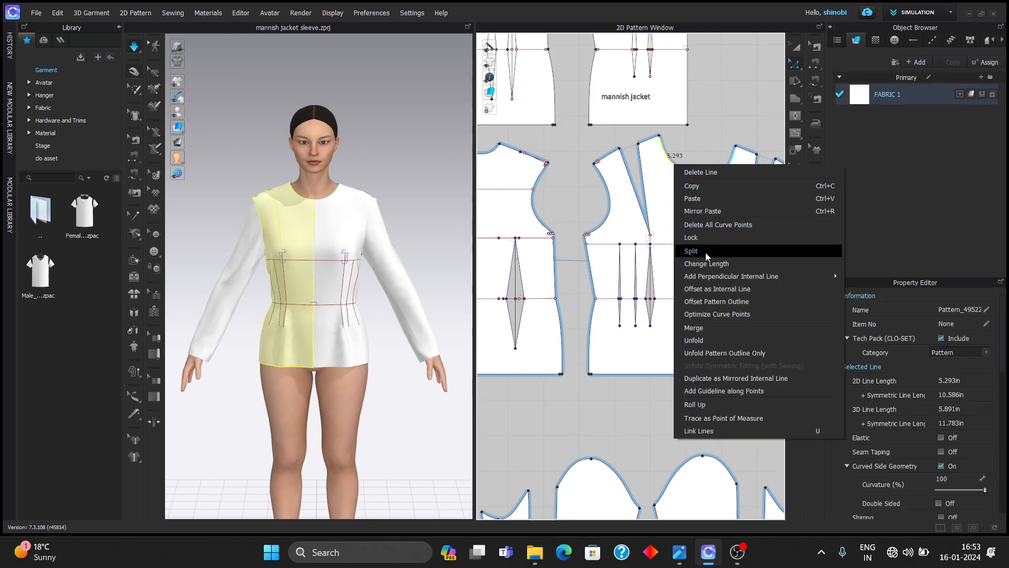
pyautogui.click(706, 255)
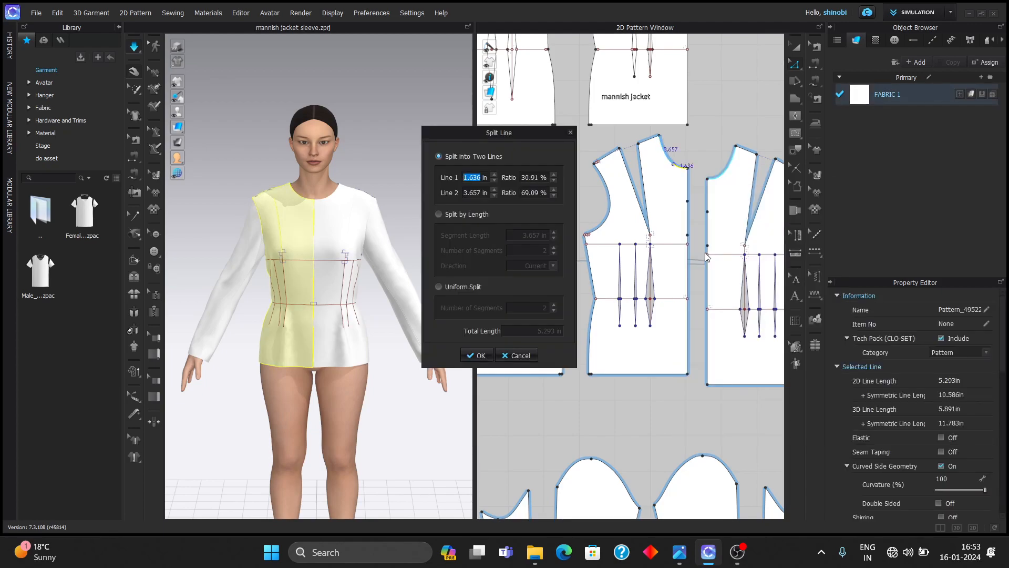
pyautogui.click(439, 286)
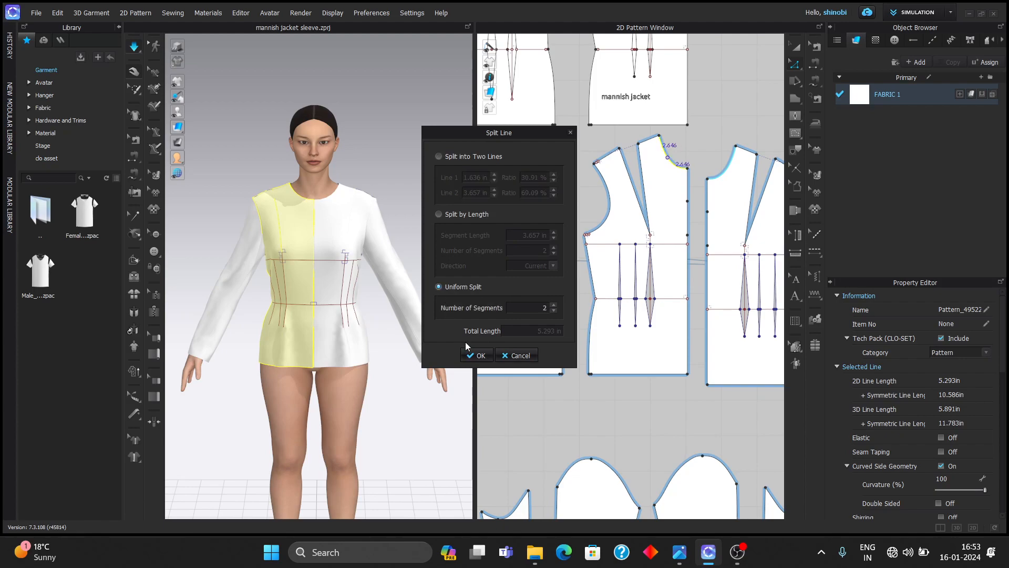
pyautogui.click(477, 355)
pyautogui.click(712, 149)
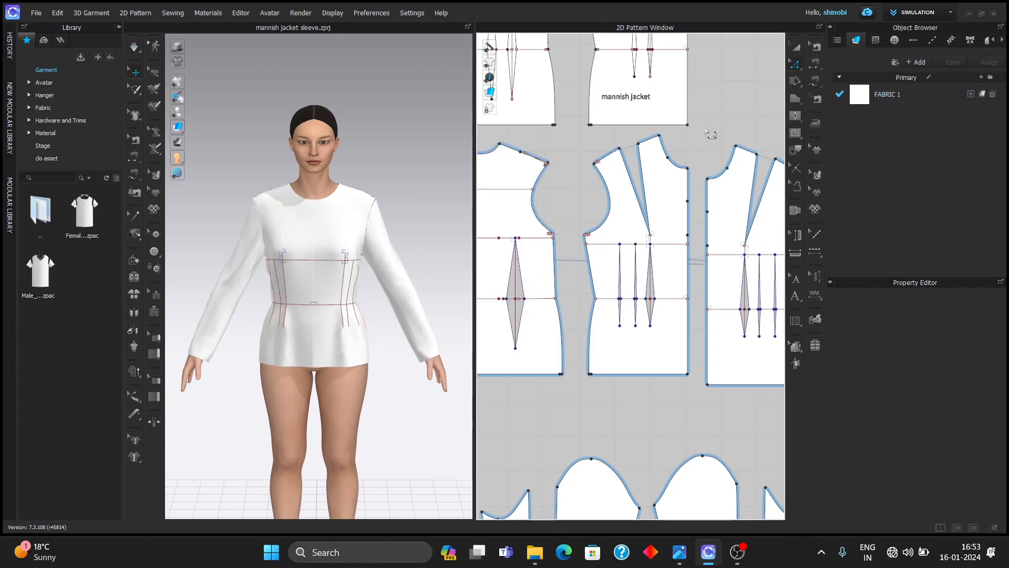
# - Rotate the front shoulder dart about its tip so that it opens at the neckline's midpoint
pyautogui.scroll(3, 701, 141)
pyautogui.click(602, 251)
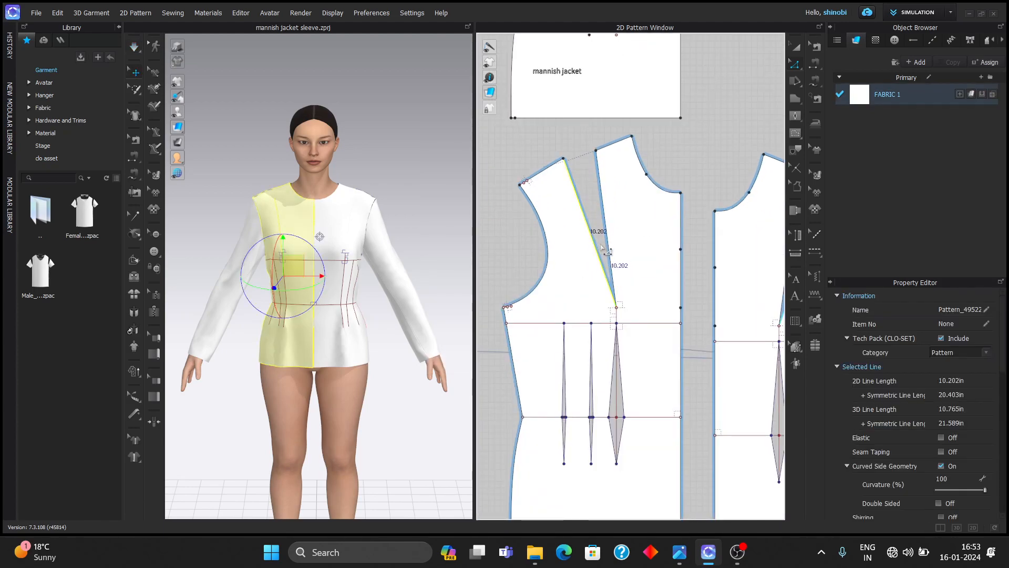
pyautogui.keyDown('shift'); pyautogui.click(608, 246); pyautogui.keyUp('shift')
pyautogui.rightClick(607, 247)
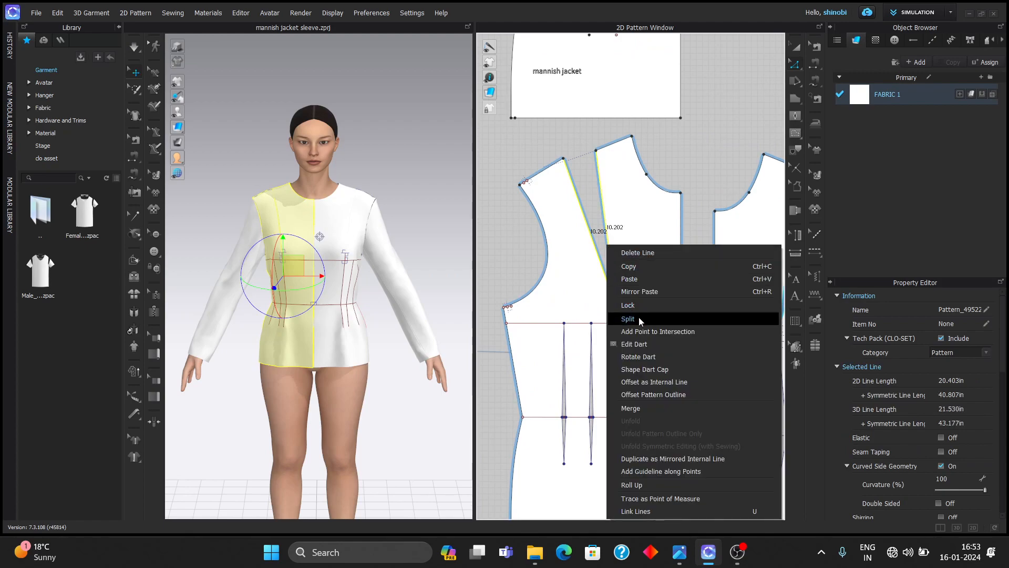
pyautogui.click(642, 366)
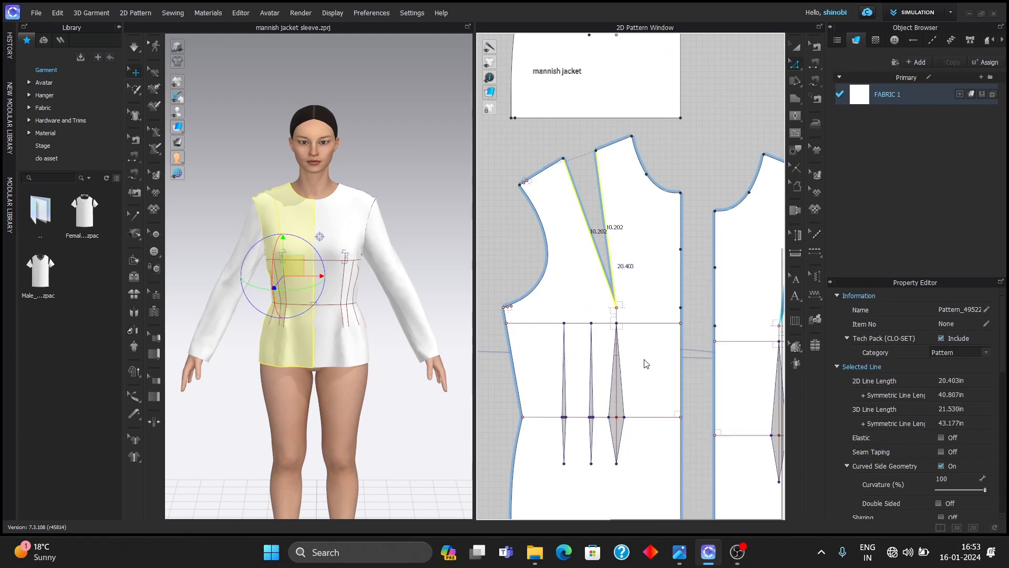
pyautogui.click(647, 177)
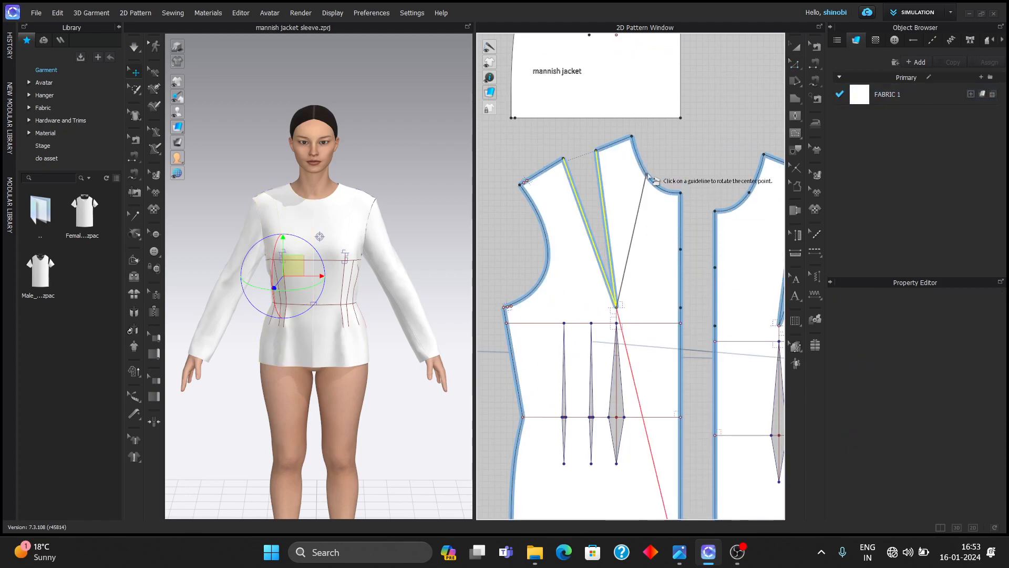
pyautogui.click(617, 305)
pyautogui.click(621, 230)
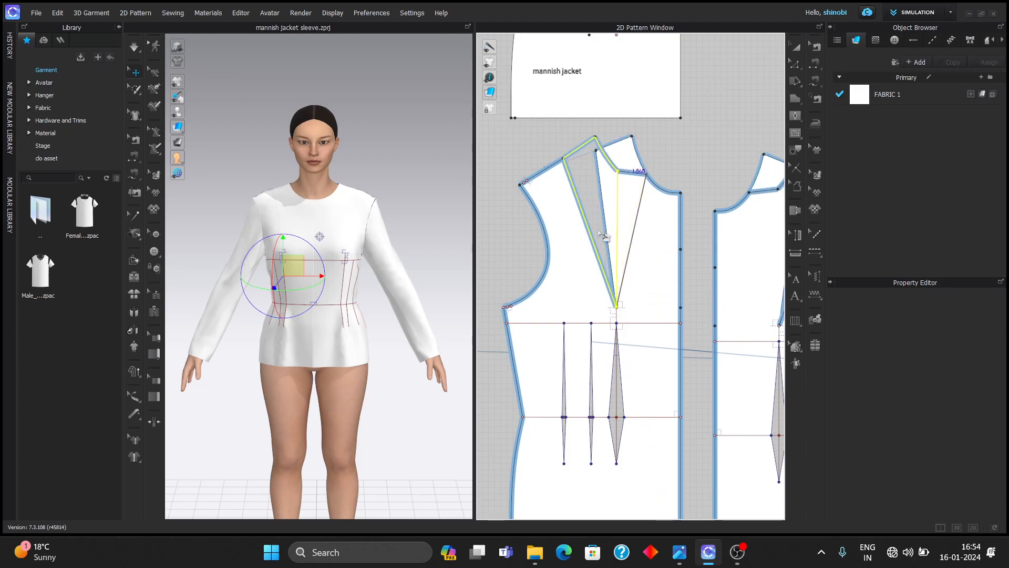
pyautogui.click(618, 238)
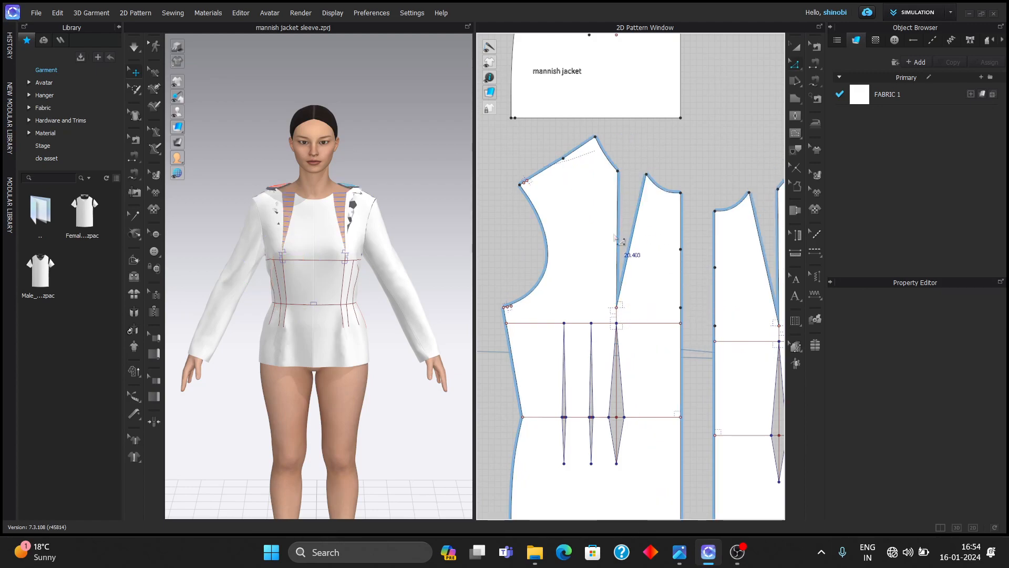
# - Edit the front neckline dart to a length of 8.124 in with Shape Dart Cap enabled
pyautogui.click(631, 242)
pyautogui.rightClick(634, 239)
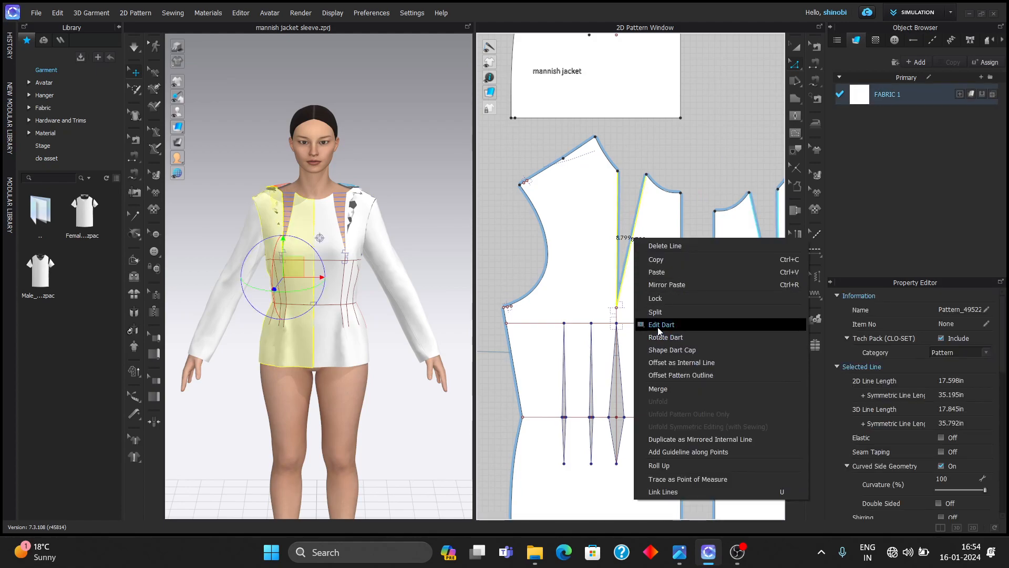
pyautogui.click(661, 325)
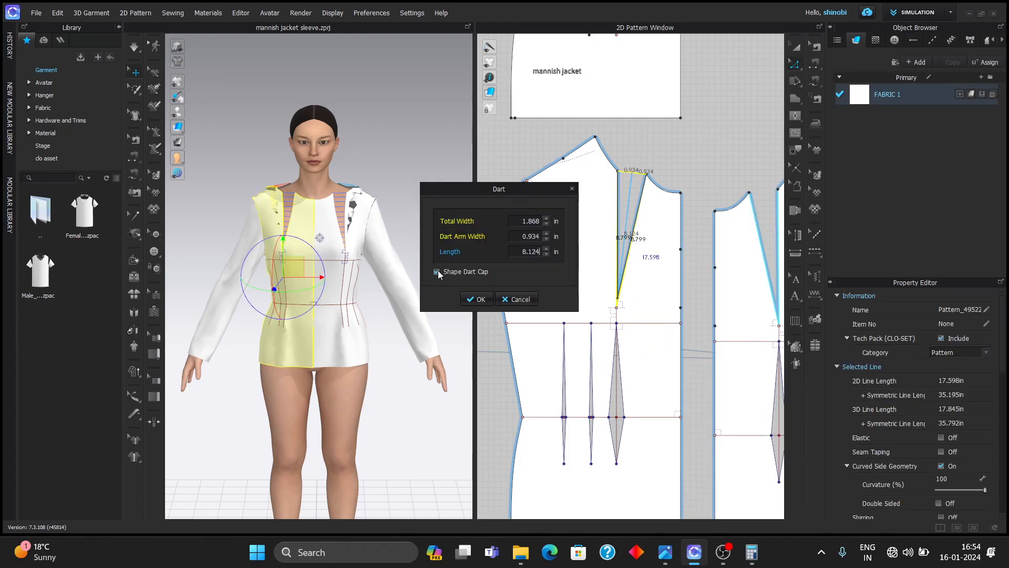
pyautogui.click(476, 299)
# - Move the back panel's side hem corner 1 in outward along the hemline
pyautogui.scroll(-3, 631, 274)
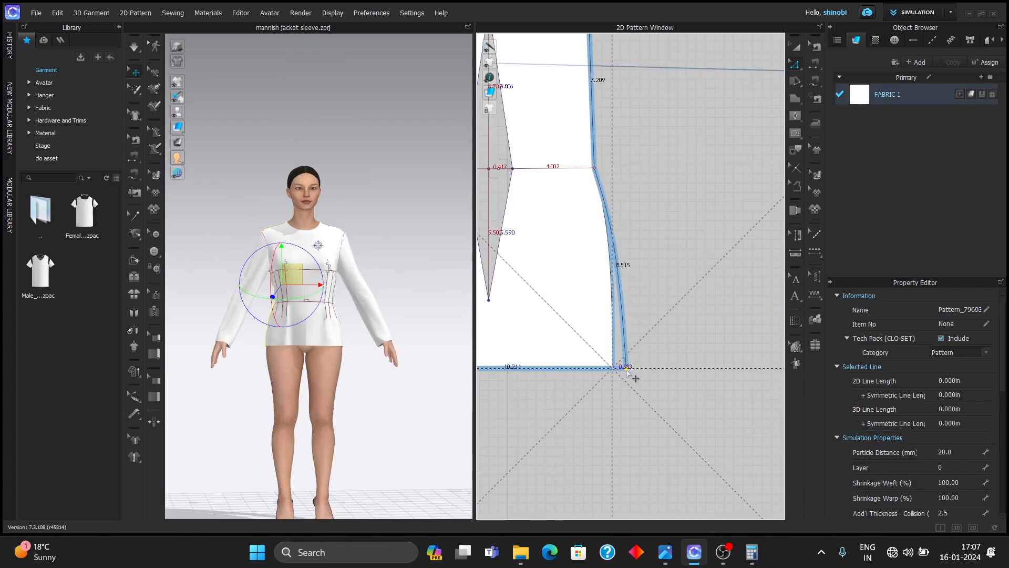
pyautogui.rightClick(626, 370)
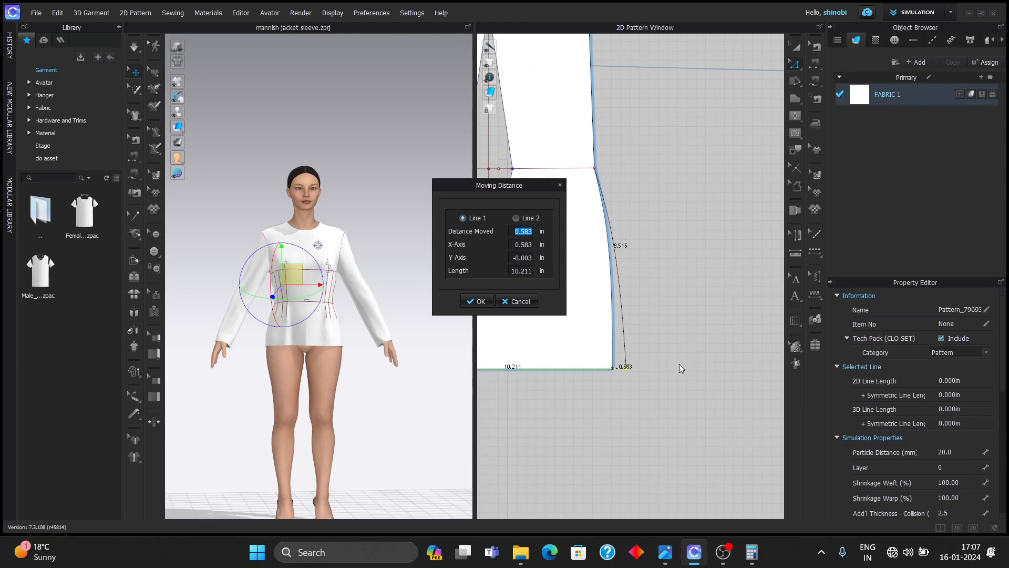
pyautogui.write('1')
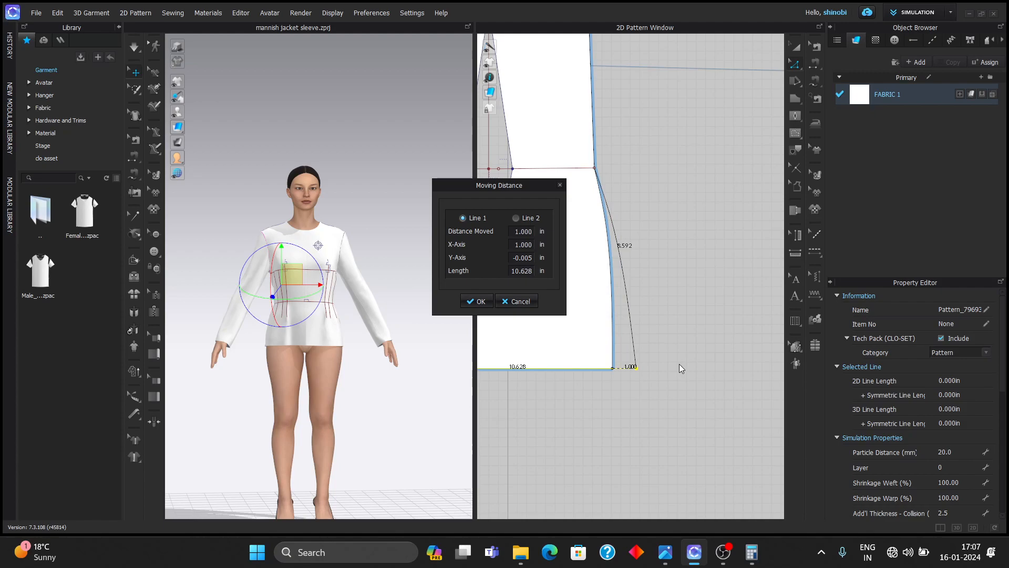
pyautogui.press('Return')
pyautogui.click(647, 273)
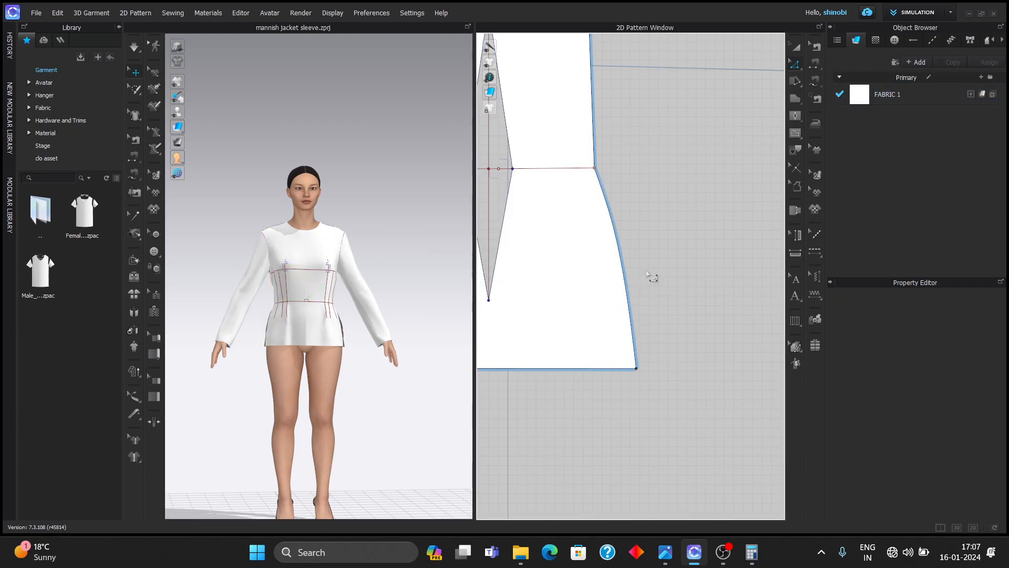
# - Move the front panel's side hem corner 1 in outward along the hemline
pyautogui.scroll(-5, 654, 280)
pyautogui.scroll(2, 668, 287)
pyautogui.click(702, 307)
pyautogui.moveTo(699, 309); pyautogui.dragTo(694, 310)
pyautogui.rightClick(695, 310)
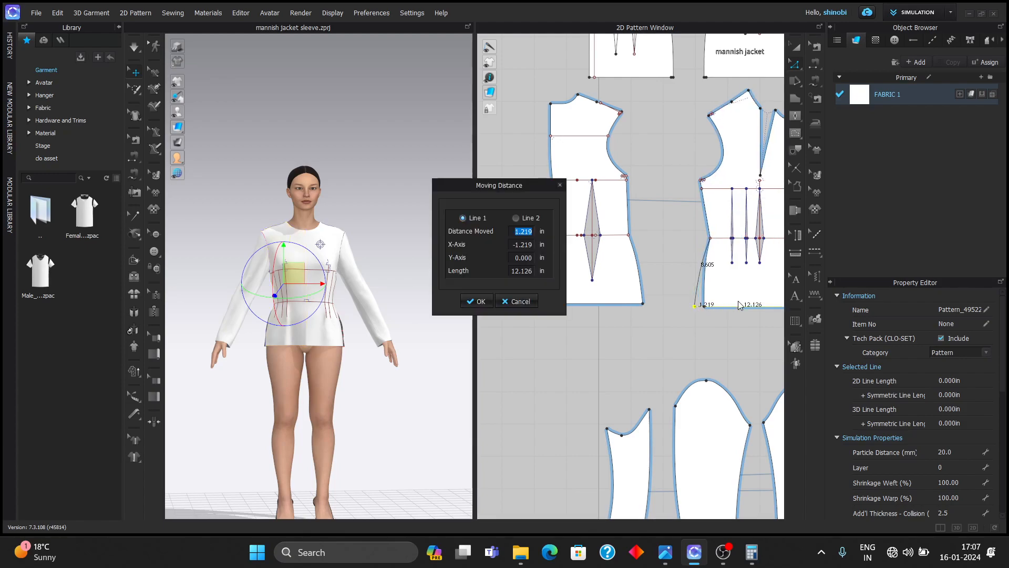
pyautogui.write('1')
pyautogui.press('Return')
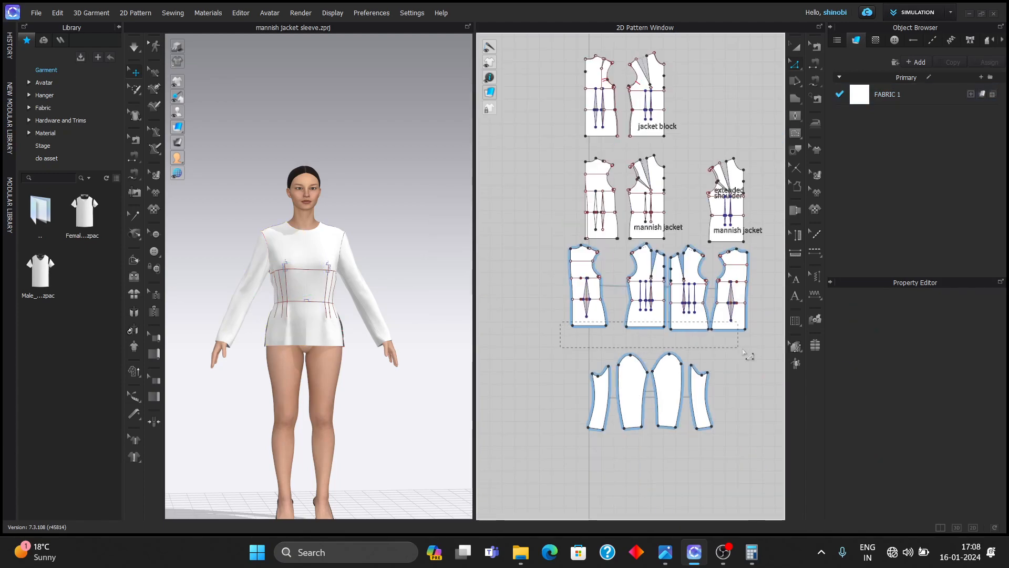
# - Extend the hems of the front and back panels by 6 in using Offset Pattern Outline with perpendicular side segments
pyautogui.moveTo(746, 353); pyautogui.dragTo(741, 349)
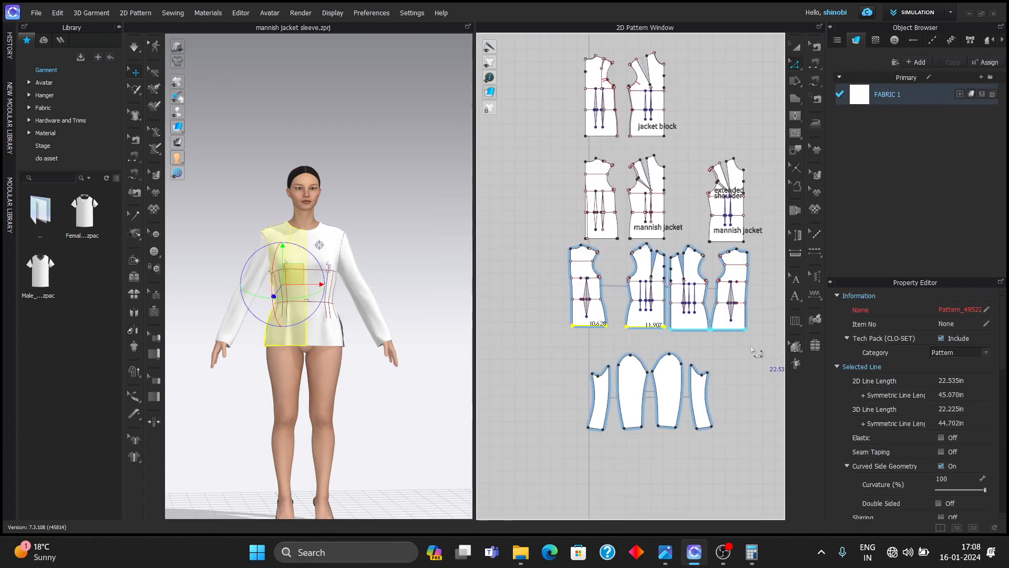
pyautogui.rightClick(629, 328)
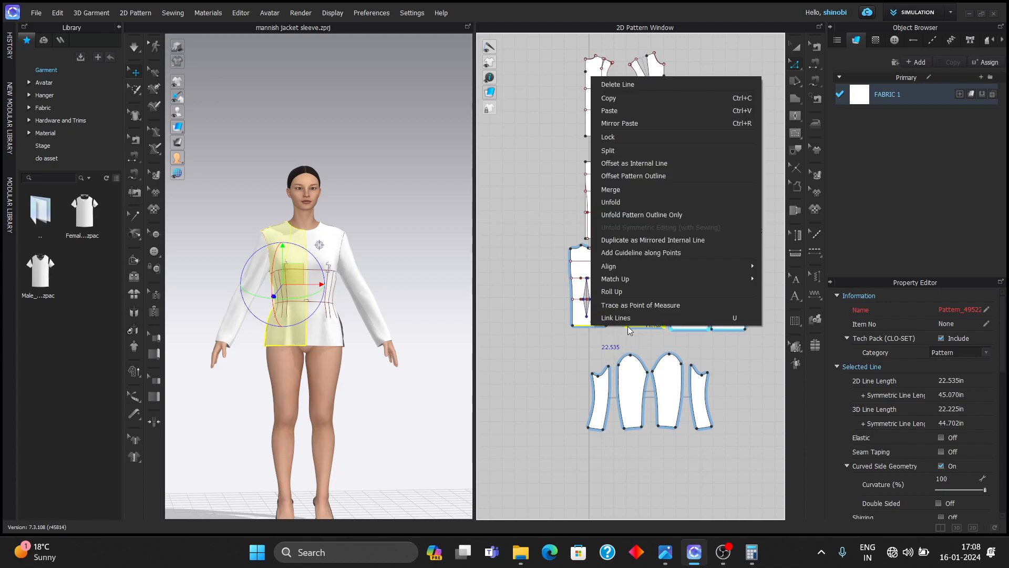
pyautogui.click(648, 178)
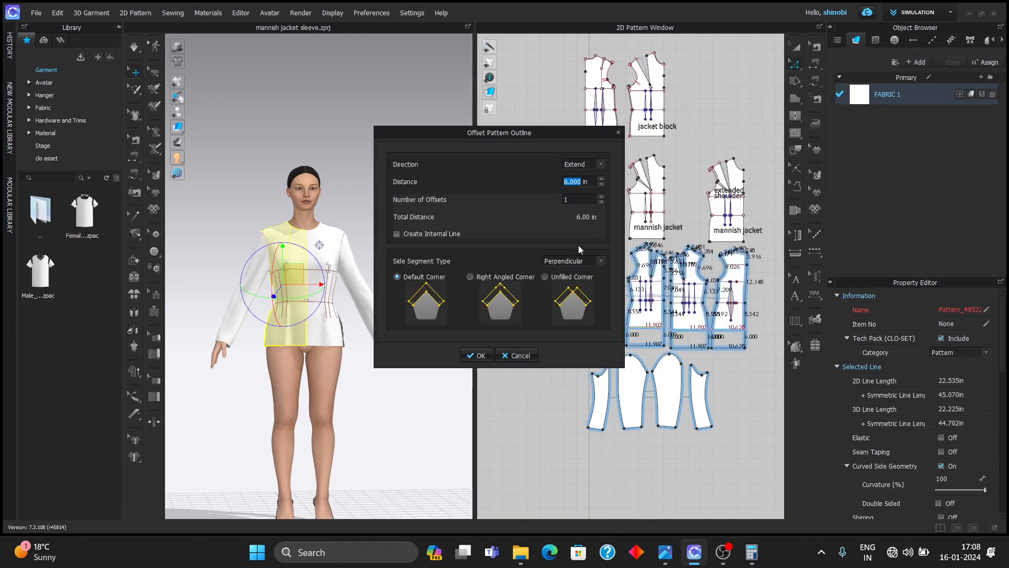
pyautogui.click(470, 356)
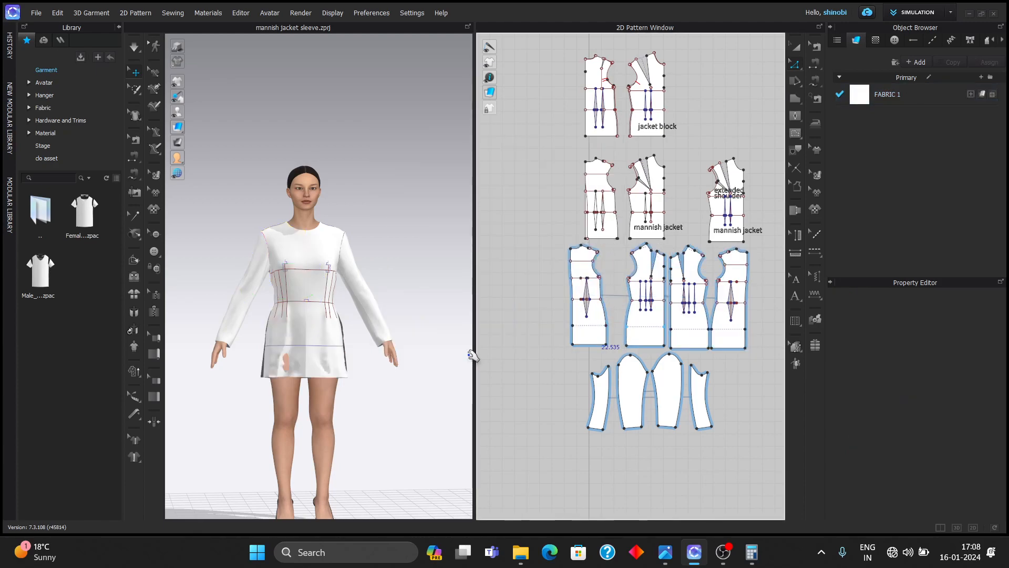
# - Move the lengthened back panel's side hem corner 0.5 in outward
pyautogui.scroll(5, 607, 338)
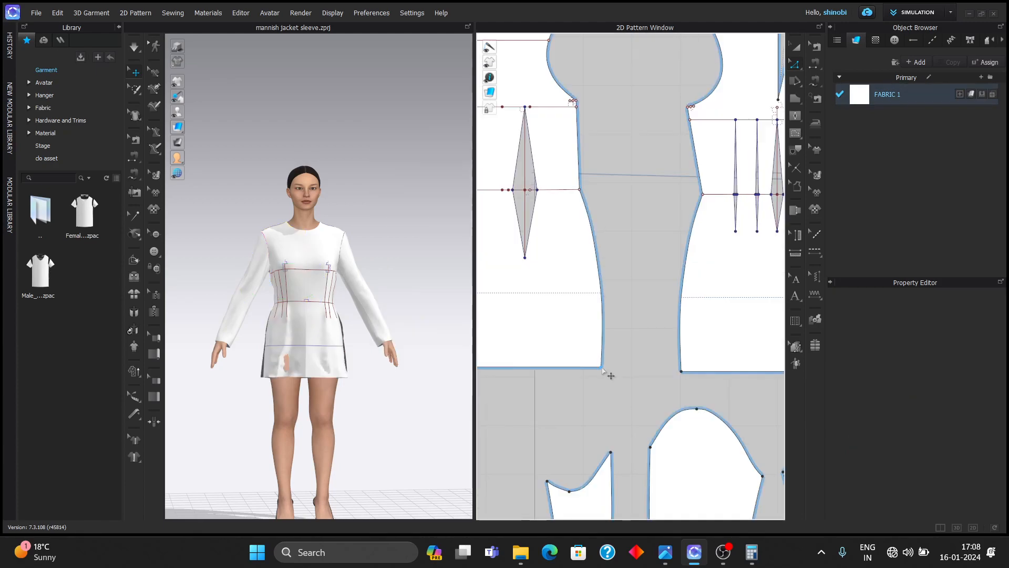
pyautogui.click(607, 368)
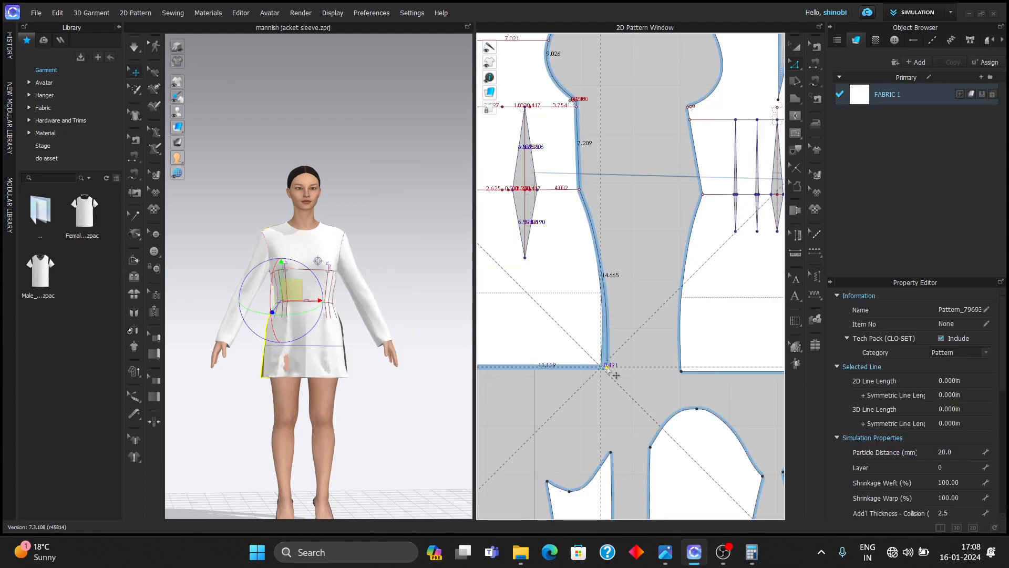
pyautogui.rightClick(606, 367)
pyautogui.write('0.5')
pyautogui.press('Return')
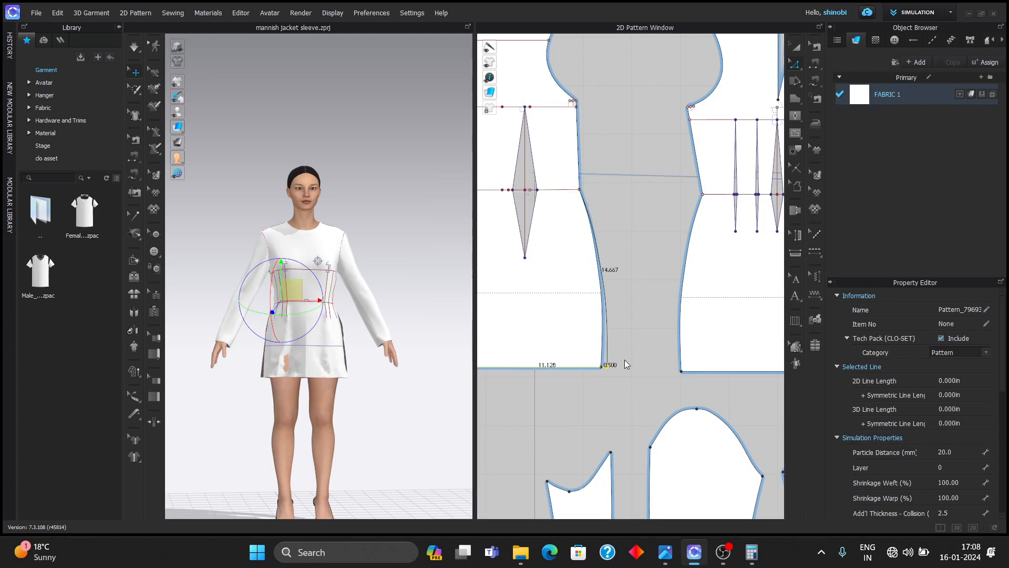
# - Move the lengthened front panel's side hem corner 0.5 in outward
pyautogui.scroll(-1, 604, 347)
pyautogui.moveTo(668, 368); pyautogui.dragTo(664, 367)
pyautogui.rightClick(665, 368)
pyautogui.write('.5')
pyautogui.press('Return')
pyautogui.click(639, 238)
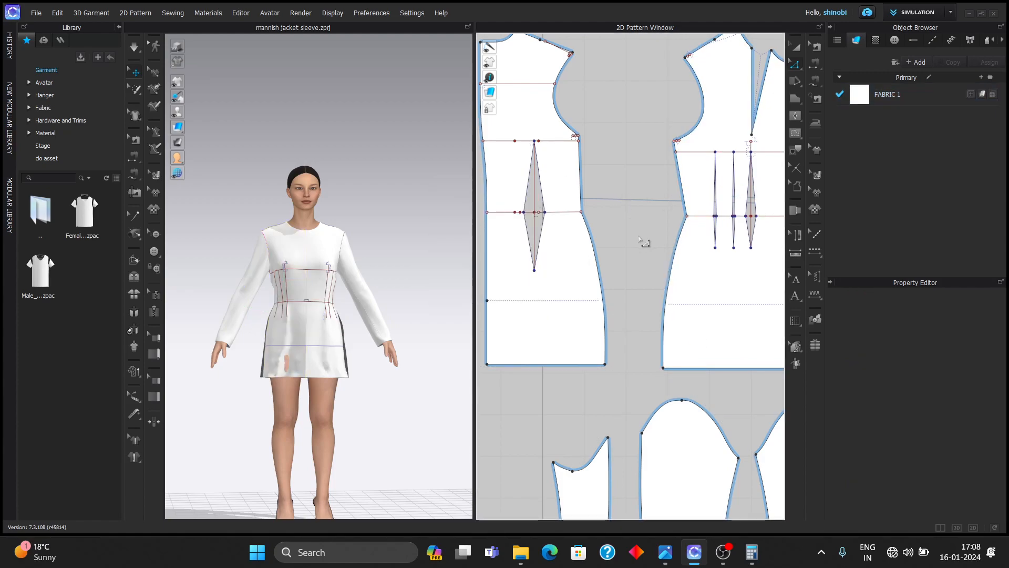
# - Adjust the curve points on the back panel's side seam below the waist to round out the hip
pyautogui.scroll(-2, 638, 238)
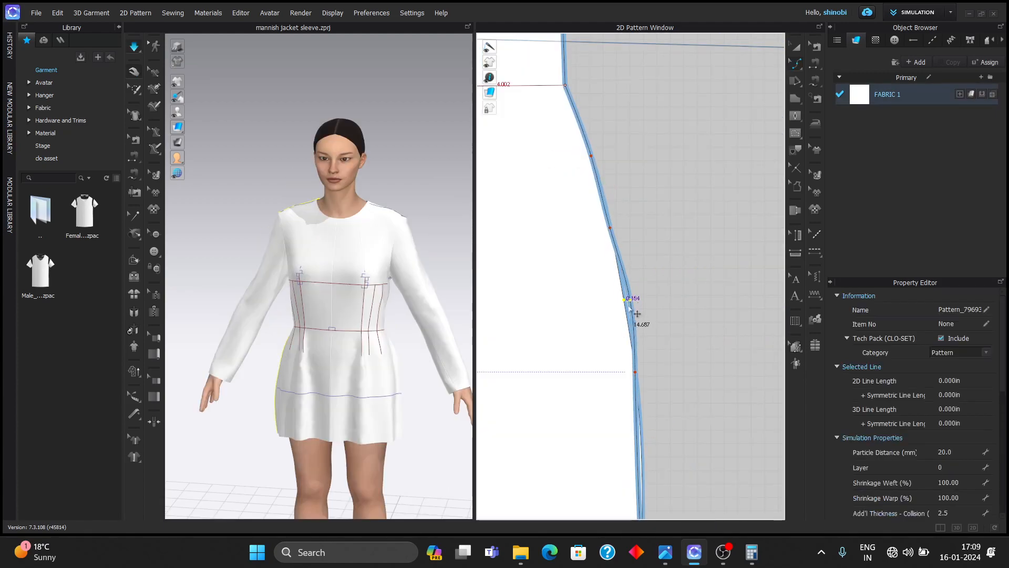
pyautogui.click(638, 372)
pyautogui.scroll(-2, 642, 374)
pyautogui.scroll(2, 644, 377)
pyautogui.scroll(-2, 647, 380)
pyautogui.scroll(3, 643, 335)
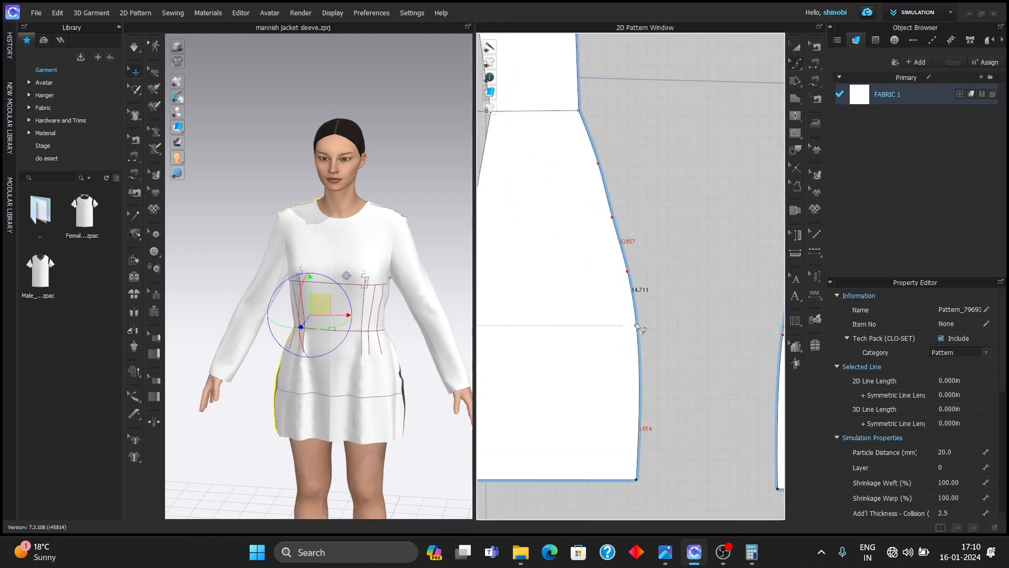
pyautogui.scroll(-4, 635, 330)
pyautogui.scroll(4, 631, 287)
pyautogui.scroll(-5, 633, 264)
pyautogui.click(641, 237)
# - Adjust the curve points on the front panel's side seam below the waist into a smooth hip curve
pyautogui.scroll(4, 644, 237)
pyautogui.scroll(-5, 602, 270)
pyautogui.scroll(5, 622, 328)
pyautogui.click(623, 328)
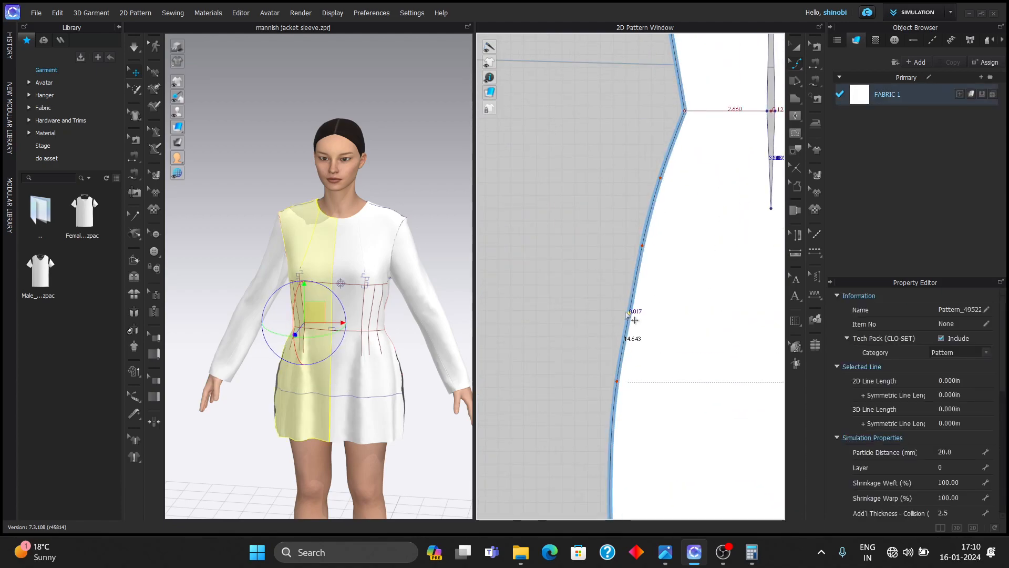
pyautogui.click(637, 274)
pyautogui.scroll(-5, 636, 274)
pyautogui.scroll(5, 631, 300)
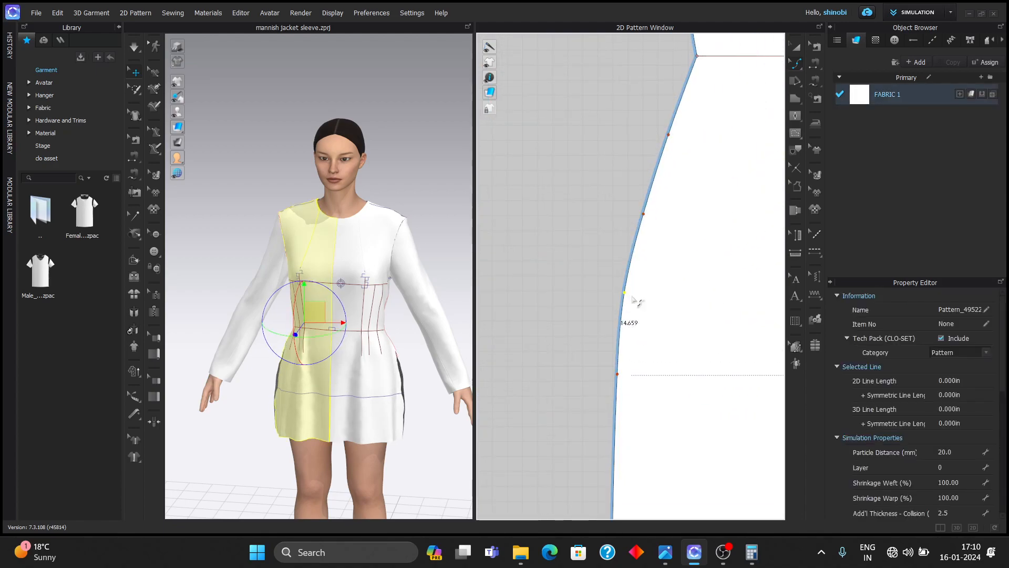
pyautogui.scroll(-6, 629, 311)
pyautogui.click(630, 315)
pyautogui.scroll(3, 627, 323)
pyautogui.scroll(5, 629, 305)
pyautogui.moveTo(630, 271); pyautogui.dragTo(634, 273)
pyautogui.scroll(-7, 626, 273)
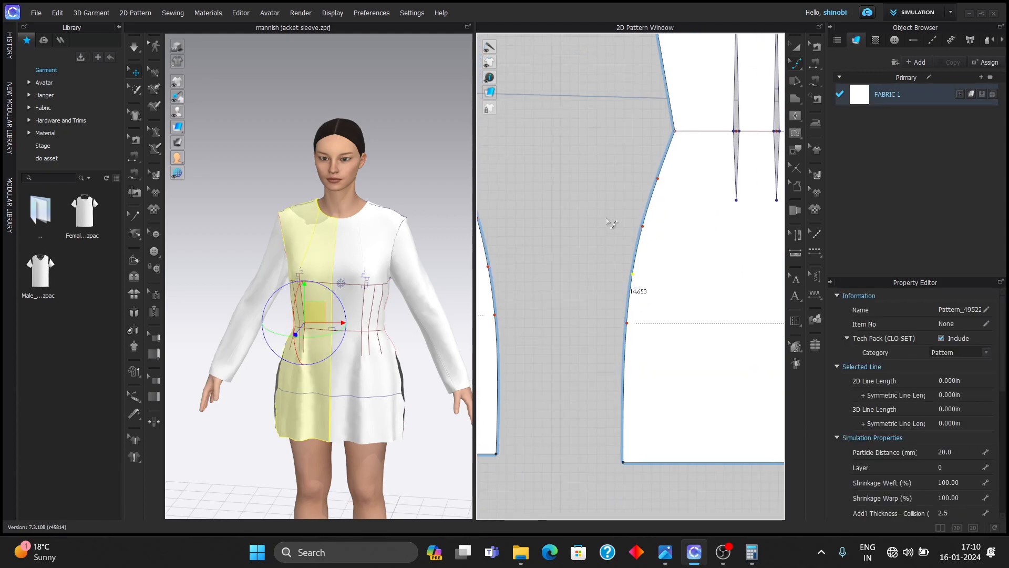
pyautogui.click(614, 235)
pyautogui.scroll(-5, 616, 202)
# - Extend the centre back and side seam sewing lines from the old hemline down to the new hem
pyautogui.moveTo(360, 344); pyautogui.dragTo(342, 334, button='right')
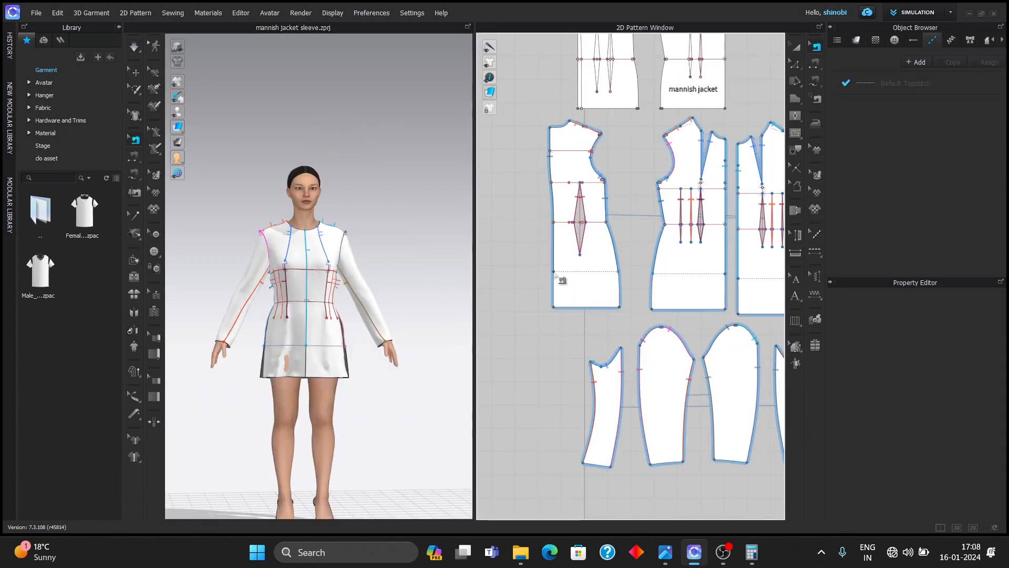
pyautogui.moveTo(554, 272); pyautogui.dragTo(553, 307)
pyautogui.moveTo(618, 272); pyautogui.dragTo(619, 307)
pyautogui.moveTo(653, 274); pyautogui.dragTo(652, 309)
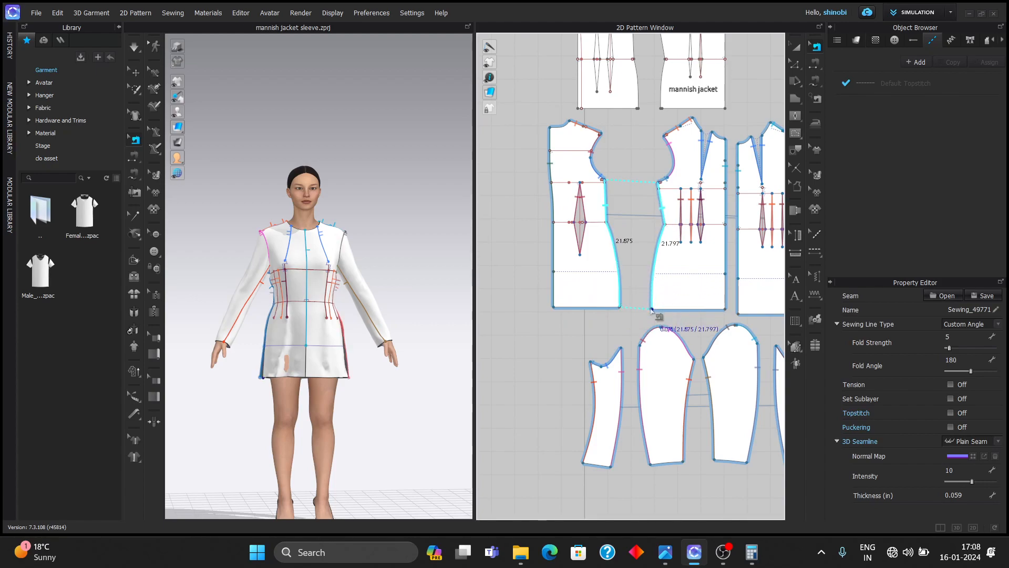
# - Extend the centre front sewing line down to the new hem and simulate the garment
pyautogui.scroll(-1, 678, 311)
pyautogui.moveTo(682, 311); pyautogui.dragTo(621, 322, button='middle')
pyautogui.moveTo(665, 294); pyautogui.dragTo(665, 324)
pyautogui.click(589, 256)
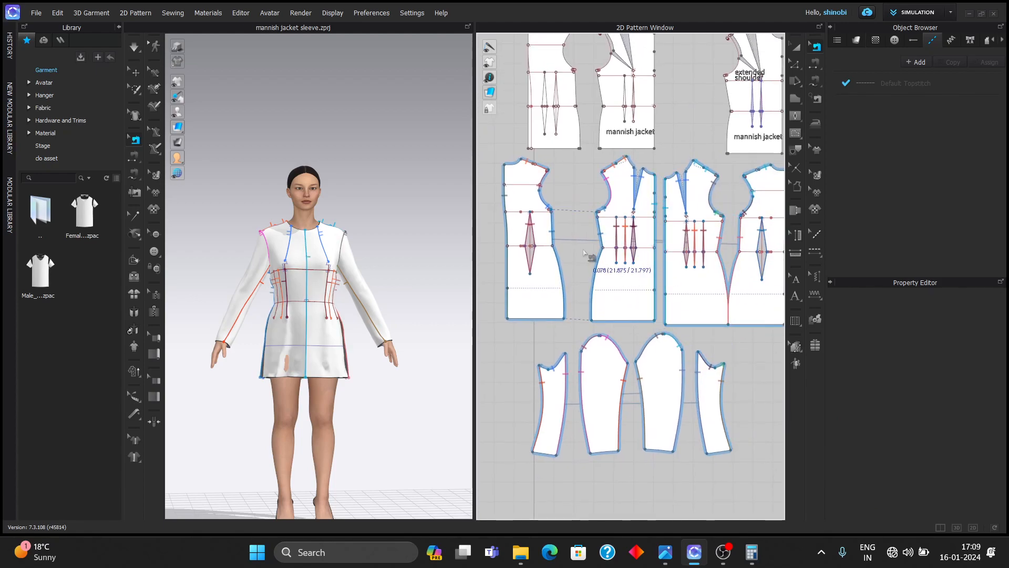
pyautogui.press('space')
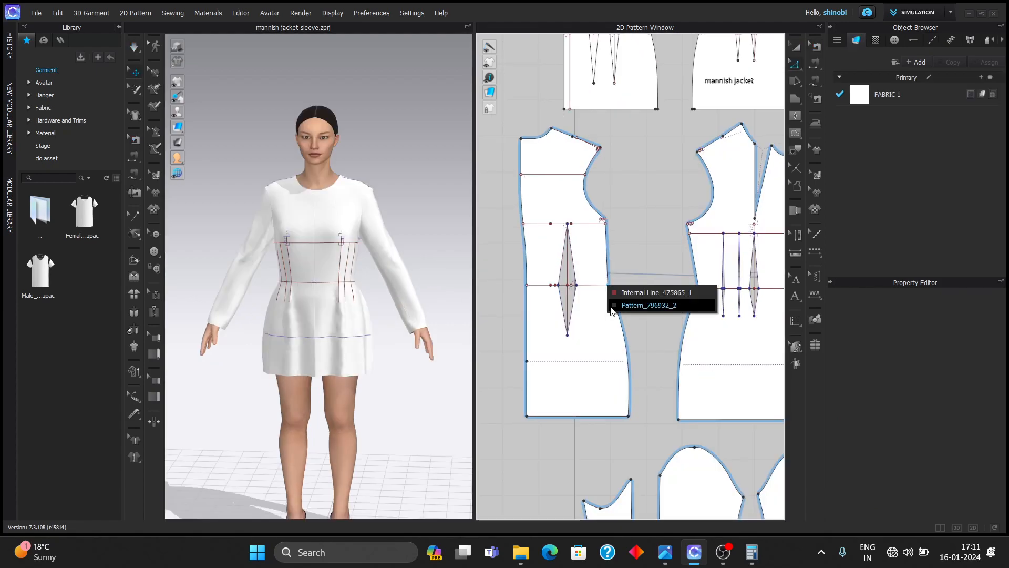
# - Convert the side waist points of the back and front panels to curve points
pyautogui.click(609, 284)
pyautogui.rightClick(609, 285)
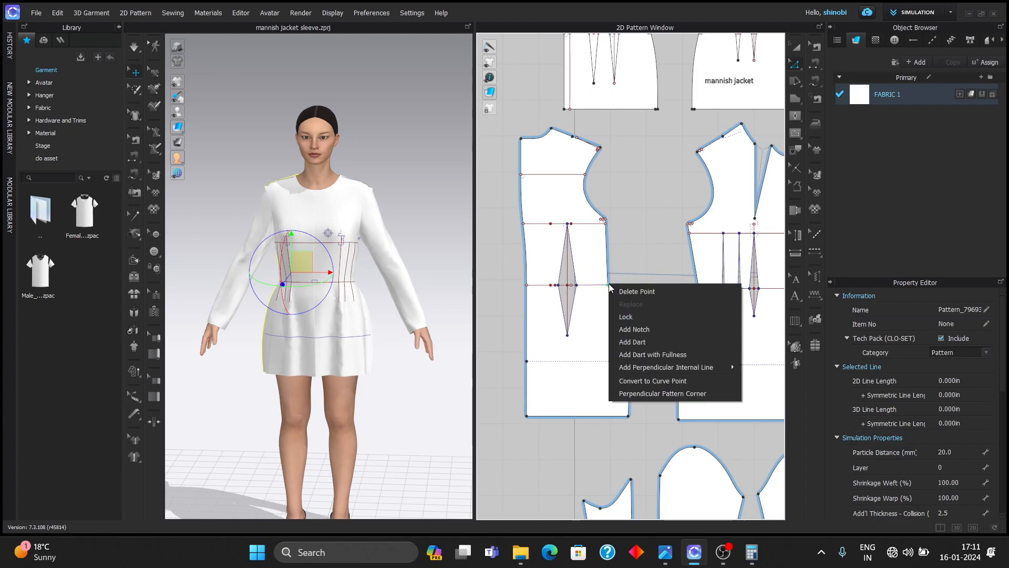
pyautogui.click(658, 380)
pyautogui.scroll(3, 697, 305)
pyautogui.rightClick(701, 276)
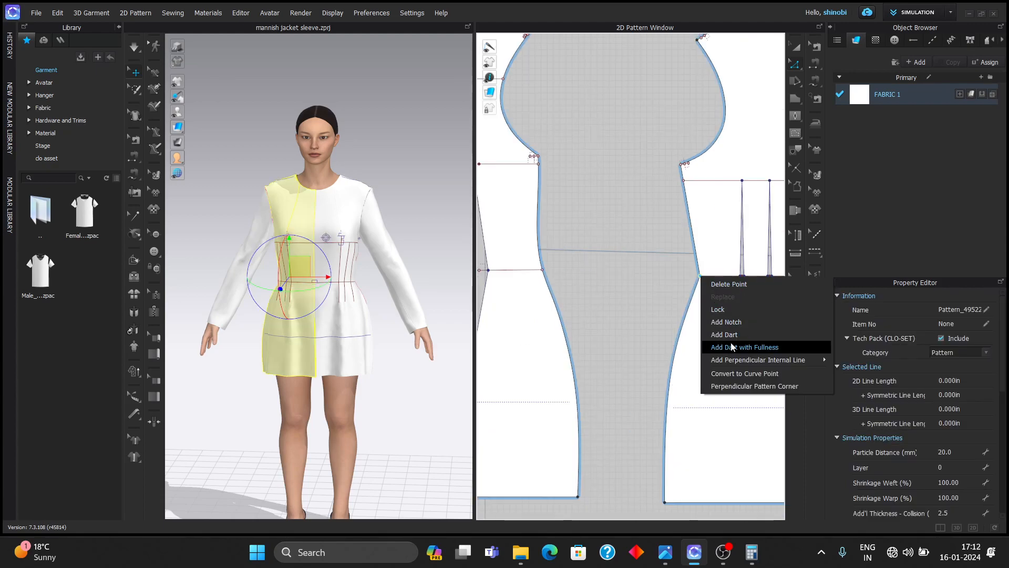
pyautogui.click(733, 372)
pyautogui.scroll(-3, 670, 302)
pyautogui.scroll(-2, 670, 301)
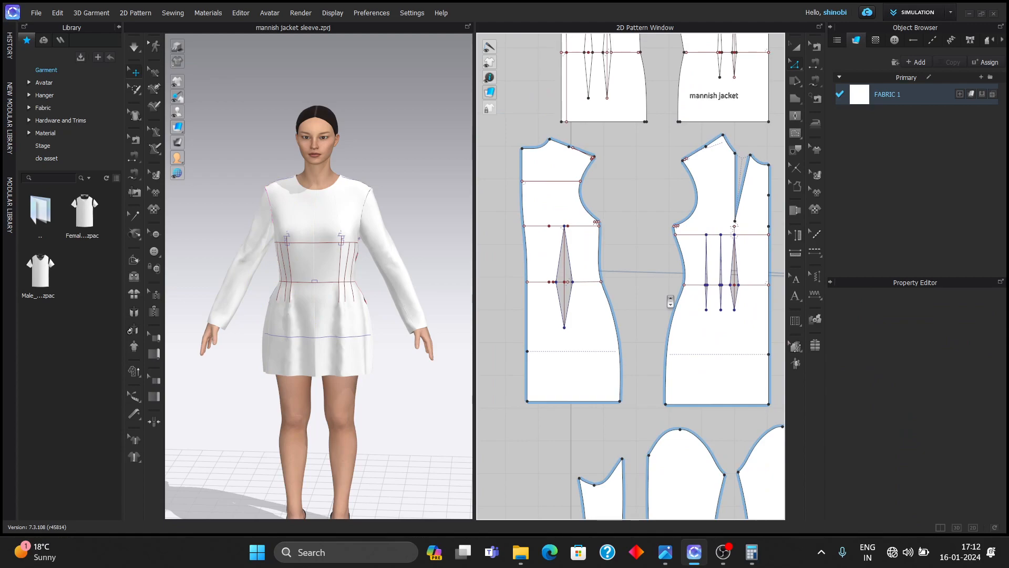
pyautogui.click(420, 243)
pyautogui.moveTo(397, 241); pyautogui.dragTo(376, 242, button='right')
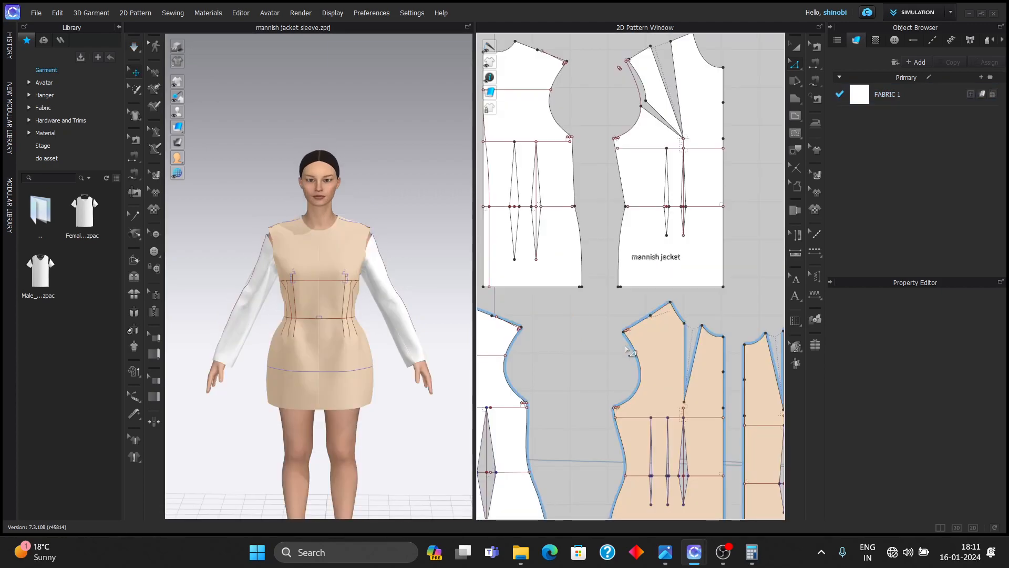
# - Raise the back panel's shoulder tip point to flatten the shoulder slope
pyautogui.scroll(5, 635, 293)
pyautogui.click(630, 297)
pyautogui.click(632, 287)
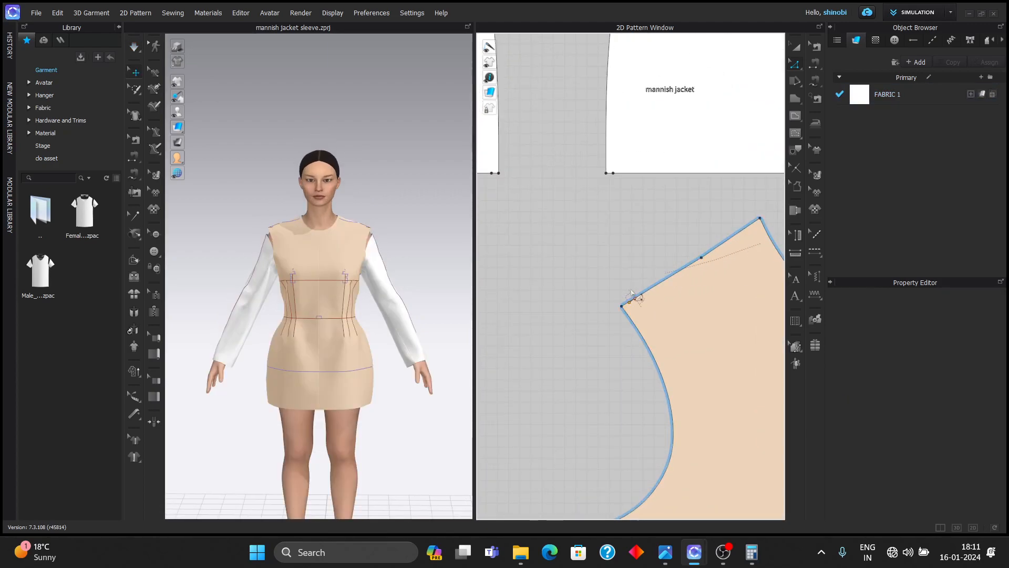
pyautogui.click(633, 304)
pyautogui.scroll(-3, 600, 240)
pyautogui.scroll(3, 608, 280)
pyautogui.click(627, 307)
pyautogui.moveTo(625, 307); pyautogui.dragTo(639, 276)
pyautogui.rightClick(639, 276)
pyautogui.press('Return')
# - Raise the front panel's shoulder tip point by 1 in
pyautogui.moveTo(639, 276); pyautogui.dragTo(664, 402, button='right')
pyautogui.moveTo(665, 403); pyautogui.dragTo(674, 364)
pyautogui.rightClick(674, 364)
pyautogui.write('1')
pyautogui.press('Return')
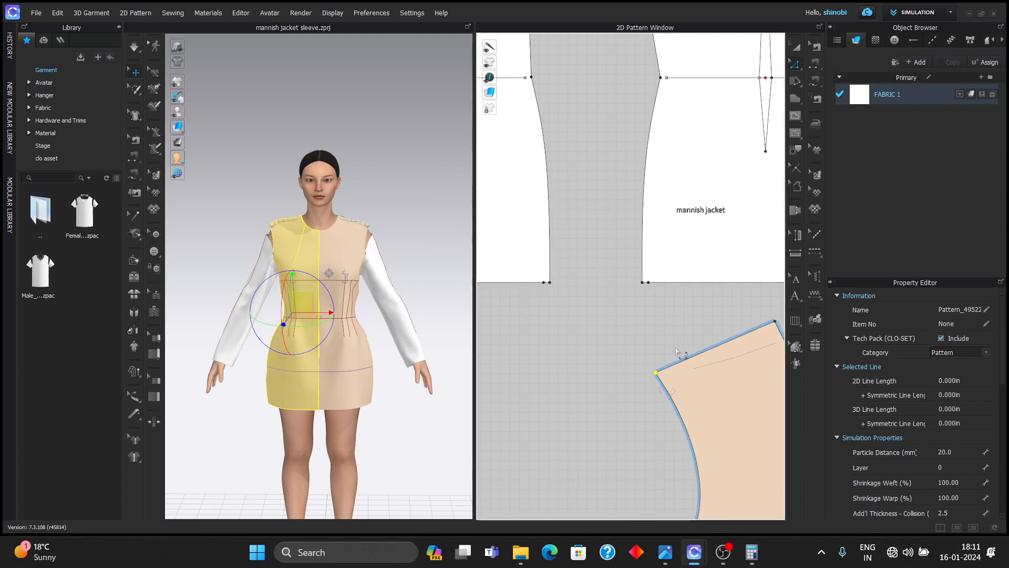
pyautogui.click(674, 370)
pyautogui.scroll(-3, 674, 369)
pyautogui.scroll(1, 670, 373)
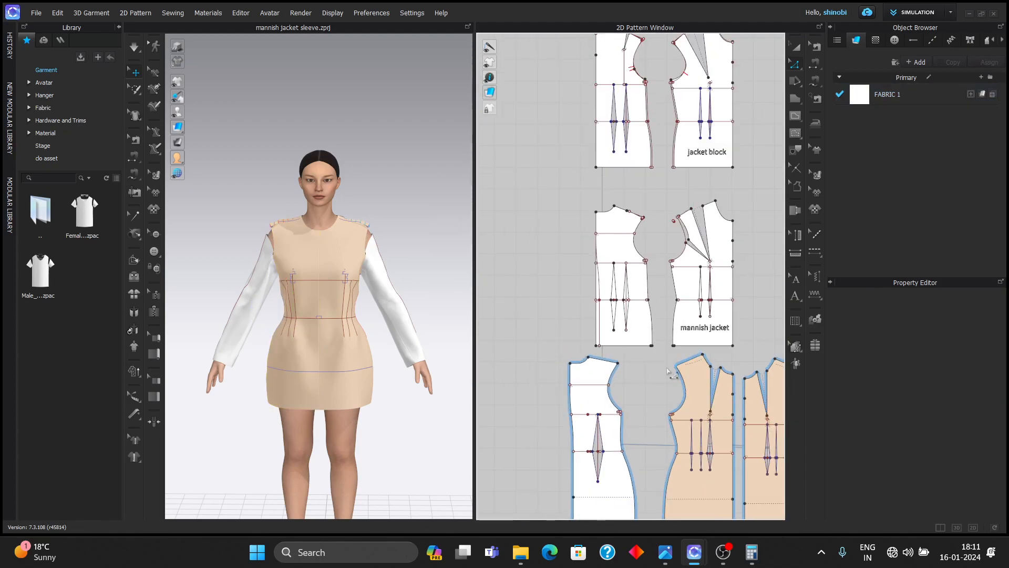
pyautogui.click(466, 333)
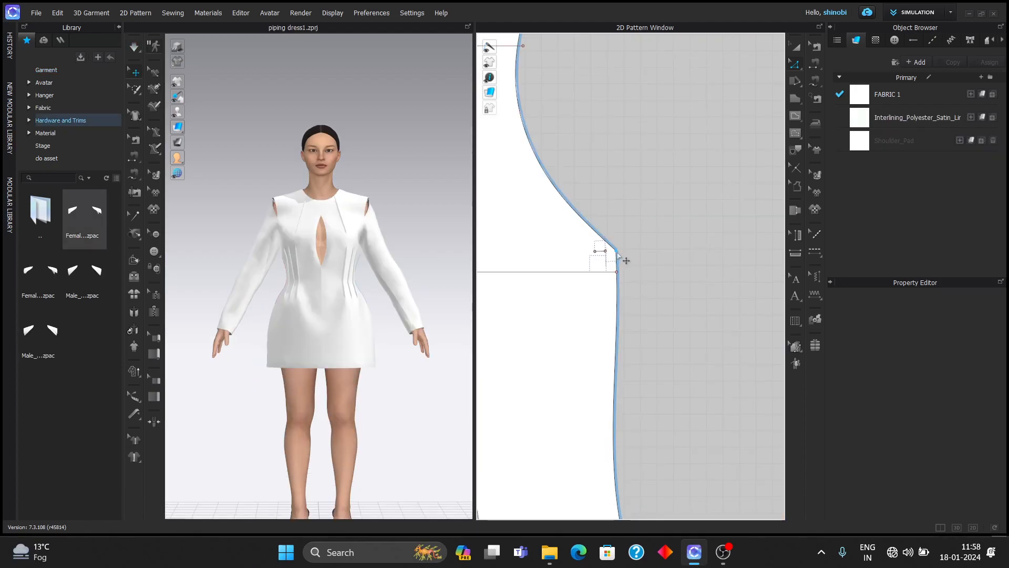
# - Raise the back panel's underarm point vertically by 0.75 in
pyautogui.moveTo(618, 253); pyautogui.dragTo(623, 238)
pyautogui.rightClick(623, 238)
pyautogui.write('.75')
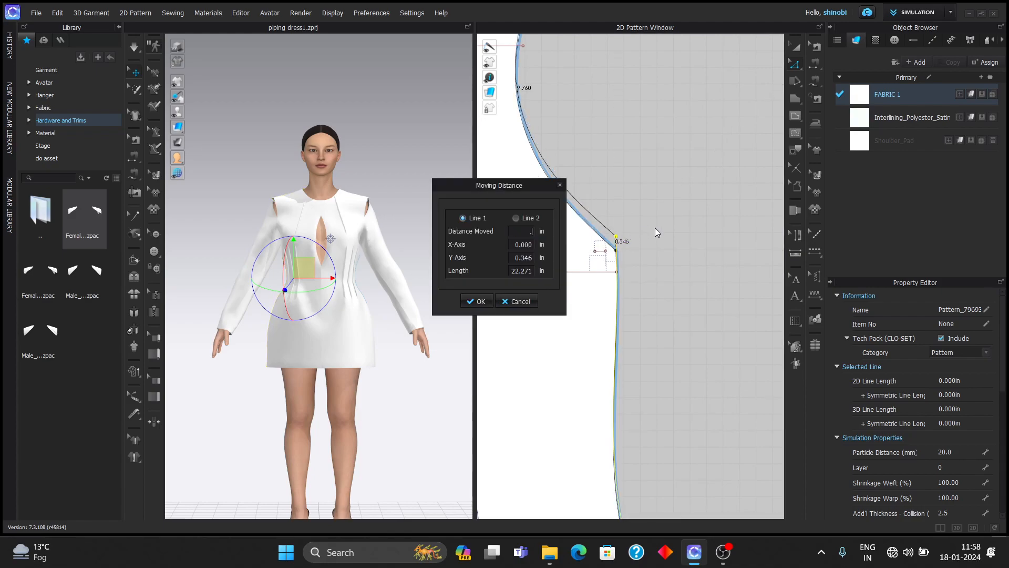
pyautogui.press('Tab')
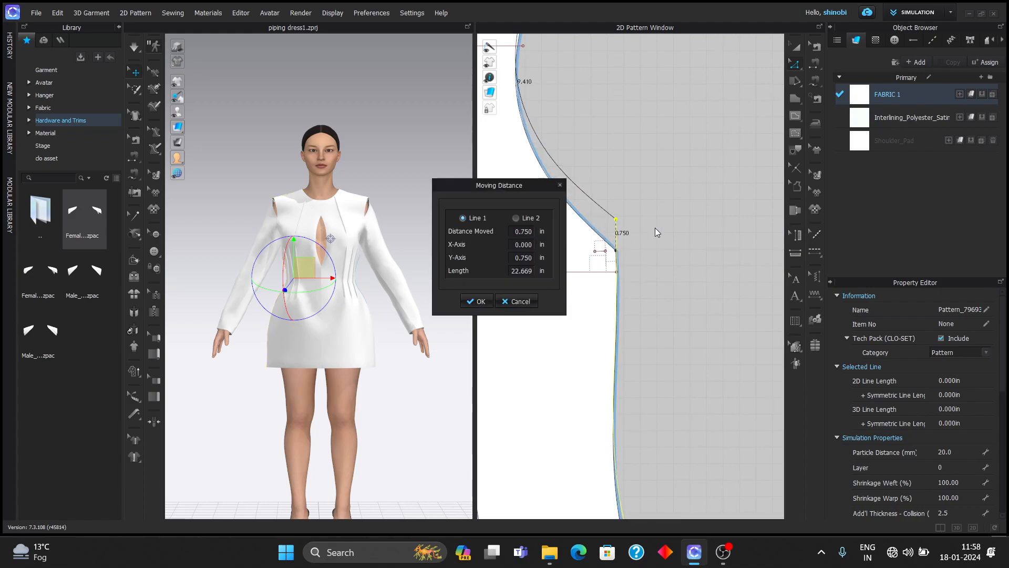
pyautogui.click(479, 302)
# - Raise the front panel's underarm point vertically to make the armhole shallower
pyautogui.moveTo(682, 275); pyautogui.dragTo(683, 258)
pyautogui.rightClick(683, 257)
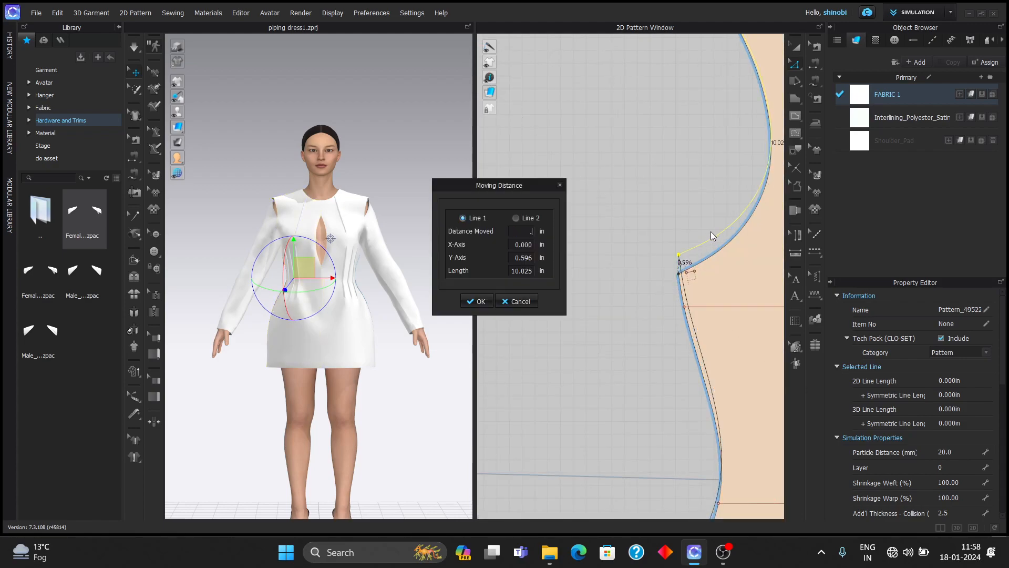
pyautogui.press('Return')
pyautogui.scroll(-5, 682, 216)
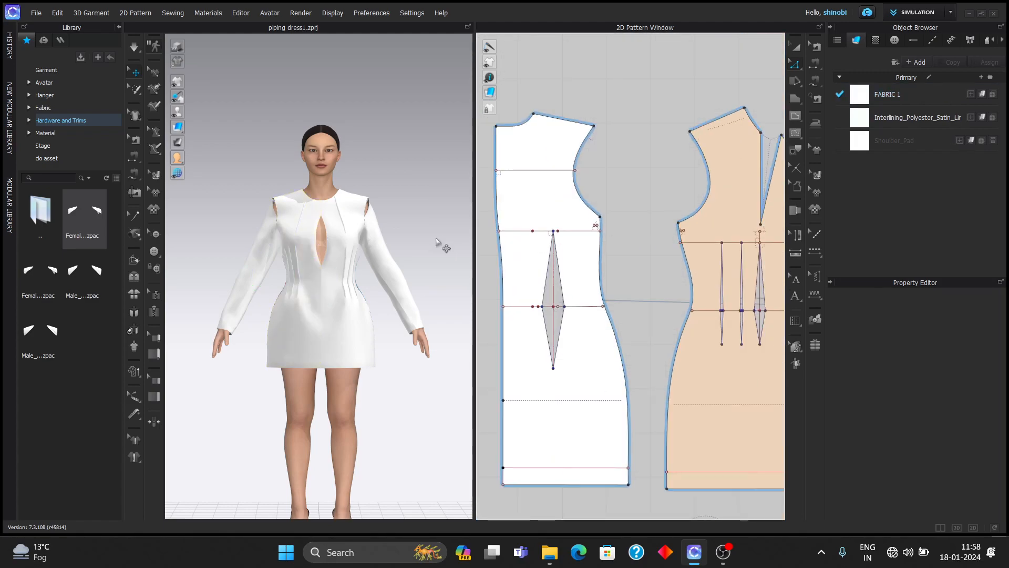
# - Simulate the garment with the adjusted armholes and shoulders
pyautogui.press('space')
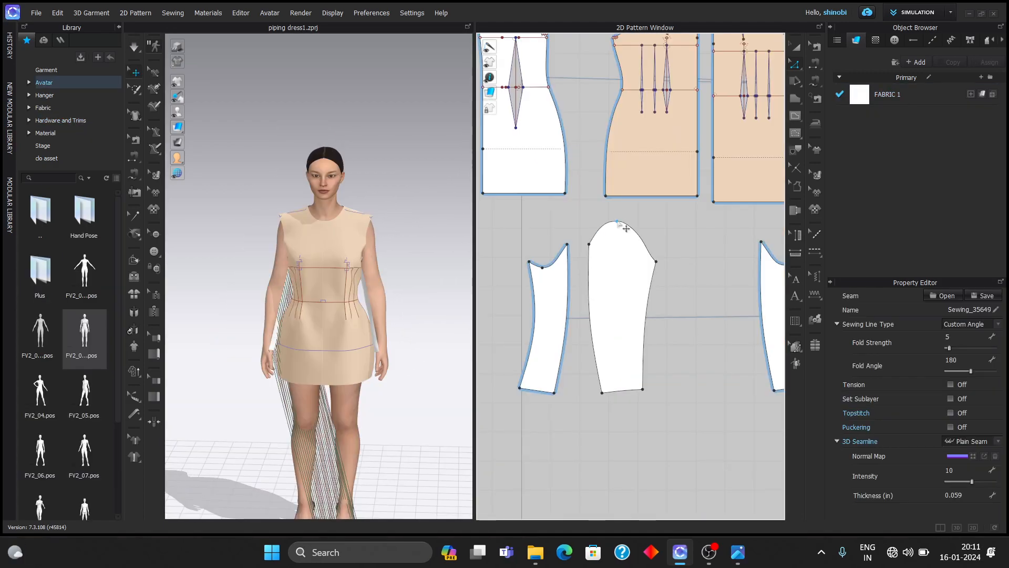
# - Add an extended perpendicular internal line at 90° on the X-axis from the upper sleeve's cap point down to the hem
pyautogui.rightClick(617, 221)
pyautogui.moveTo(651, 305)
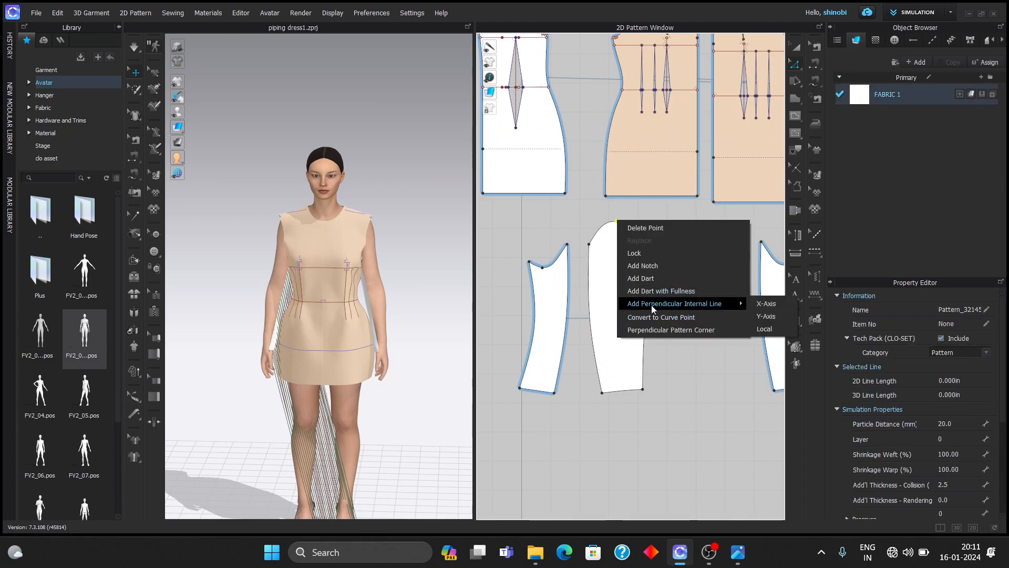
pyautogui.click(765, 304)
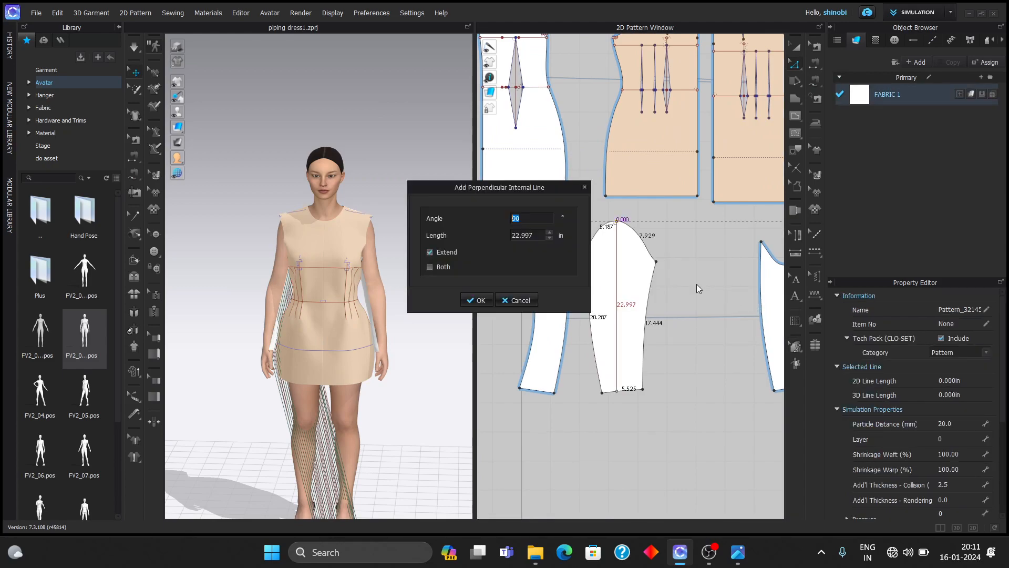
pyautogui.click(476, 299)
# - Split the sleeve's vertical internal line 0.5 in below the cap point
pyautogui.click(619, 225)
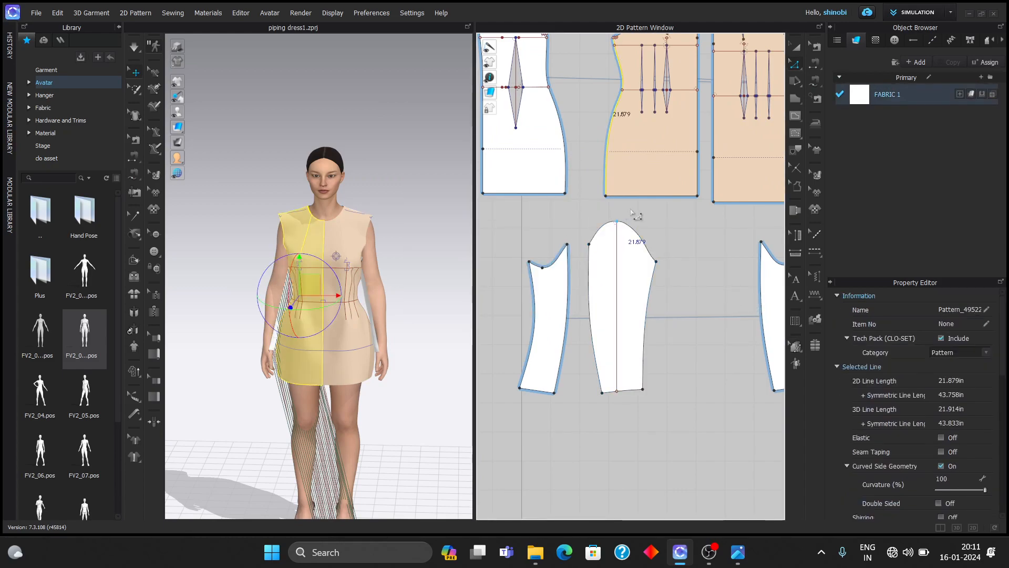
pyautogui.scroll(5, 631, 231)
pyautogui.rightClick(616, 231)
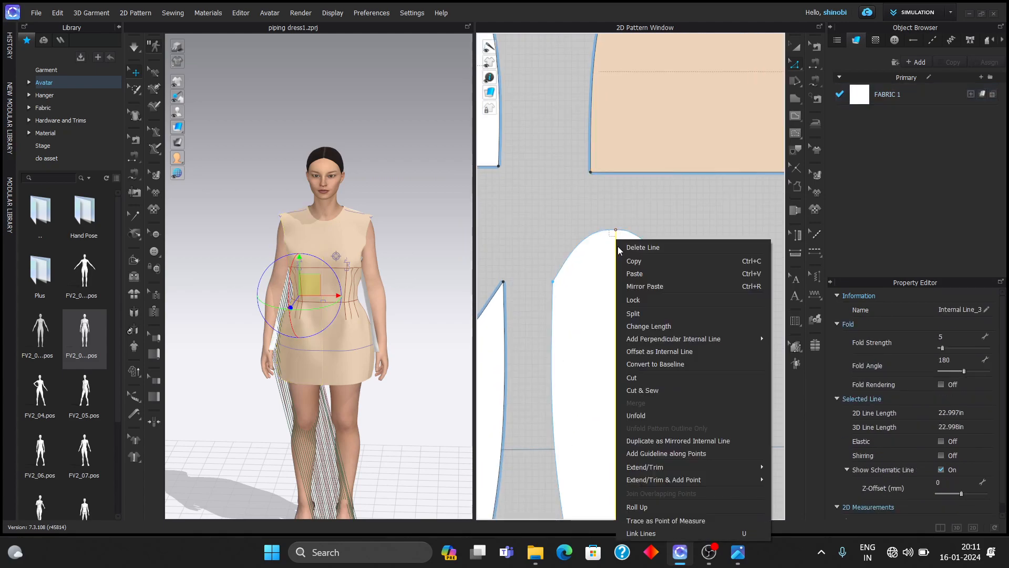
pyautogui.click(642, 317)
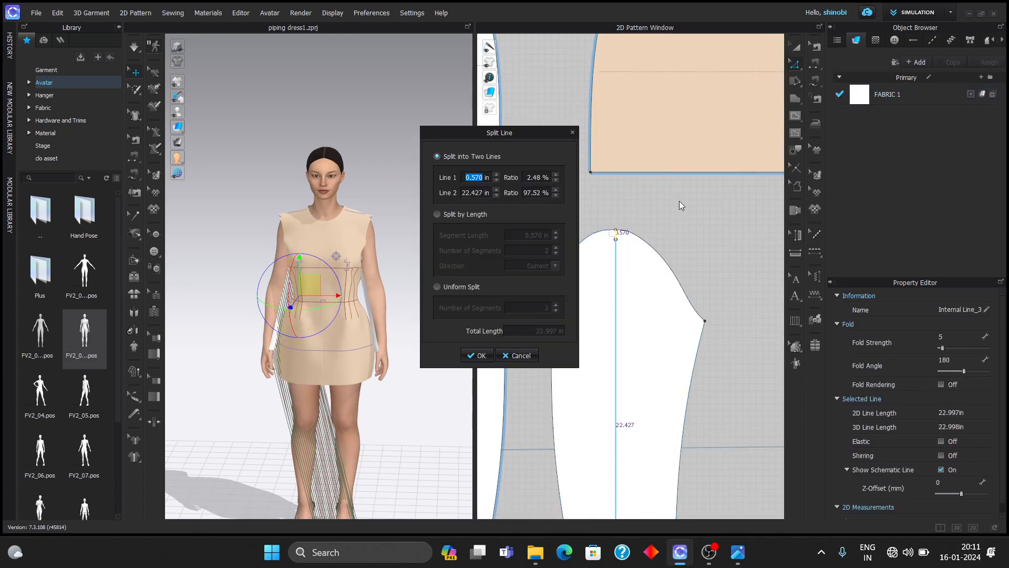
pyautogui.press('Return')
# - Draw a curved internal line from one sleeve underarm corner through the point 0.5 in below the cap to the other underarm corner
pyautogui.click(795, 116)
pyautogui.scroll(-2, 657, 299)
pyautogui.click(577, 302)
pyautogui.scroll(5, 601, 286)
pyautogui.press('Escape')
pyautogui.click(546, 321)
pyautogui.keyDown('ctrl'); pyautogui.click(569, 298); pyautogui.keyUp('ctrl')
pyautogui.keyDown('ctrl'); pyautogui.click(614, 253); pyautogui.keyUp('ctrl')
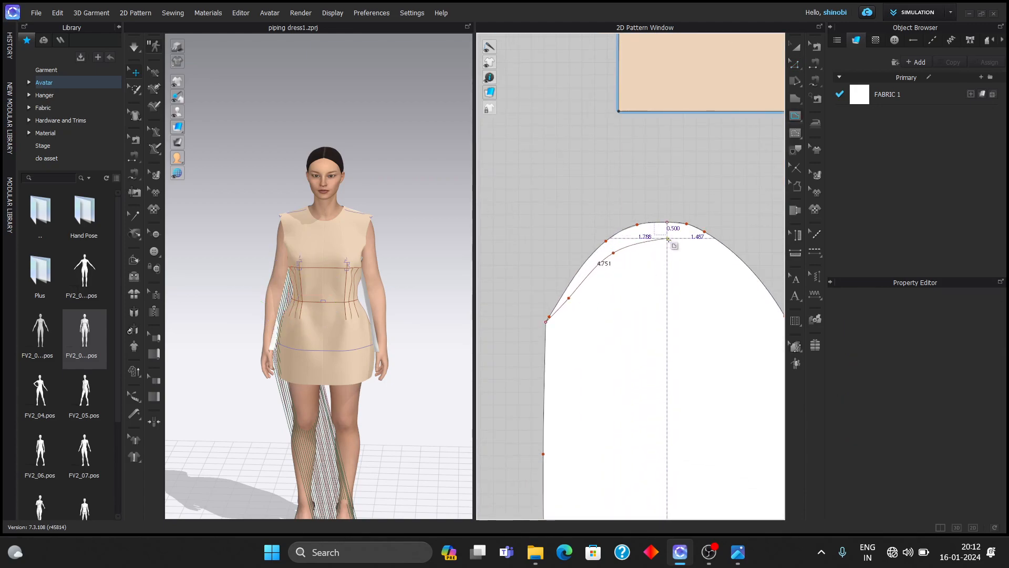
pyautogui.keyDown('ctrl'); pyautogui.click(668, 239); pyautogui.keyUp('ctrl')
pyautogui.scroll(-3, 702, 253)
pyautogui.keyDown('ctrl'); pyautogui.click(745, 294); pyautogui.keyUp('ctrl')
pyautogui.keyDown('ctrl'); pyautogui.click(769, 334); pyautogui.keyUp('ctrl')
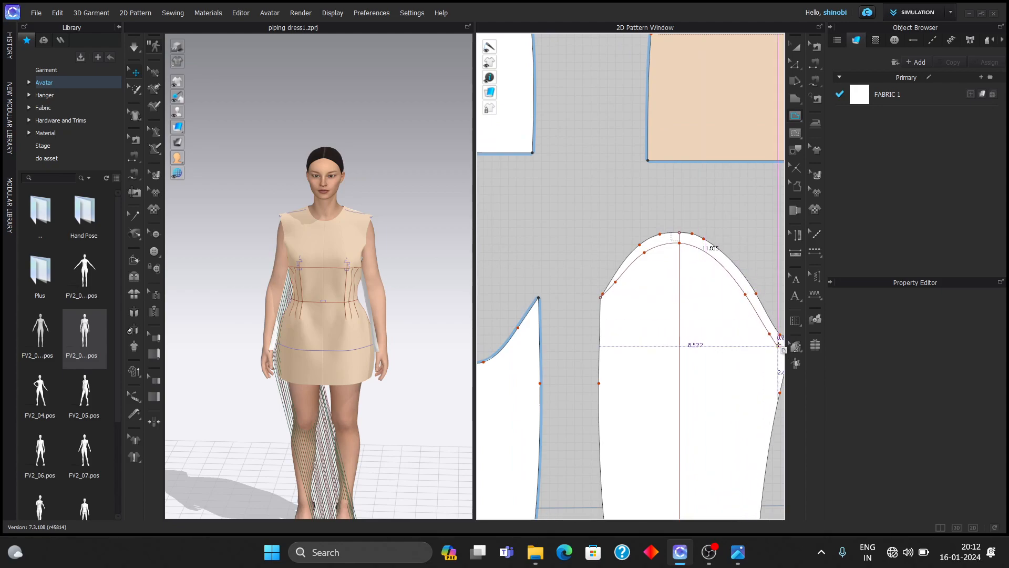
pyautogui.scroll(2, 746, 336)
pyautogui.doubleClick(716, 332)
pyautogui.scroll(-3, 736, 236)
# - Cut the sleeve along the new lowered cap curve
pyautogui.press('z')
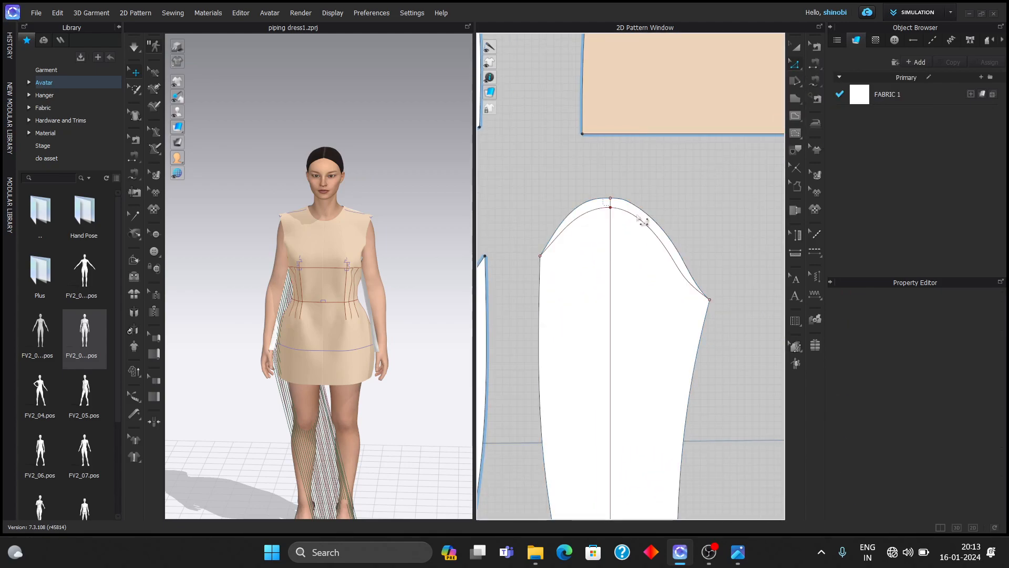
pyautogui.rightClick(646, 226)
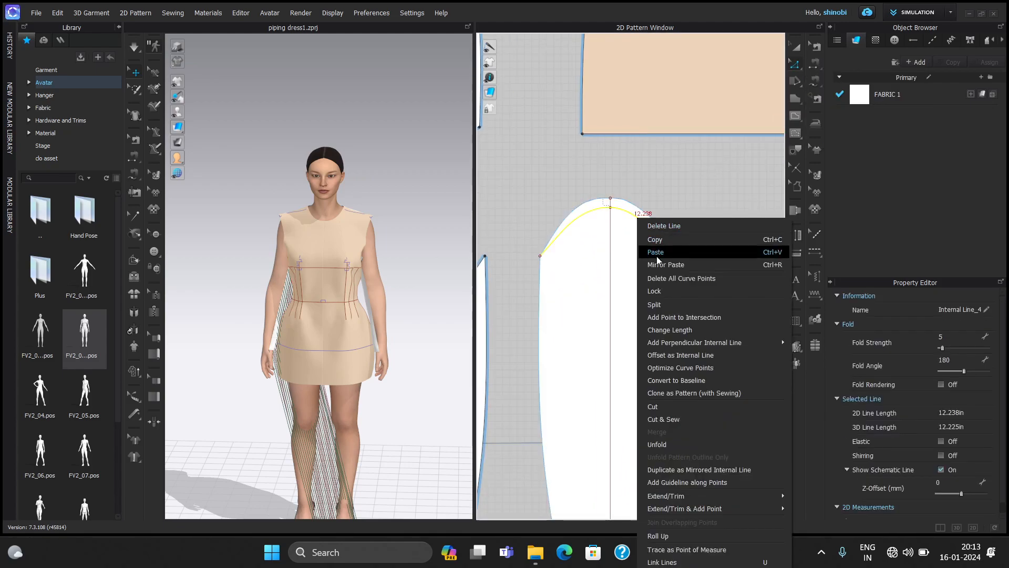
pyautogui.click(664, 411)
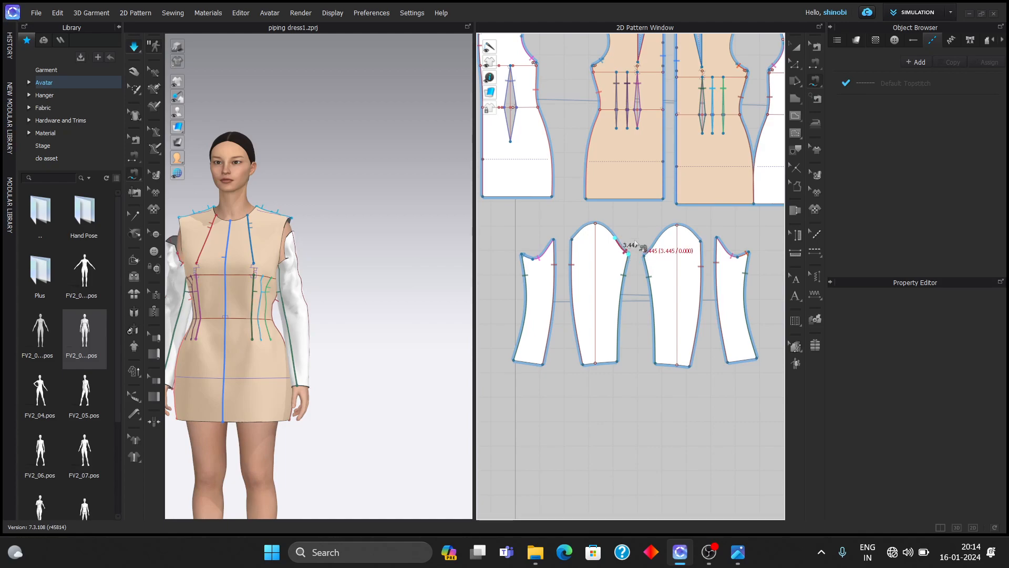
# - Free-sew the 3.445 in front section of the sleeve cap to the matching stretch of the front panel's armhole
pyautogui.scroll(-3, 630, 243)
pyautogui.scroll(6, 629, 208)
pyautogui.click(626, 205)
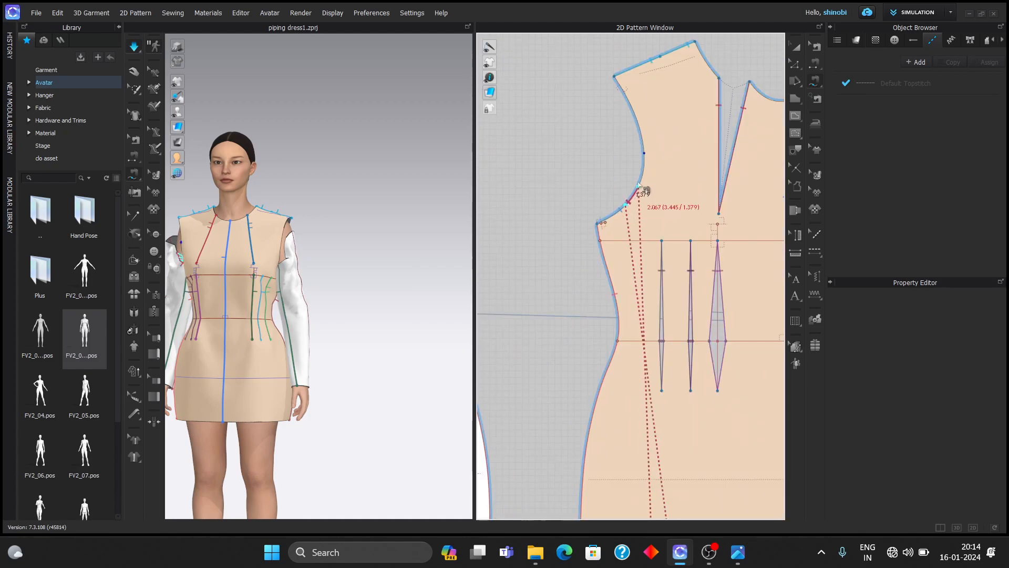
pyautogui.click(645, 154)
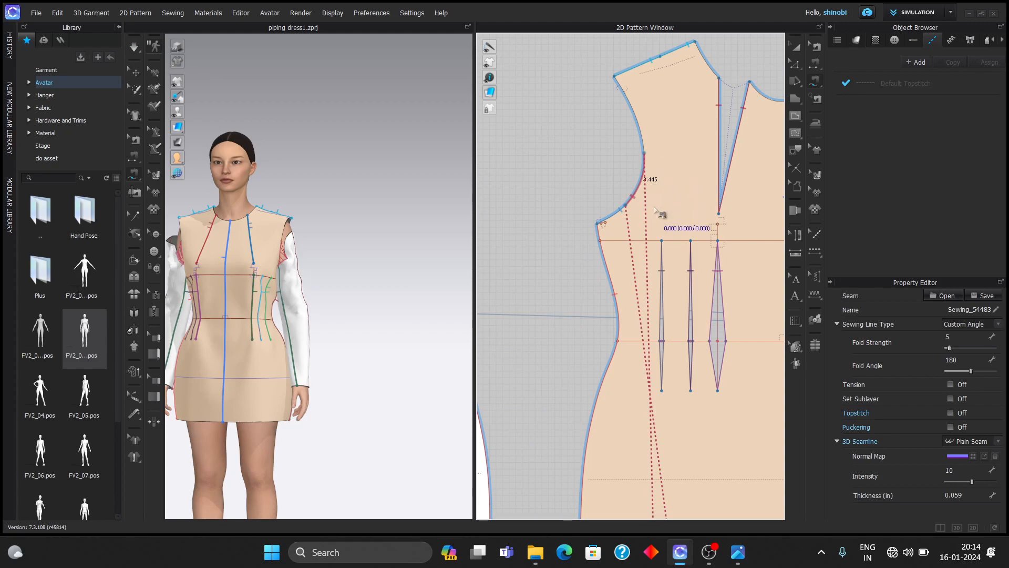
pyautogui.scroll(-5, 652, 207)
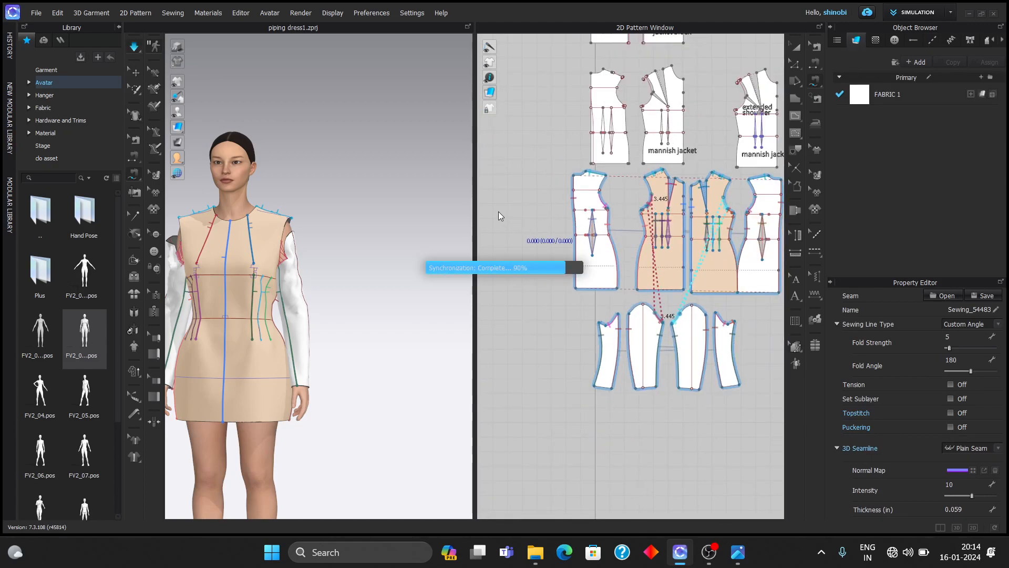
# - Free-sew the 1.760 in back section of the sleeve cap to the matching stretch of the back panel's armhole
pyautogui.press('a')
pyautogui.moveTo(336, 237); pyautogui.dragTo(301, 257, button='right')
pyautogui.scroll(-3, 286, 243)
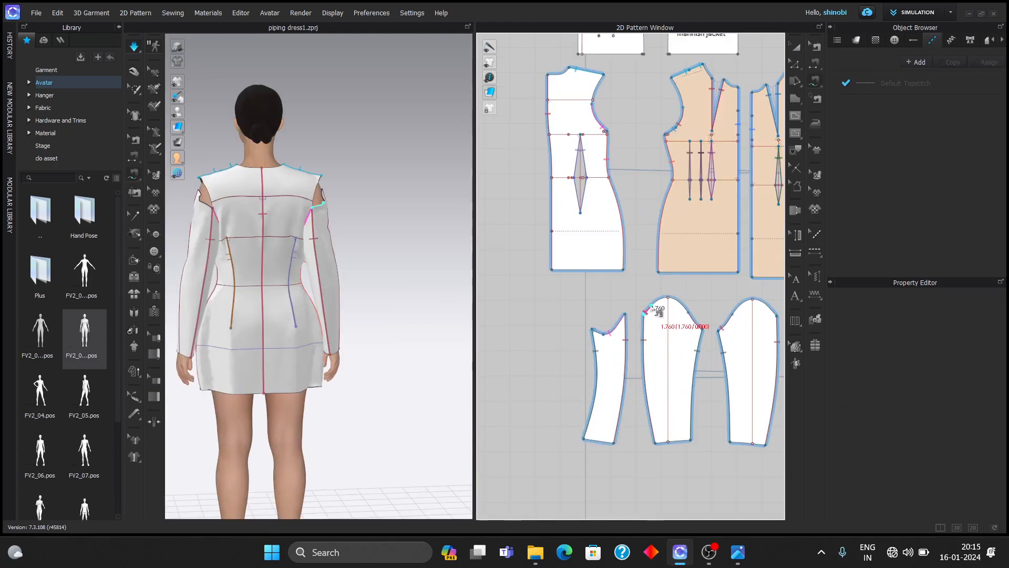
pyautogui.click(646, 311)
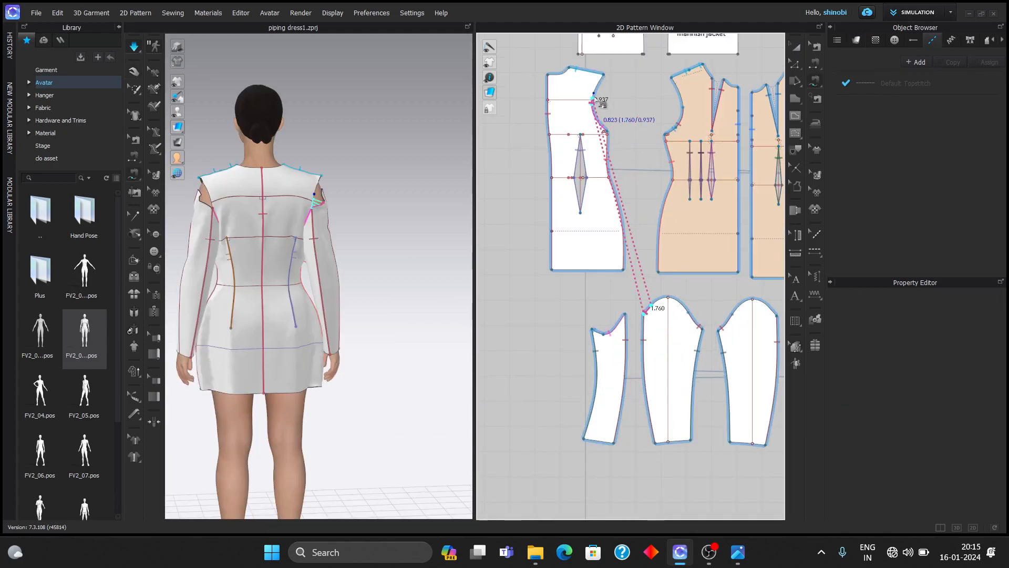
pyautogui.click(595, 95)
# - Simulate the garment with the sewn sleeves and inspect the shoulder and sleeve fit from several angles
pyautogui.press('space')
pyautogui.scroll(-2, 376, 253)
pyautogui.moveTo(315, 272); pyautogui.dragTo(34, 282, button='right')
pyautogui.moveTo(324, 266); pyautogui.dragTo(268, 266, button='middle')
pyautogui.scroll(2, 315, 252)
pyautogui.moveTo(401, 171); pyautogui.dragTo(404, 166)
pyautogui.moveTo(404, 165); pyautogui.dragTo(402, 134, button='right')
pyautogui.click(403, 134)
pyautogui.scroll(-2, 365, 258)
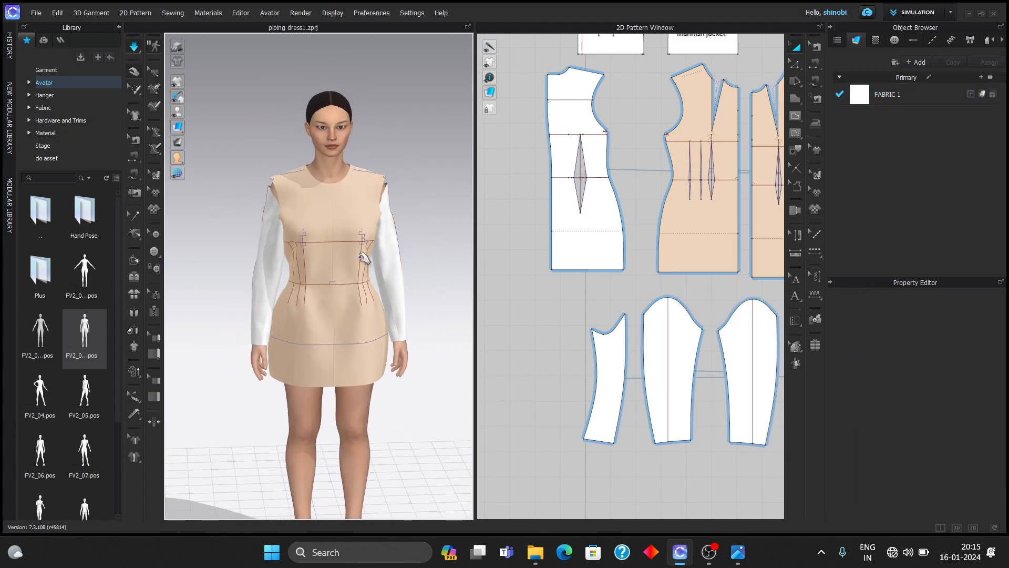
pyautogui.scroll(-1, 395, 241)
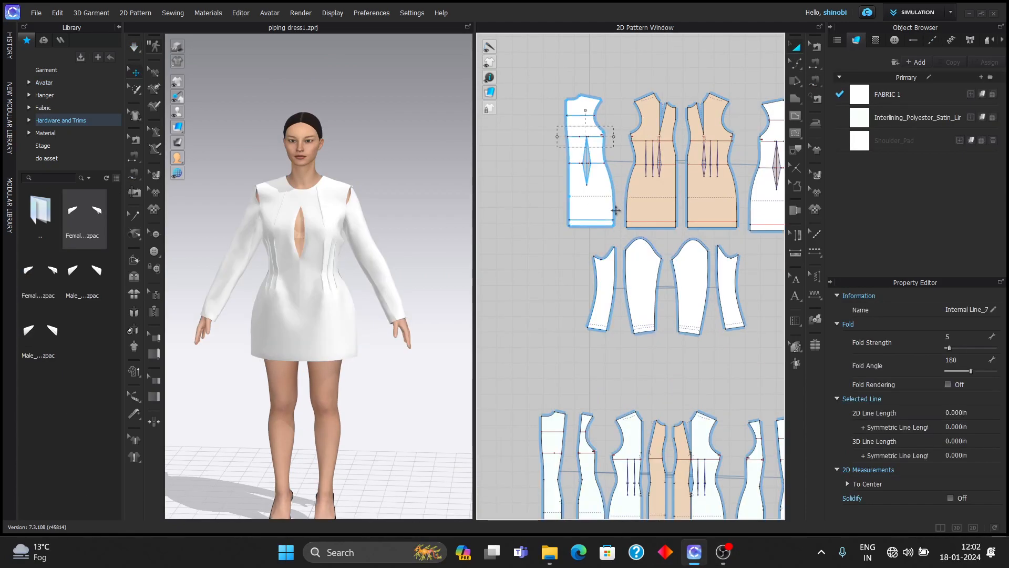
pyautogui.scroll(2, 621, 212)
pyautogui.scroll(-2, 550, 218)
pyautogui.scroll(1, 568, 217)
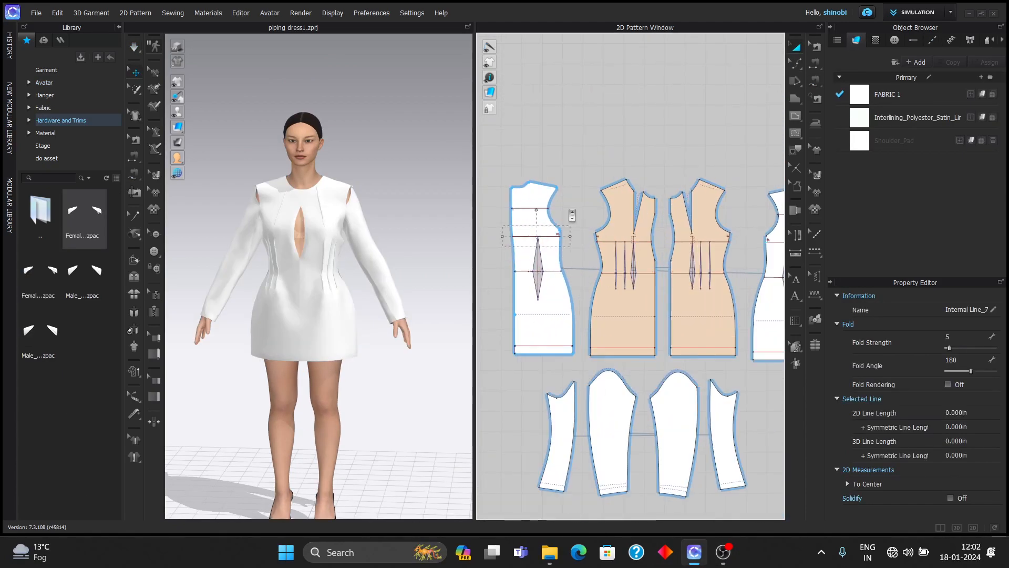
pyautogui.scroll(-2, 572, 216)
pyautogui.scroll(-2, 571, 215)
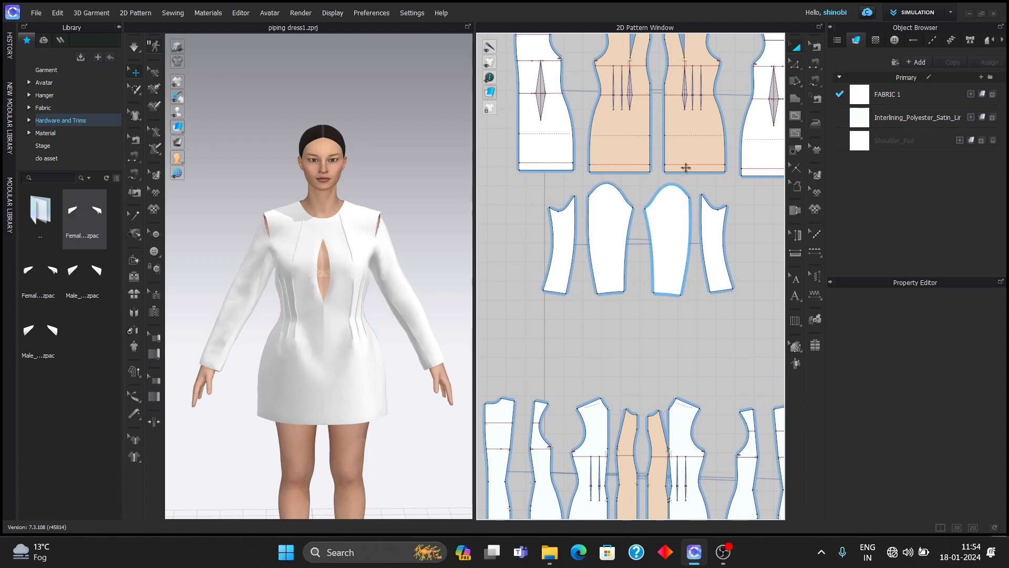
# - Offset the upper sleeve's cap outline inward with the direction set to Retract and a distance of 0.5 in
pyautogui.click(797, 65)
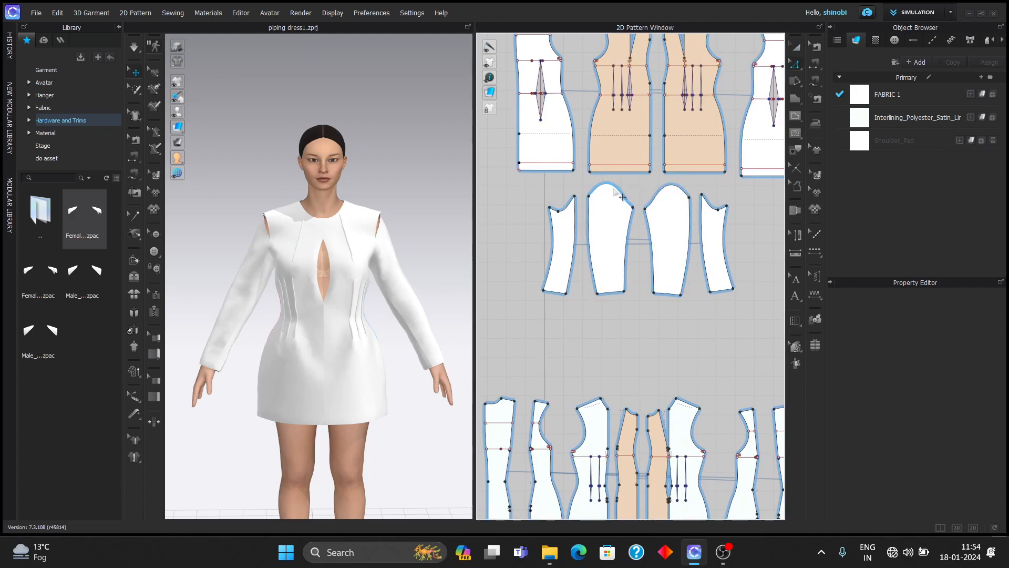
pyautogui.click(616, 192)
pyautogui.rightClick(614, 189)
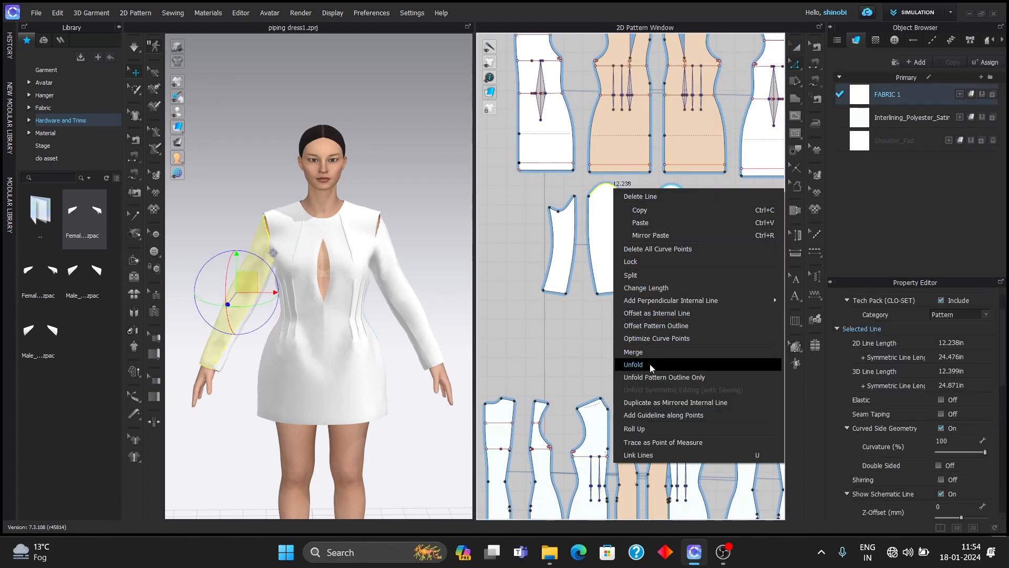
pyautogui.click(640, 326)
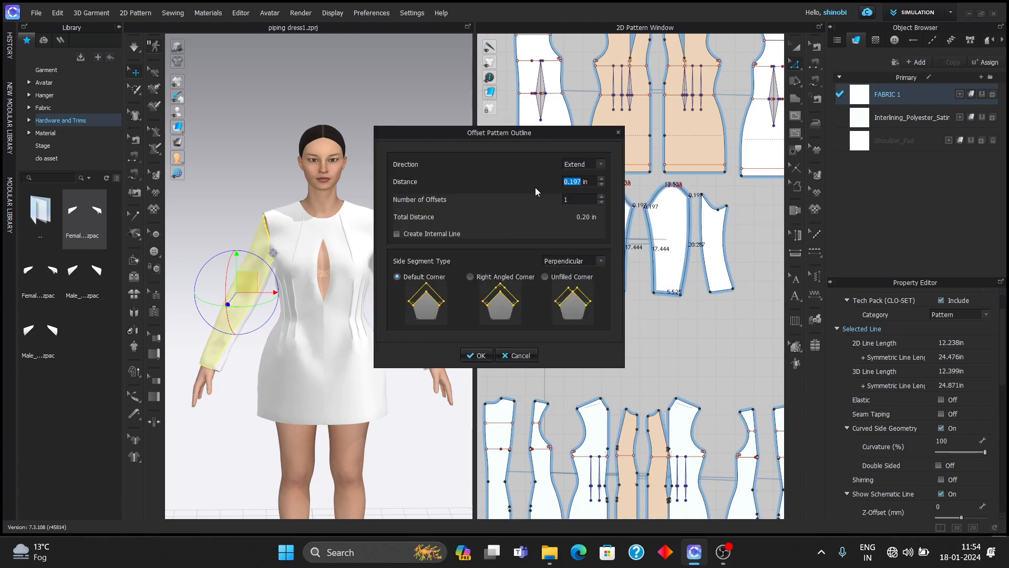
pyautogui.write('.5')
pyautogui.click(601, 165)
pyautogui.click(578, 180)
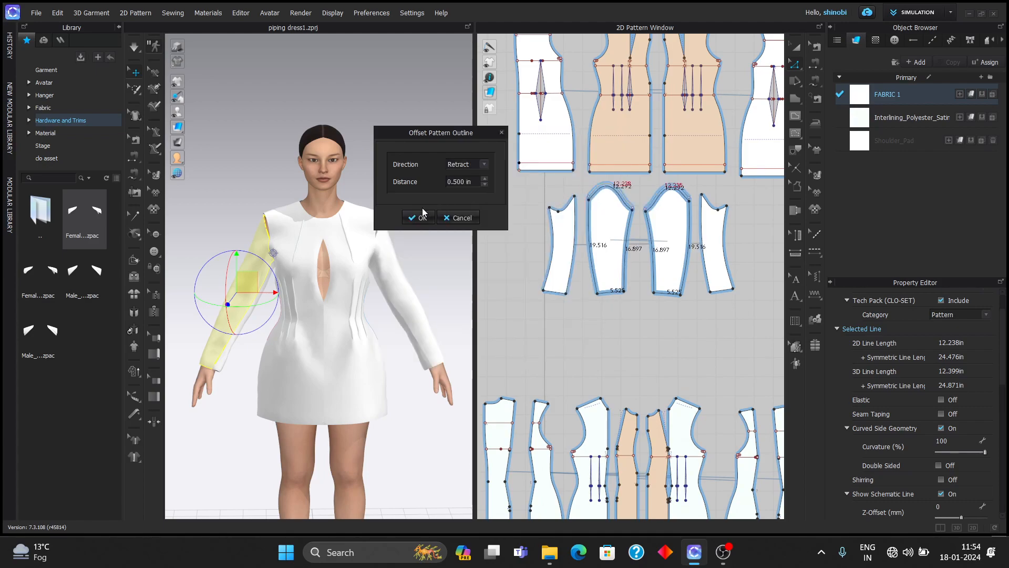
pyautogui.click(418, 218)
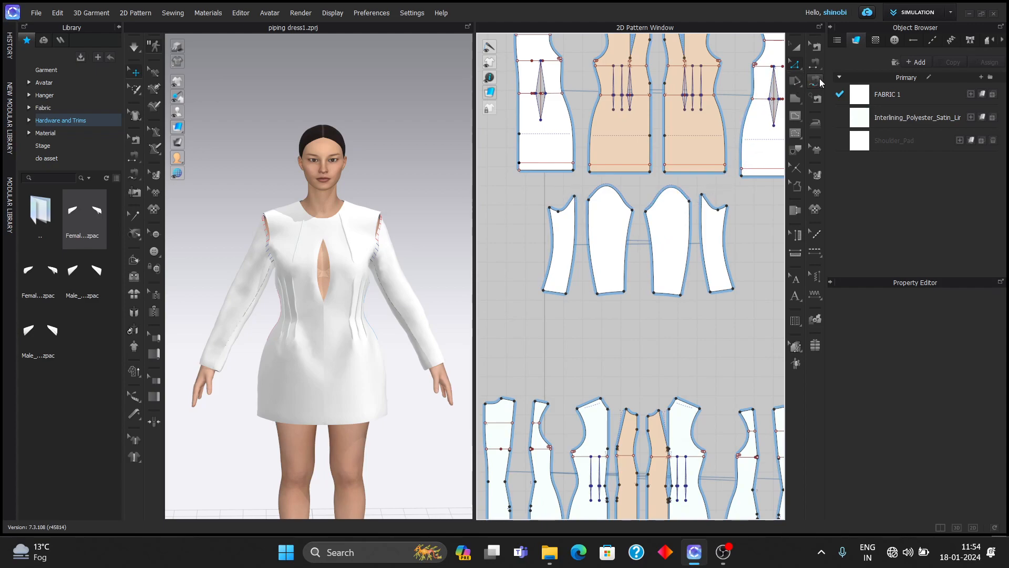
# - Offset the upper sleeve's hem outline in the Extend direction by 0.5 in, changing how the side segments are formed
pyautogui.click(818, 100)
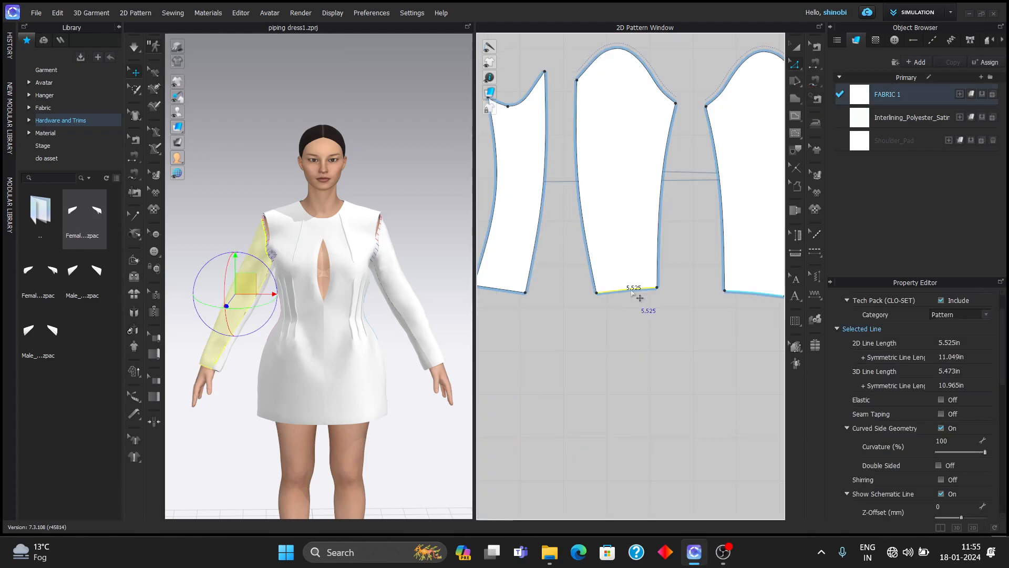
pyautogui.rightClick(630, 289)
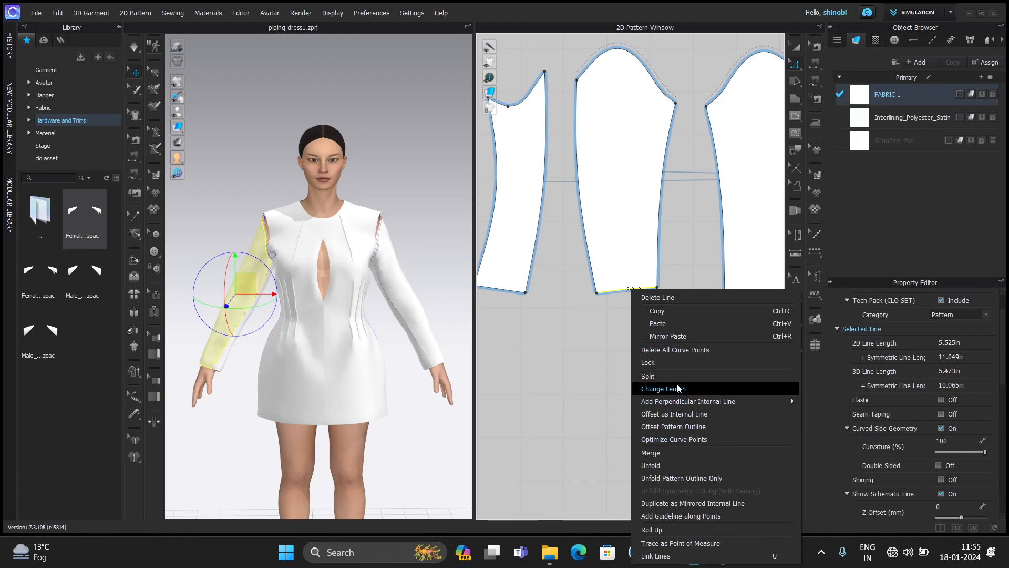
pyautogui.click(683, 427)
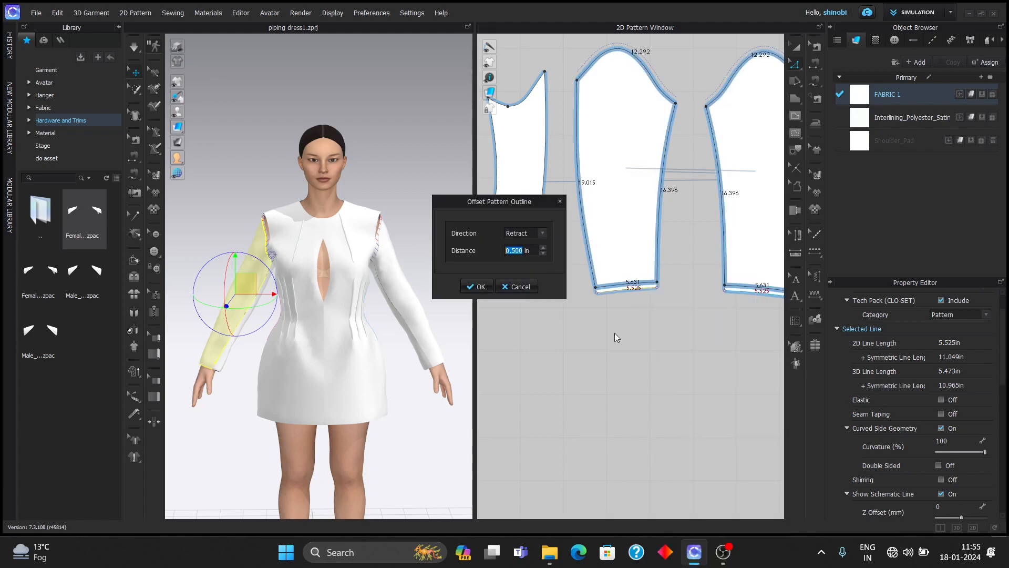
pyautogui.click(543, 232)
pyautogui.click(530, 241)
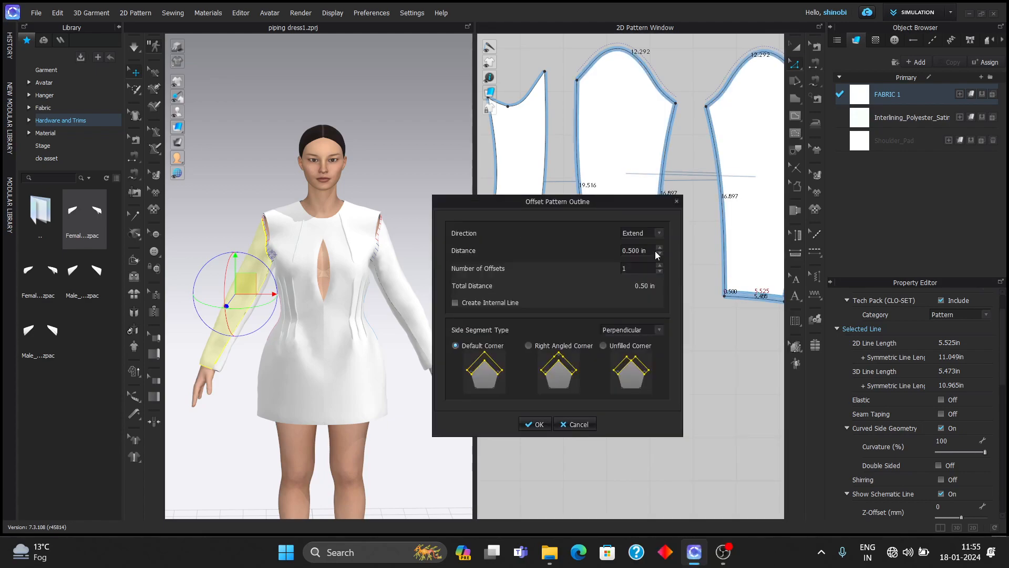
pyautogui.click(656, 330)
pyautogui.click(626, 345)
pyautogui.click(537, 424)
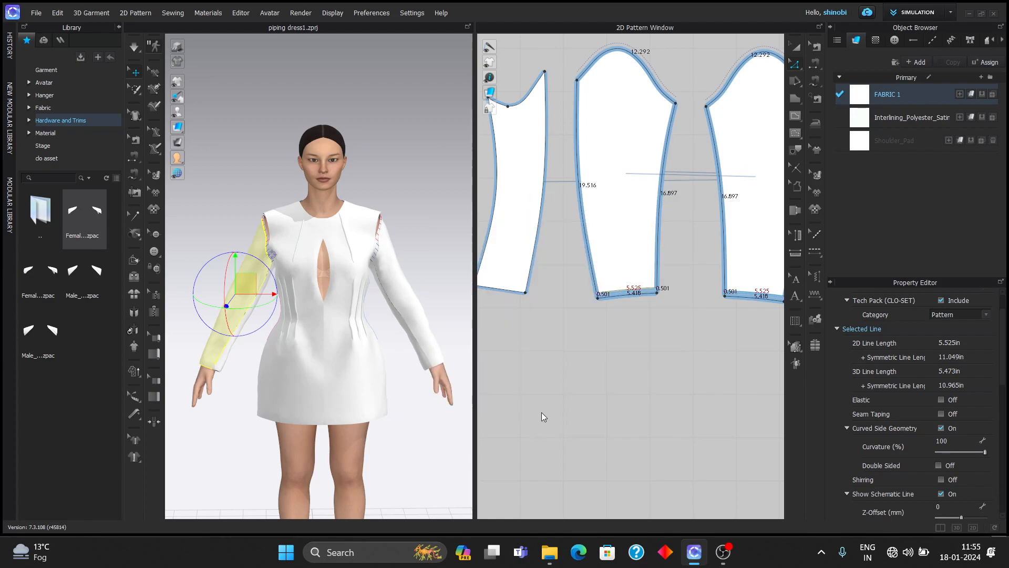
# - Set the length of the upper sleeve's longer side seam to 20.286 in, with the change applied at the End direction
pyautogui.click(579, 279)
pyautogui.rightClick(582, 278)
pyautogui.click(606, 376)
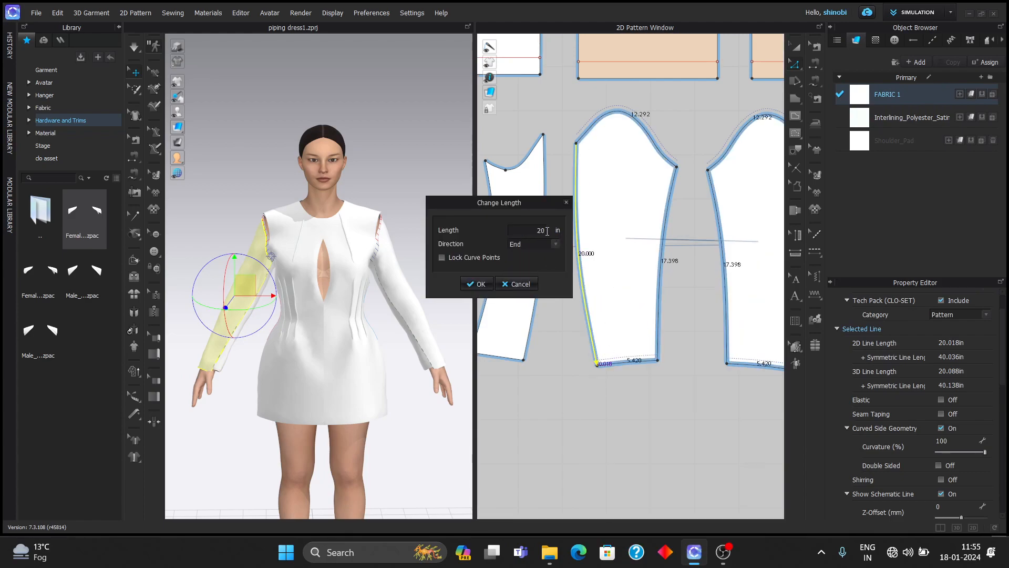
pyautogui.write('20.286')
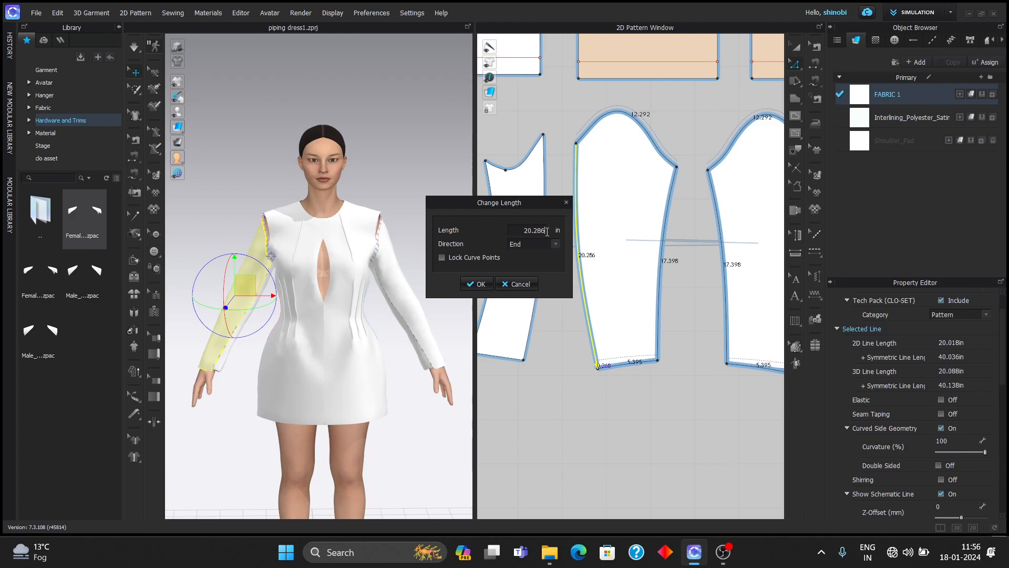
pyautogui.press('Return')
pyautogui.click(671, 264)
pyautogui.scroll(-4, 662, 254)
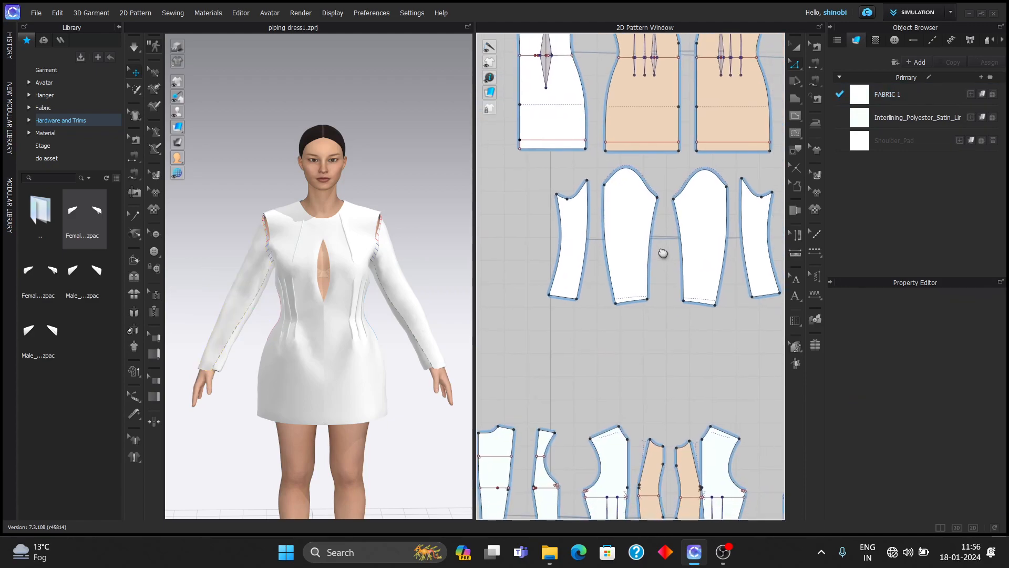
# - Check the sleeve seam lines and simulate the garment with the altered sleeves
pyautogui.click(817, 48)
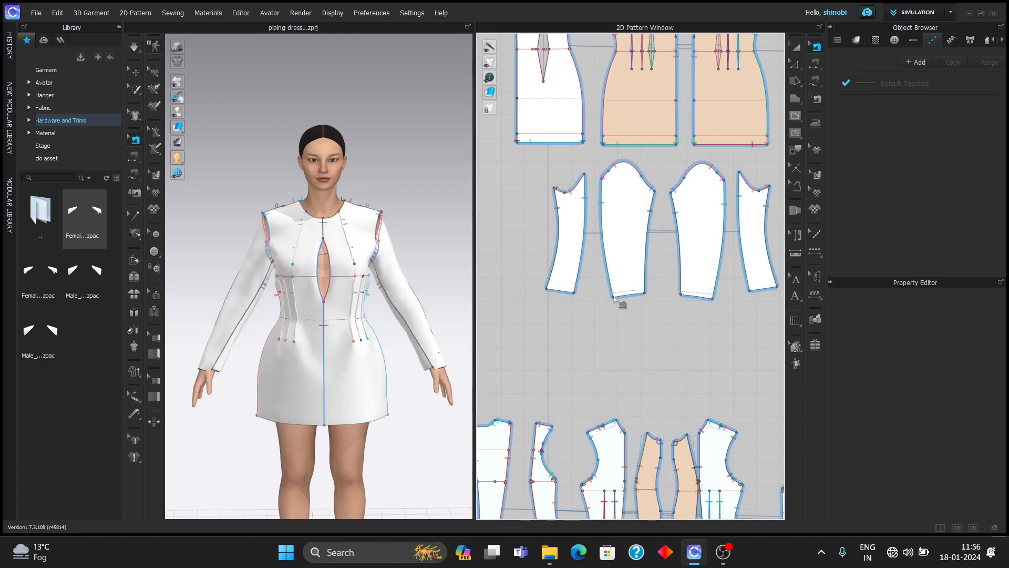
pyautogui.scroll(3, 622, 305)
pyautogui.scroll(-2, 642, 314)
pyautogui.scroll(-2, 643, 315)
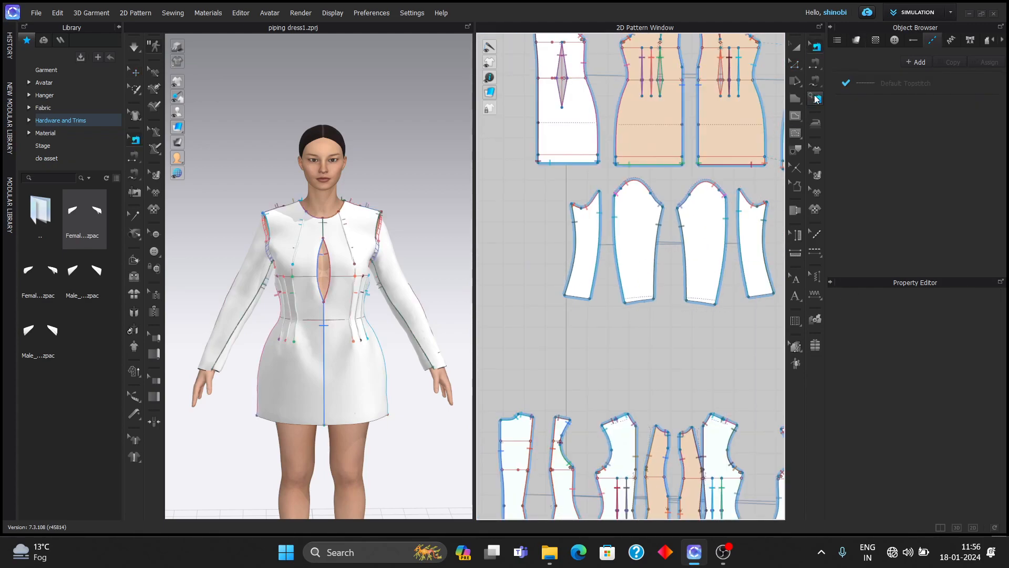
pyautogui.moveTo(668, 379); pyautogui.dragTo(618, 362, button='middle')
pyautogui.press('space')
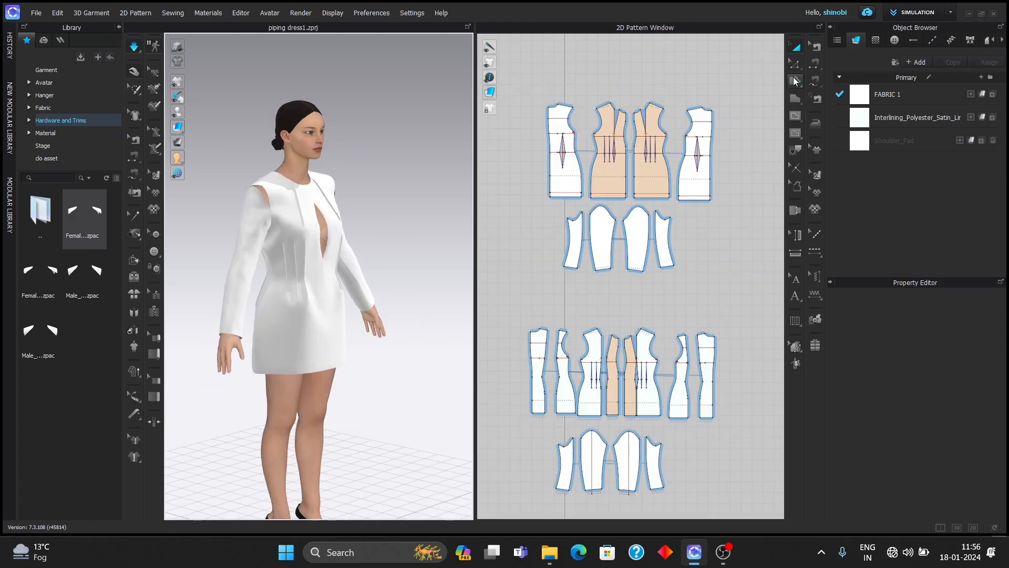
# - Offset the pattern outline at the hems of the upper and under sleeve outward by 1 in
pyautogui.click(796, 64)
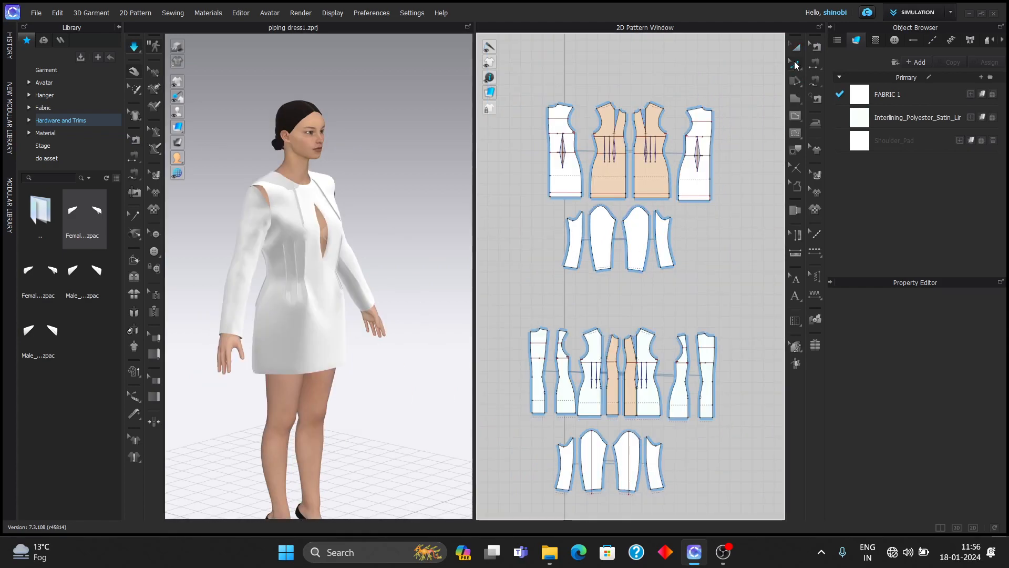
pyautogui.scroll(3, 574, 299)
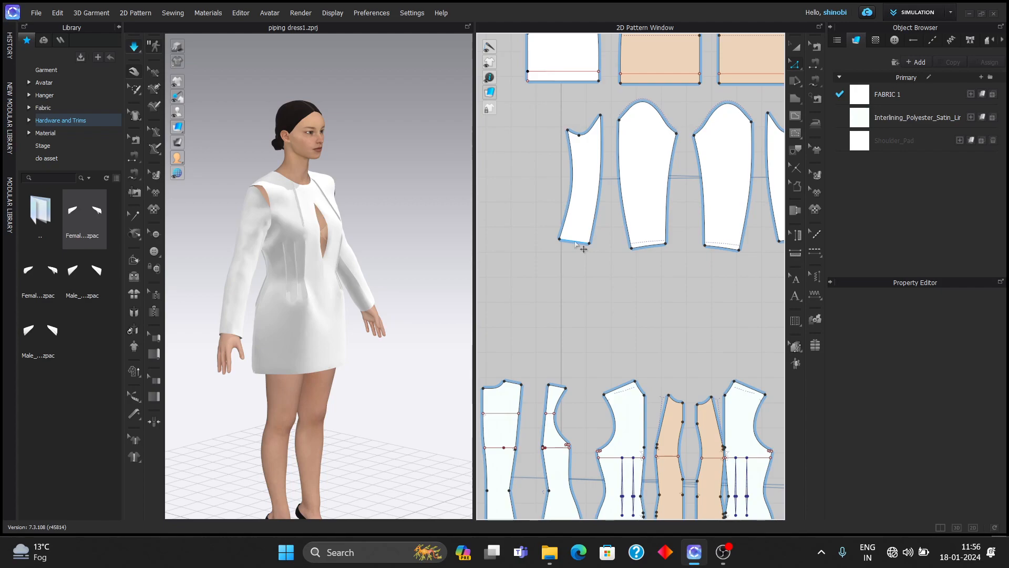
pyautogui.click(576, 242)
pyautogui.rightClick(647, 250)
pyautogui.click(707, 362)
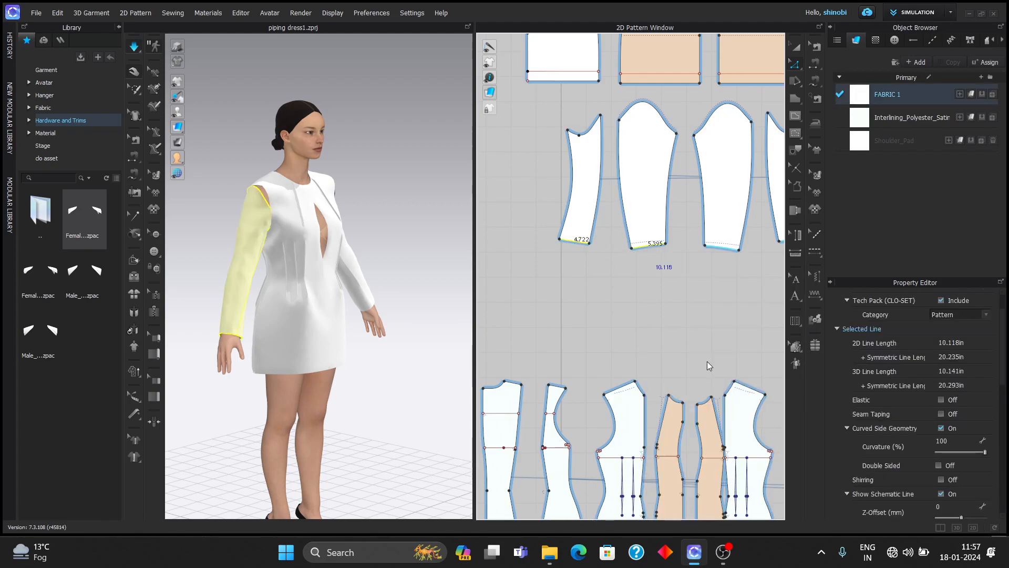
pyautogui.write('1')
pyautogui.press('Return')
pyautogui.click(532, 233)
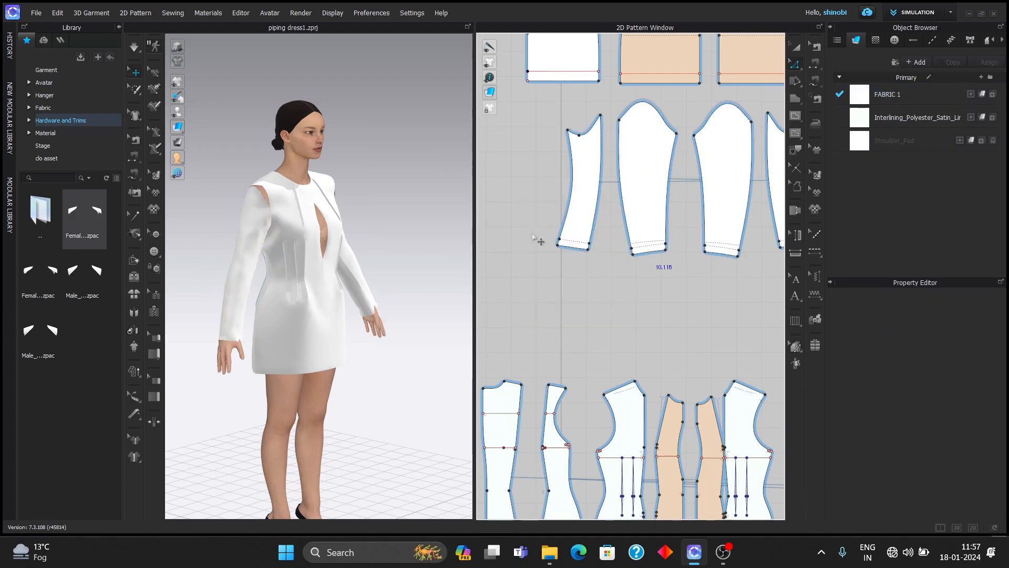
# - Extend both side seams joining the upper and under sleeve down to the lengthened hem corners
pyautogui.scroll(-3, 562, 269)
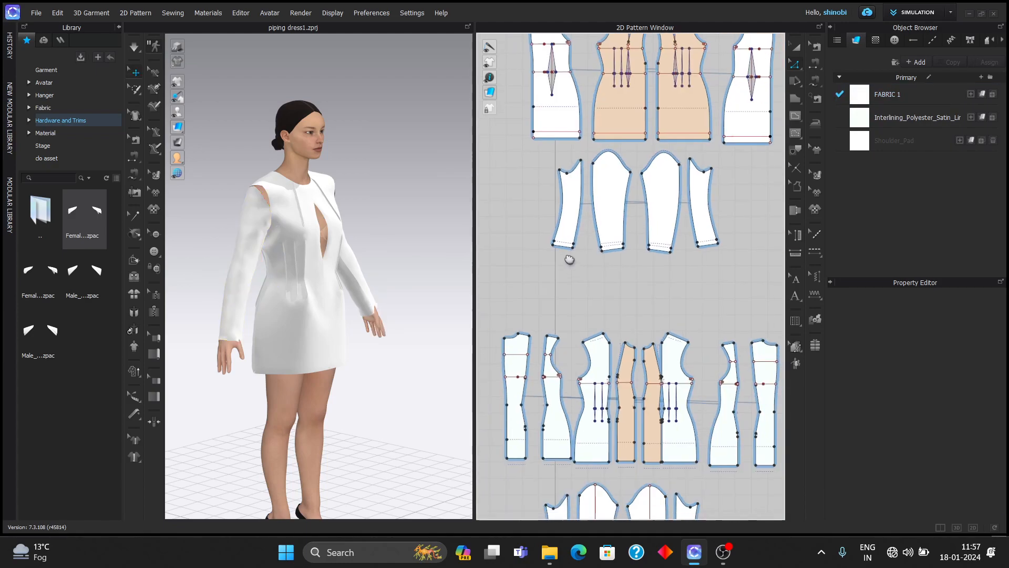
pyautogui.scroll(2, 566, 245)
pyautogui.press('b')
pyautogui.scroll(3, 546, 244)
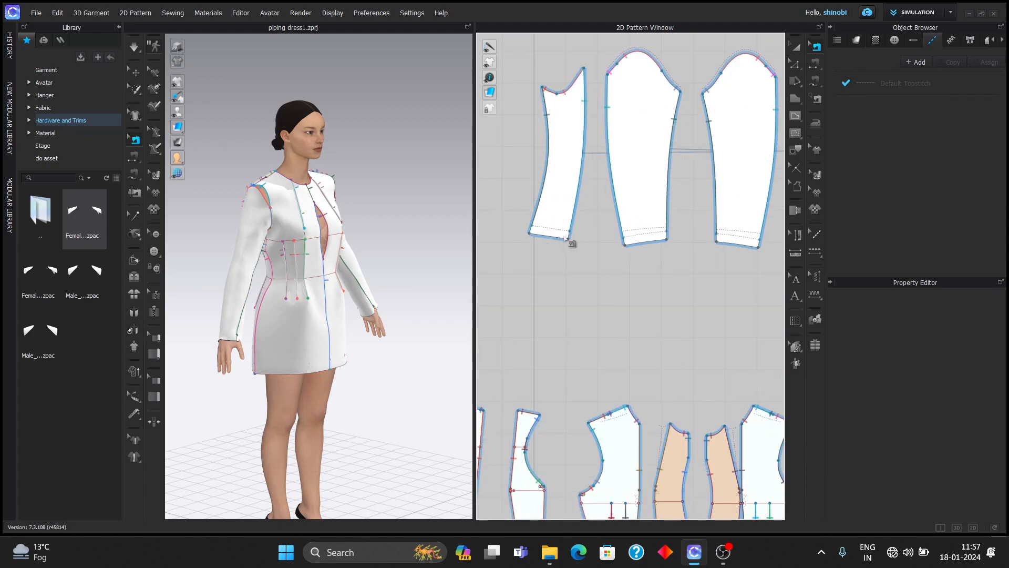
pyautogui.click(571, 234)
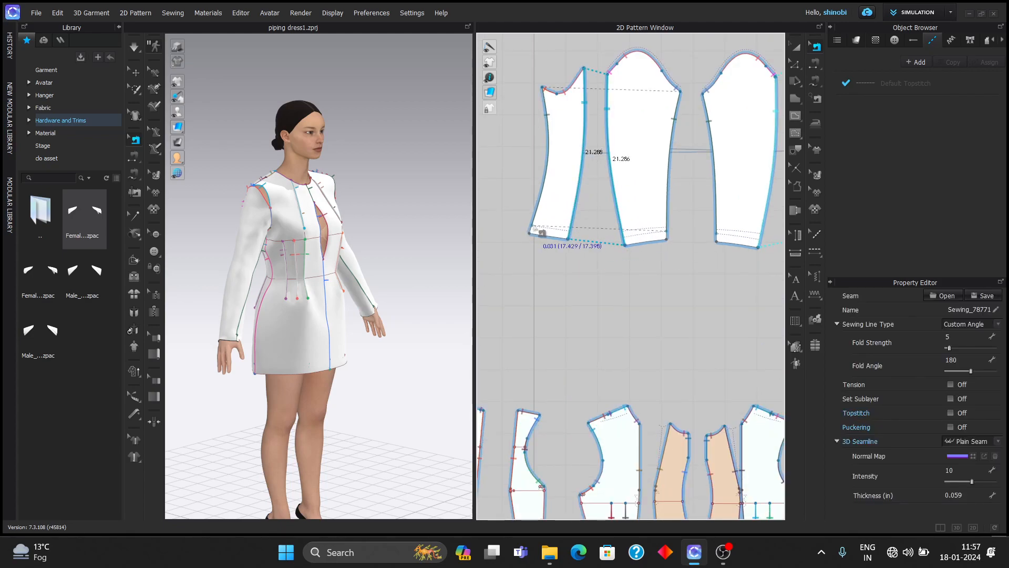
pyautogui.moveTo(668, 232); pyautogui.dragTo(668, 240)
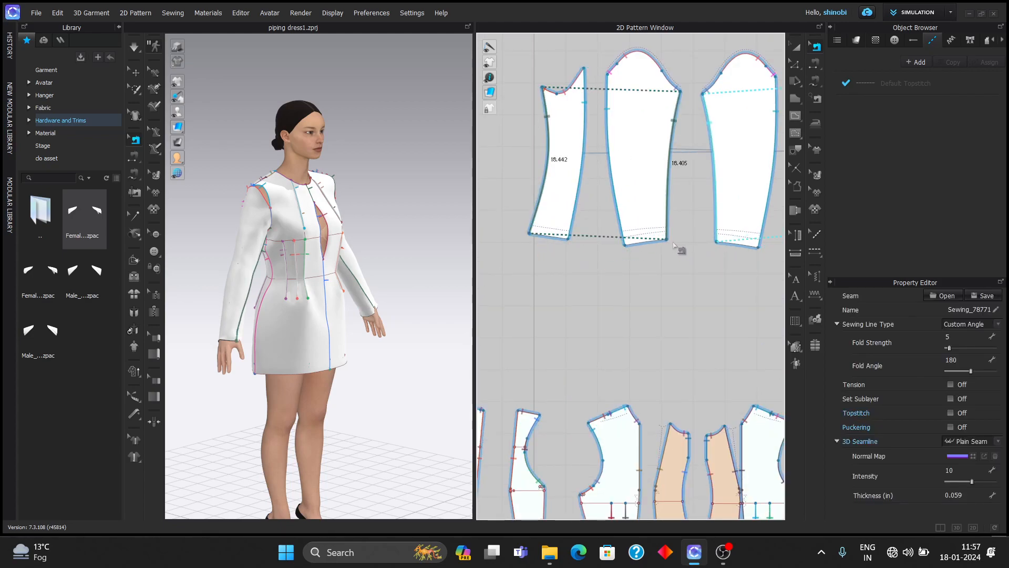
# - Simulate the garment with the lengthened sleeves and corrected side seams
pyautogui.scroll(-3, 664, 258)
pyautogui.moveTo(660, 261); pyautogui.dragTo(612, 239, button='middle')
pyautogui.moveTo(333, 254); pyautogui.dragTo(281, 207, button='right')
pyautogui.press('space')
pyautogui.scroll(-1, 243, 211)
pyautogui.scroll(2, 251, 211)
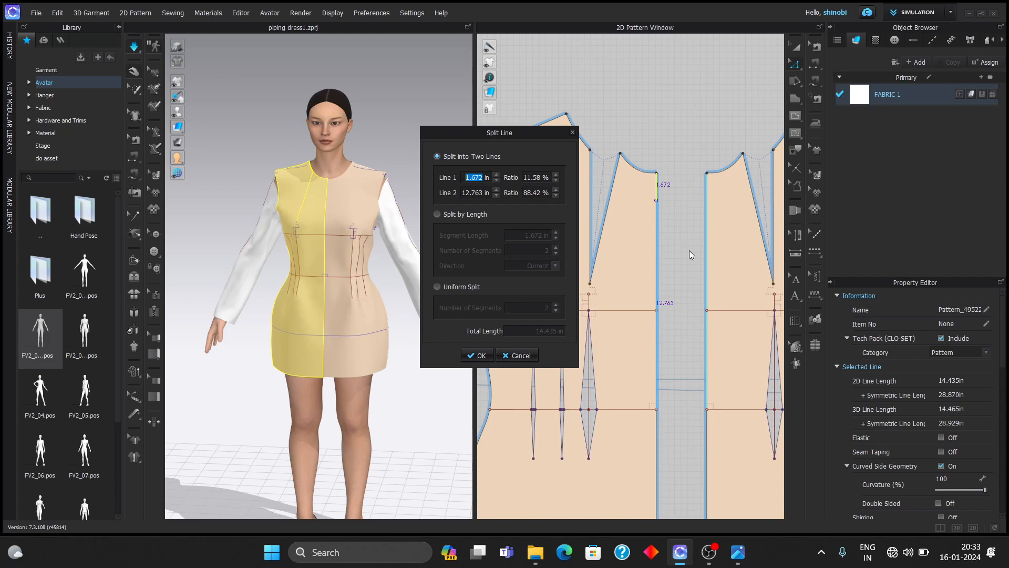
# - Split the front panel's centre line 3 in below the neckline and again 9 in further down
pyautogui.write('3')
pyautogui.press('Return')
pyautogui.click(691, 250)
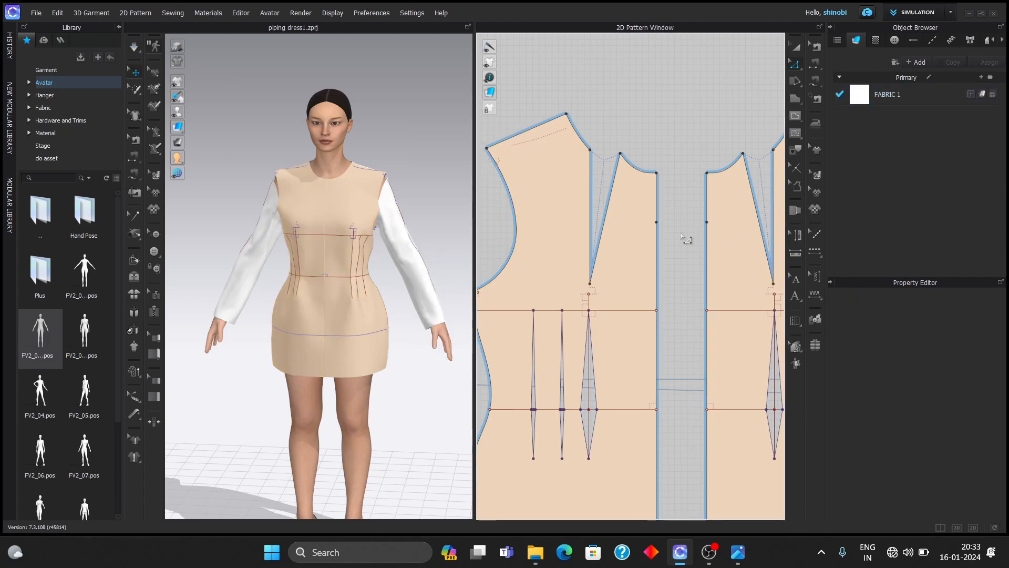
pyautogui.rightClick(659, 258)
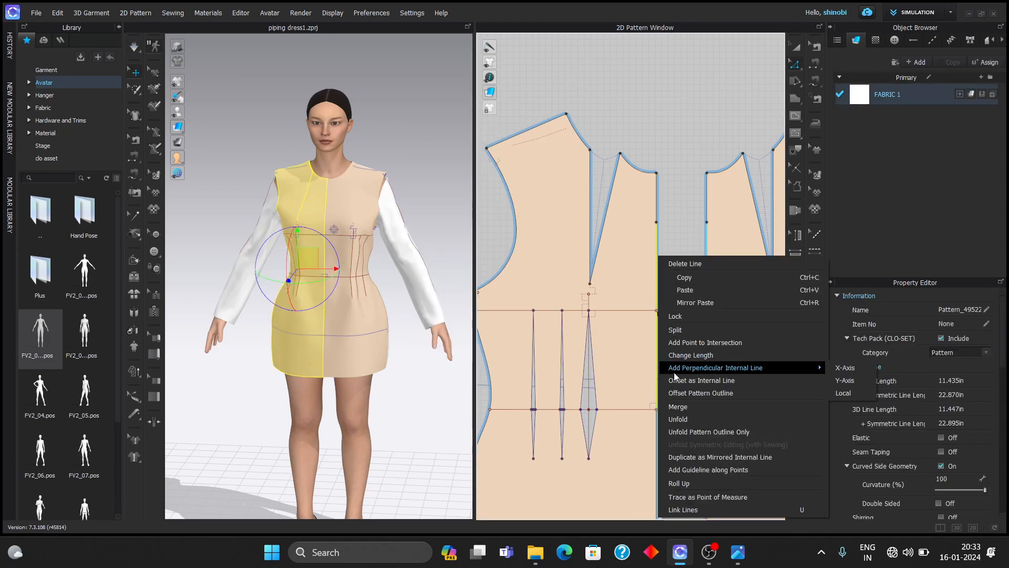
pyautogui.click(683, 324)
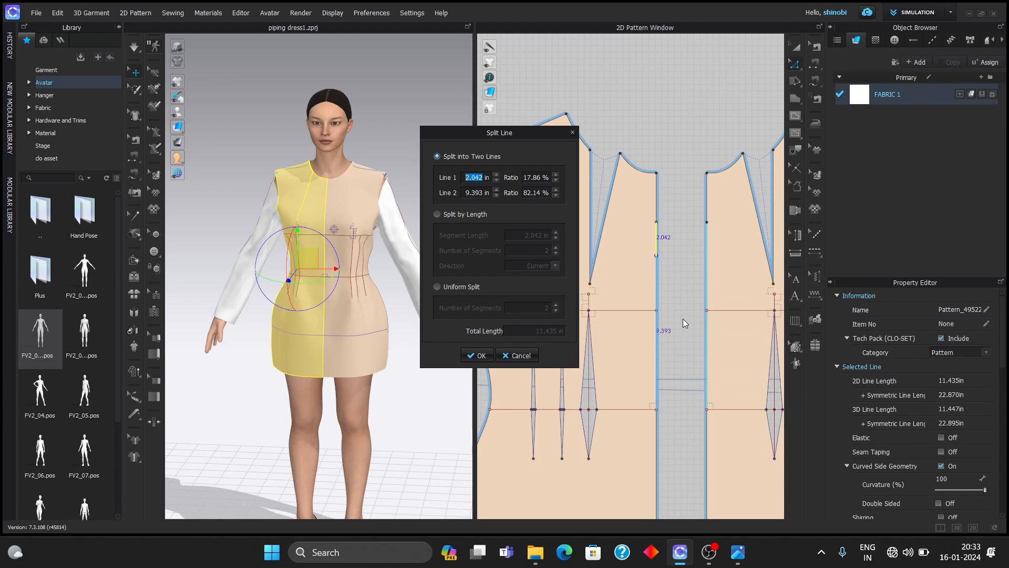
pyautogui.write('9')
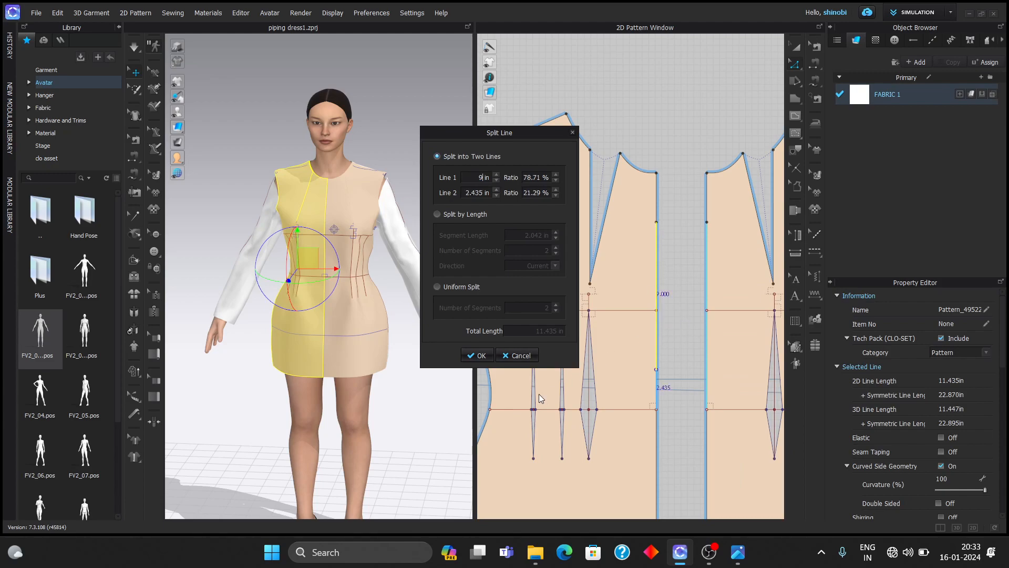
pyautogui.click(480, 355)
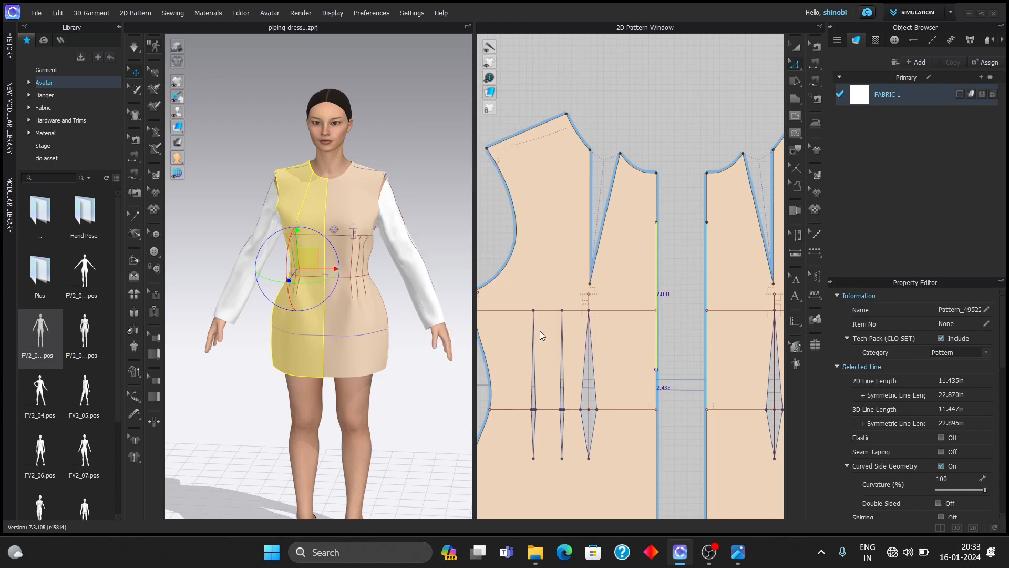
pyautogui.click(681, 228)
# - Split the 9 in segment of the front centre line uniformly into two equal parts
pyautogui.rightClick(657, 283)
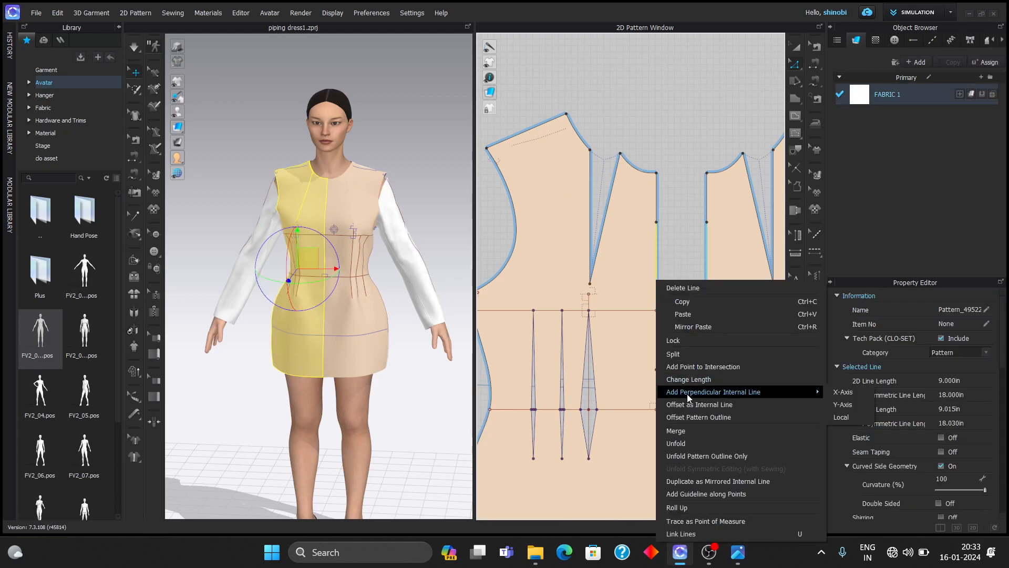
pyautogui.click(685, 357)
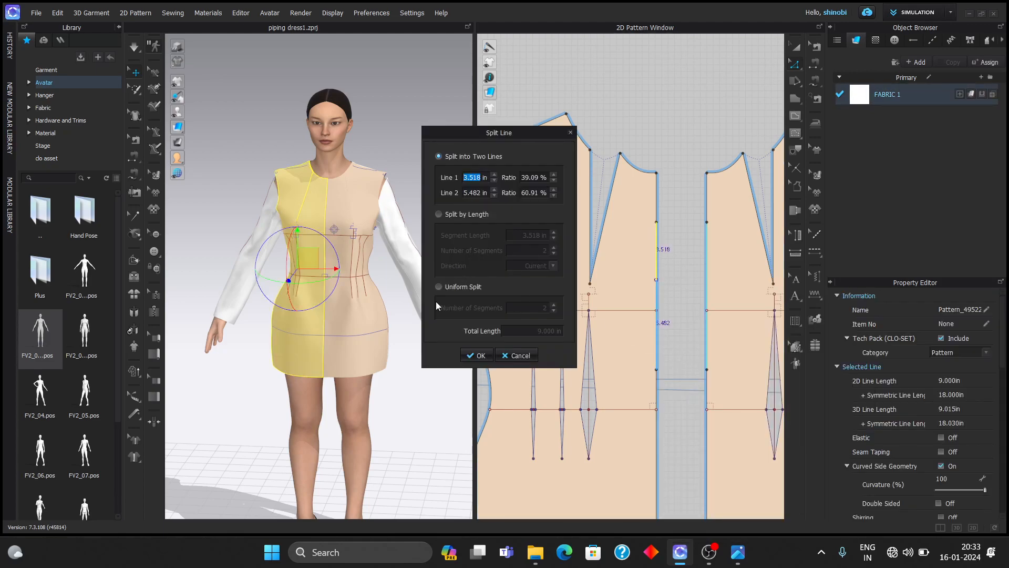
pyautogui.click(439, 287)
pyautogui.click(477, 355)
pyautogui.click(664, 302)
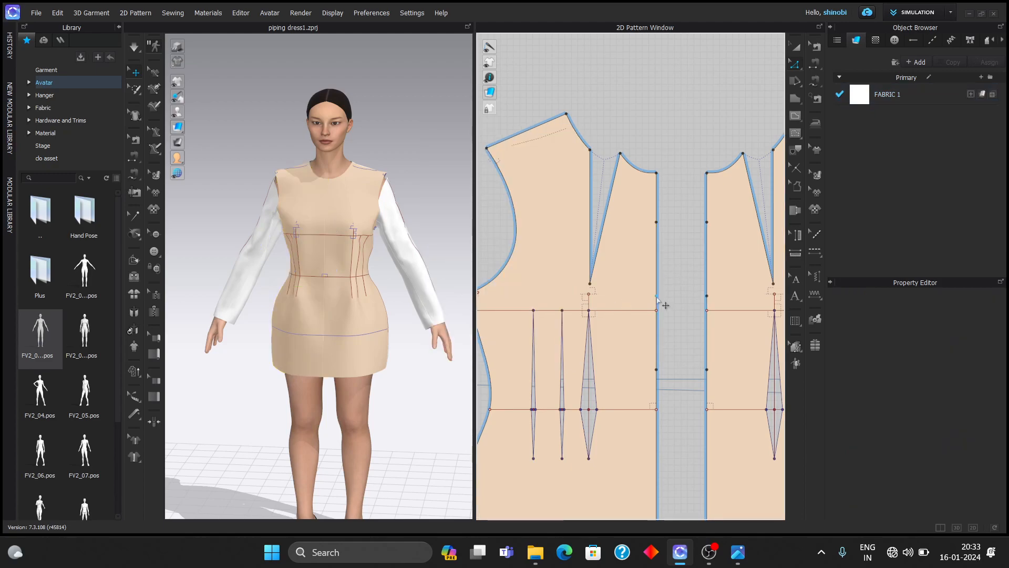
# - Add a 0.75 in perpendicular internal line along the Y-axis at the midpoint of the 9 in centre-front segment
pyautogui.rightClick(657, 297)
pyautogui.moveTo(736, 380)
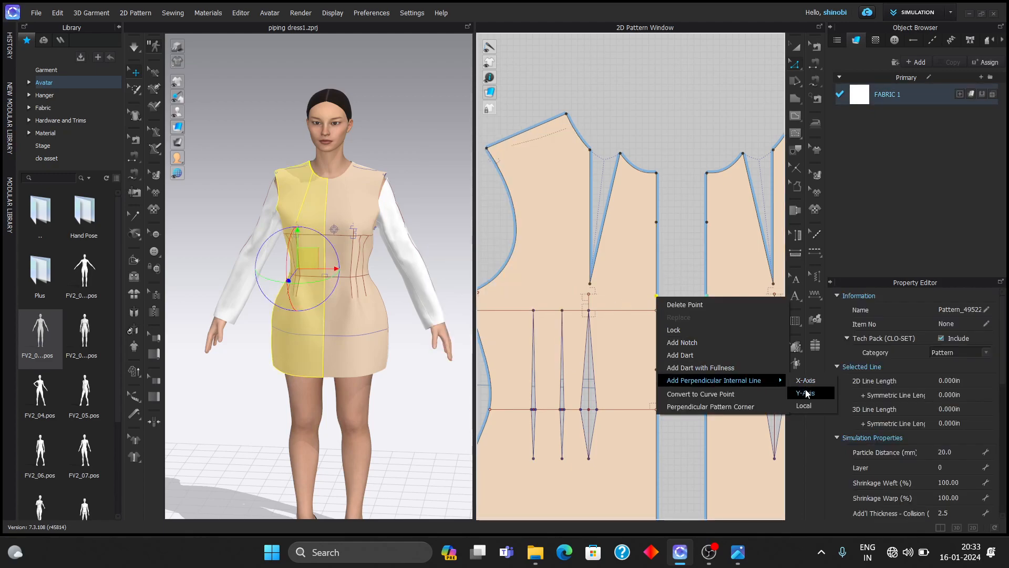
pyautogui.click(806, 393)
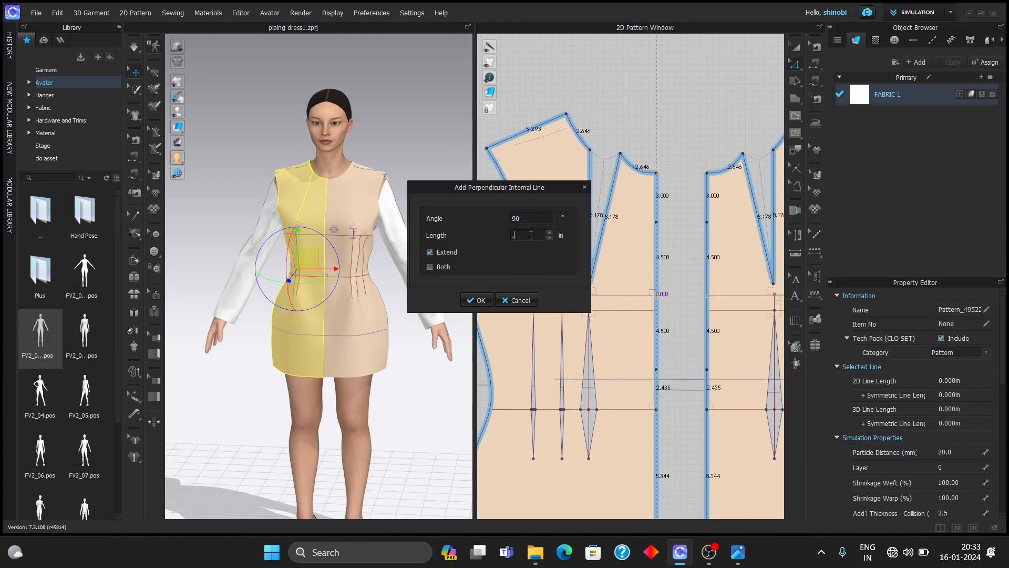
pyautogui.press('Return')
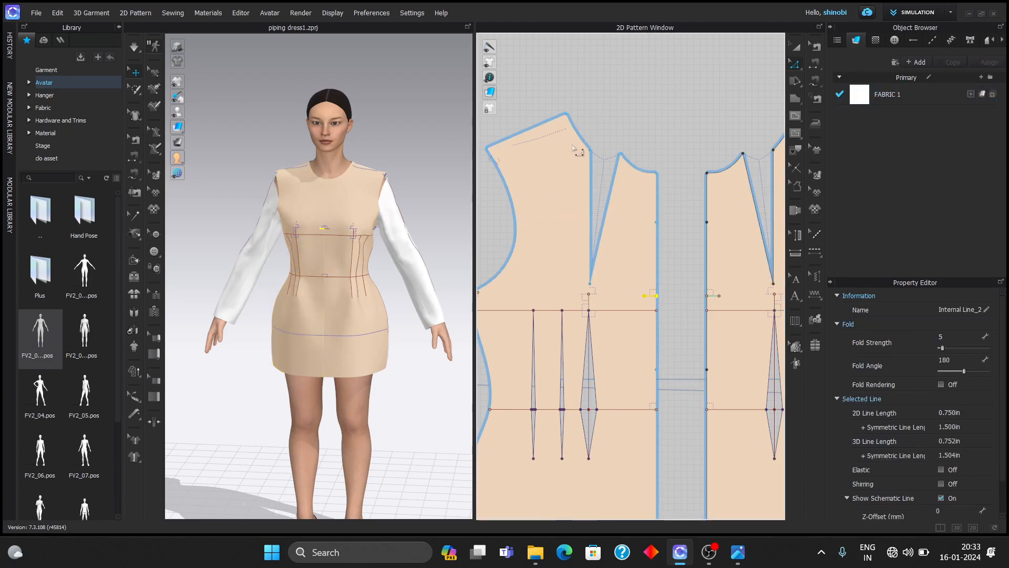
pyautogui.click(685, 150)
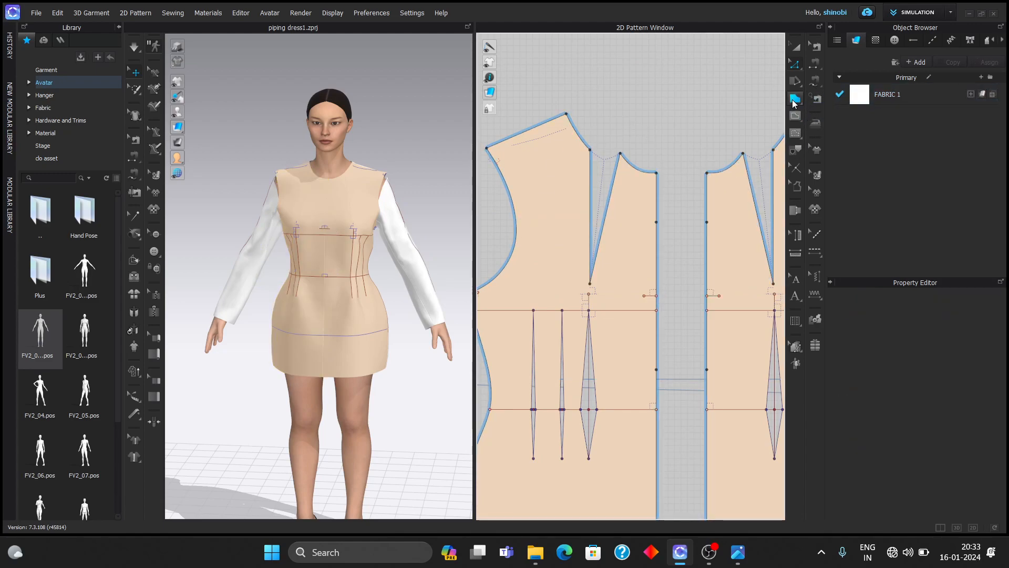
# - Draw a curved internal line between the two split points through the perpendicular line's end, and cut the front panel along it
pyautogui.click(796, 116)
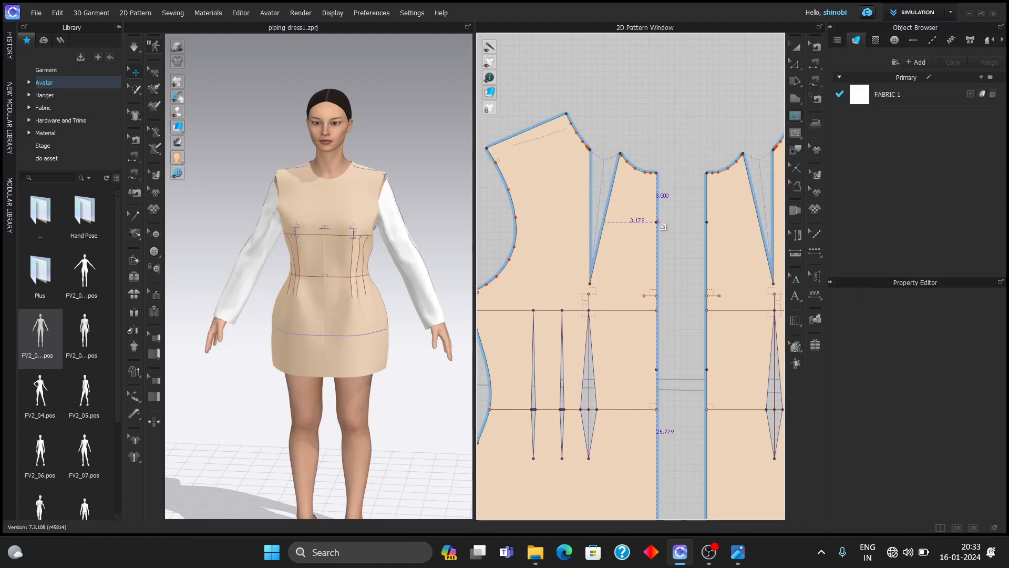
pyautogui.keyDown('ctrl'); pyautogui.click(645, 296); pyautogui.keyUp('ctrl')
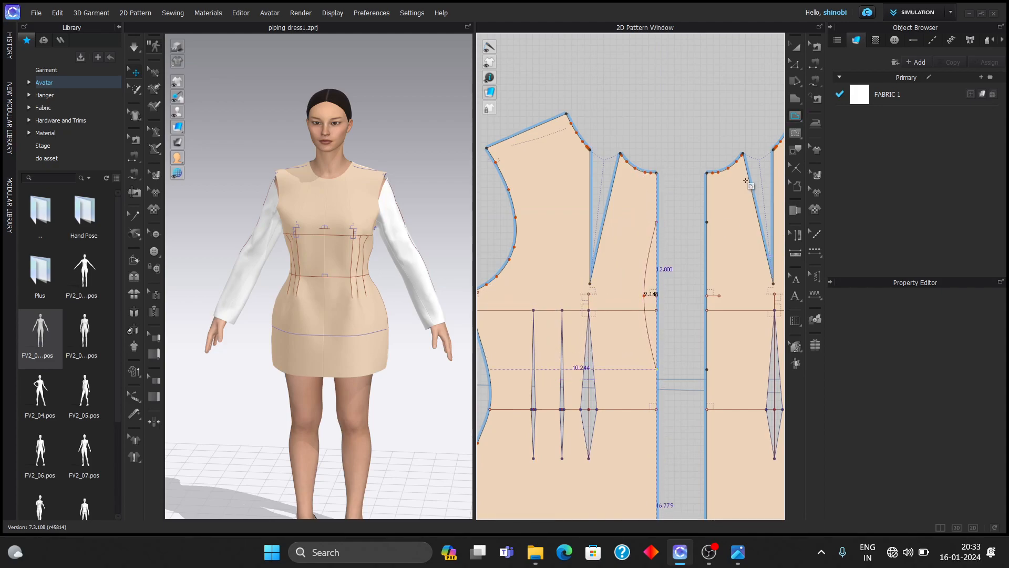
pyautogui.click(796, 64)
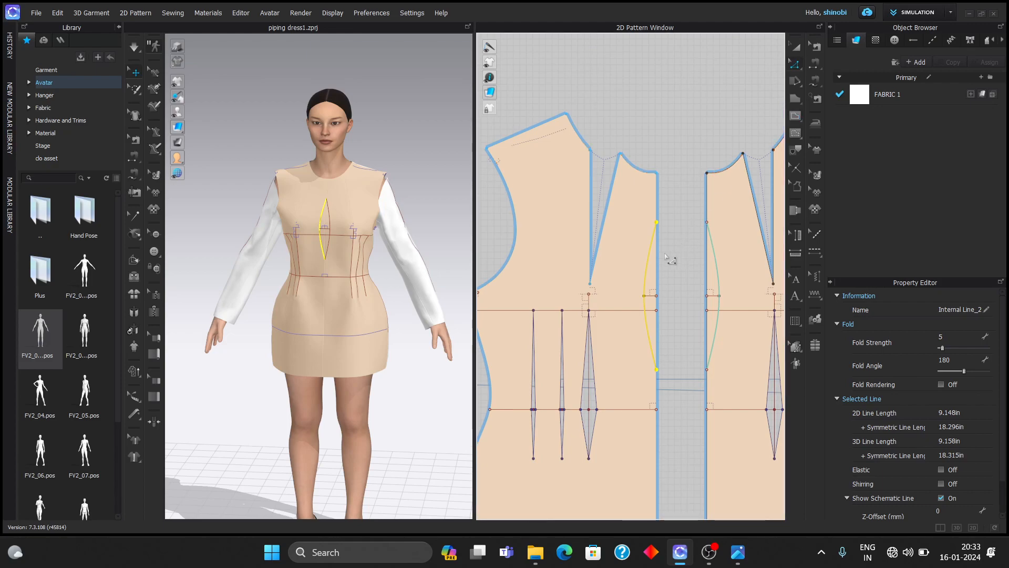
pyautogui.rightClick(654, 275)
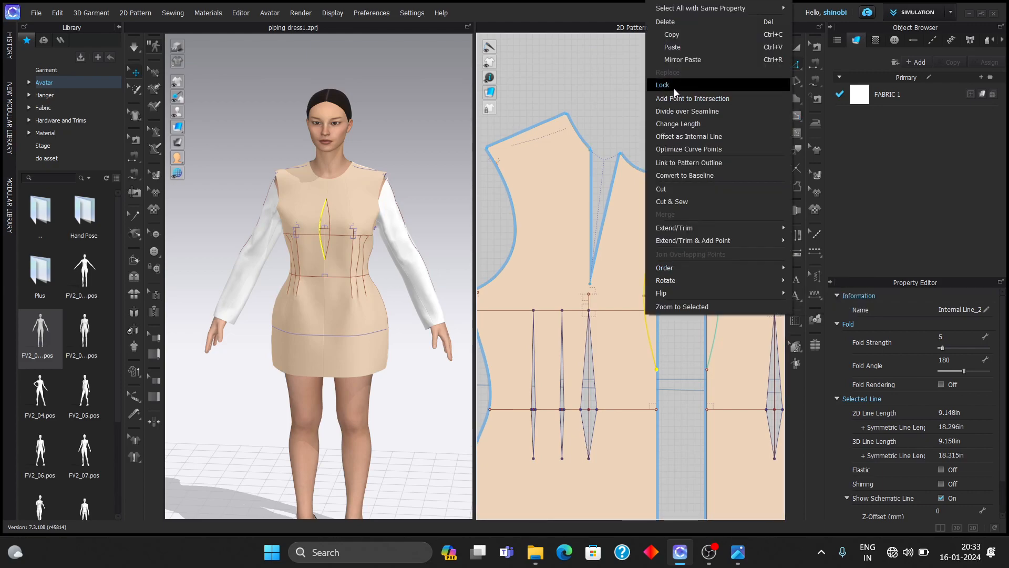
pyautogui.click(671, 187)
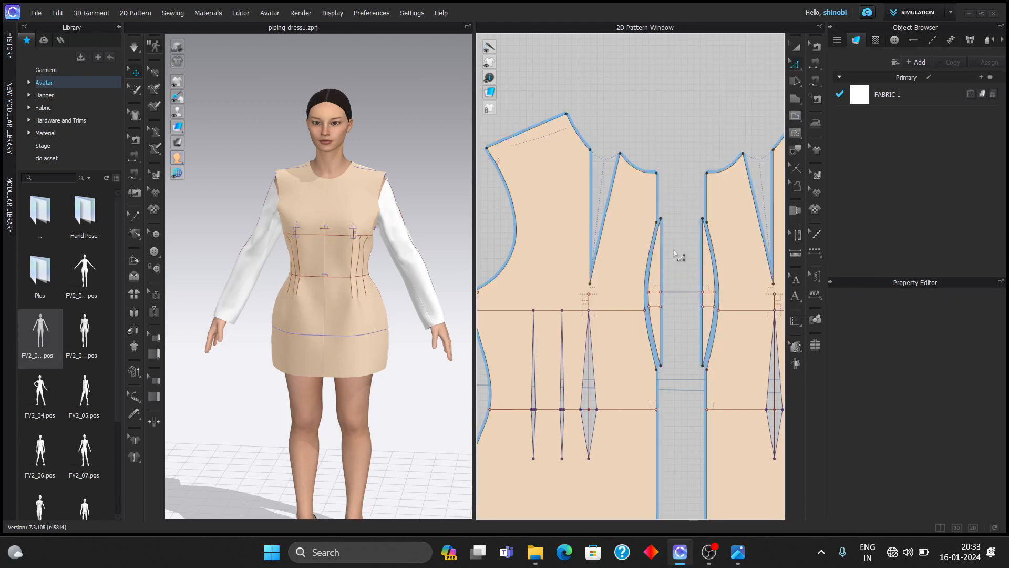
# - Delete the cut-off crescent pieces from the centre front to leave the keyhole opening
pyautogui.click(796, 48)
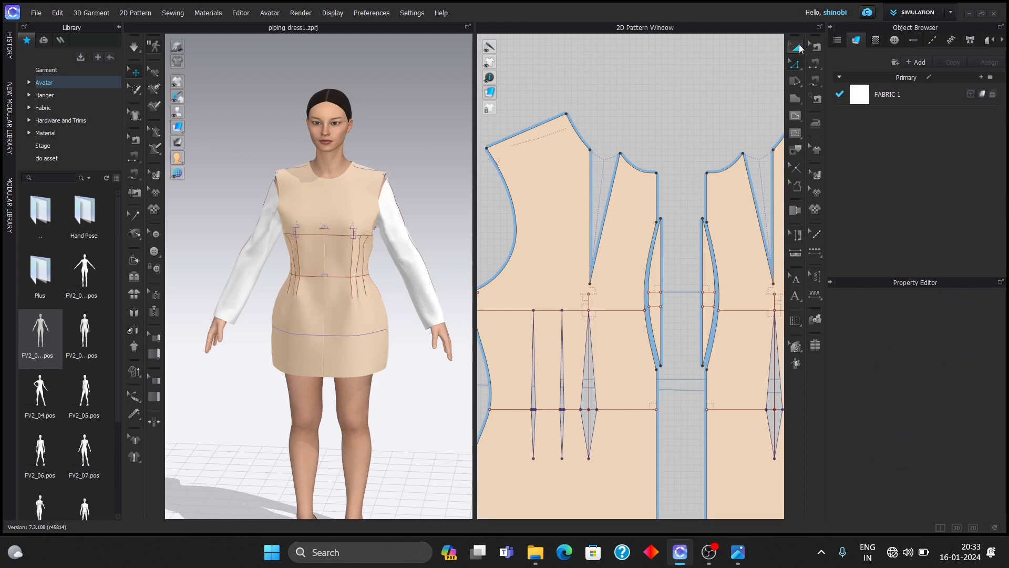
pyautogui.click(657, 270)
pyautogui.press('Delete')
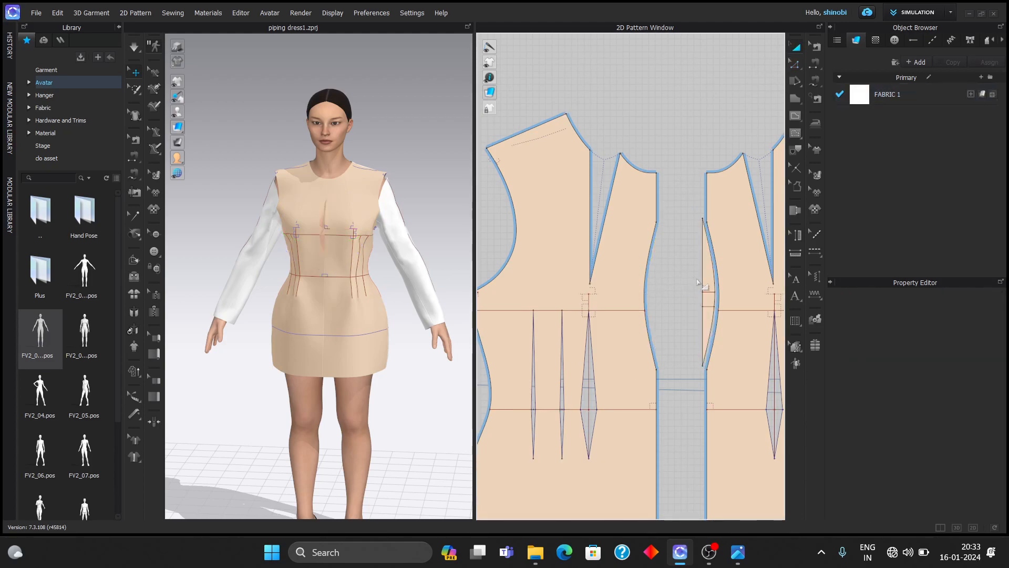
pyautogui.scroll(-4, 699, 281)
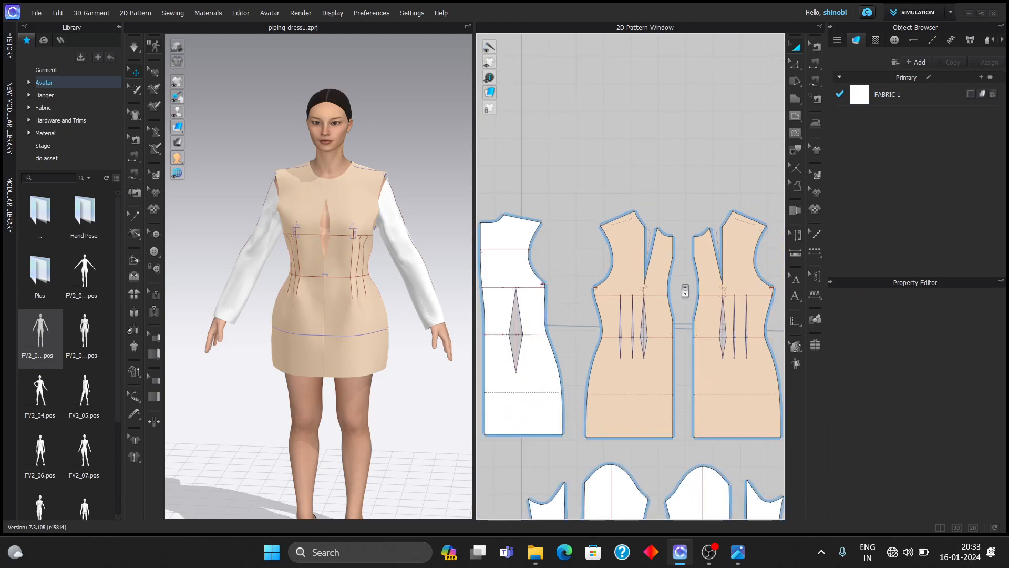
# - Copy all the dress and sleeve pattern pieces and paste the duplicate set below the originals
pyautogui.scroll(-5, 684, 303)
pyautogui.hotkey('ctrl', 'a')
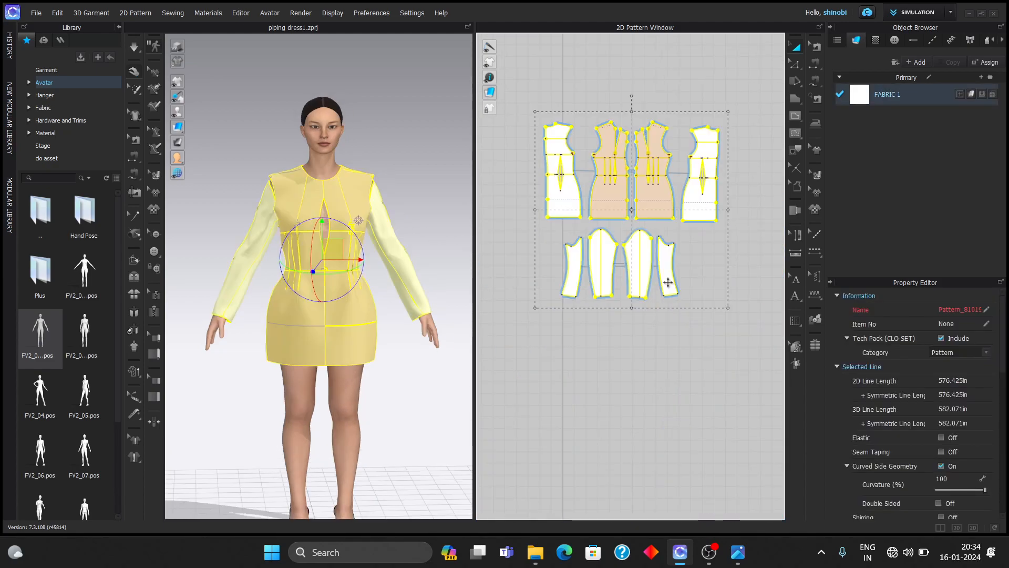
pyautogui.rightClick(669, 304)
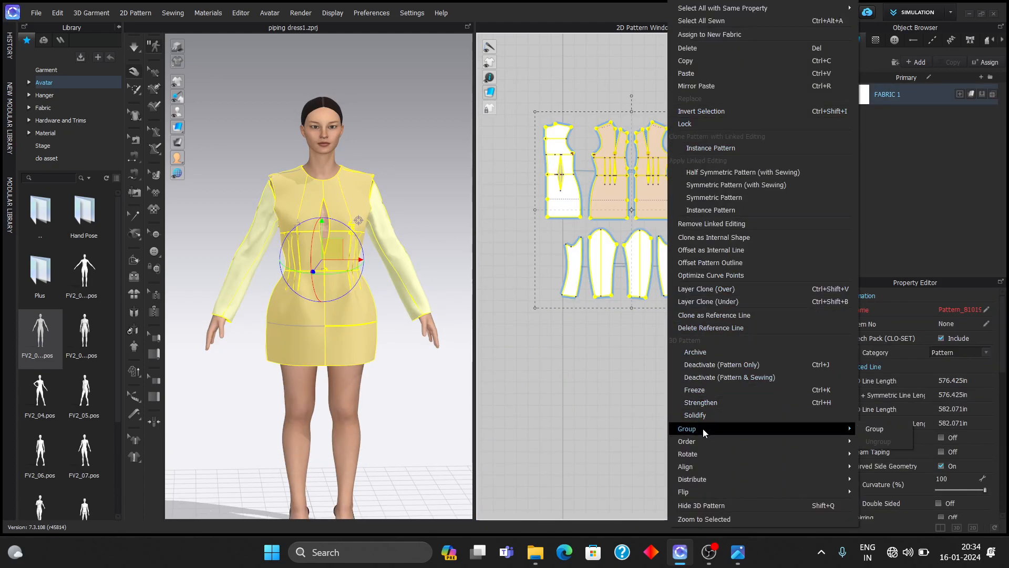
pyautogui.moveTo(703, 468)
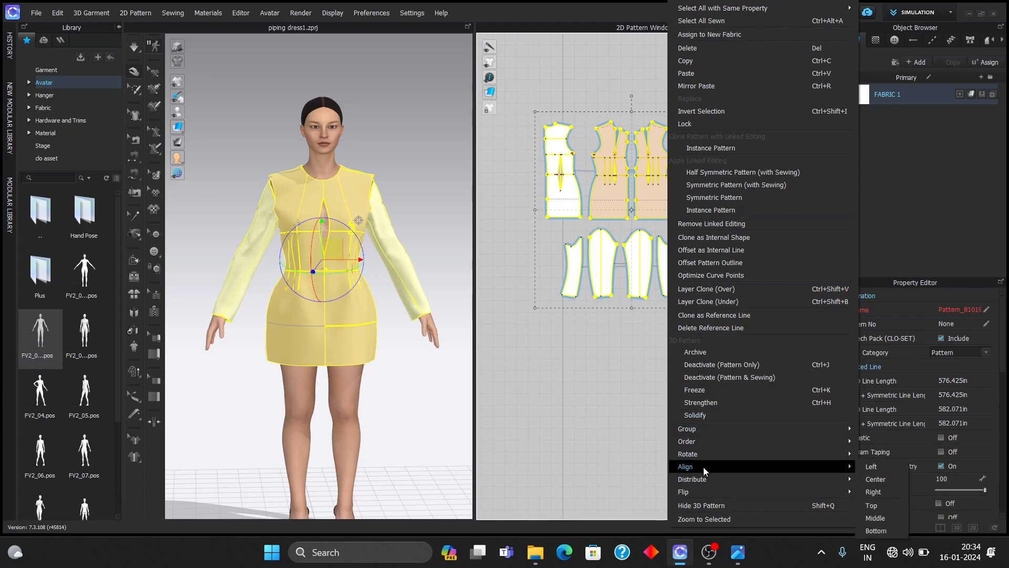
pyautogui.click(702, 59)
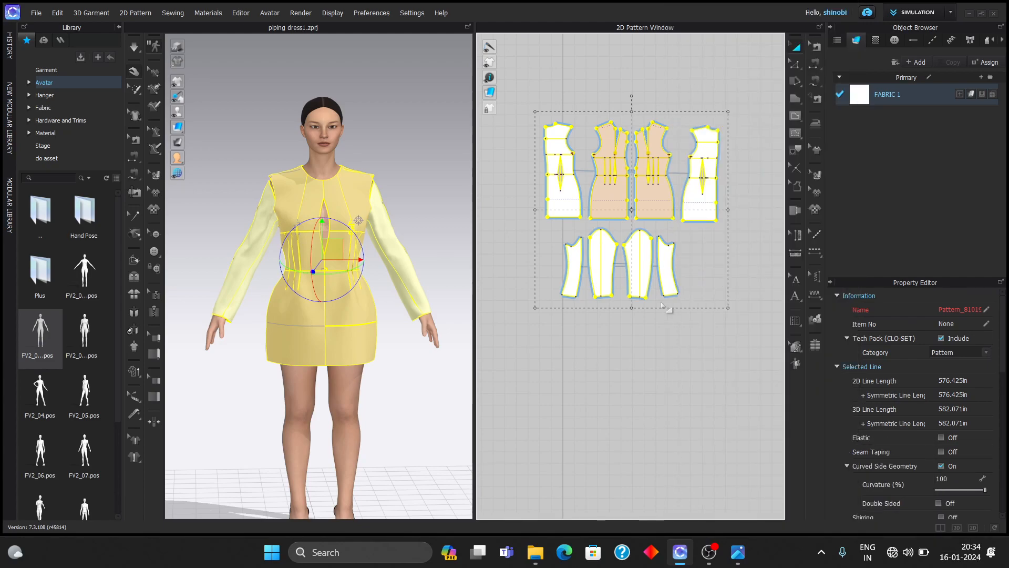
pyautogui.click(663, 310)
pyautogui.moveTo(669, 320); pyautogui.dragTo(676, 126, button='right')
pyautogui.rightClick(658, 241)
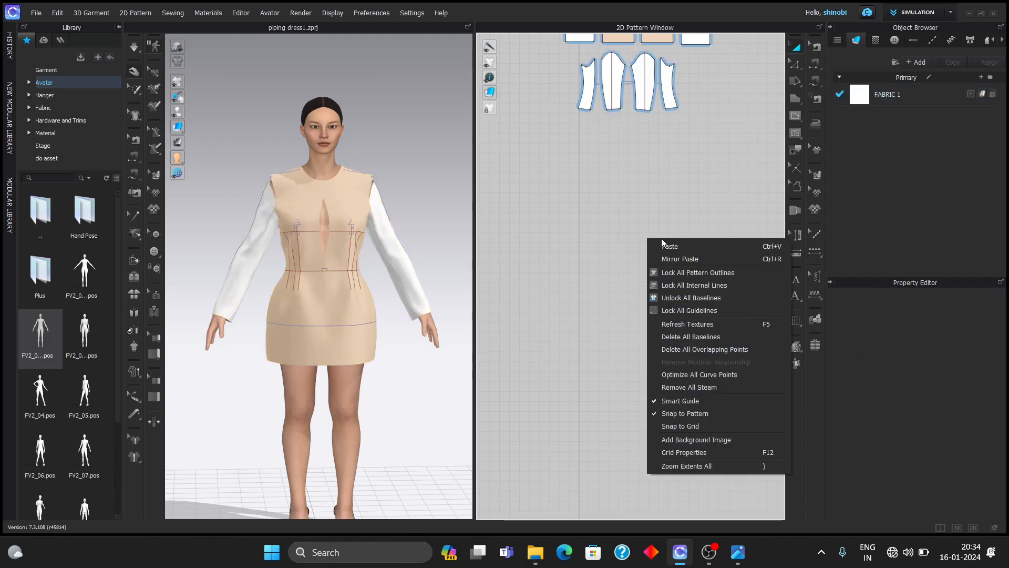
pyautogui.click(683, 245)
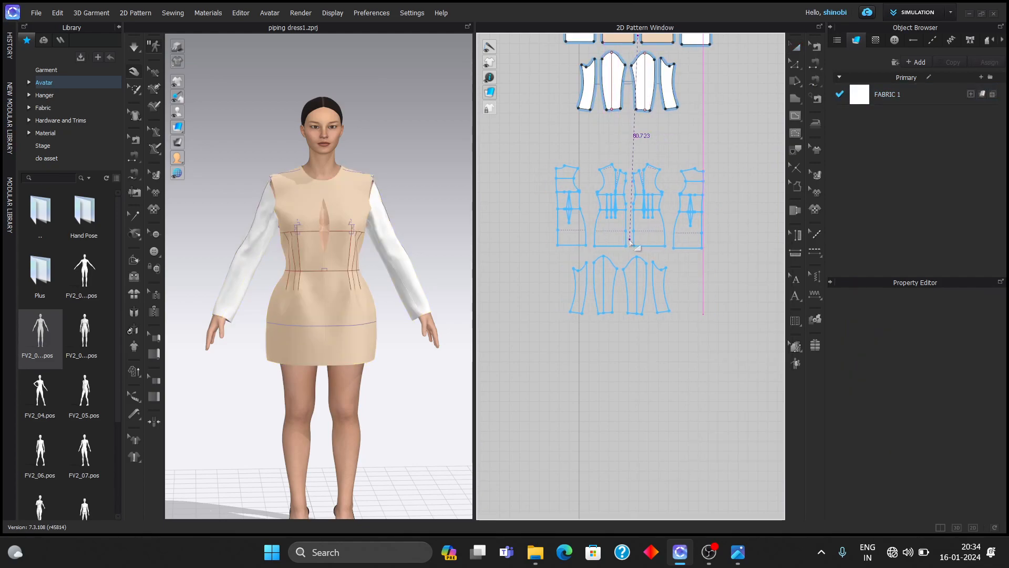
pyautogui.click(633, 240)
# - Deactivate the original set of pattern pieces and hide its 3D patterns
pyautogui.scroll(-3, 695, 192)
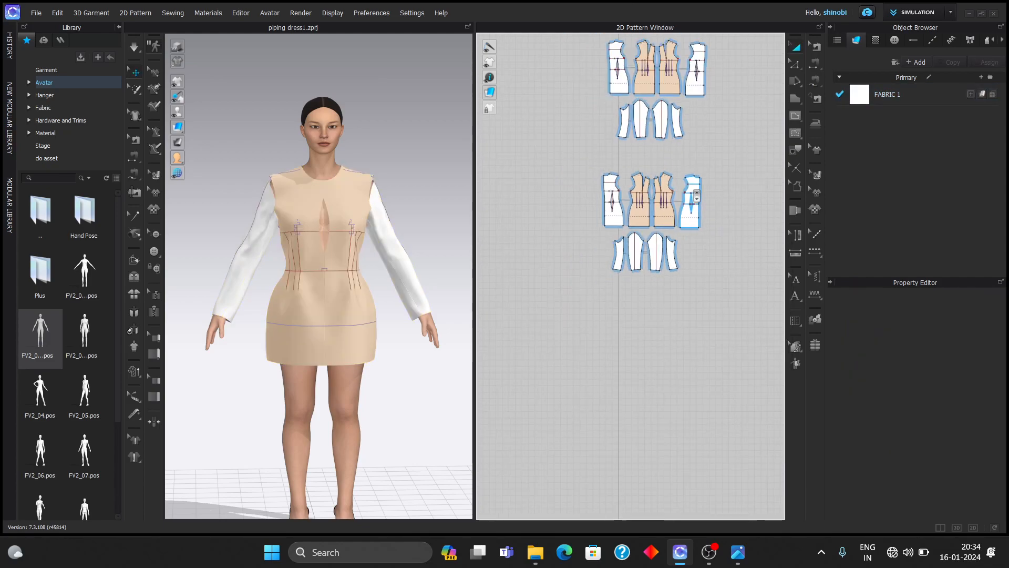
pyautogui.moveTo(713, 179); pyautogui.dragTo(708, 295, button='right')
pyautogui.rightClick(648, 221)
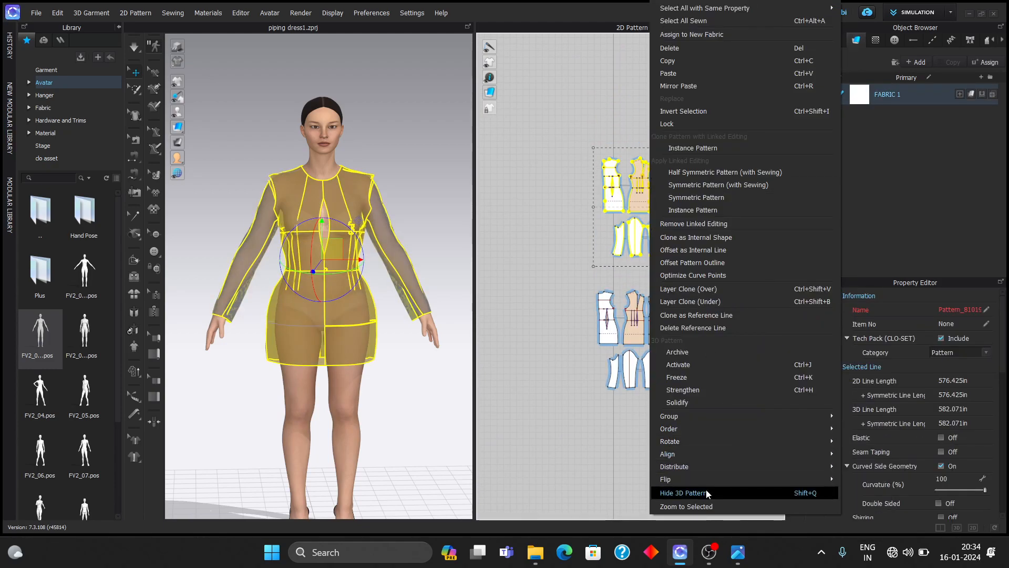
pyautogui.click(684, 492)
# - Draw an internal line on the duplicated front from the neckline dart point to the upper tip of the waist dart
pyautogui.scroll(2, 663, 230)
pyautogui.rightClick(660, 258)
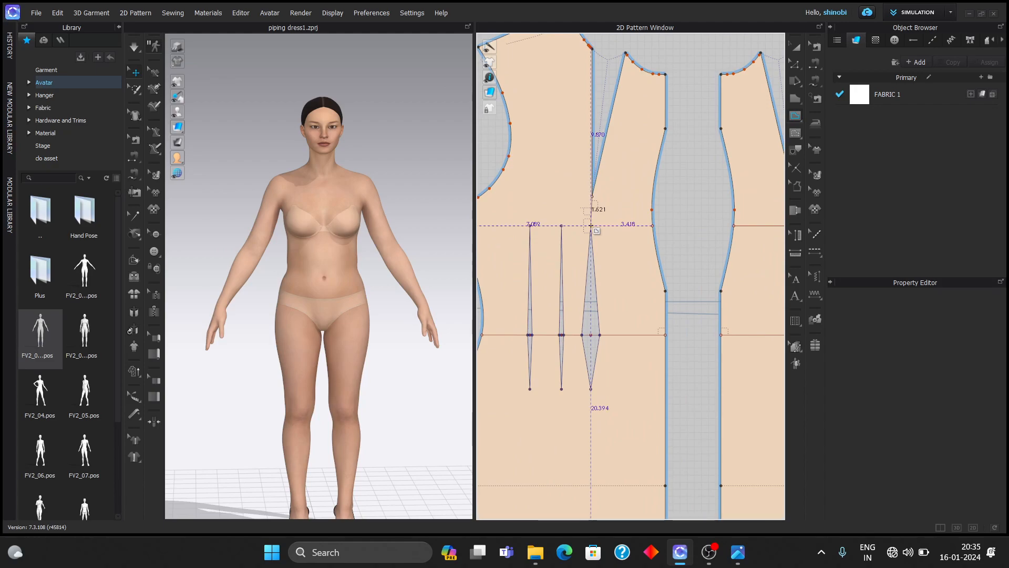
pyautogui.click(592, 226)
pyautogui.scroll(-3, 602, 270)
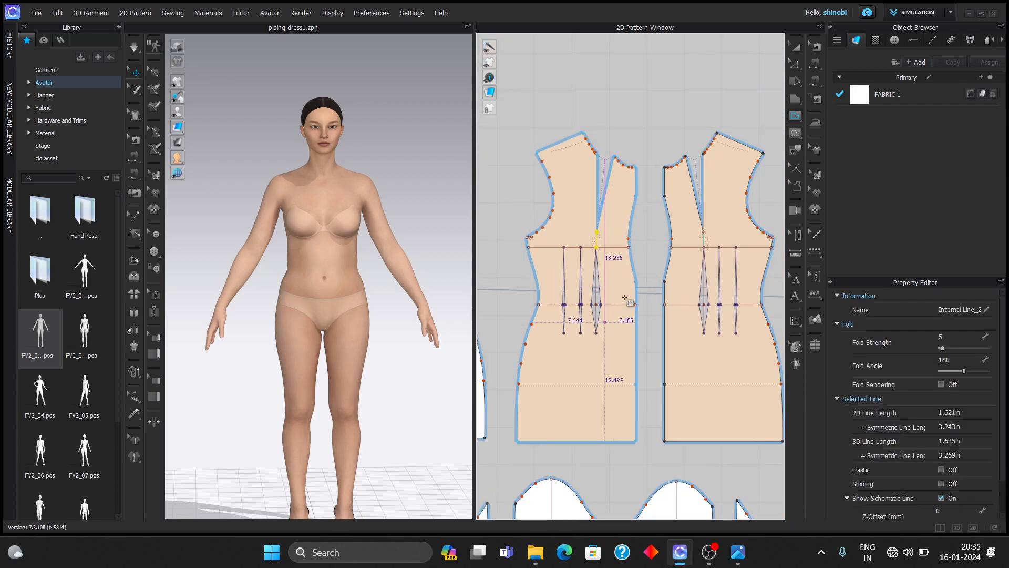
# - Add a reversed Y-axis perpendicular internal line from the front waist dart's lower tip, extended to the hem
pyautogui.click(795, 78)
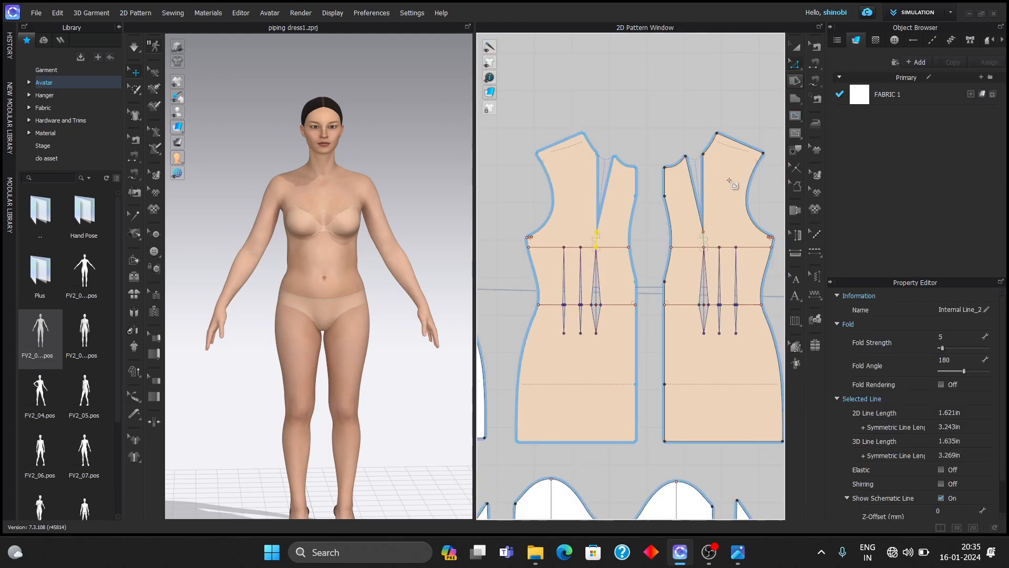
pyautogui.rightClick(596, 334)
pyautogui.moveTo(678, 392)
pyautogui.click(743, 393)
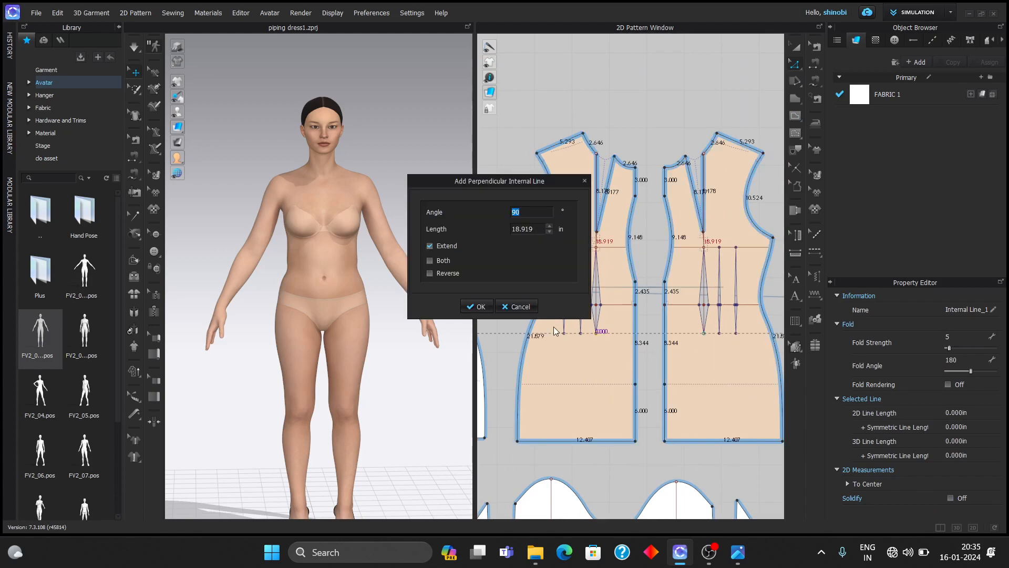
pyautogui.click(429, 273)
pyautogui.click(477, 306)
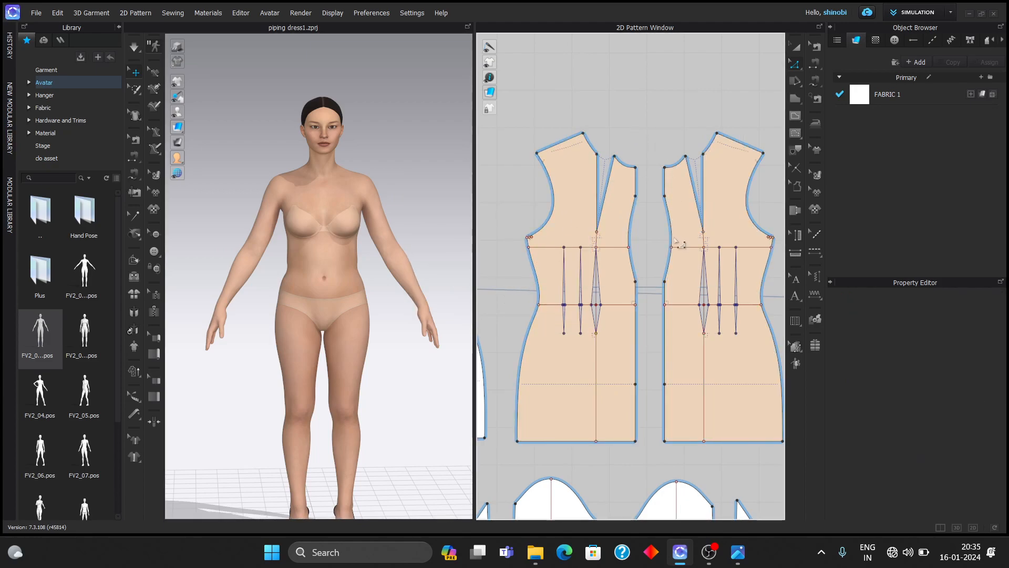
# - Cut the front panel along the internal lines above and below the waist dart to form the princess seam
pyautogui.scroll(-4, 674, 236)
pyautogui.rightClick(640, 311)
pyautogui.press('Escape')
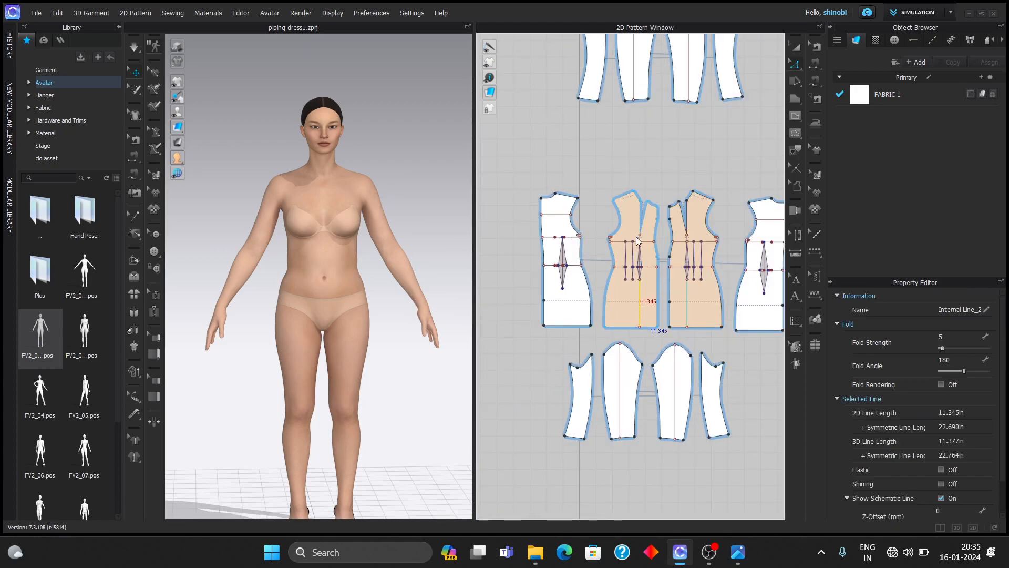
pyautogui.scroll(10, 639, 232)
pyautogui.rightClick(638, 232)
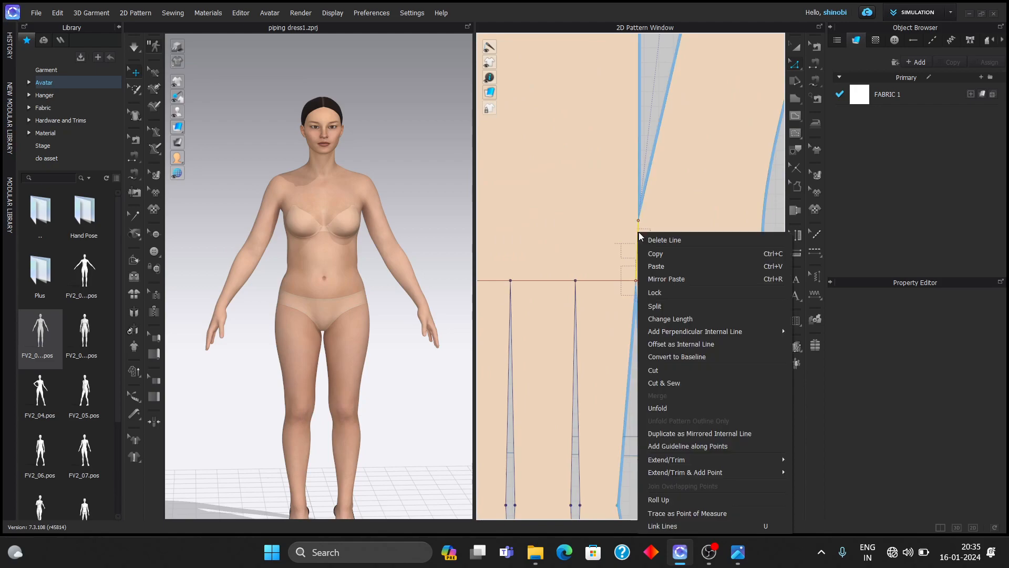
pyautogui.click(657, 370)
# - Split the back shoulder line uniformly into two equal parts
pyautogui.scroll(-5, 659, 346)
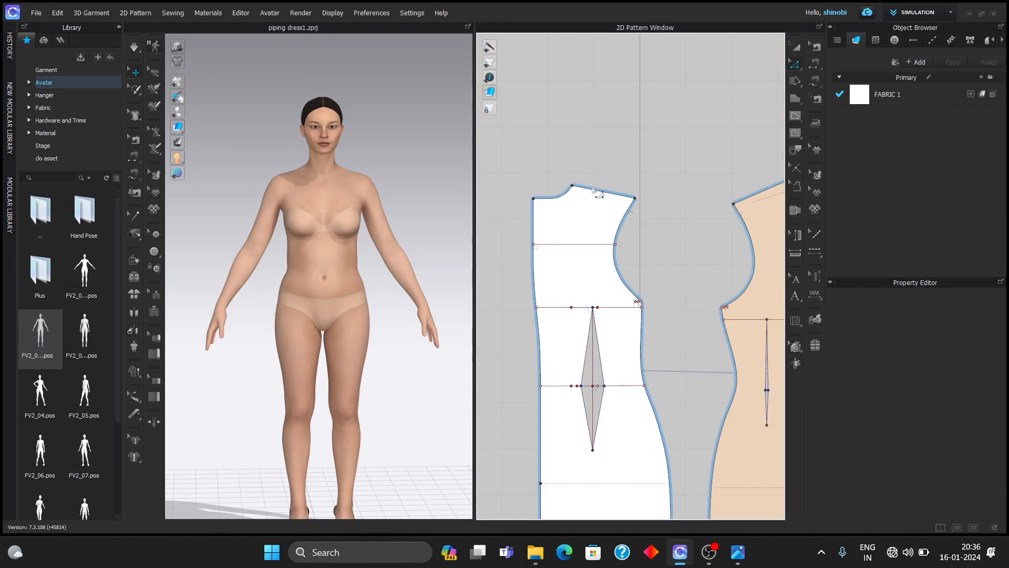
pyautogui.rightClick(595, 192)
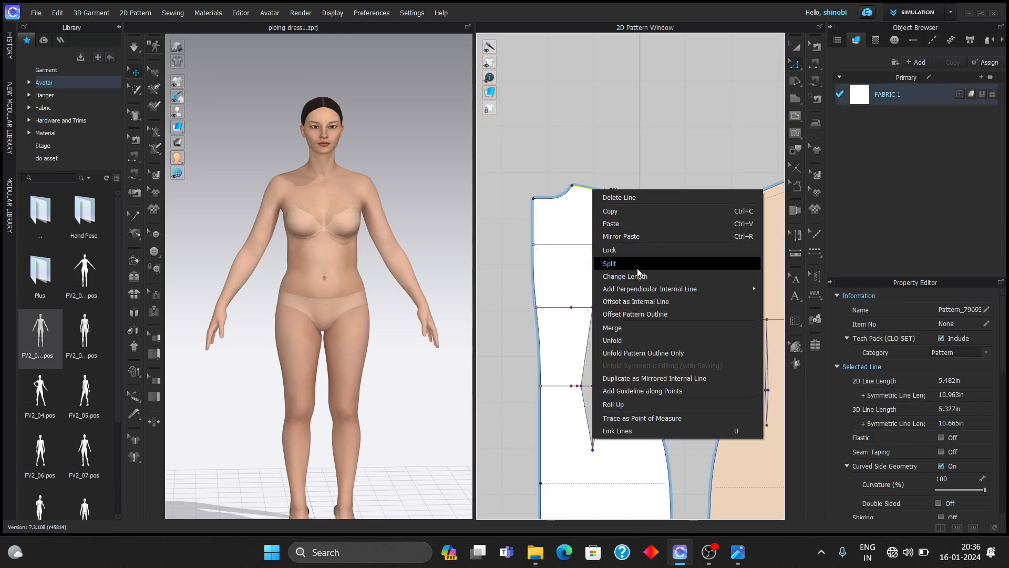
pyautogui.click(637, 268)
pyautogui.click(439, 287)
pyautogui.click(480, 355)
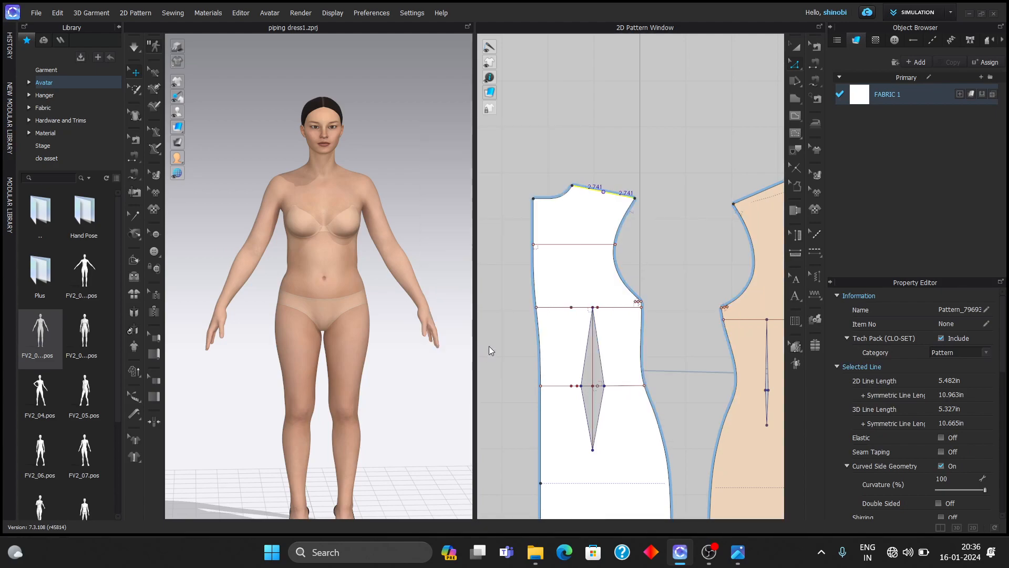
# - Add a reversed Y-axis perpendicular internal line from the back dart's lower tip to the hem
pyautogui.scroll(-1, 552, 368)
pyautogui.rightClick(616, 342)
pyautogui.moveTo(695, 402)
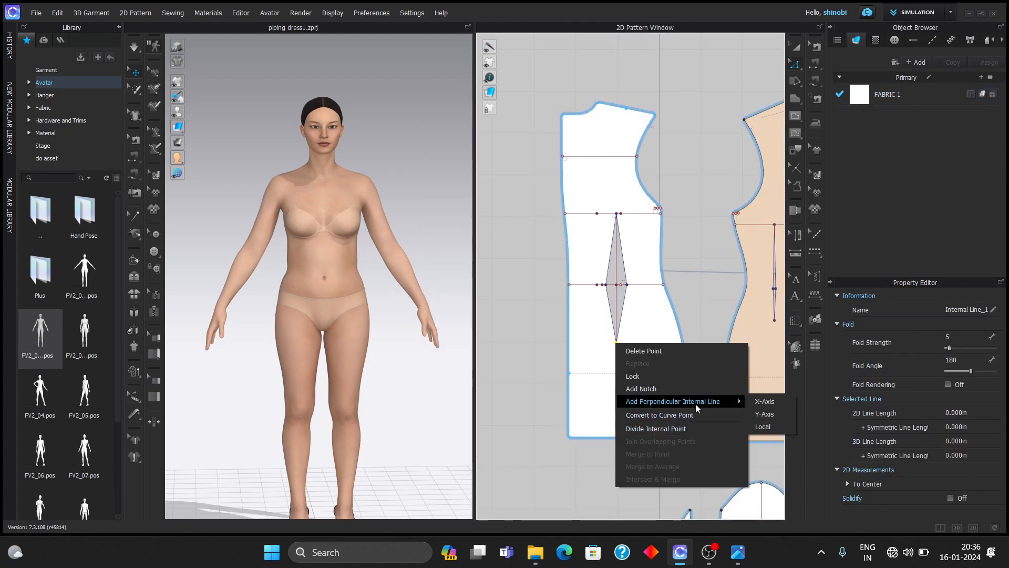
pyautogui.click(760, 414)
pyautogui.click(429, 274)
pyautogui.click(474, 307)
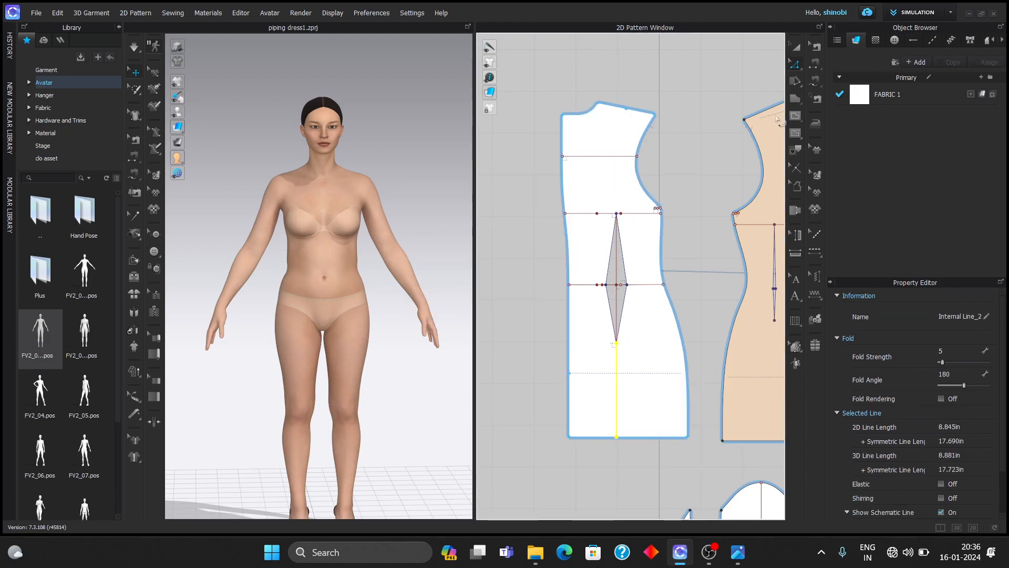
# - Draw an internal line from the back shoulder midpoint to the dart's upper tip, and cut the back panel along the princess line
pyautogui.click(795, 116)
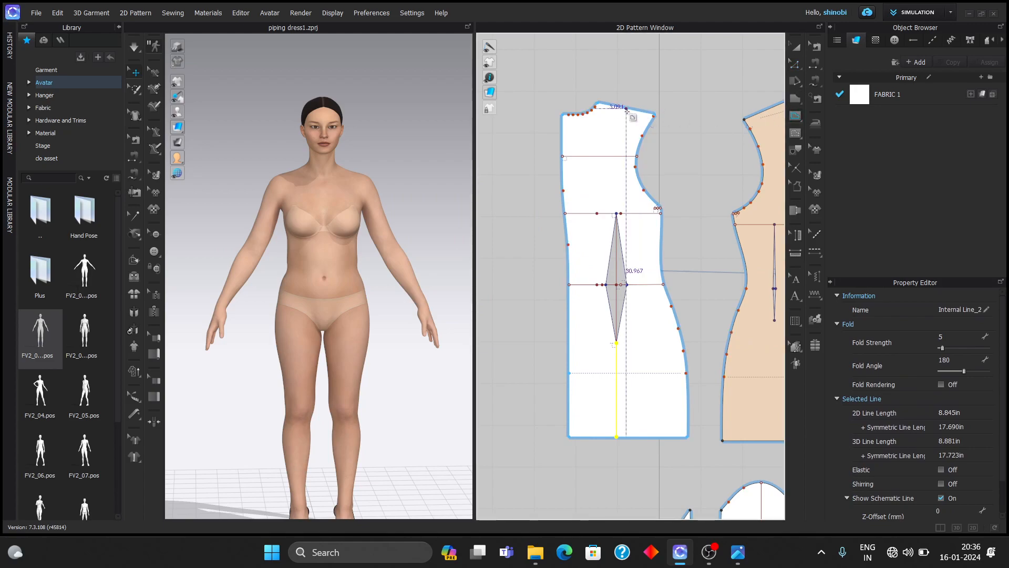
pyautogui.doubleClick(616, 211)
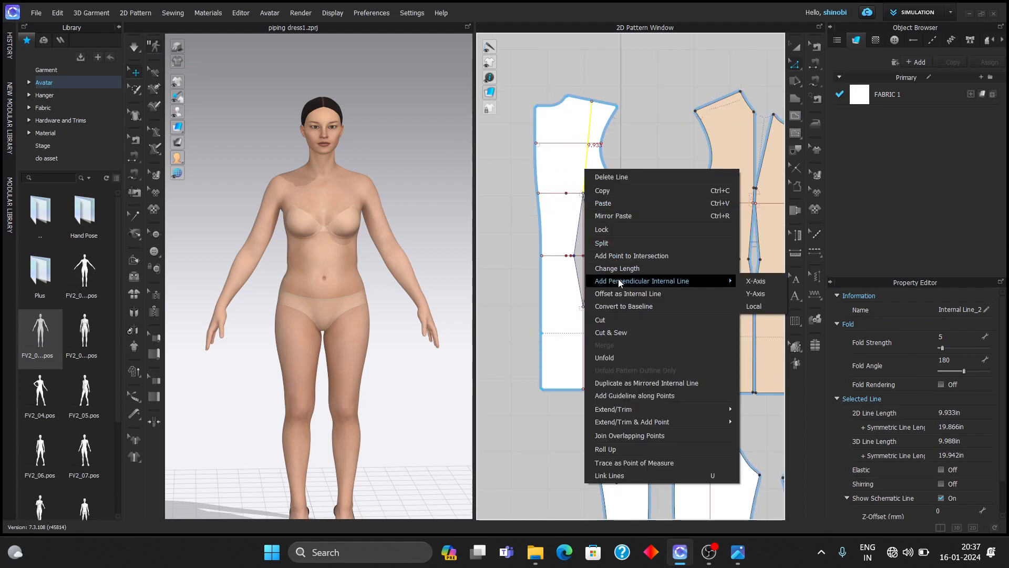
pyautogui.click(614, 320)
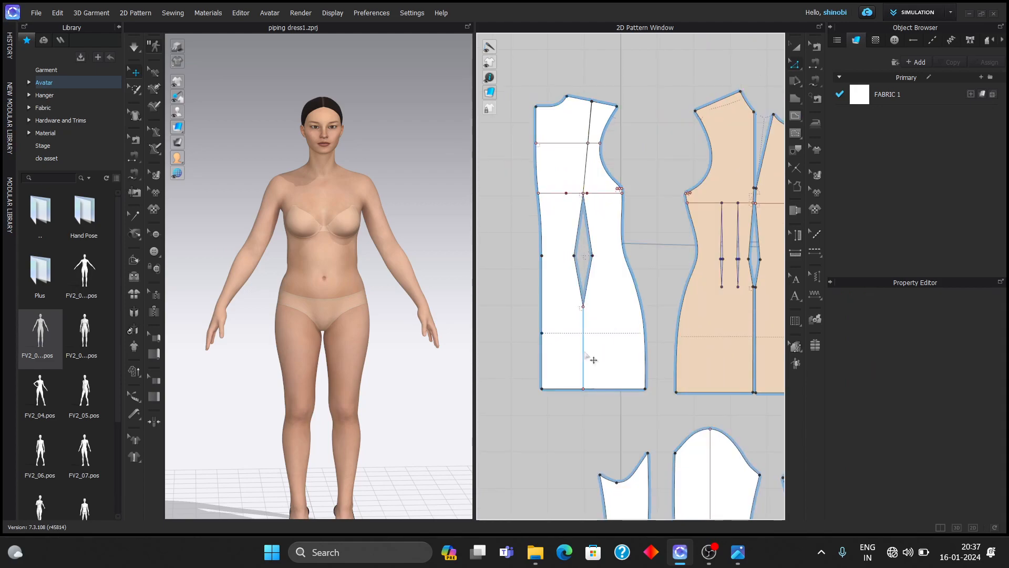
pyautogui.rightClick(594, 360)
pyautogui.click(611, 188)
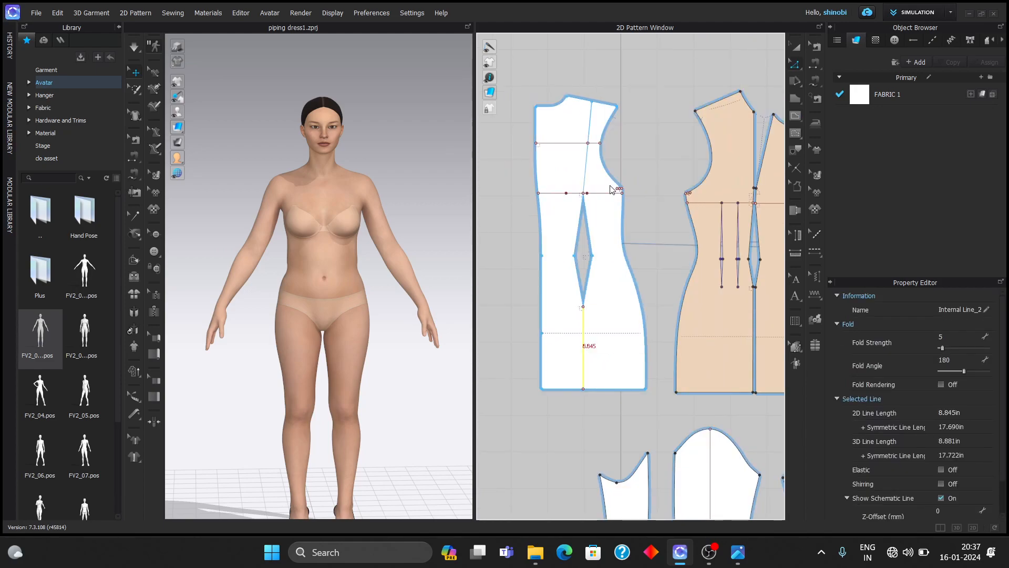
pyautogui.press('Escape')
pyautogui.scroll(-3, 629, 320)
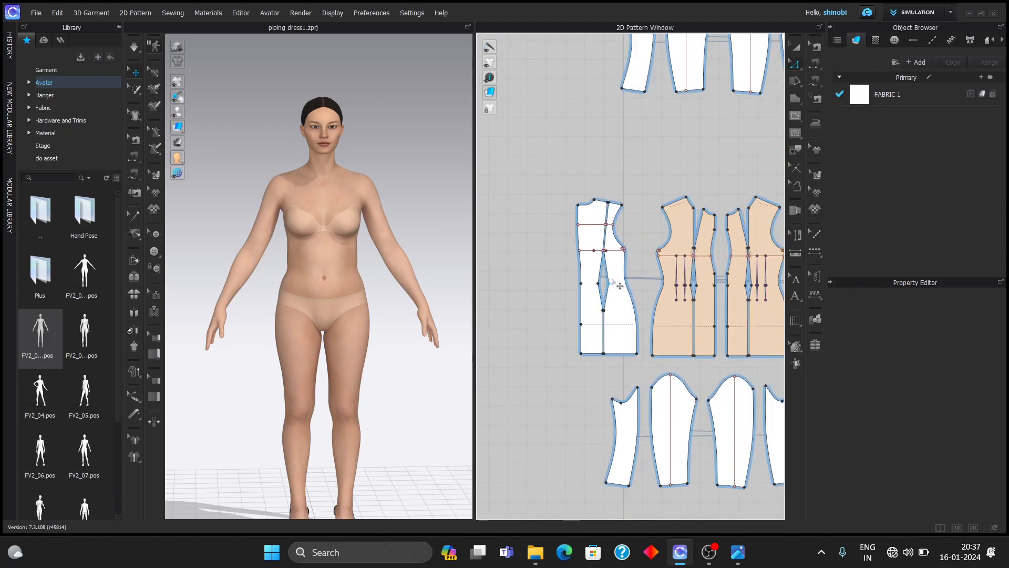
# - Round the side-back panel's corner at the upper dart tip with Smooth Curve, using a 0.05 in length
pyautogui.scroll(3, 620, 286)
pyautogui.click(795, 64)
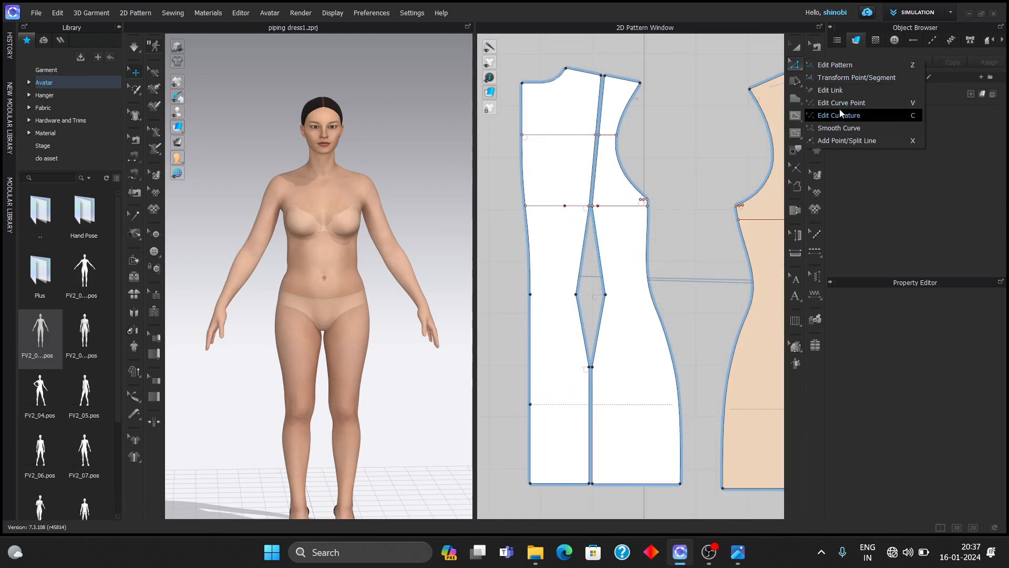
pyautogui.click(840, 128)
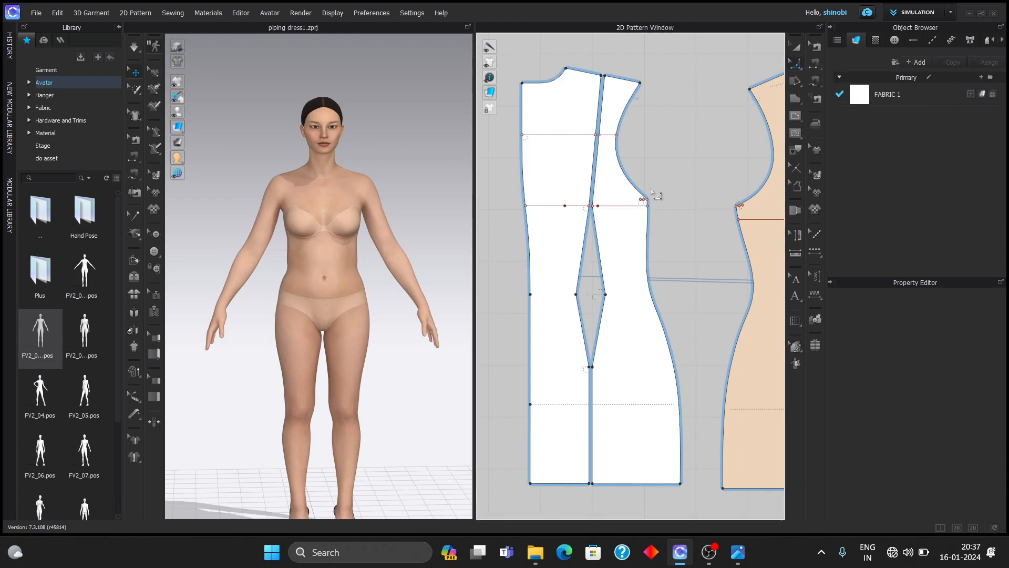
pyautogui.scroll(5, 671, 188)
pyautogui.moveTo(587, 178); pyautogui.dragTo(602, 191)
pyautogui.write('.')
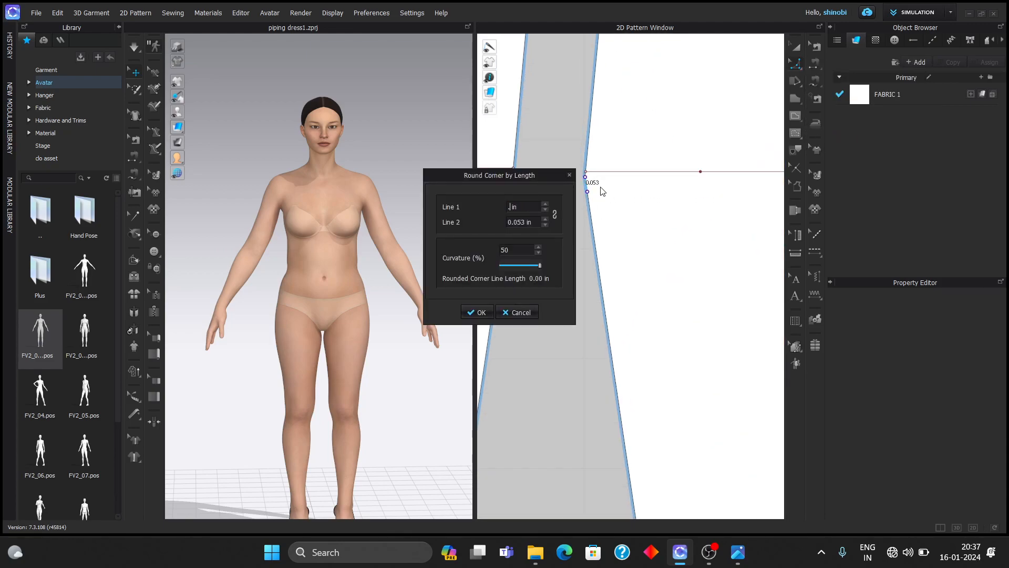
pyautogui.write('05')
pyautogui.press('Return')
# - Round the centre-back panel's corner at the upper dart tip with a 0.05 in length
pyautogui.scroll(-5, 601, 184)
pyautogui.scroll(5, 588, 164)
pyautogui.moveTo(617, 156); pyautogui.dragTo(630, 159)
pyautogui.write('.05')
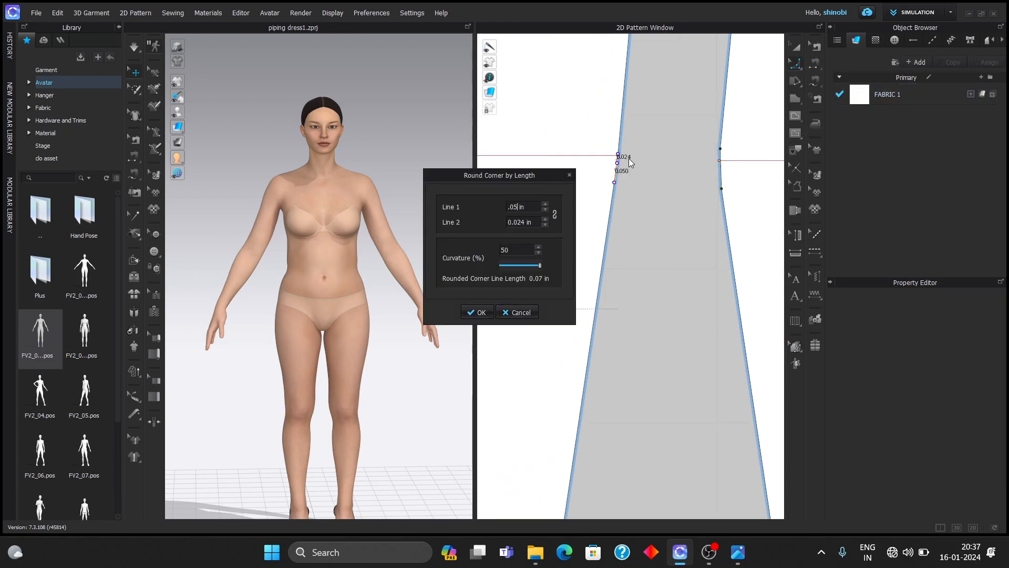
pyautogui.press('Return')
pyautogui.scroll(-10, 691, 143)
# - Round the centre-back panel's corner at the lower dart tip with a length of 5 in
pyautogui.moveTo(697, 295); pyautogui.dragTo(685, 180, button='middle')
pyautogui.scroll(2, 685, 179)
pyautogui.moveTo(688, 339)
pyautogui.mouseDown()
pyautogui.moveTo(694, 344)
pyautogui.moveTo(679, 340)
pyautogui.mouseUp()
pyautogui.write('5')
pyautogui.press('Return')
pyautogui.scroll(6, 708, 343)
pyautogui.write('5')
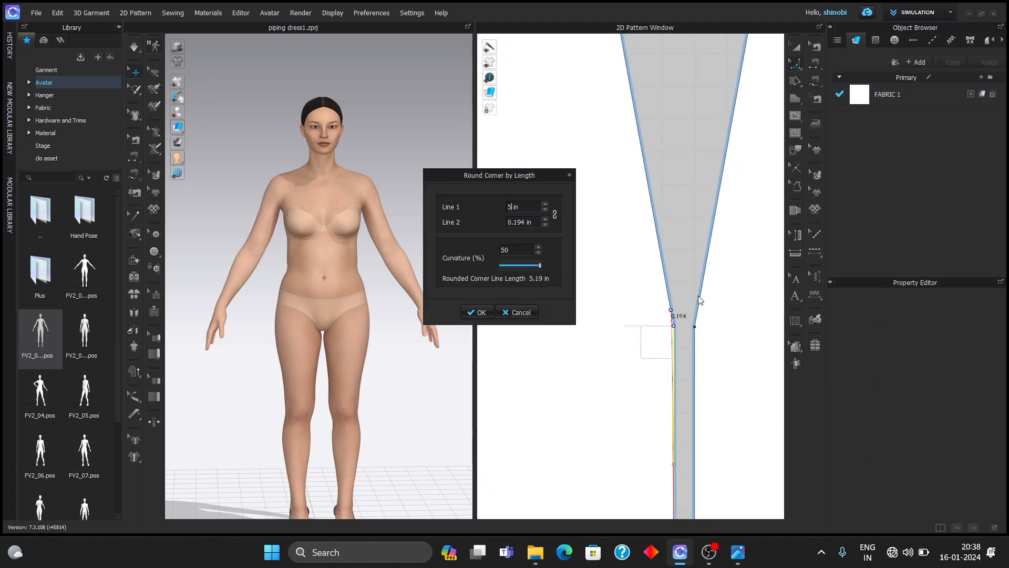
pyautogui.press('Return')
pyautogui.scroll(-7, 678, 226)
# - Round the corners at the lower dart tip on both back panels with a 0.5 in length
pyautogui.moveTo(677, 227); pyautogui.dragTo(650, 316, button='middle')
pyautogui.scroll(3, 651, 323)
pyautogui.moveTo(643, 324); pyautogui.dragTo(633, 282)
pyautogui.write('.5')
pyautogui.press('Return')
pyautogui.moveTo(652, 325); pyautogui.dragTo(678, 329)
pyautogui.write('.5')
pyautogui.press('Return')
pyautogui.scroll(-4, 678, 327)
pyautogui.moveTo(688, 303); pyautogui.dragTo(666, 277, button='middle')
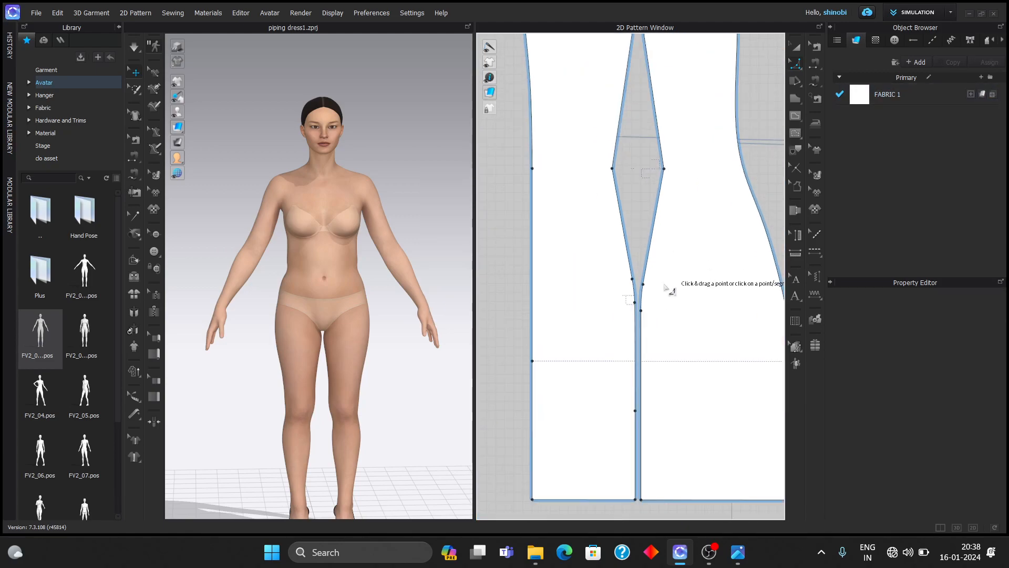
# - Continue smoothing the princess-seam corners at the dart points, rounding by 0.5 in
pyautogui.scroll(-4, 664, 332)
pyautogui.scroll(5, 642, 379)
pyautogui.scroll(2, 559, 209)
pyautogui.click(559, 210)
pyautogui.moveTo(662, 211)
pyautogui.mouseDown()
pyautogui.moveTo(715, 238)
pyautogui.moveTo(678, 216)
pyautogui.mouseUp()
pyautogui.scroll(-8, 655, 310)
pyautogui.moveTo(679, 328); pyautogui.dragTo(672, 170, button='middle')
pyautogui.scroll(-1, 672, 169)
pyautogui.scroll(6, 651, 316)
pyautogui.moveTo(654, 310); pyautogui.dragTo(684, 317)
pyautogui.write('.5')
pyautogui.press('Return')
pyautogui.press('Return')
# - Round the next princess-seam dart corner with a 0.5 in length
pyautogui.scroll(-5, 666, 198)
pyautogui.moveTo(735, 274); pyautogui.dragTo(494, 496, button='middle')
pyautogui.scroll(3, 720, 278)
pyautogui.moveTo(717, 269); pyautogui.dragTo(728, 284)
pyautogui.write('.5')
pyautogui.press('Return')
pyautogui.moveTo(735, 343); pyautogui.dragTo(723, 338, button='middle')
# - Add a split point on the princess-seam outline
pyautogui.scroll(6, 715, 305)
pyautogui.press('x')
pyautogui.scroll(-5, 724, 296)
pyautogui.click(723, 207)
pyautogui.scroll(-4, 747, 202)
# - Round the remaining princess-seam corner with Smooth Curve, using a 0.25 in length
pyautogui.scroll(3, 757, 310)
pyautogui.click(796, 63)
pyautogui.click(844, 128)
pyautogui.write('.25')
pyautogui.moveTo(600, 342)
pyautogui.mouseDown()
pyautogui.moveTo(617, 326)
pyautogui.moveTo(663, 344)
pyautogui.mouseUp()
pyautogui.press('Return')
pyautogui.press('Return')
# - Free-sew the centre-back panel to the side-back panel along the princess seam from shoulder to hem
pyautogui.scroll(-8, 658, 273)
pyautogui.press('m')
pyautogui.click(574, 184)
pyautogui.click(569, 288)
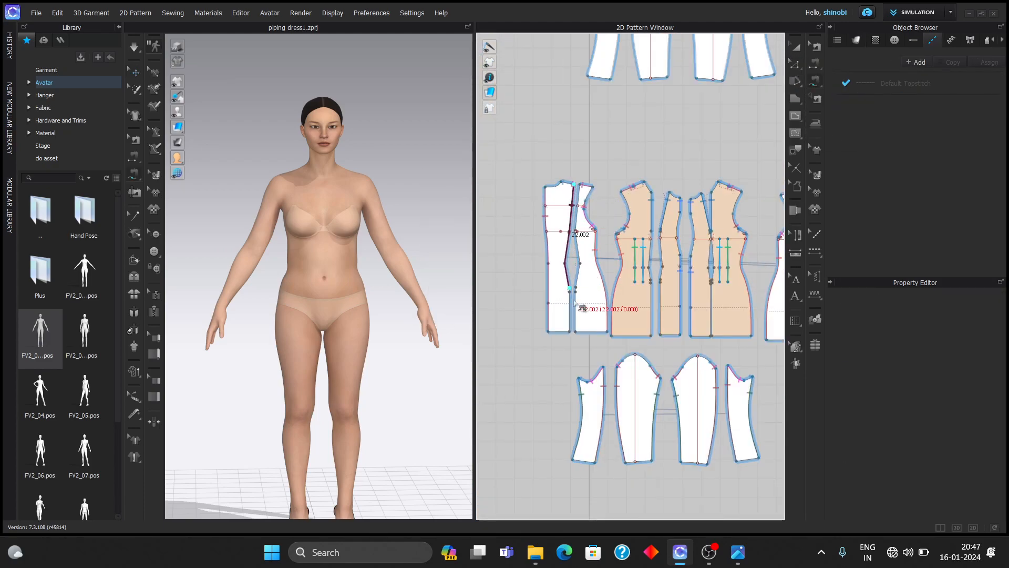
pyautogui.click(584, 187)
pyautogui.click(576, 332)
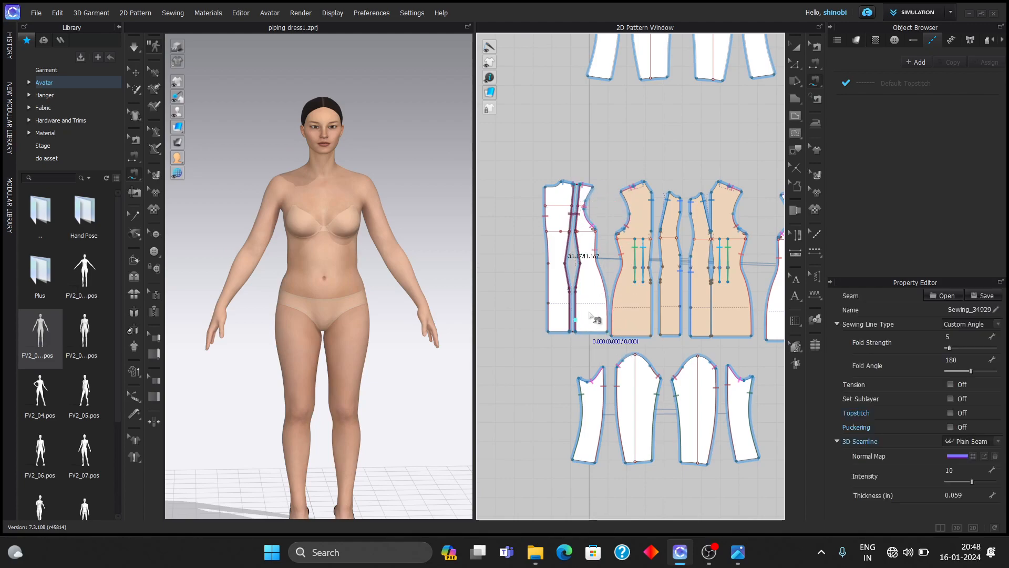
# - Free-sew the side-front panel to the centre-front panel along the princess seam from neckline to hem
pyautogui.scroll(5, 657, 273)
pyautogui.click(640, 102)
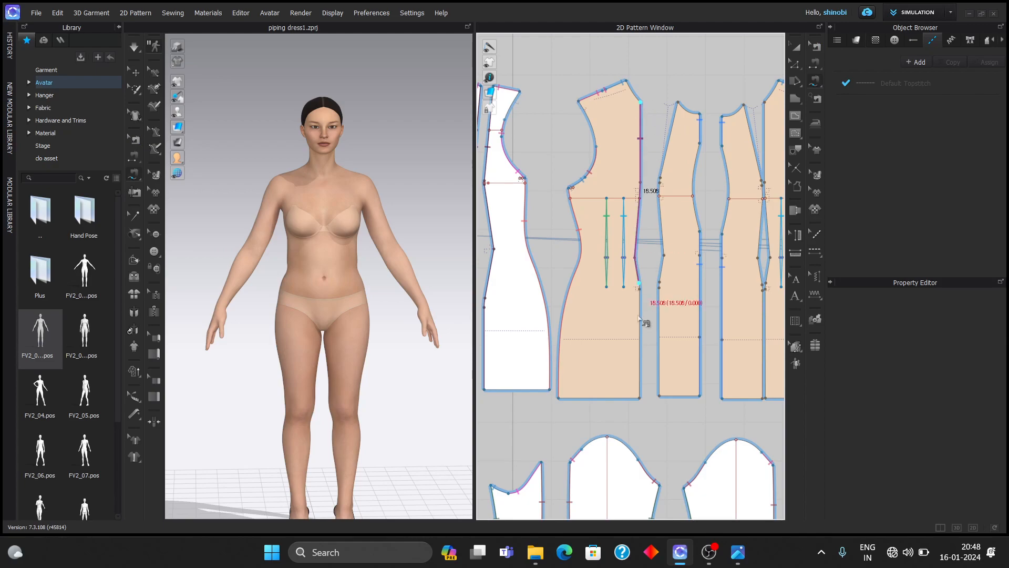
pyautogui.click(639, 398)
pyautogui.click(680, 102)
pyautogui.click(660, 395)
pyautogui.scroll(-5, 661, 359)
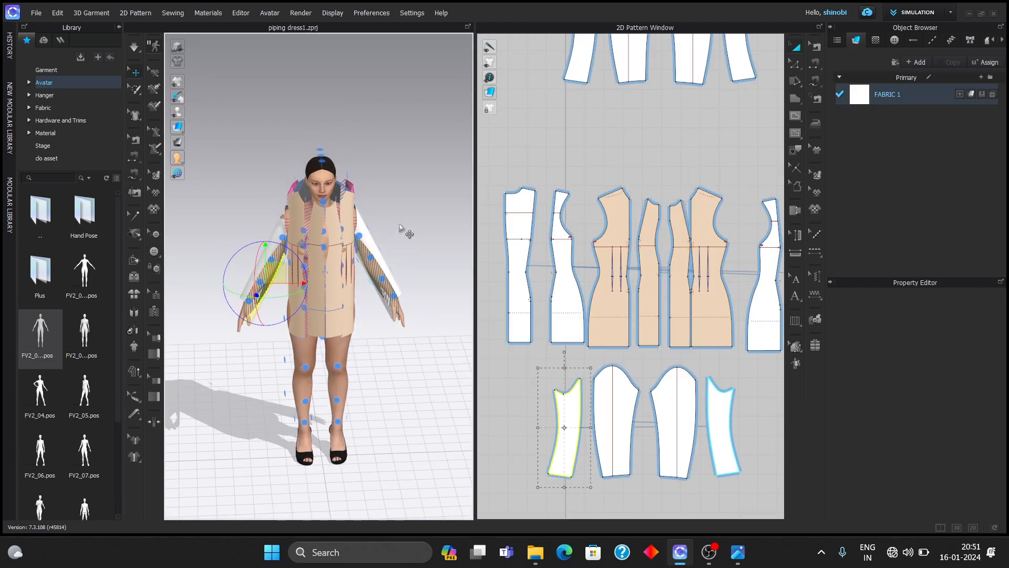
# - Simulate the garment so the princess-seamed panels and sleeves drape onto the avatar
pyautogui.scroll(2, 400, 225)
pyautogui.moveTo(400, 246); pyautogui.dragTo(398, 275, button='middle')
pyautogui.press('space')
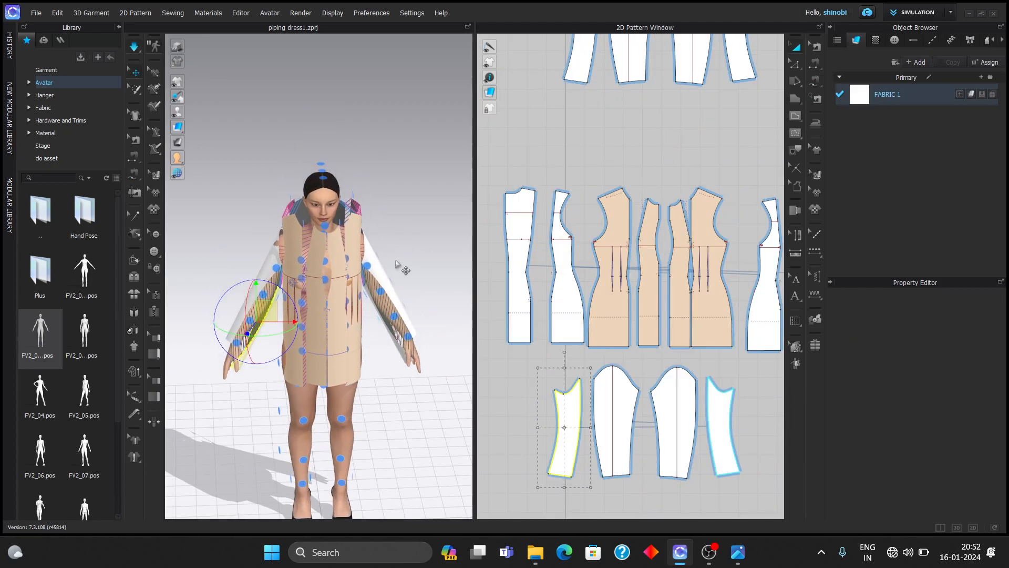
pyautogui.scroll(2, 389, 246)
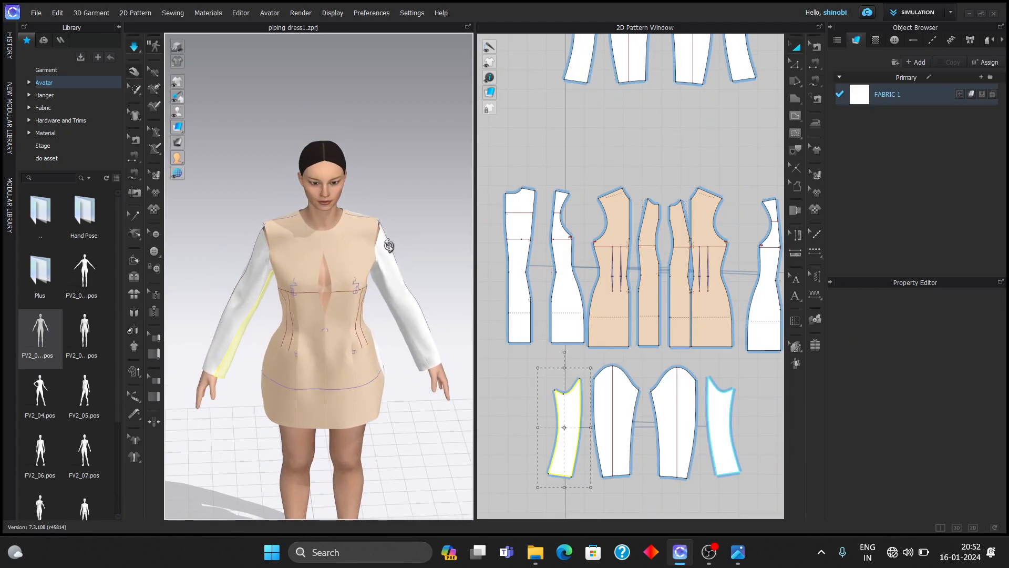
pyautogui.click(386, 357)
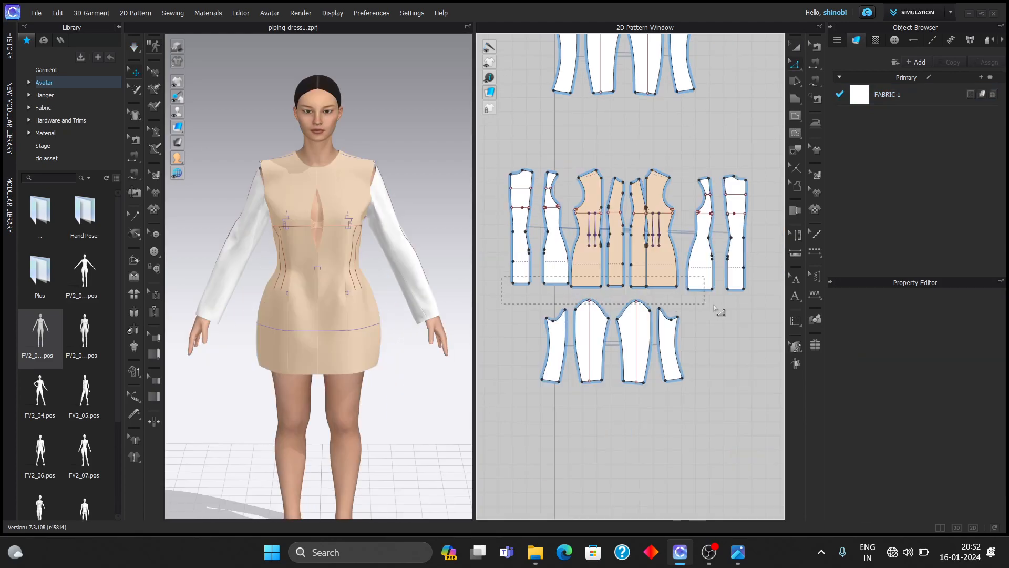
# - Shorten the hems of all princess-seamed front and back panels by 1.5 in with Offset Pattern Outline set to Retract
pyautogui.moveTo(714, 304); pyautogui.dragTo(757, 305)
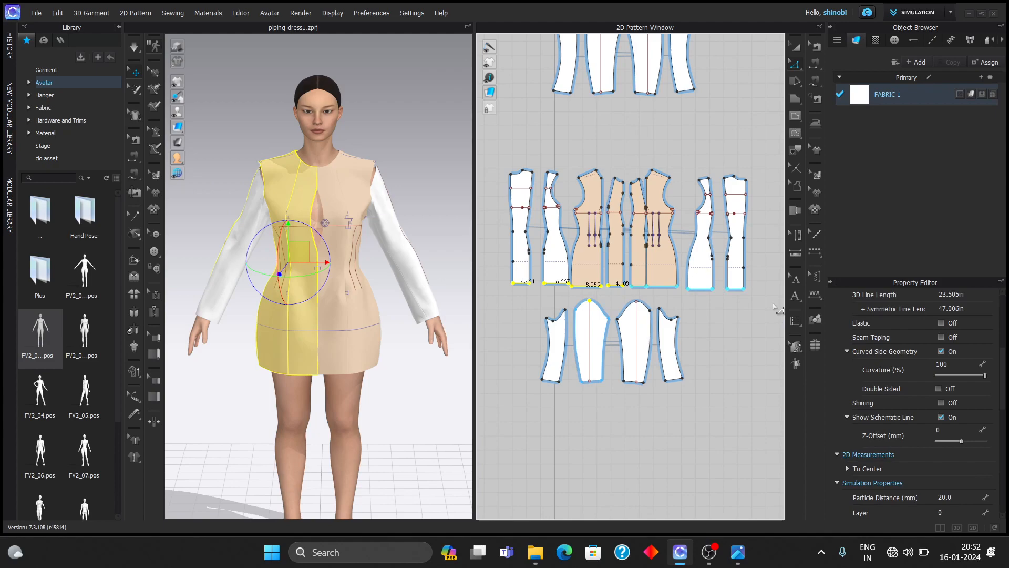
pyautogui.rightClick(559, 280)
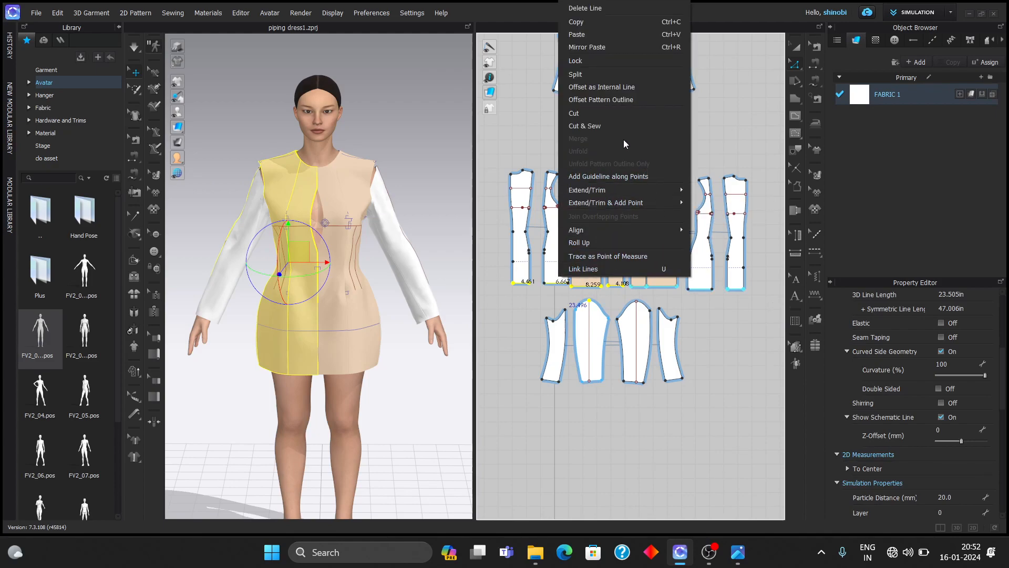
pyautogui.click(615, 98)
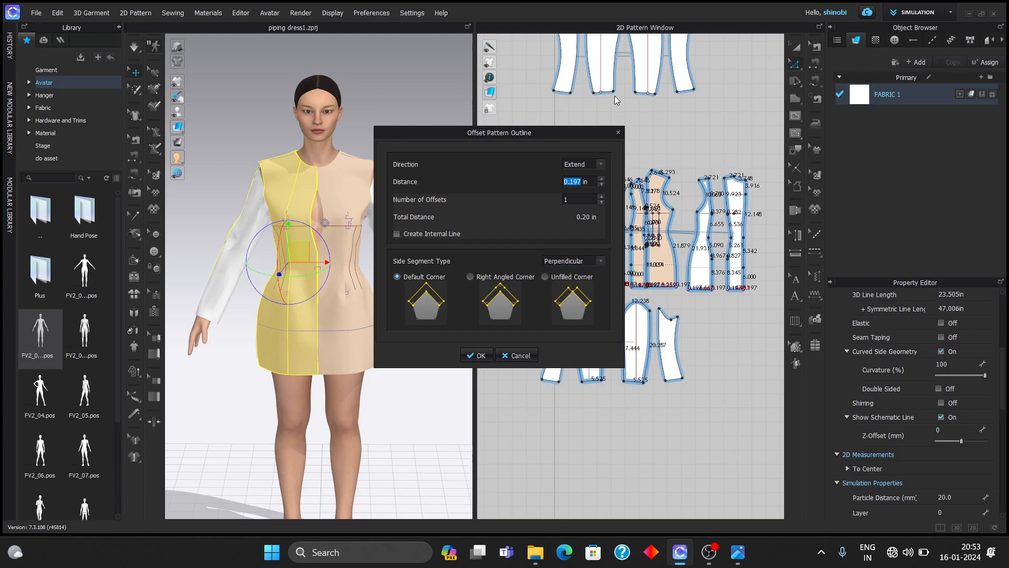
pyautogui.write('1.5')
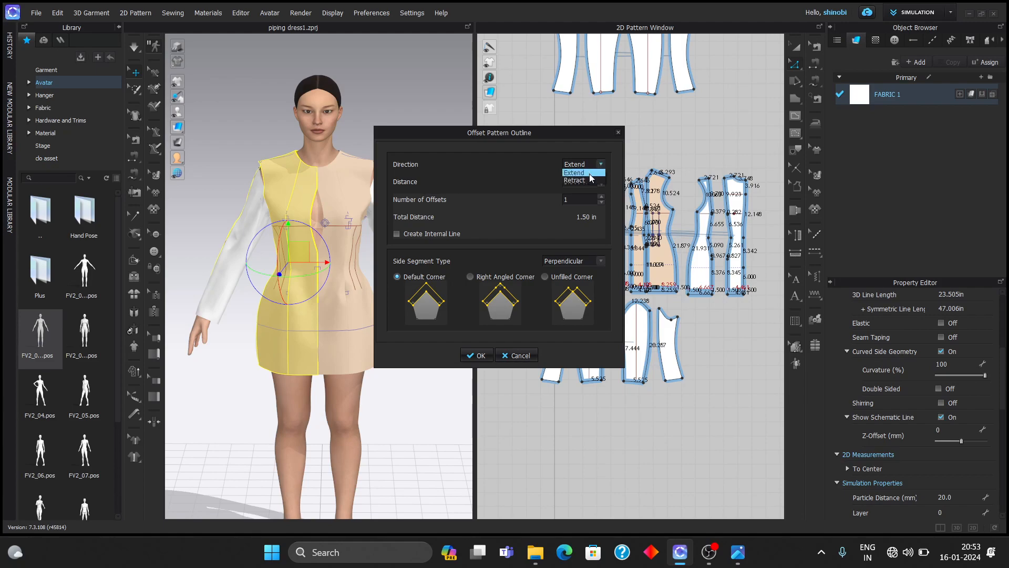
pyautogui.click(589, 181)
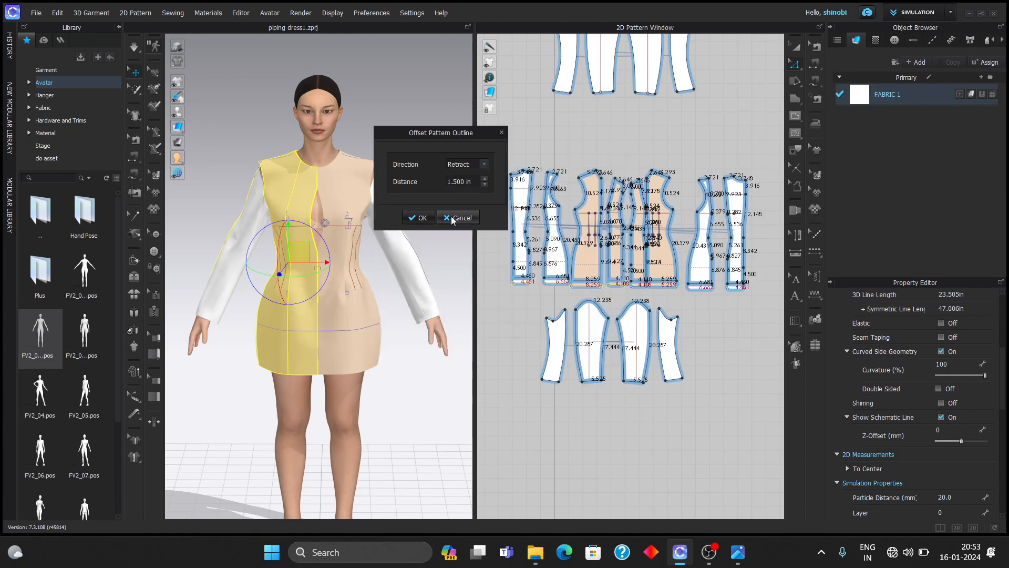
pyautogui.click(419, 219)
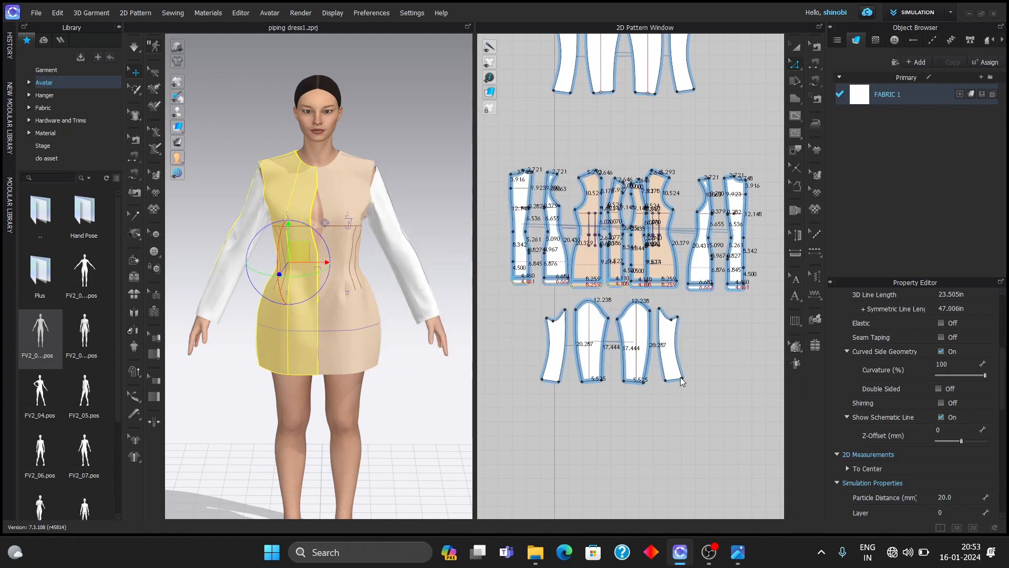
pyautogui.click(701, 342)
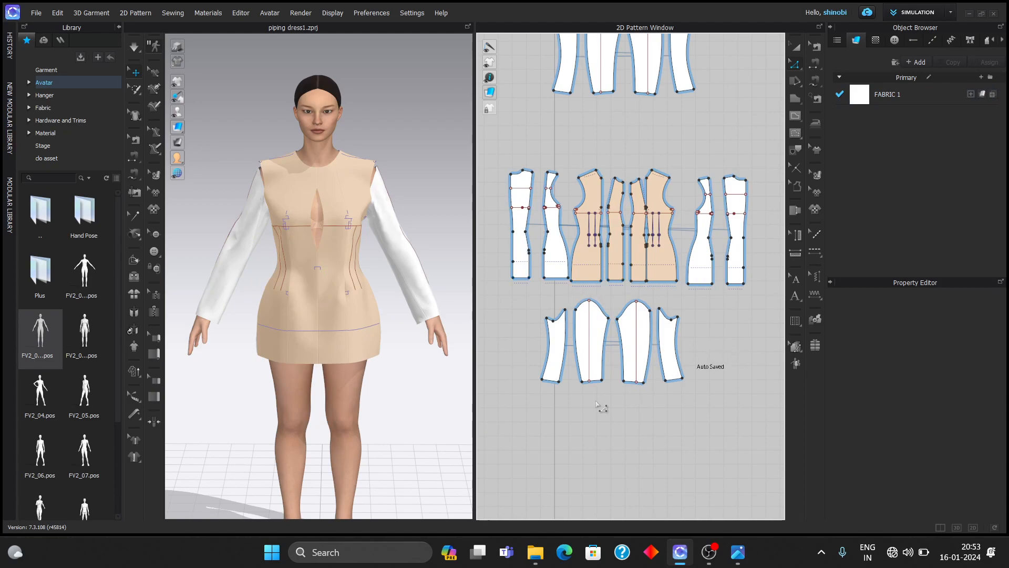
# - Shorten the hems of the princess-seamed set's sleeve pieces inward with Offset Pattern Outline
pyautogui.moveTo(701, 395); pyautogui.dragTo(702, 394)
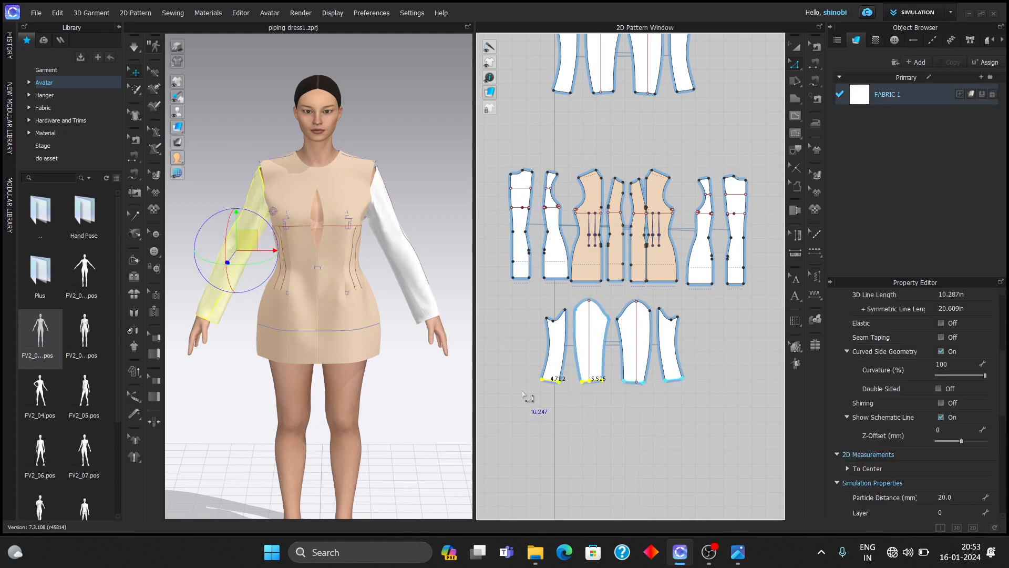
pyautogui.scroll(3, 530, 402)
pyautogui.rightClick(600, 363)
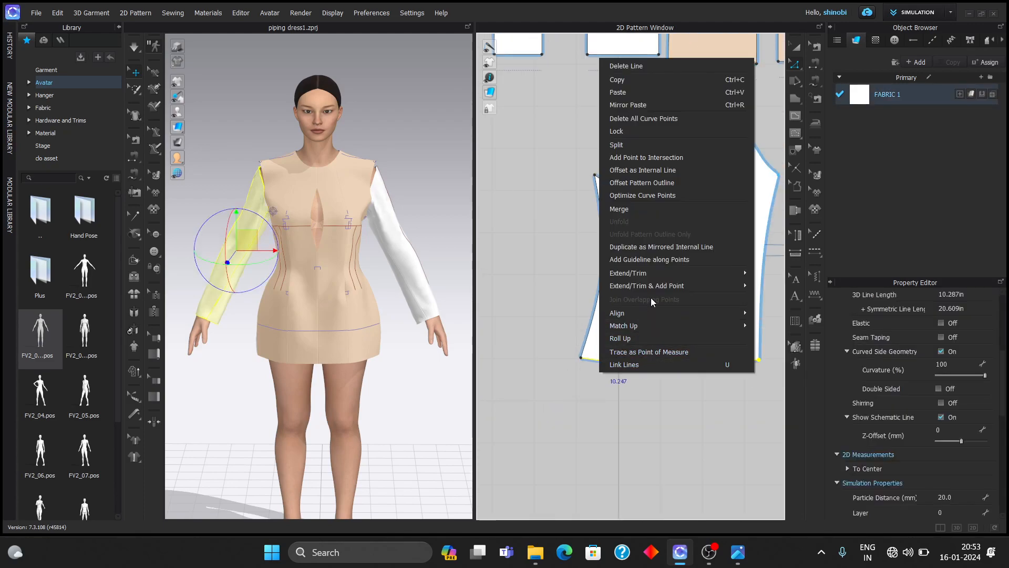
pyautogui.click(642, 183)
pyautogui.click(475, 286)
pyautogui.click(525, 277)
# - Set Shrinkage Weft to 85% for all garment pattern pieces and simulate the tighter fit
pyautogui.scroll(-10, 600, 308)
pyautogui.hotkey('ctrl', 'a')
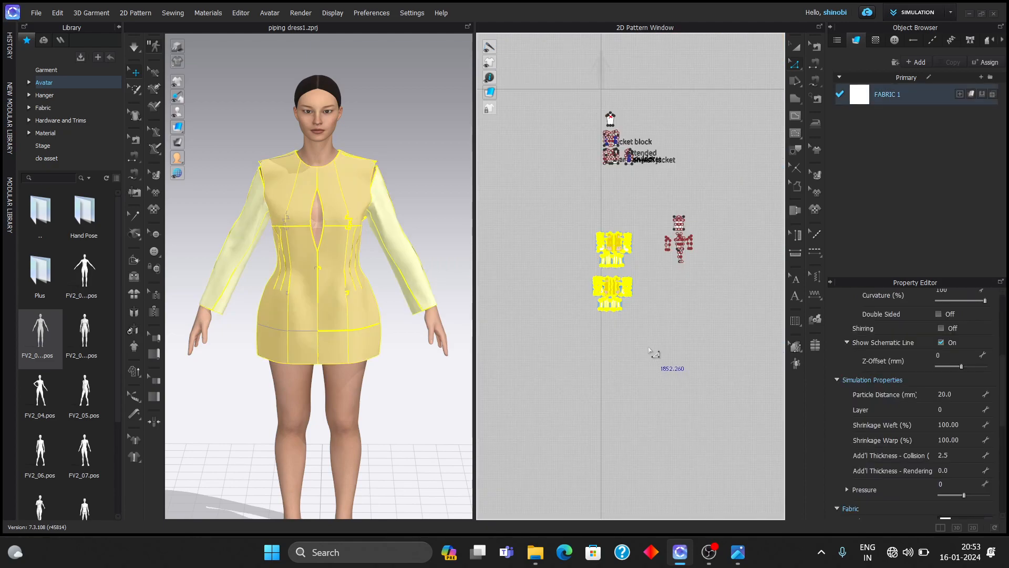
pyautogui.scroll(2, 648, 342)
pyautogui.moveTo(660, 347); pyautogui.dragTo(669, 360, button='right')
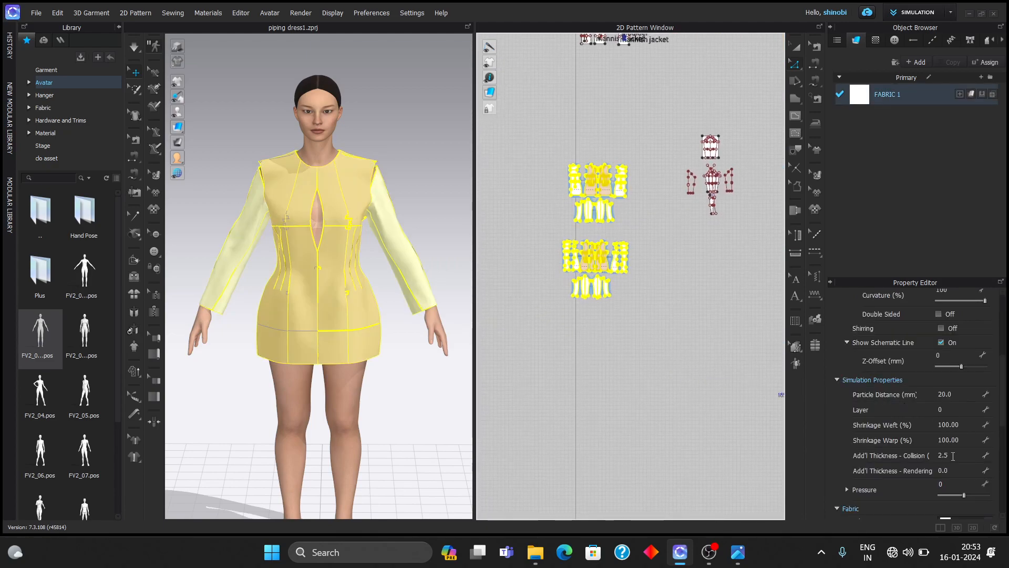
pyautogui.scroll(-3, 953, 453)
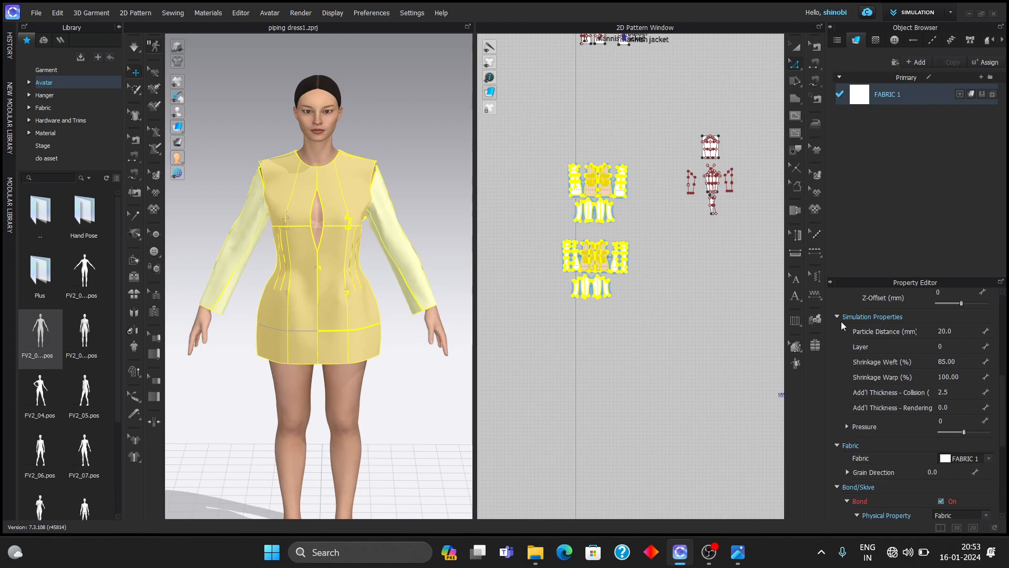
pyautogui.press('space')
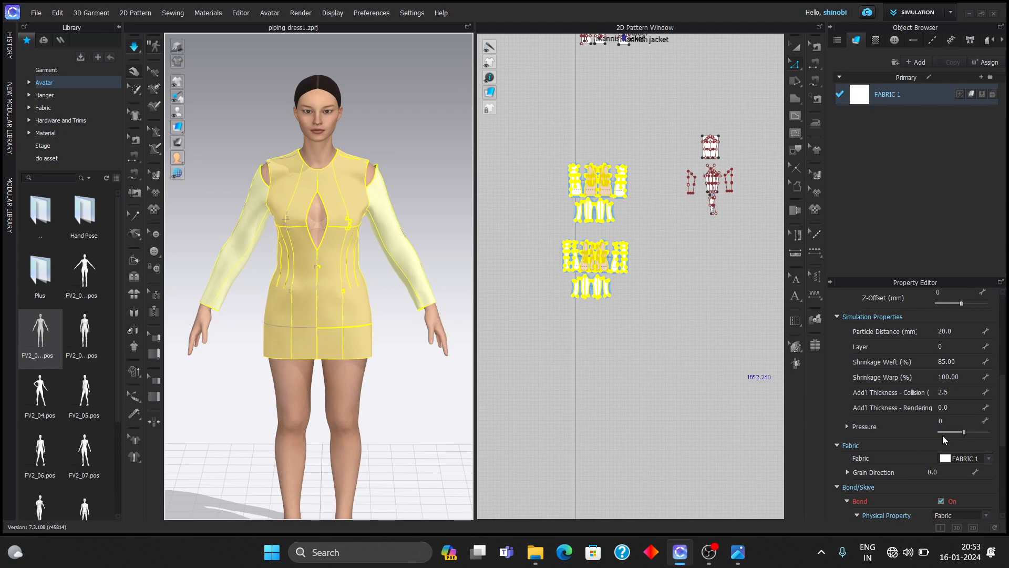
# - Freeze all the garment pattern pieces
pyautogui.rightClick(608, 221)
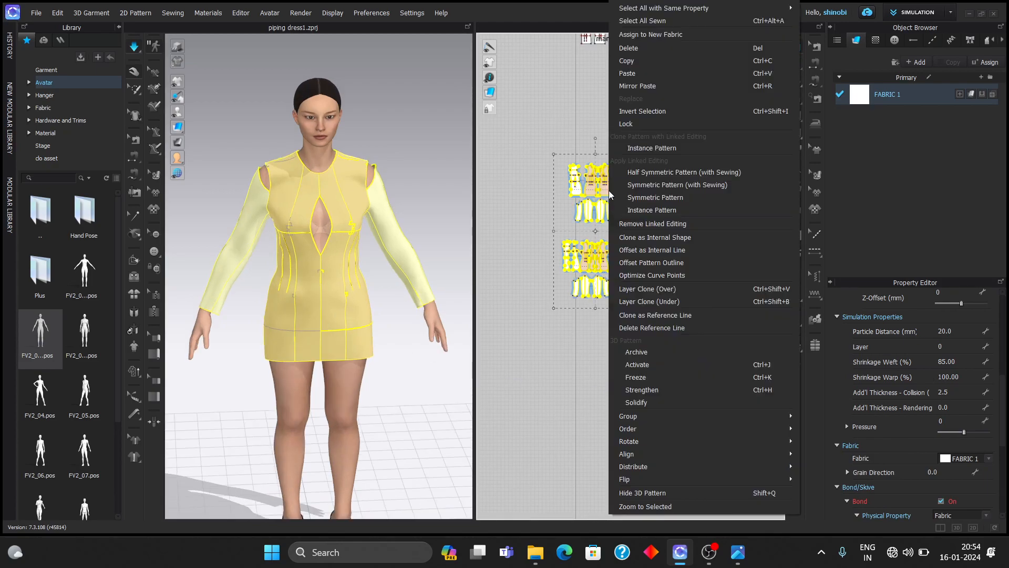
pyautogui.click(651, 378)
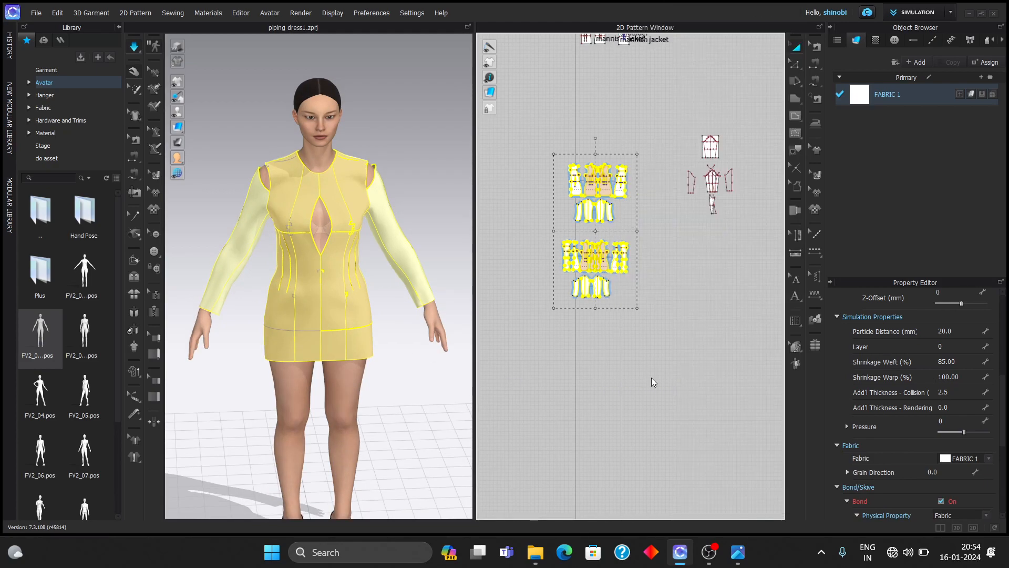
pyautogui.click(613, 353)
# - Activate and show the darted outer dress pattern set with its sleeves, and assign it to layer 1
pyautogui.scroll(-1, 424, 385)
pyautogui.moveTo(421, 384); pyautogui.dragTo(376, 359, button='right')
pyautogui.scroll(-2, 608, 364)
pyautogui.moveTo(566, 187); pyautogui.dragTo(632, 254)
pyautogui.scroll(4, 620, 242)
pyautogui.rightClick(589, 246)
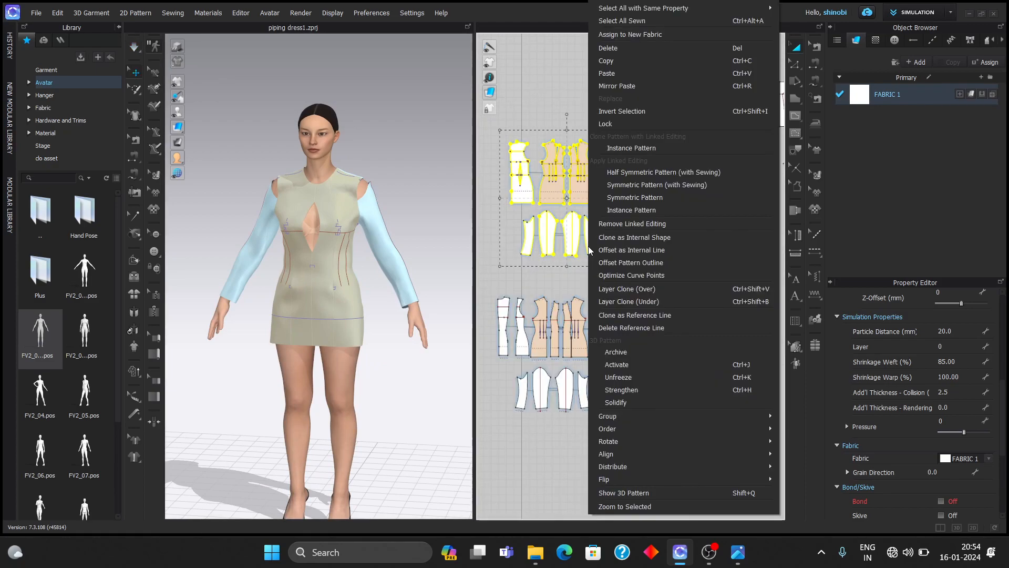
pyautogui.click(650, 365)
pyautogui.rightClick(572, 221)
pyautogui.click(618, 500)
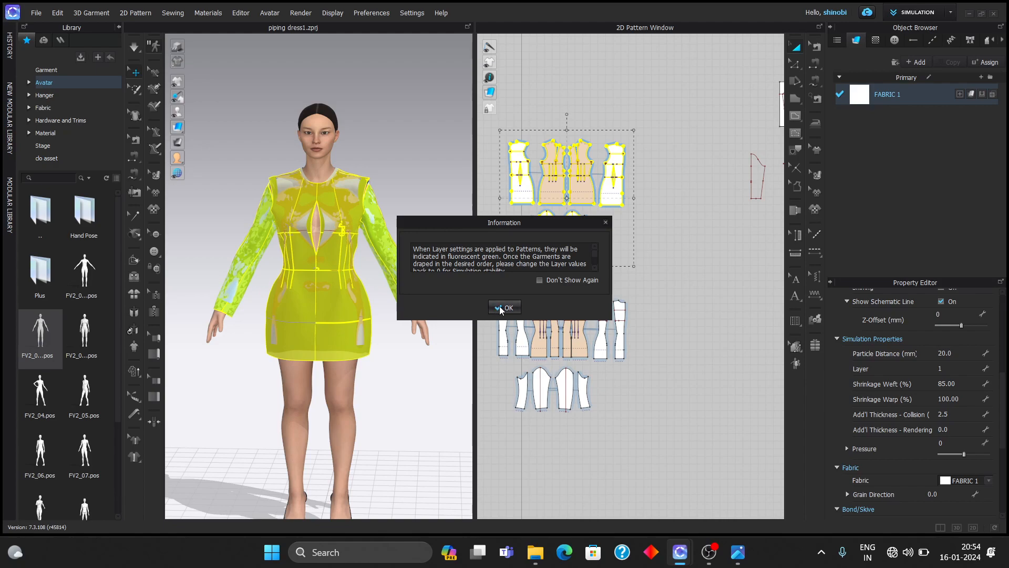
pyautogui.click(502, 307)
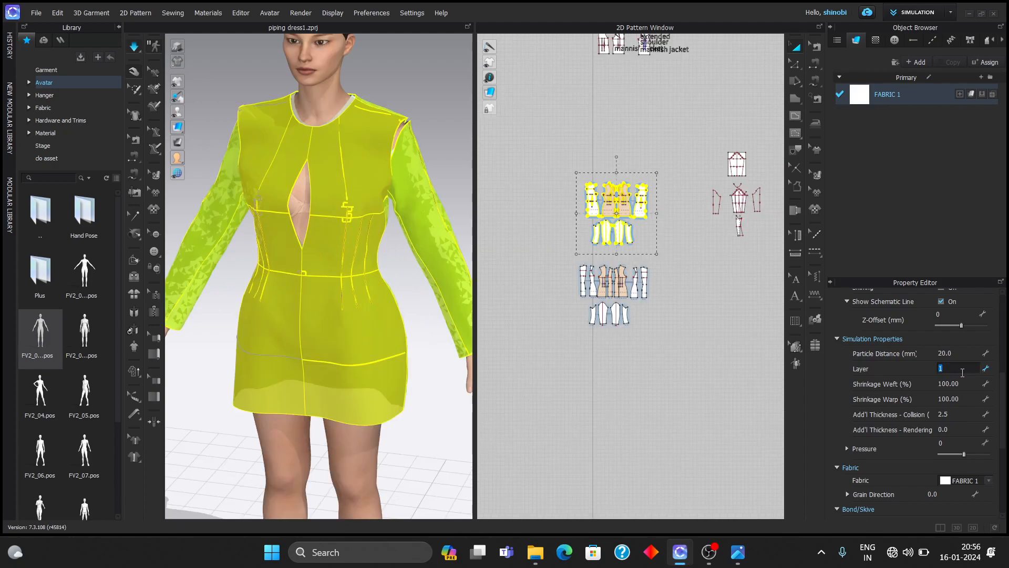
# - Set the outer dress pieces back to layer 0 and check the drape on the avatar
pyautogui.press('Return')
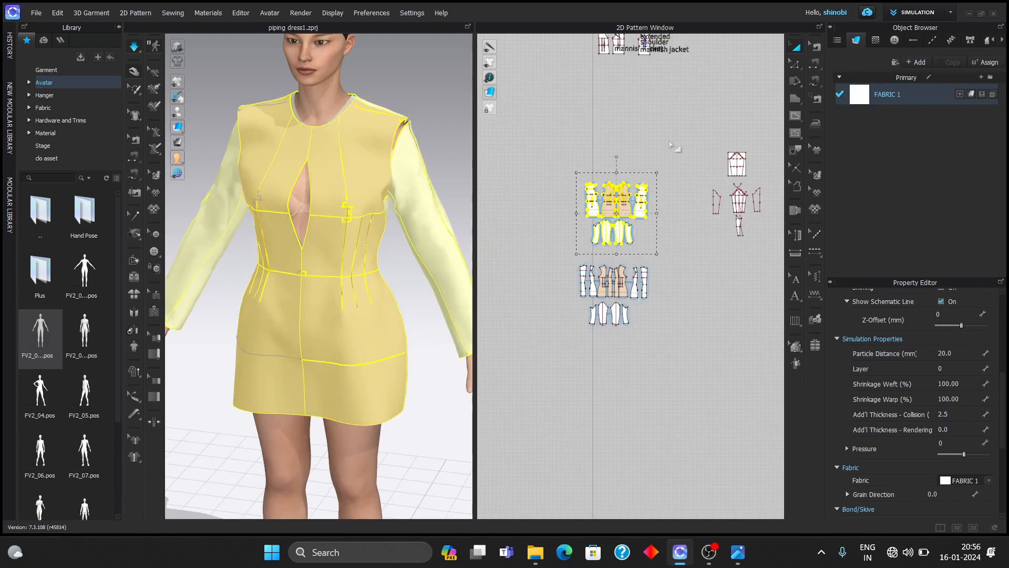
pyautogui.click(663, 154)
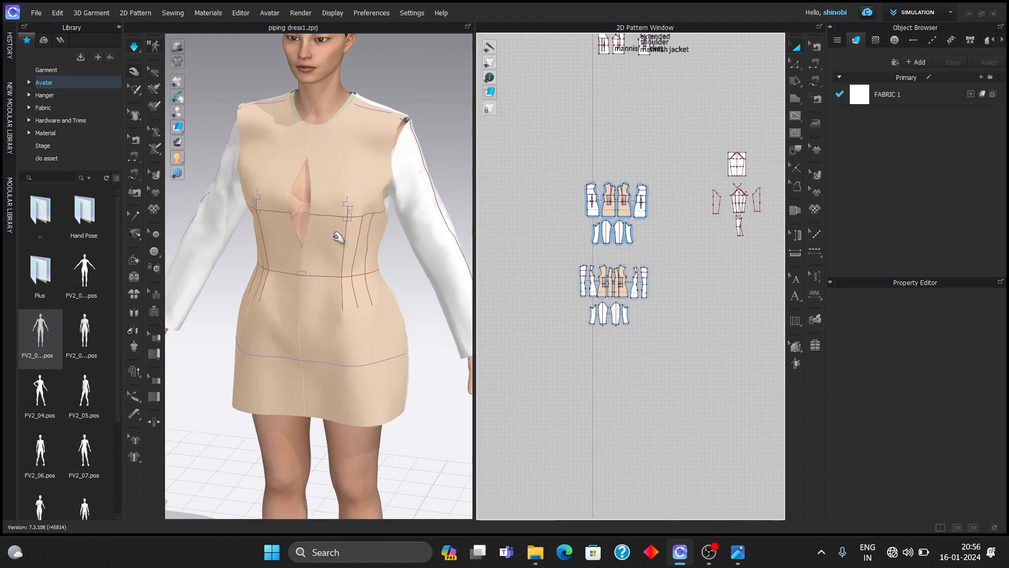
pyautogui.scroll(-5, 363, 237)
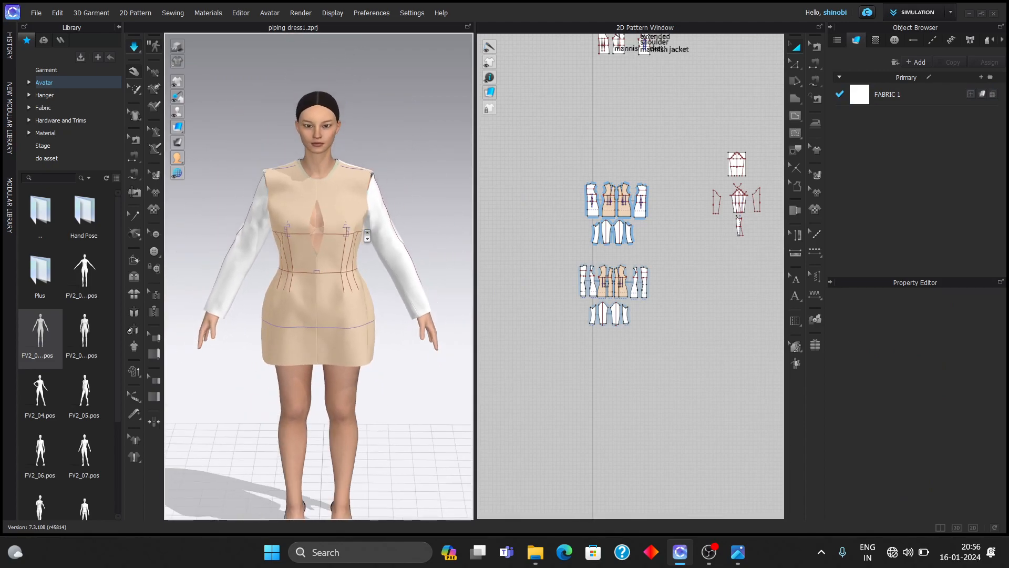
pyautogui.scroll(-2, 367, 236)
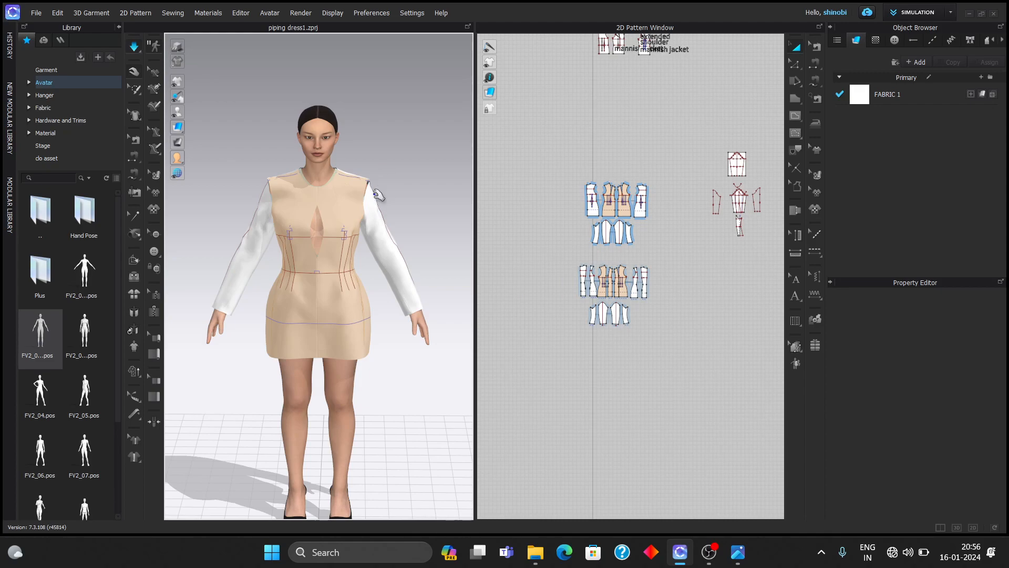
pyautogui.scroll(2, 380, 187)
pyautogui.moveTo(392, 183); pyautogui.dragTo(382, 179, button='right')
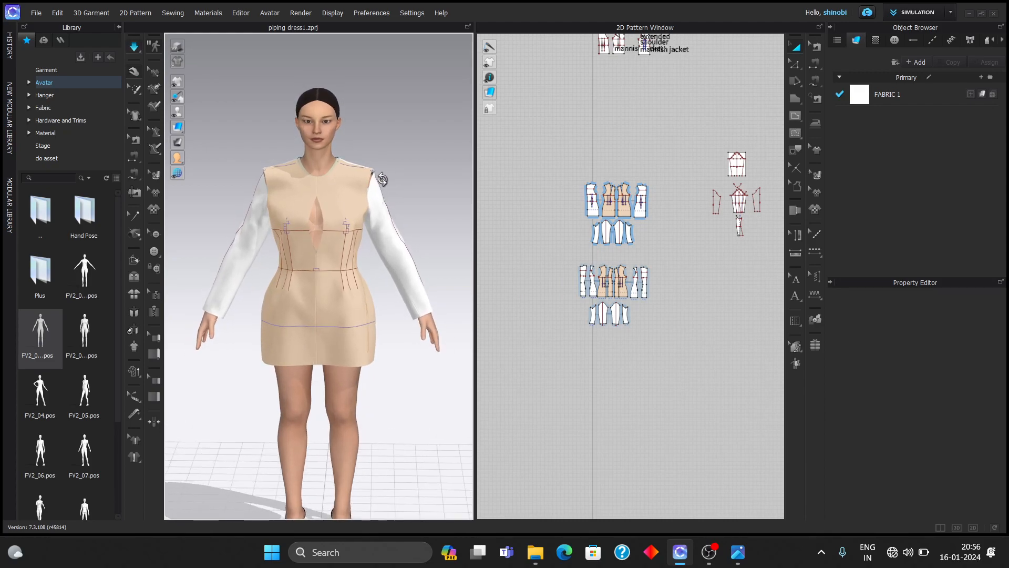
pyautogui.scroll(2, 387, 191)
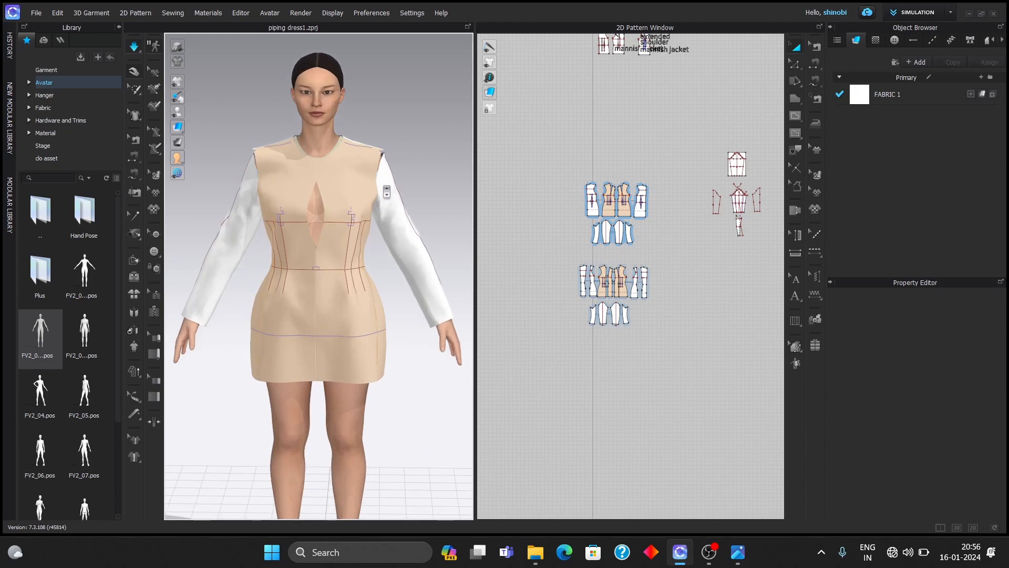
pyautogui.scroll(-2, 387, 192)
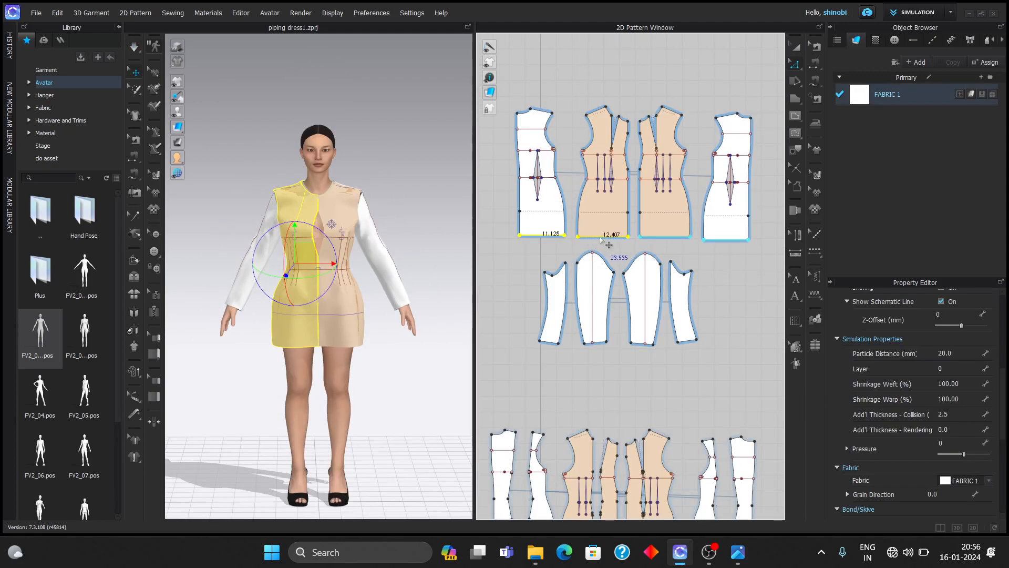
# - Extend the outer dress's front and back hems with Offset Pattern Outline, creating an internal line at the original hem
pyautogui.rightClick(601, 240)
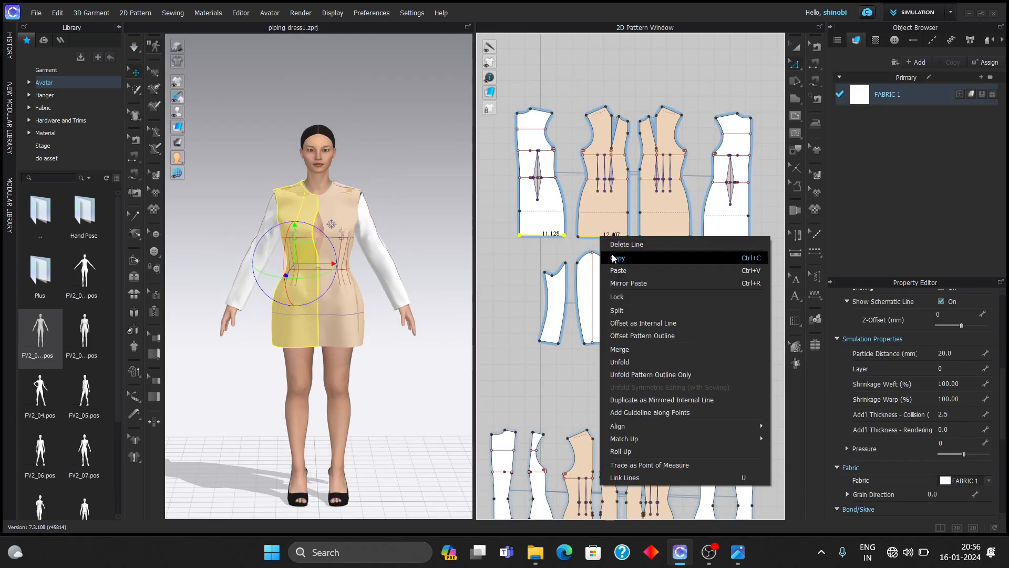
pyautogui.click(652, 334)
pyautogui.click(546, 249)
pyautogui.click(659, 331)
pyautogui.click(652, 360)
pyautogui.click(536, 421)
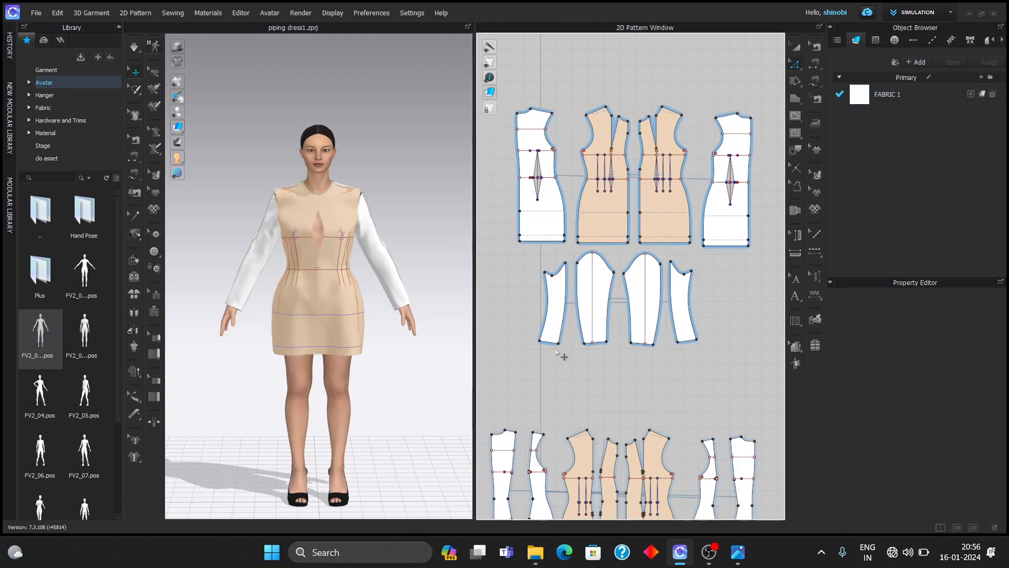
# - Extend the outer sleeves' hems with Offset Pattern Outline, creating an internal line along the original edge
pyautogui.scroll(2, 558, 349)
pyautogui.click(525, 336)
pyautogui.rightClick(536, 346)
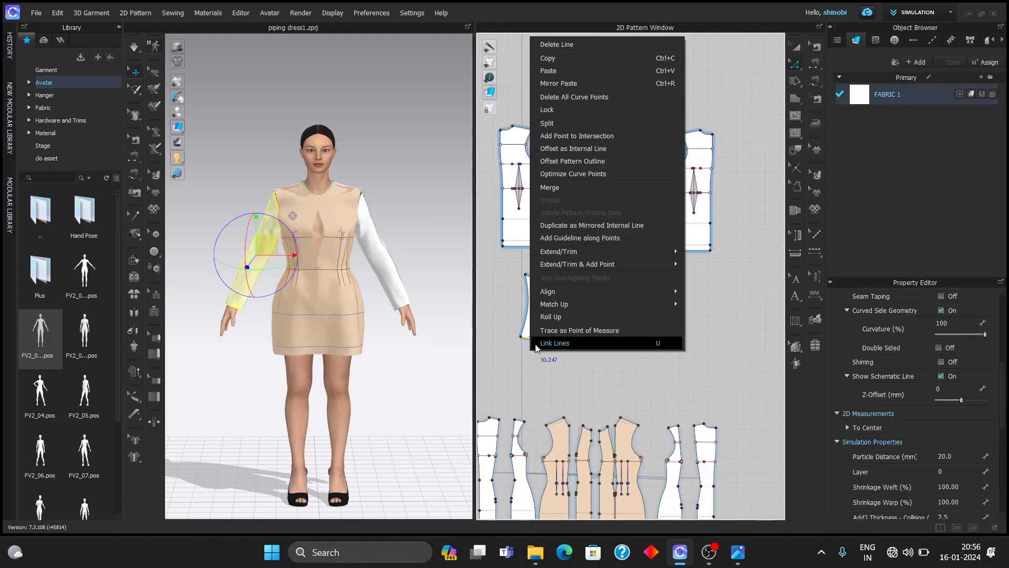
pyautogui.click(572, 160)
pyautogui.click(477, 355)
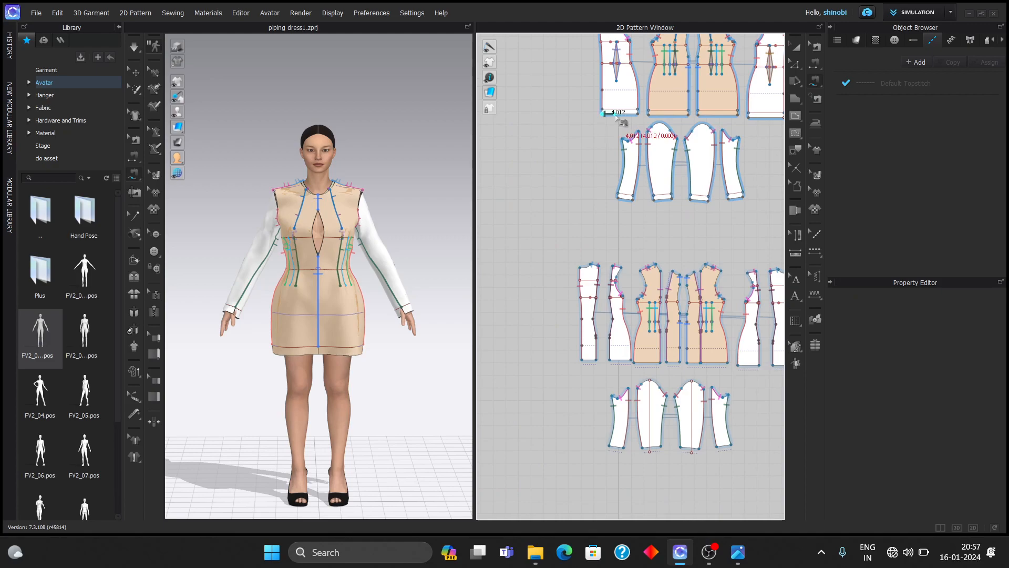
# - Sew the outer dress's back and front hems to the corresponding hems of the princess-seamed panels
pyautogui.click(628, 362)
pyautogui.scroll(-3, 594, 263)
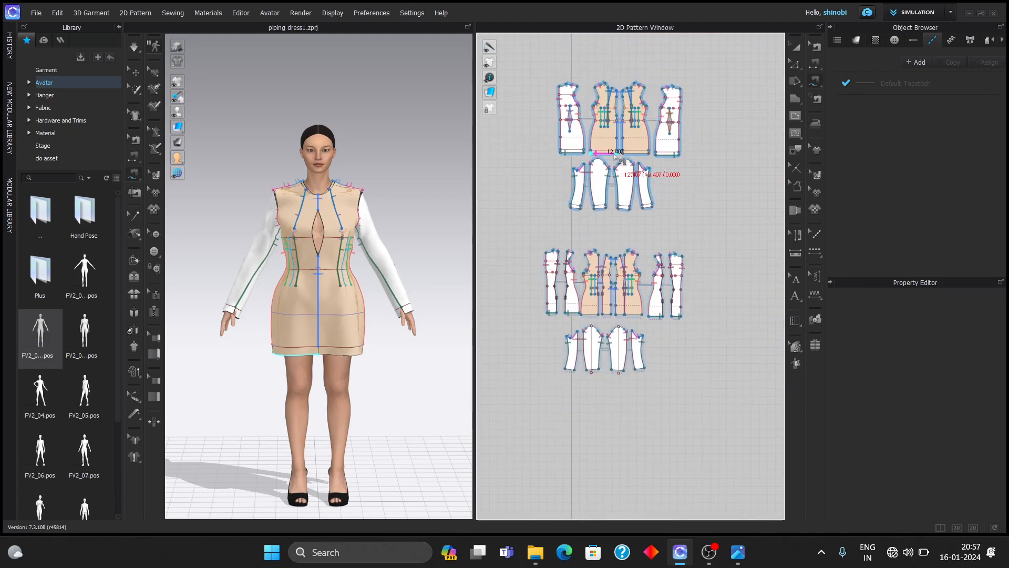
pyautogui.scroll(4, 586, 319)
pyautogui.click(579, 307)
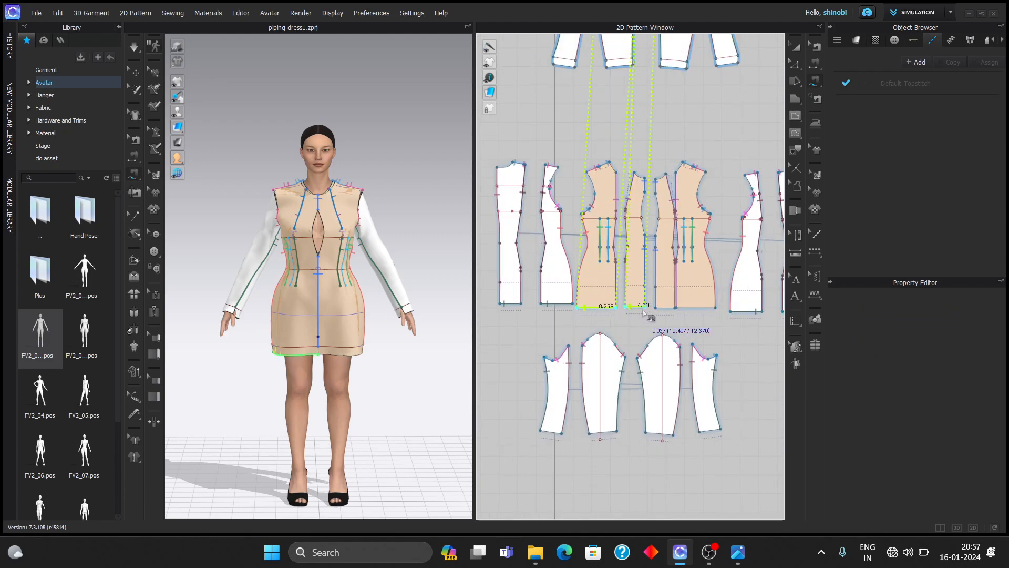
pyautogui.click(620, 322)
# - Sew the outer sleeve hems to the matching hems of the lining sleeves
pyautogui.scroll(-3, 615, 263)
pyautogui.click(602, 182)
pyautogui.scroll(4, 607, 190)
pyautogui.click(599, 288)
pyautogui.scroll(-2, 615, 284)
pyautogui.click(613, 289)
pyautogui.scroll(-3, 667, 167)
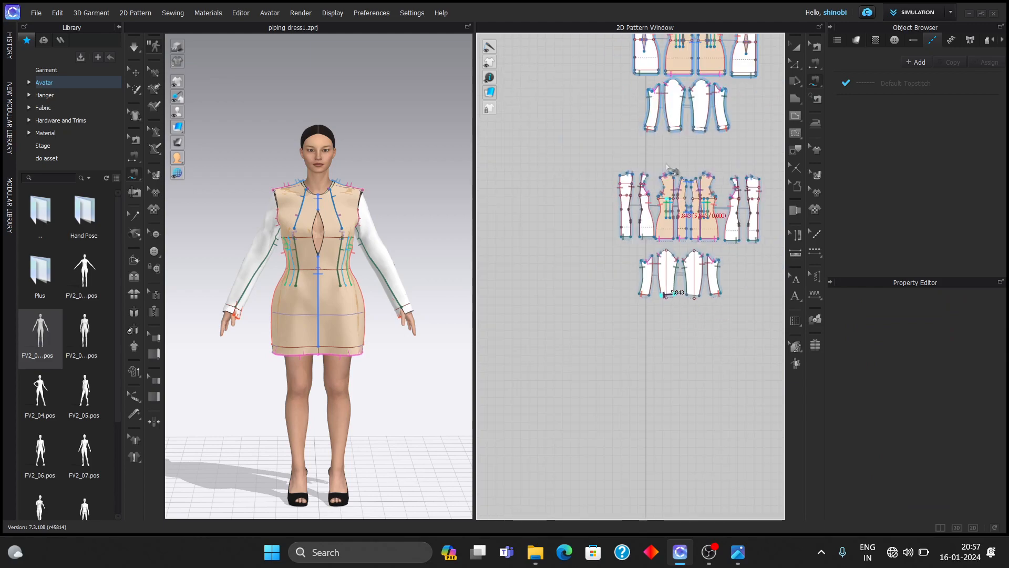
pyautogui.click(675, 130)
pyautogui.scroll(-1, 525, 261)
pyautogui.moveTo(401, 282); pyautogui.dragTo(647, 181, button='right')
pyautogui.scroll(3, 356, 273)
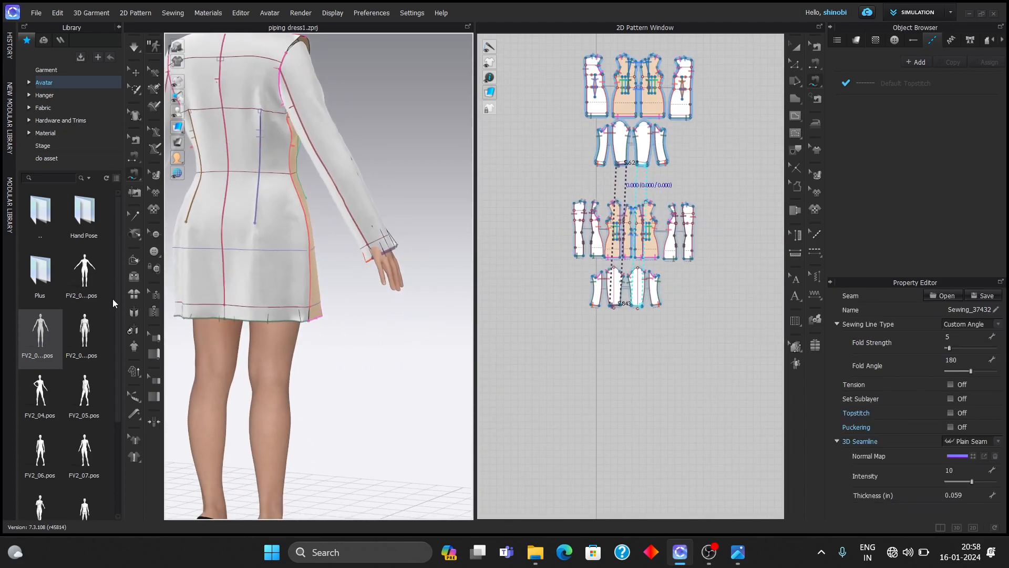
# - Set the outer sleeves' hem fold lines to a fold angle of 0 with fold rendering on
pyautogui.click(134, 260)
pyautogui.click(377, 247)
pyautogui.moveTo(421, 269); pyautogui.dragTo(301, 252, button='right')
pyautogui.click(299, 250)
pyautogui.moveTo(952, 370); pyautogui.dragTo(923, 330)
pyautogui.scroll(-1, 721, 289)
pyautogui.moveTo(721, 289); pyautogui.dragTo(711, 343, button='middle')
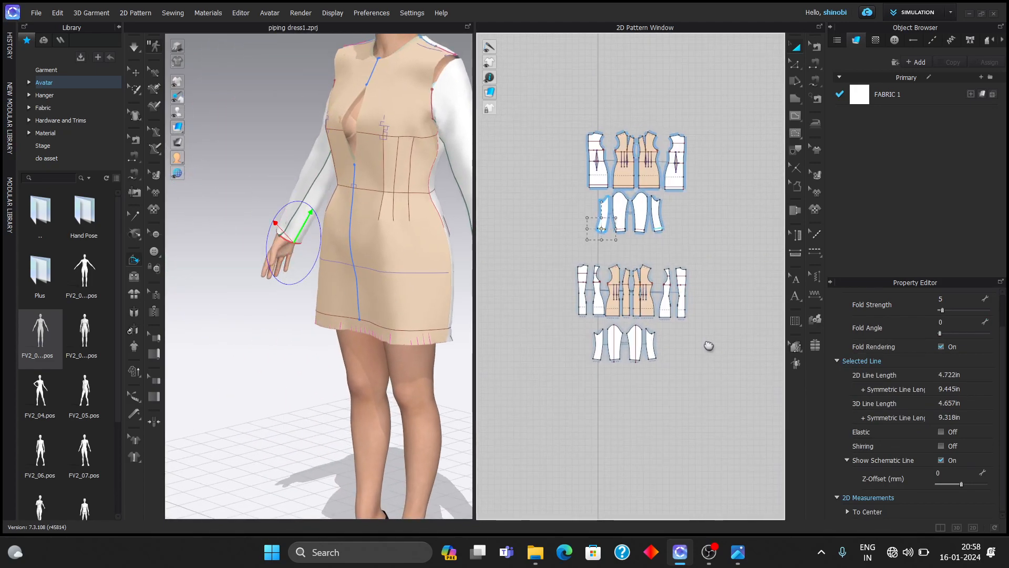
# - Set the outer back's hem fold line to a fold angle of 0 with fold rendering on
pyautogui.scroll(5, 633, 257)
pyautogui.scroll(-4, 404, 270)
pyautogui.click(439, 295)
pyautogui.moveTo(439, 294); pyautogui.dragTo(361, 310, button='right')
pyautogui.scroll(2, 360, 309)
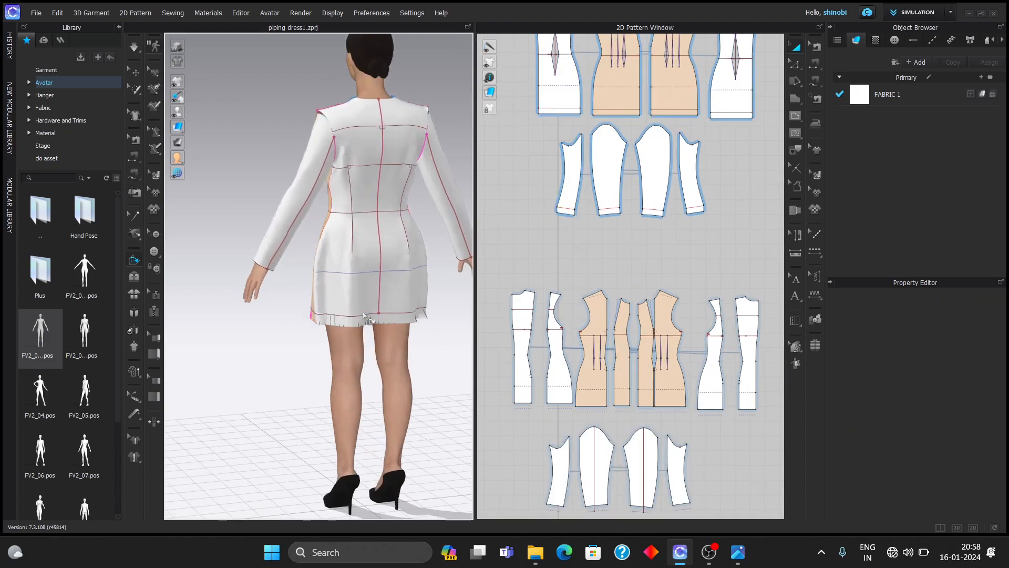
pyautogui.click(362, 314)
pyautogui.moveTo(342, 346); pyautogui.dragTo(390, 312, button='right')
pyautogui.click(939, 335)
pyautogui.click(941, 348)
# - Set the outer front's hem fold line to a fold angle of 0 with fold rendering on
pyautogui.moveTo(295, 342); pyautogui.dragTo(400, 342, button='right')
pyautogui.click(389, 307)
pyautogui.moveTo(398, 345); pyautogui.dragTo(377, 307)
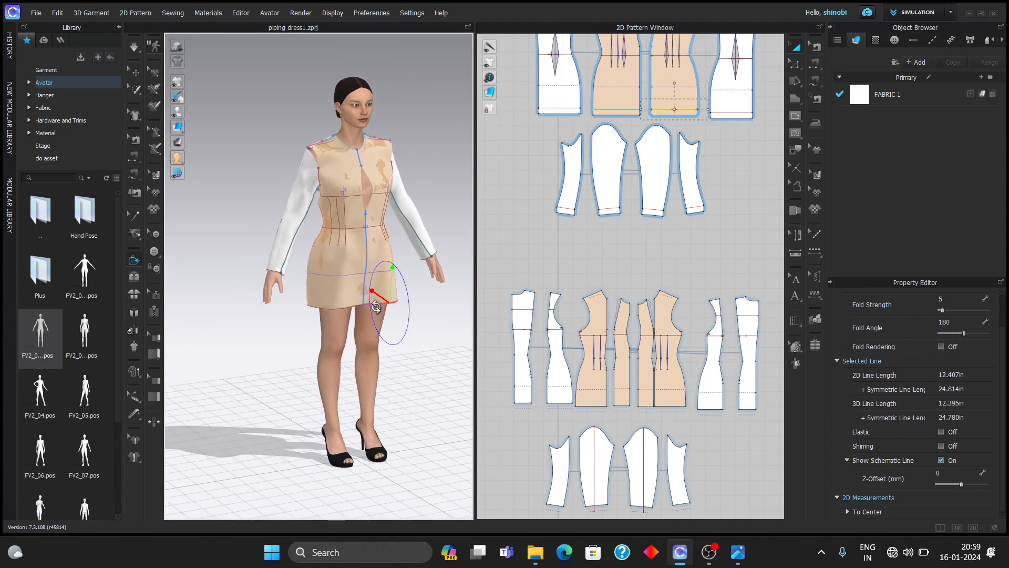
pyautogui.moveTo(951, 334); pyautogui.dragTo(938, 334)
pyautogui.click(942, 347)
pyautogui.moveTo(458, 279); pyautogui.dragTo(392, 223, button='right')
pyautogui.scroll(-2, 392, 222)
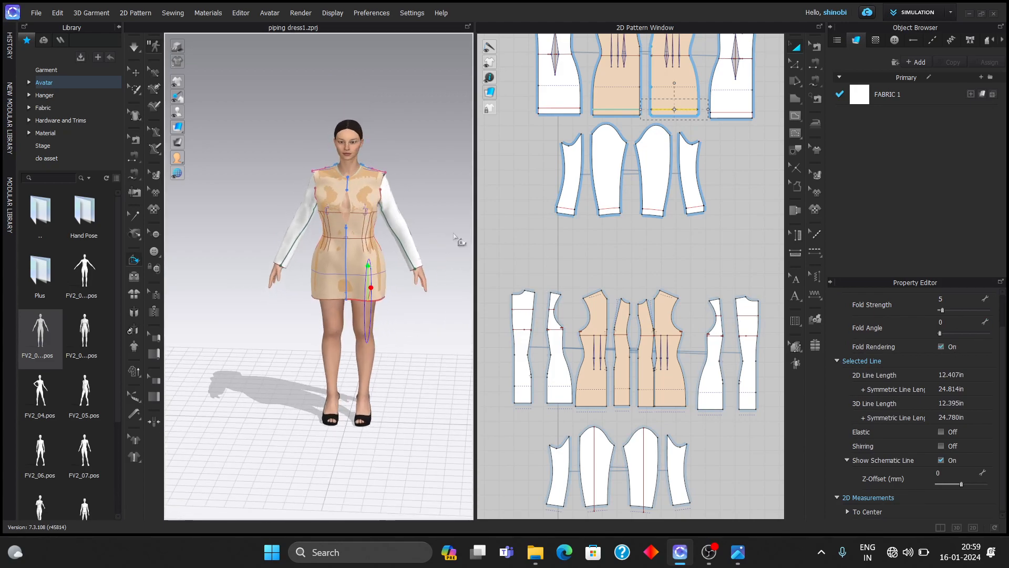
# - Select all the lining pieces together and set their weft shrinkage to 100%
pyautogui.scroll(-3, 650, 306)
pyautogui.click(798, 51)
pyautogui.moveTo(556, 279); pyautogui.dragTo(742, 441)
pyautogui.rightClick(702, 350)
pyautogui.press('Escape')
pyautogui.scroll(-1, 724, 411)
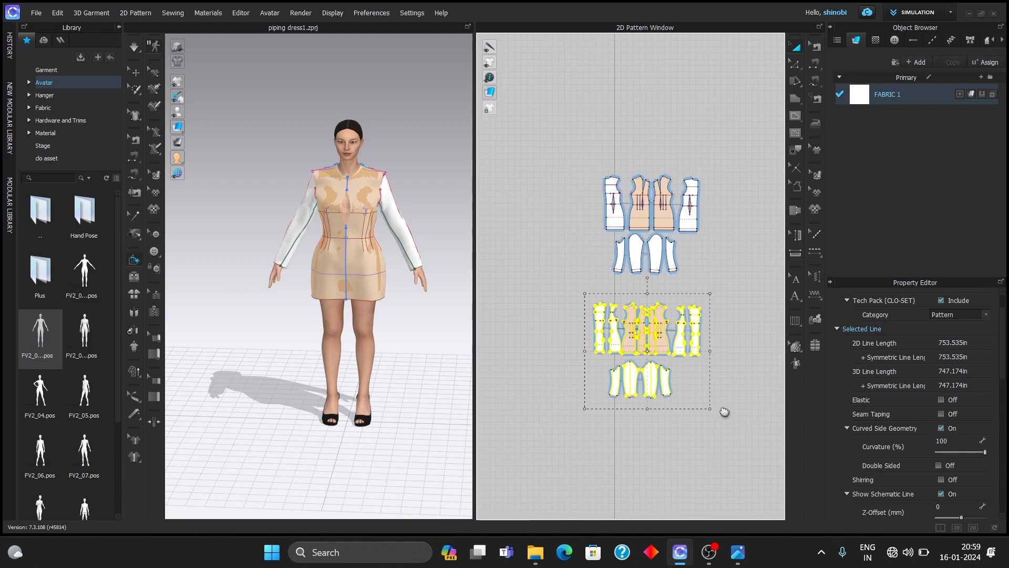
pyautogui.scroll(-4, 923, 467)
pyautogui.click(957, 451)
pyautogui.write('100')
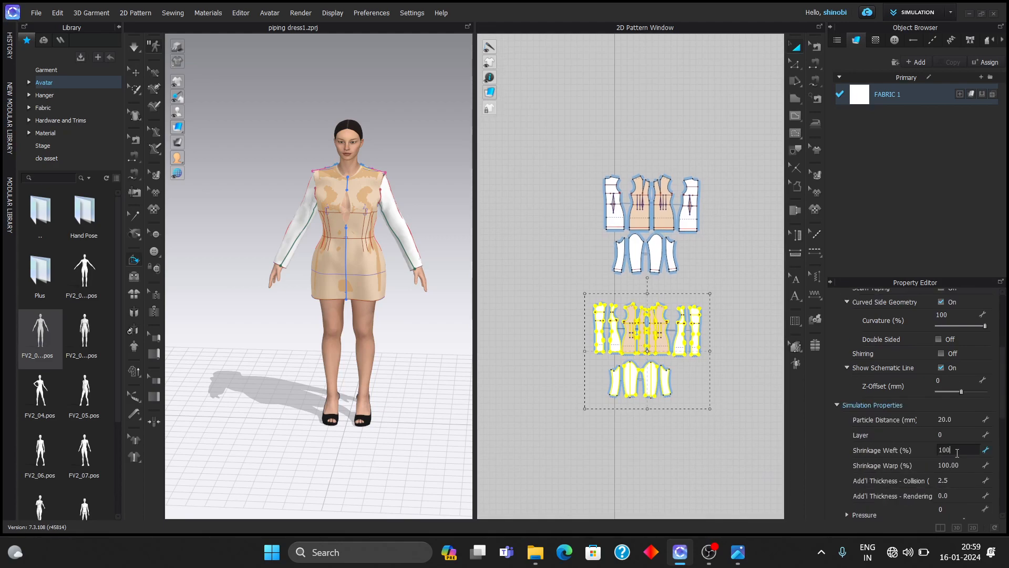
pyautogui.click(403, 313)
pyautogui.scroll(2, 401, 310)
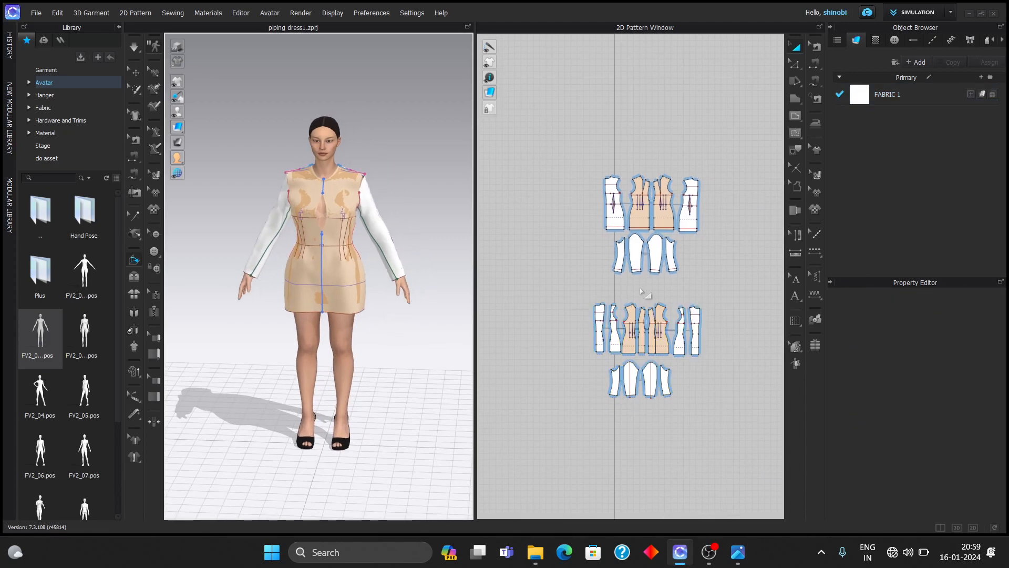
# - Sew the outer sleeve caps to the lining sleeve caps with Free Sewing and simulate the garment
pyautogui.scroll(2, 641, 291)
pyautogui.scroll(1, 705, 251)
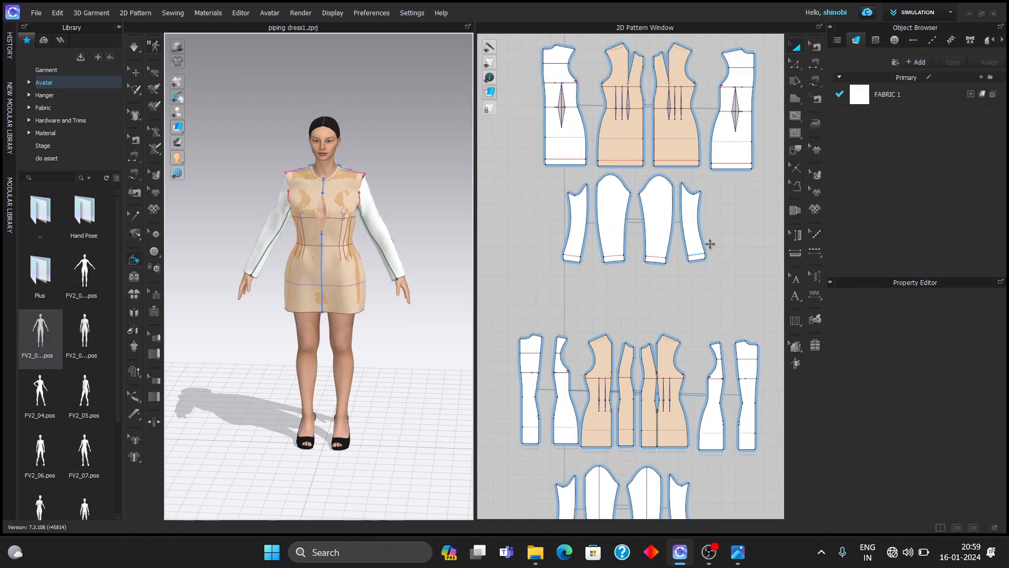
pyautogui.click(815, 82)
pyautogui.scroll(3, 621, 210)
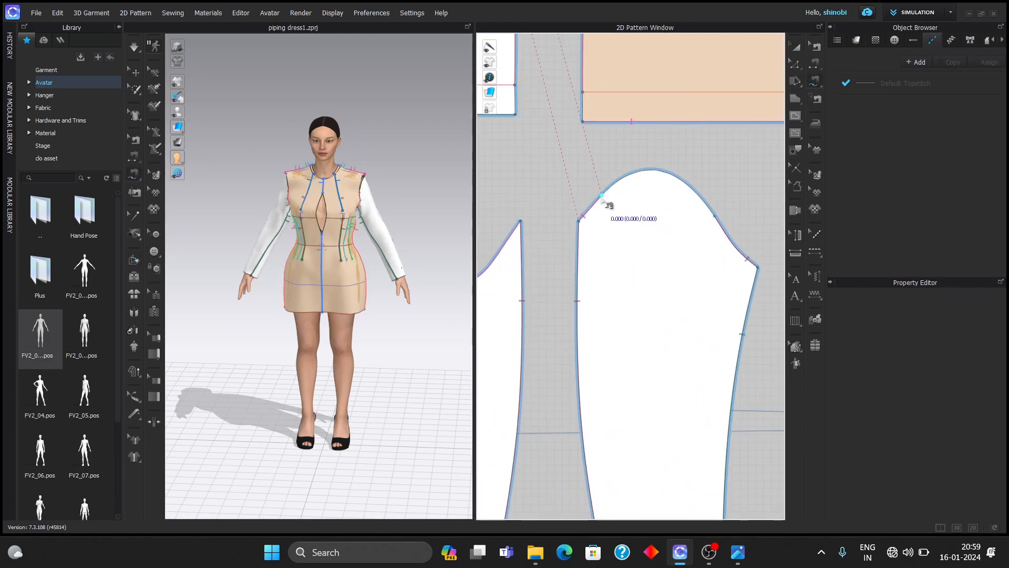
pyautogui.scroll(-5, 721, 223)
pyautogui.scroll(2, 704, 442)
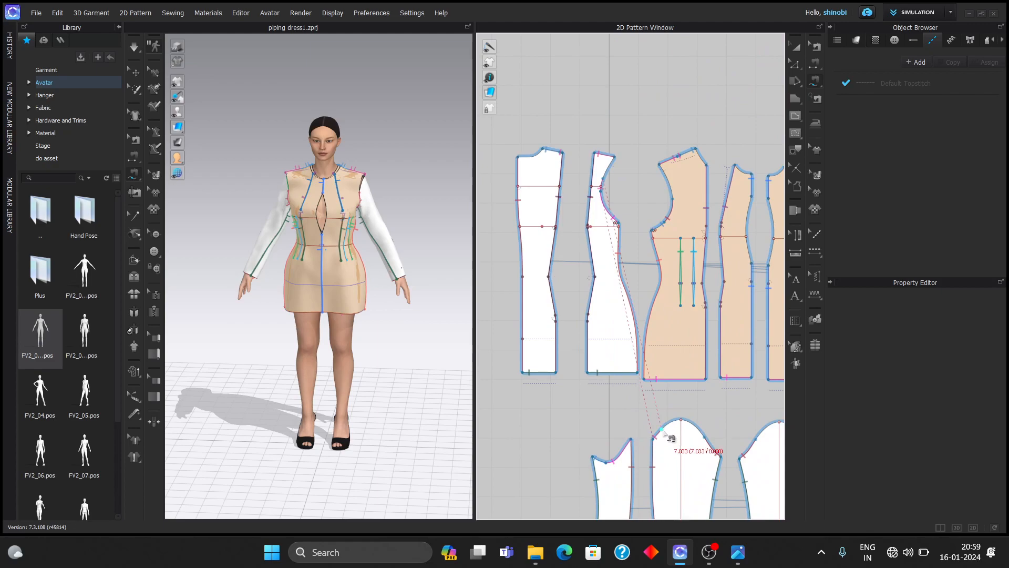
pyautogui.click(708, 437)
pyautogui.scroll(-4, 704, 409)
pyautogui.scroll(2, 418, 266)
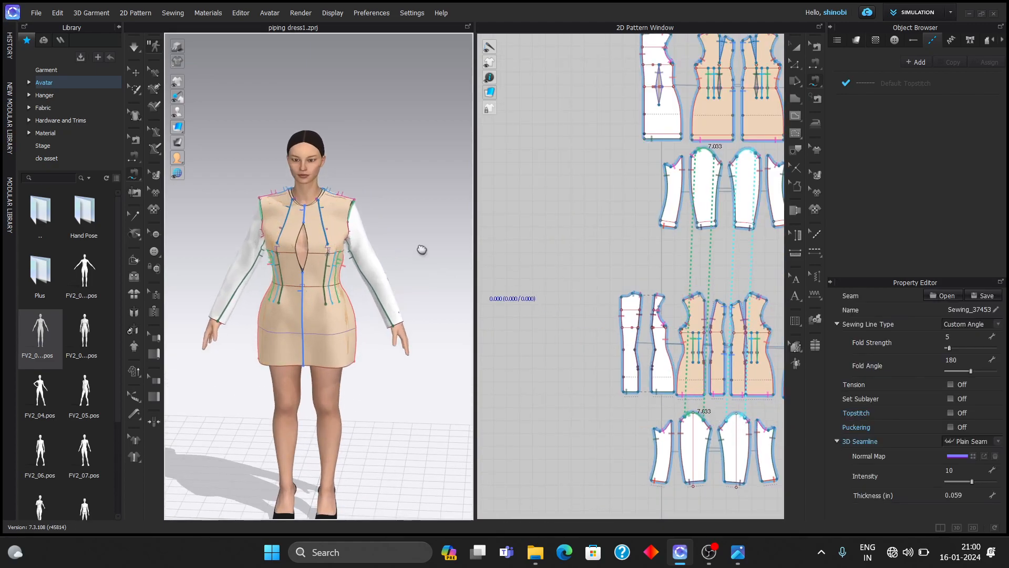
pyautogui.moveTo(420, 253); pyautogui.dragTo(435, 233, button='middle')
pyautogui.press('space')
pyautogui.moveTo(434, 234); pyautogui.dragTo(180, 277, button='right')
pyautogui.scroll(-3, 180, 277)
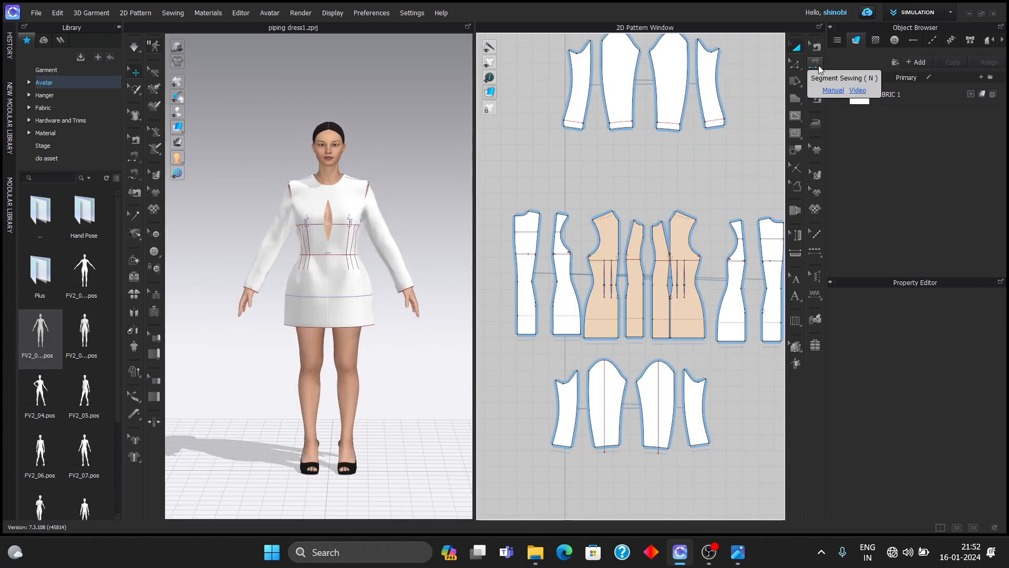
# - Sew the outer front neckline to the lining's two front neckline segments with M:N Free Sewing
pyautogui.click(816, 80)
pyautogui.scroll(2, 638, 225)
pyautogui.scroll(-3, 637, 210)
pyautogui.scroll(5, 636, 174)
pyautogui.click(816, 80)
pyautogui.click(855, 97)
pyautogui.click(662, 210)
pyautogui.click(677, 220)
pyautogui.scroll(-3, 639, 193)
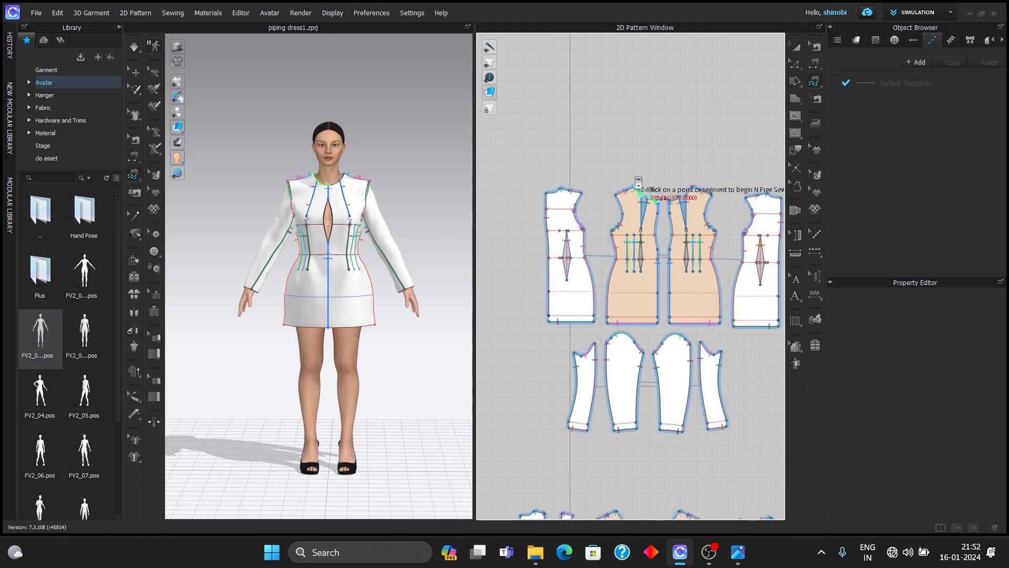
pyautogui.scroll(6, 657, 247)
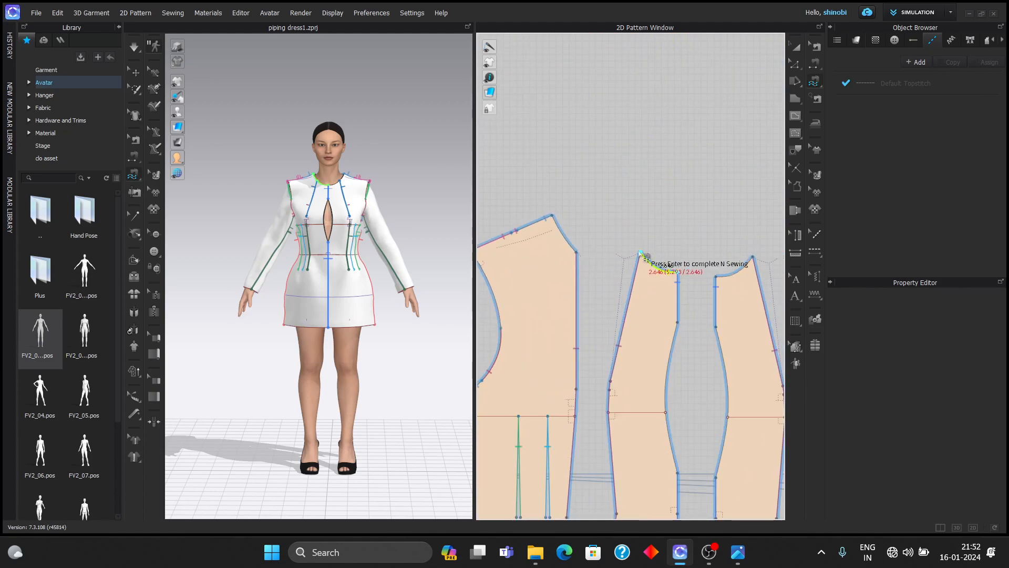
pyautogui.click(577, 253)
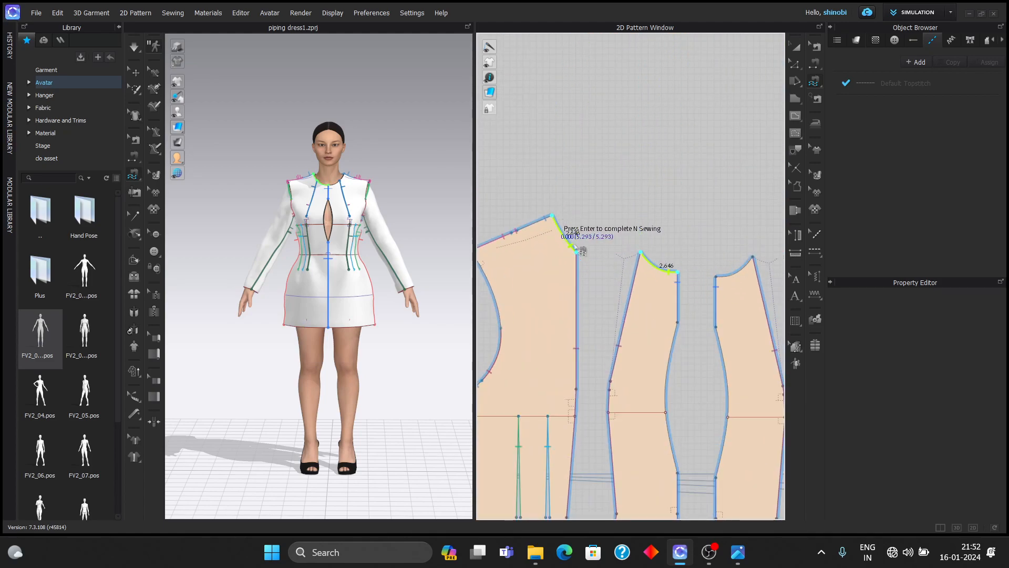
pyautogui.press('Return')
# - Sew the outer back neckline to the lining's back neckline with Free Sewing
pyautogui.scroll(-4, 626, 239)
pyautogui.scroll(-4, 620, 231)
pyautogui.scroll(8, 673, 158)
pyautogui.click(811, 80)
pyautogui.click(864, 95)
pyautogui.scroll(-5, 615, 221)
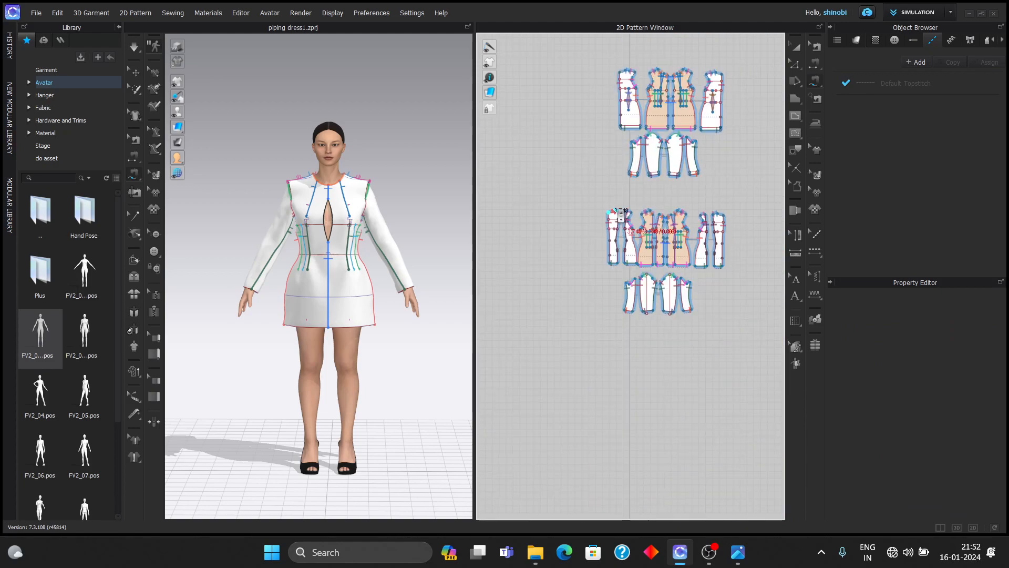
pyautogui.scroll(5, 621, 214)
pyautogui.click(586, 156)
pyautogui.scroll(-3, 589, 158)
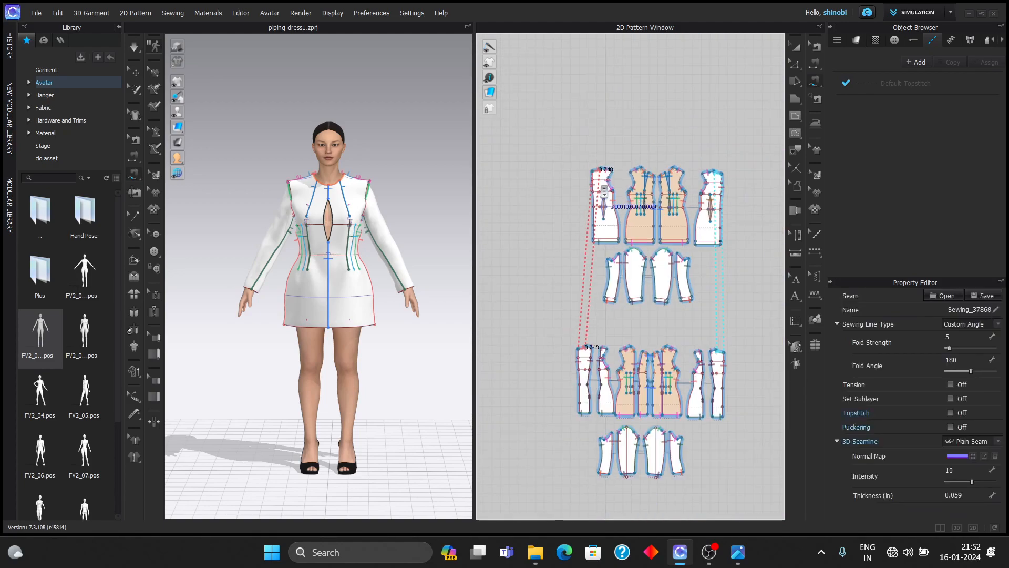
# - Sew the lining's keyhole edge to the outer front's keyhole edge and run the simulation
pyautogui.scroll(6, 573, 232)
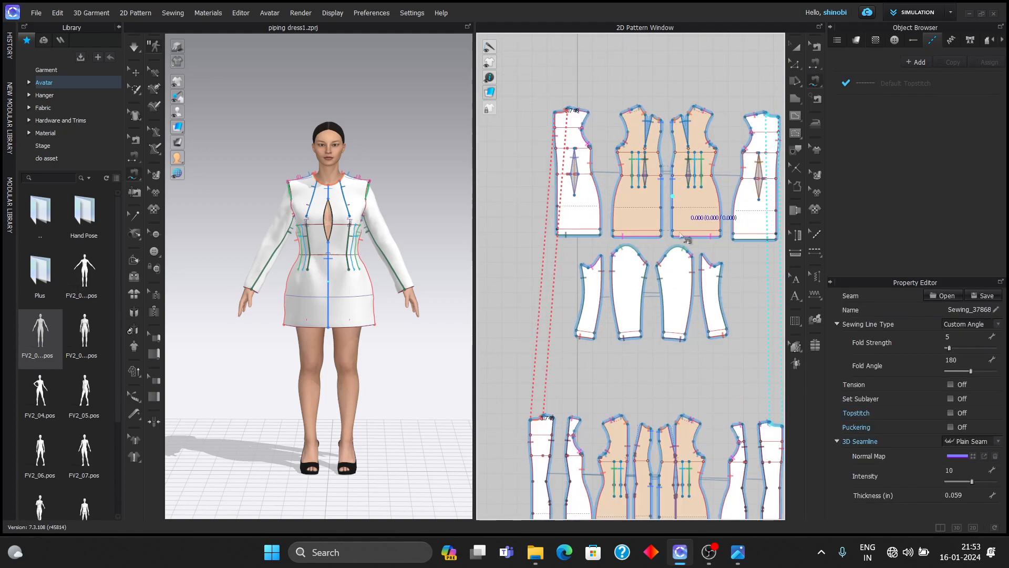
pyautogui.click(649, 348)
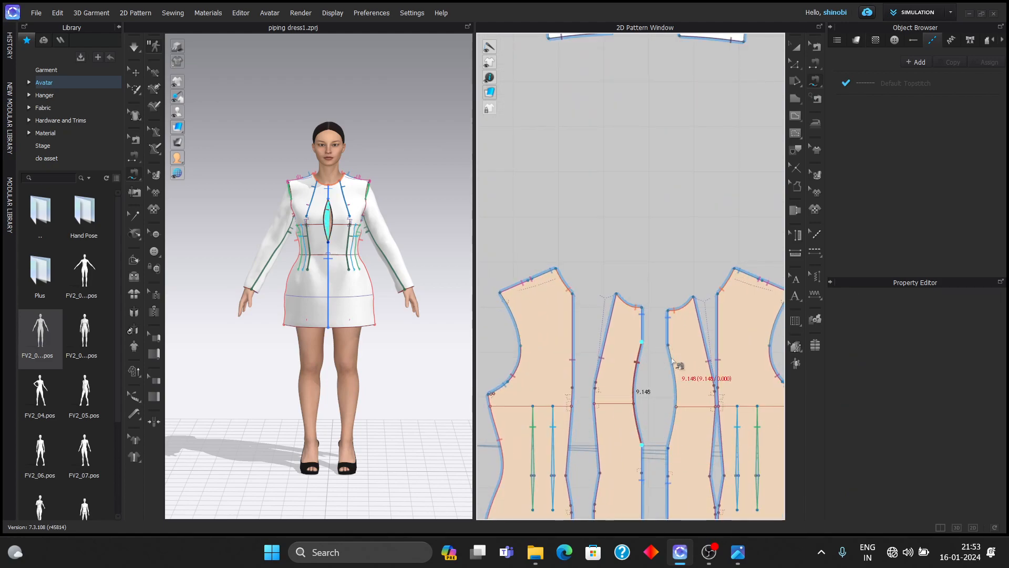
pyautogui.scroll(-3, 674, 362)
pyautogui.scroll(2, 675, 210)
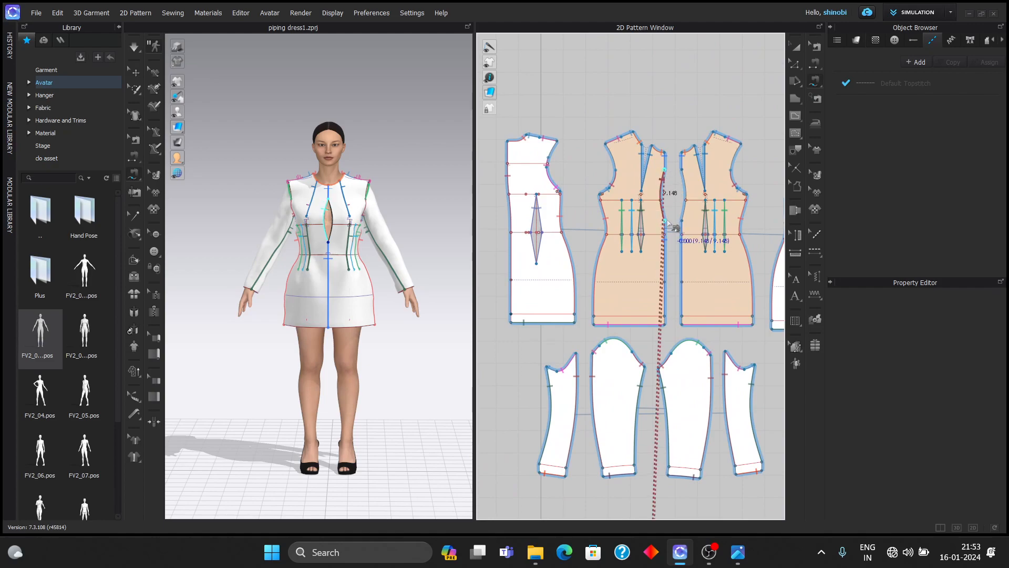
pyautogui.click(667, 222)
pyautogui.scroll(-3, 672, 220)
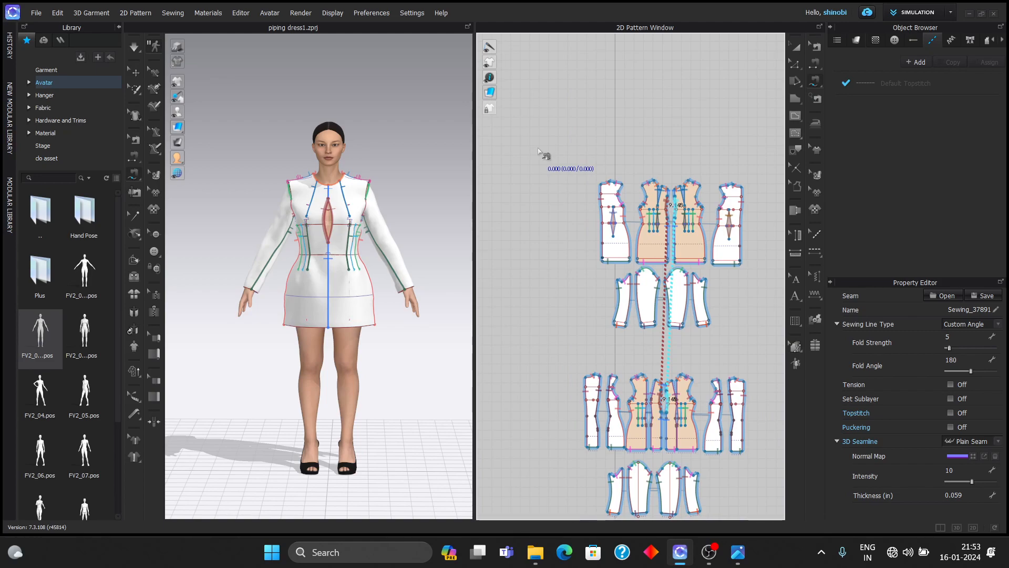
pyautogui.click(797, 63)
pyautogui.press('space')
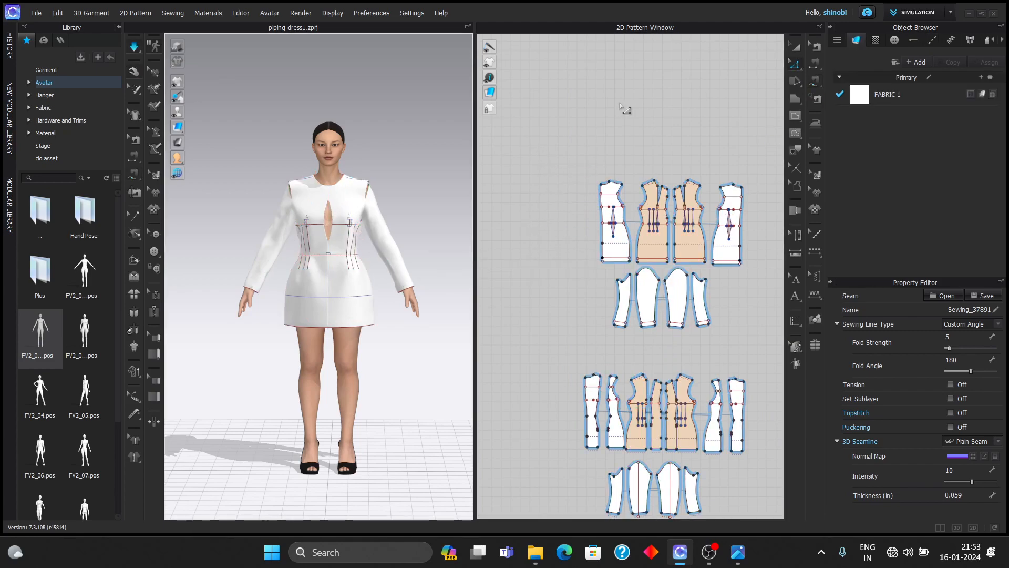
# - Add the Interlining_Polyester_Satin_Lining fabric from the fabric library to the garment's fabric list
pyautogui.click(43, 107)
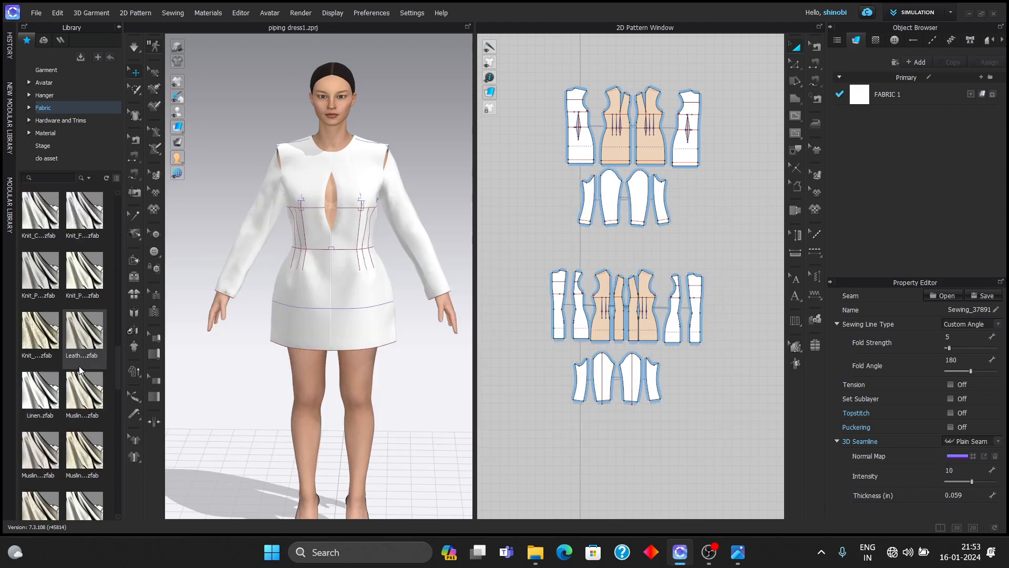
pyautogui.scroll(-1, 82, 331)
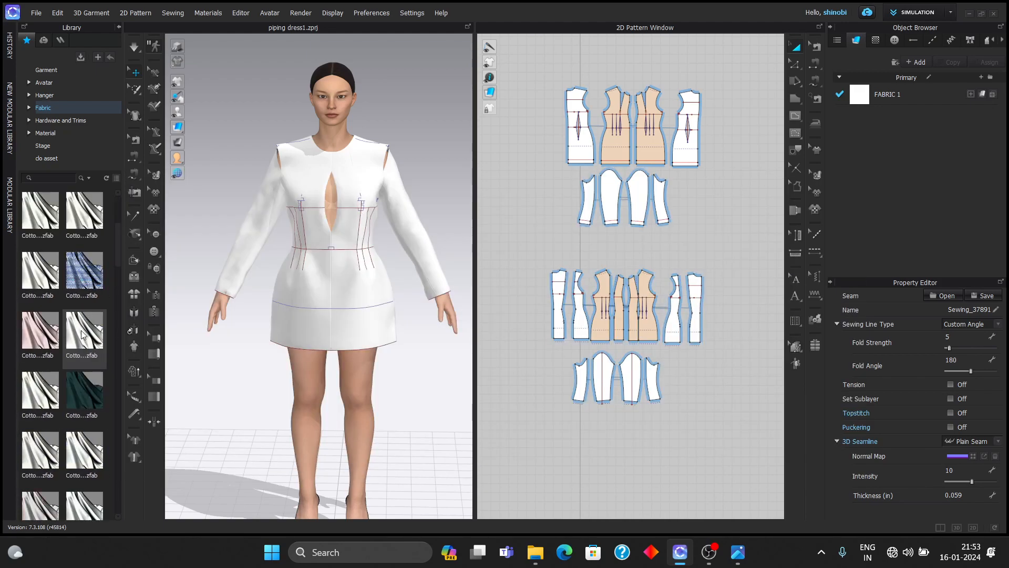
pyautogui.scroll(-1, 82, 334)
pyautogui.scroll(1, 87, 273)
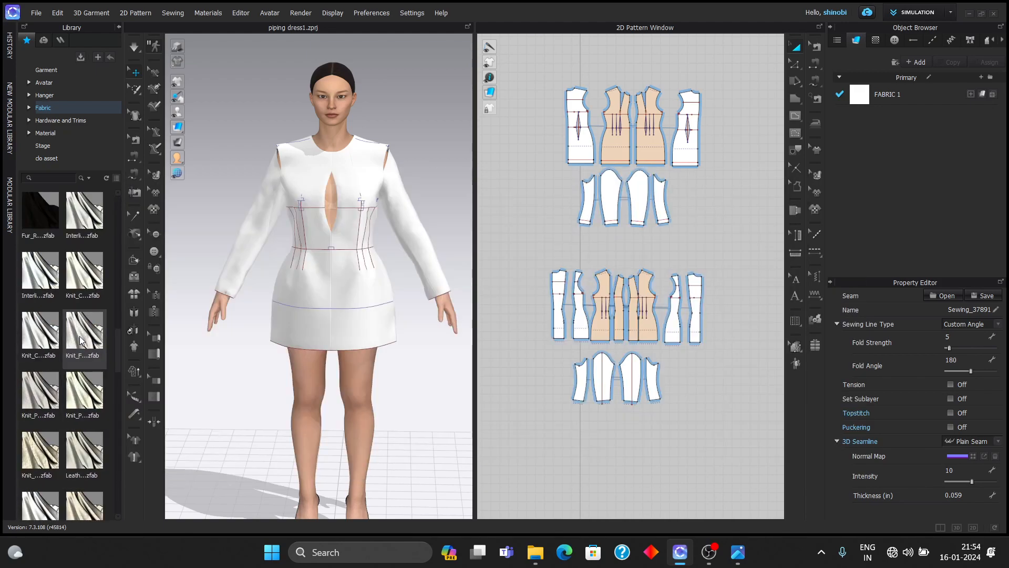
pyautogui.moveTo(93, 229)
pyautogui.moveTo(44, 266)
pyautogui.moveTo(45, 266); pyautogui.dragTo(874, 134)
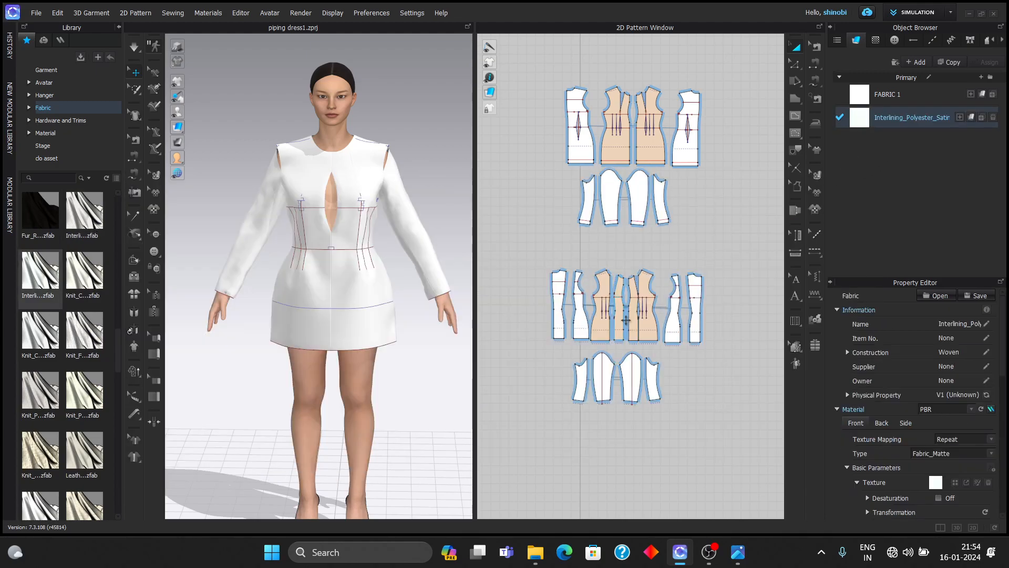
# - Assign the Interlining_Polyester_Satin_Lining fabric to the lining's front, side and back panels
pyautogui.moveTo(516, 239); pyautogui.dragTo(548, 301)
pyautogui.moveTo(611, 353); pyautogui.dragTo(611, 353)
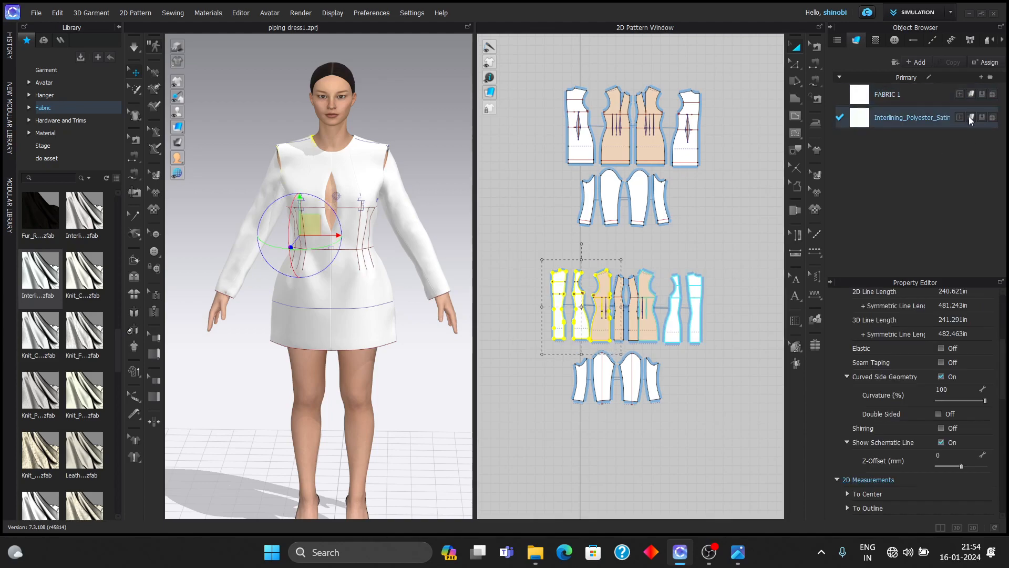
pyautogui.click(713, 238)
pyautogui.scroll(2, 653, 279)
pyautogui.click(587, 341)
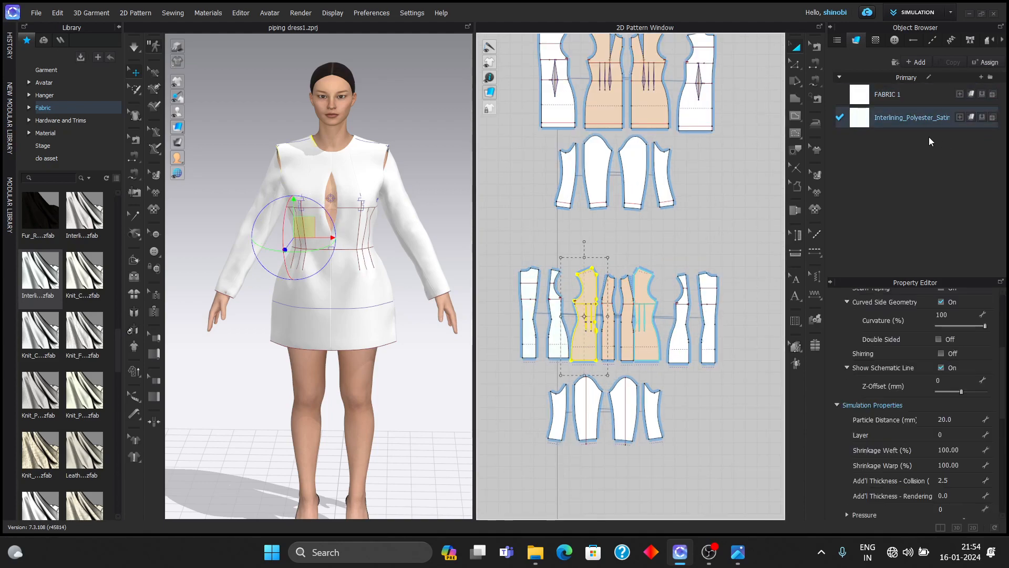
pyautogui.click(649, 337)
pyautogui.click(745, 306)
pyautogui.click(653, 350)
pyautogui.keyDown('shift'); pyautogui.click(683, 338); pyautogui.keyUp('shift')
pyautogui.keyDown('shift'); pyautogui.click(711, 329); pyautogui.keyUp('shift')
pyautogui.click(982, 117)
pyautogui.click(734, 235)
pyautogui.scroll(-2, 709, 271)
pyautogui.click(609, 334)
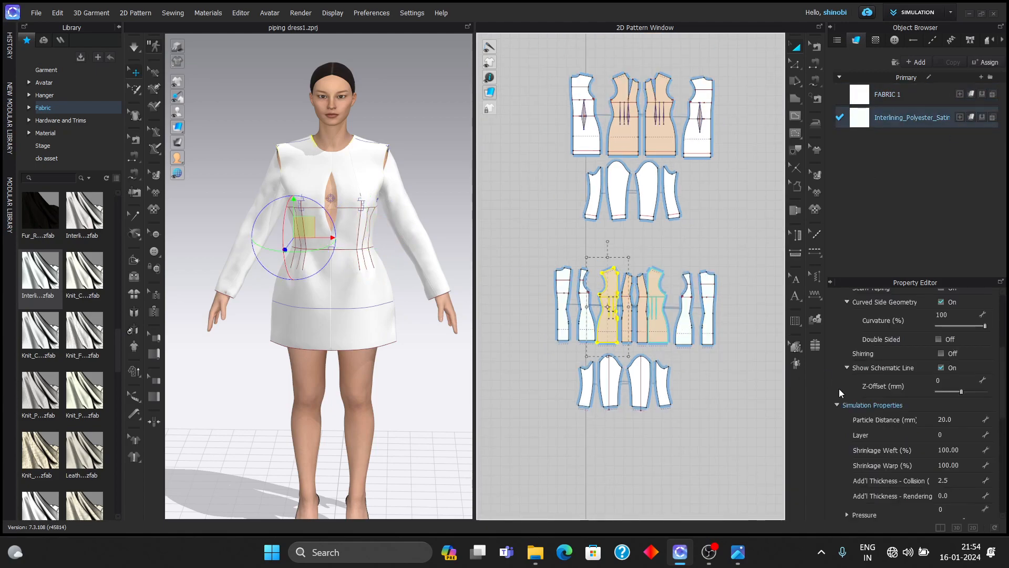
pyautogui.scroll(-4, 917, 452)
pyautogui.click(942, 399)
pyautogui.click(741, 315)
pyautogui.scroll(-3, 642, 298)
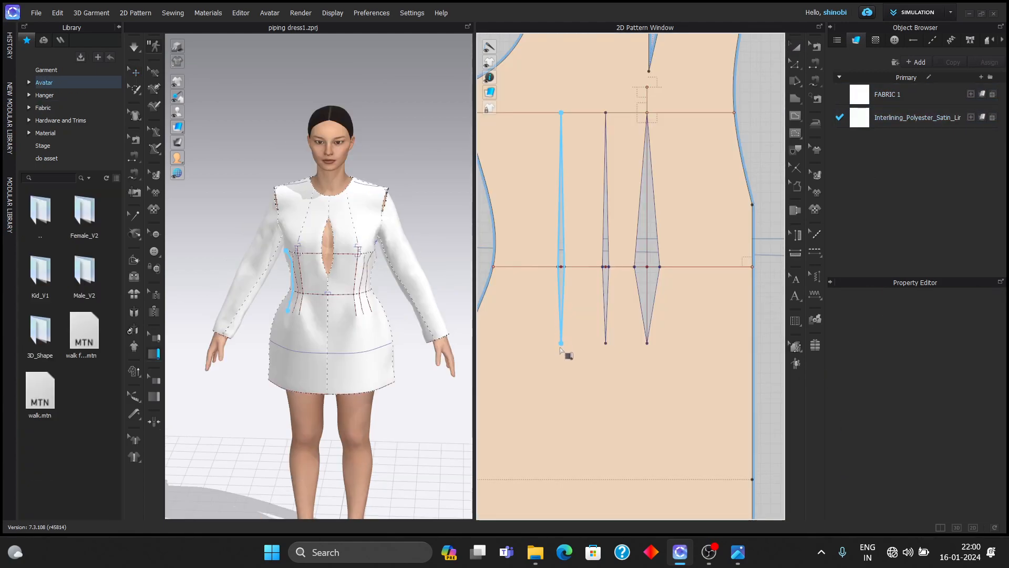
# - Add 0.118 in piping along the waist darts of the outer front piece
pyautogui.click(606, 137)
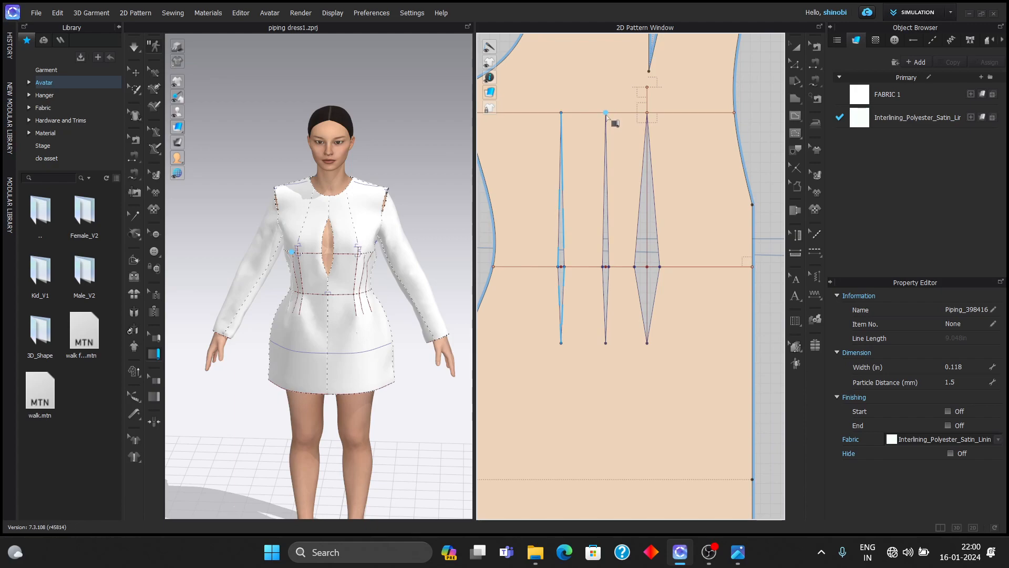
pyautogui.doubleClick(604, 348)
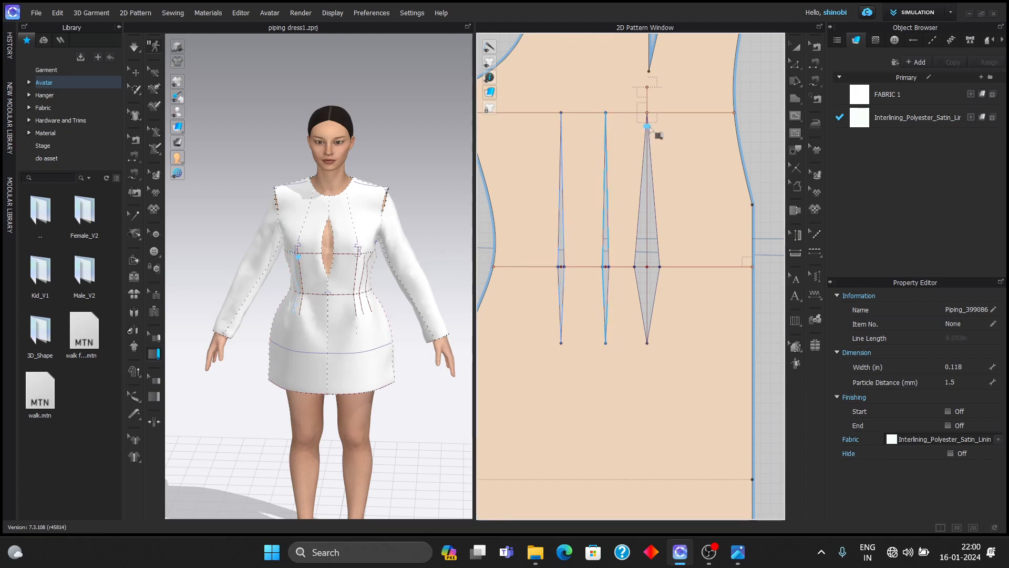
pyautogui.doubleClick(647, 345)
pyautogui.scroll(3, 656, 343)
pyautogui.scroll(-4, 662, 263)
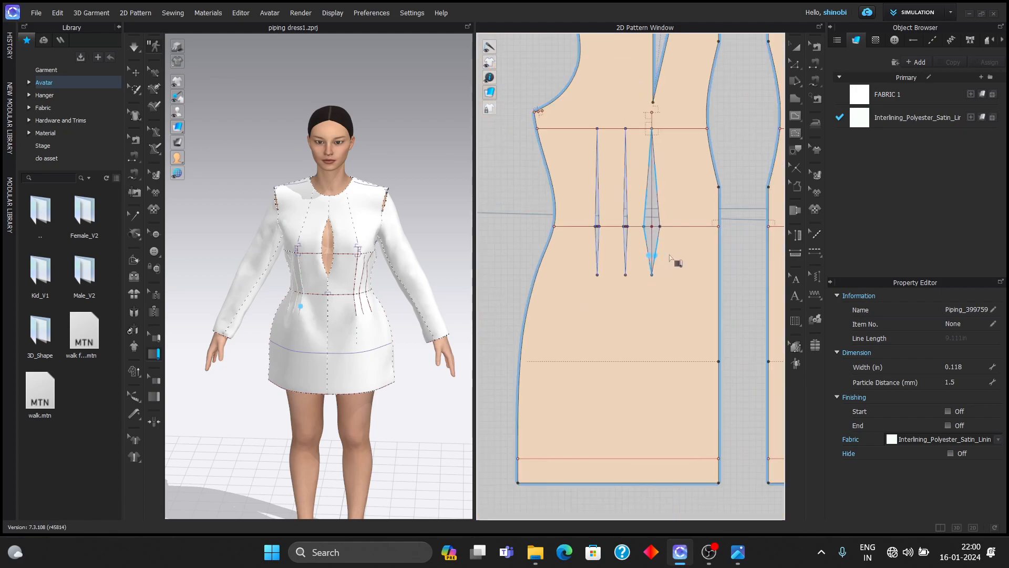
# - Add 0.118 in piping along the three waist darts of the mirrored outer front piece
pyautogui.scroll(2, 615, 232)
pyautogui.scroll(2, 613, 184)
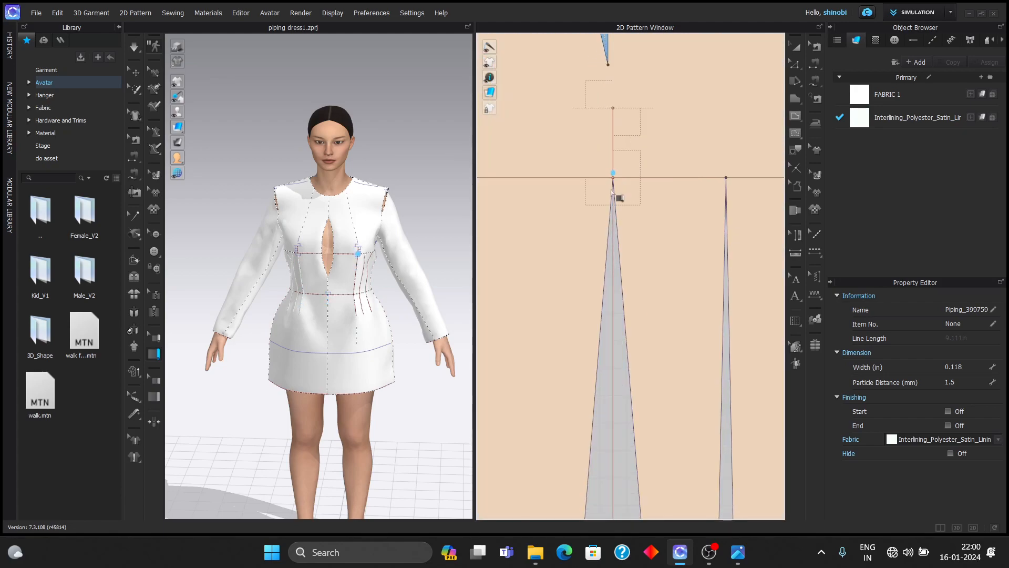
pyautogui.scroll(-2, 613, 231)
pyautogui.doubleClick(614, 480)
pyautogui.click(658, 208)
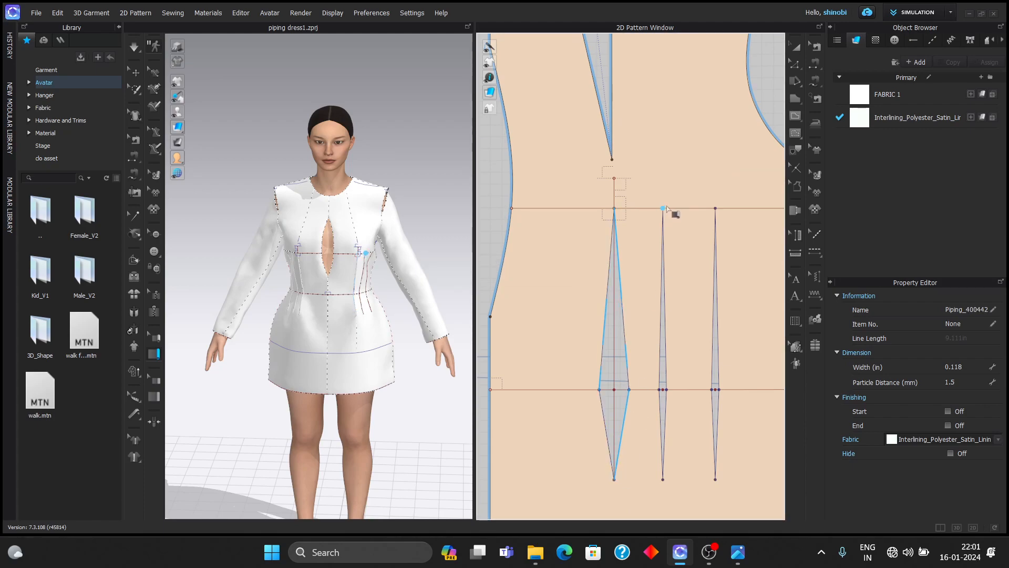
pyautogui.doubleClick(663, 479)
pyautogui.click(715, 220)
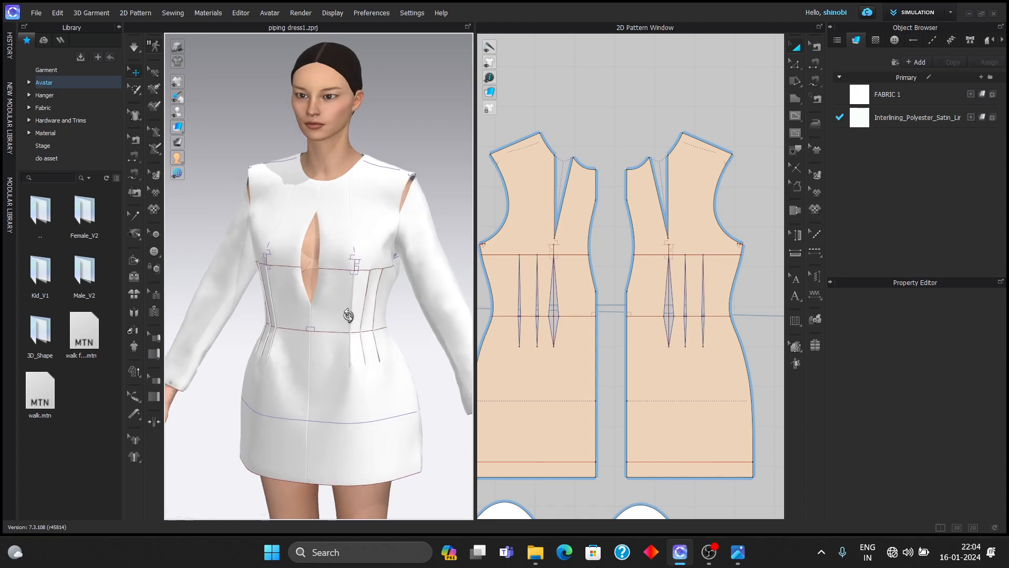
# - Turn on start and end finishing for the waist-dart piping on the wearer's right front piece
pyautogui.moveTo(349, 311); pyautogui.dragTo(198, 254, button='right')
pyautogui.click(156, 354)
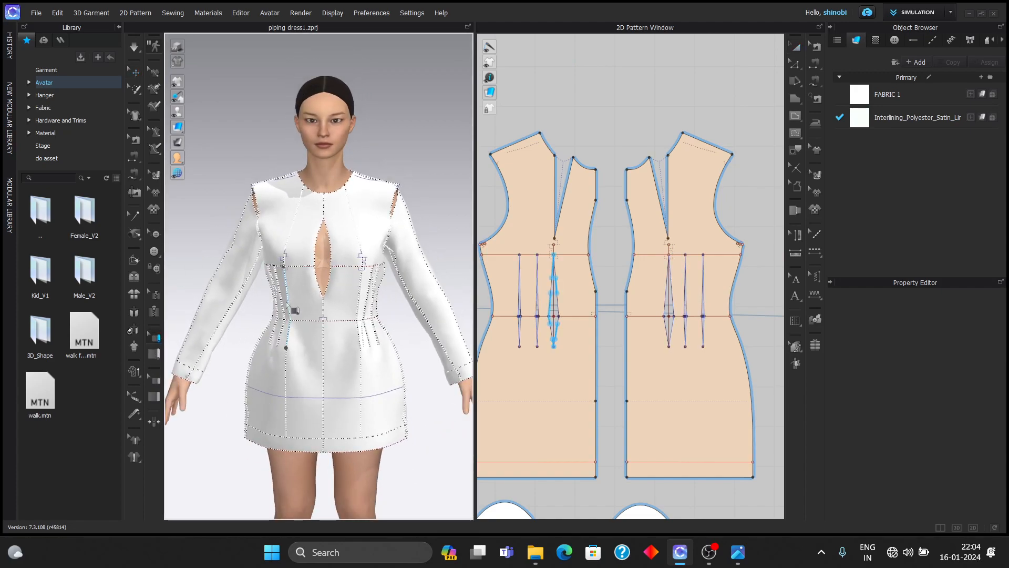
pyautogui.click(288, 306)
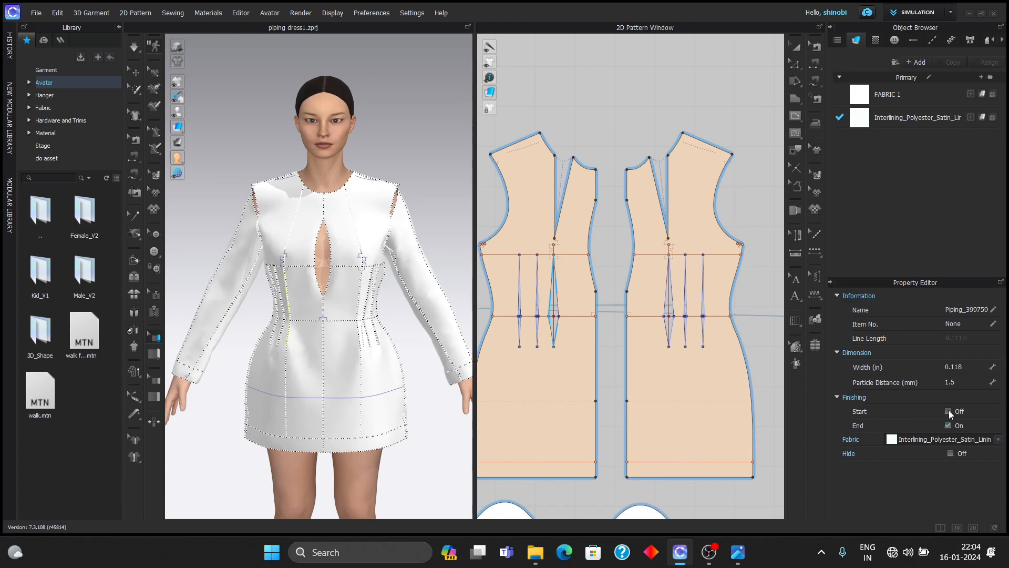
pyautogui.click(538, 304)
pyautogui.click(948, 411)
pyautogui.click(519, 308)
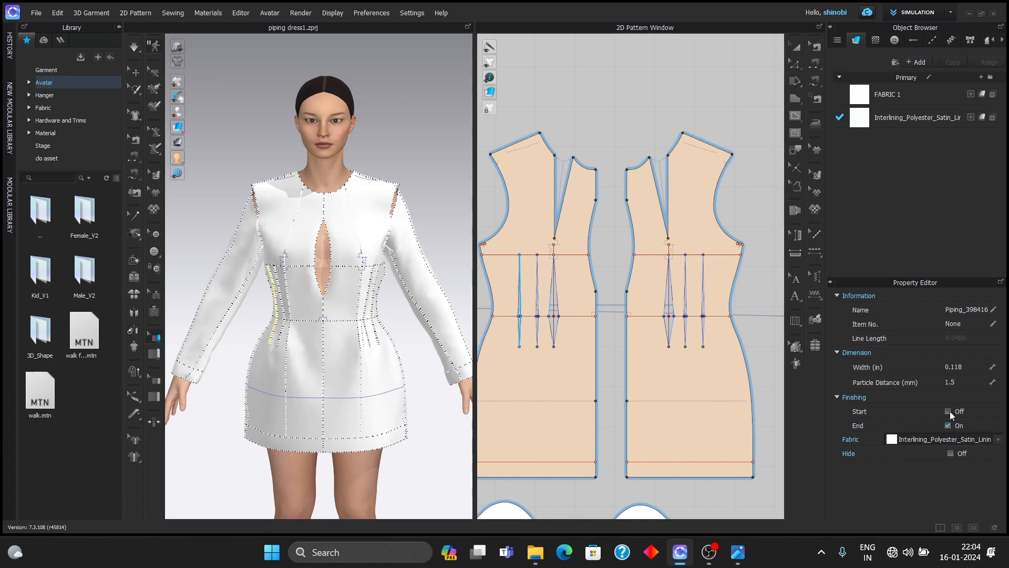
# - Turn on start and end finishing for the waist-dart piping on the wearer's left front piece
pyautogui.click(672, 292)
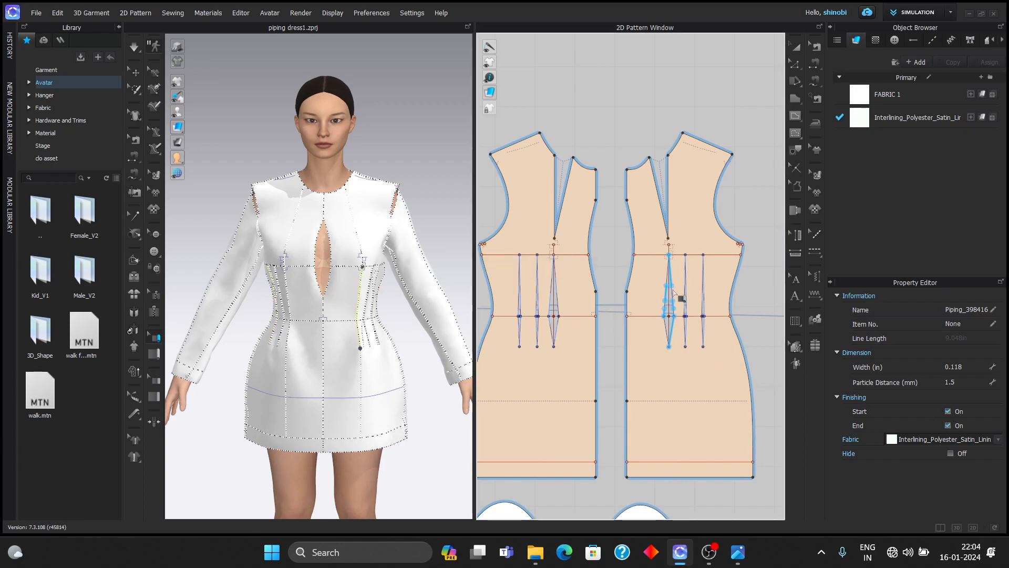
pyautogui.click(769, 248)
pyautogui.click(704, 308)
pyautogui.click(948, 412)
pyautogui.click(759, 254)
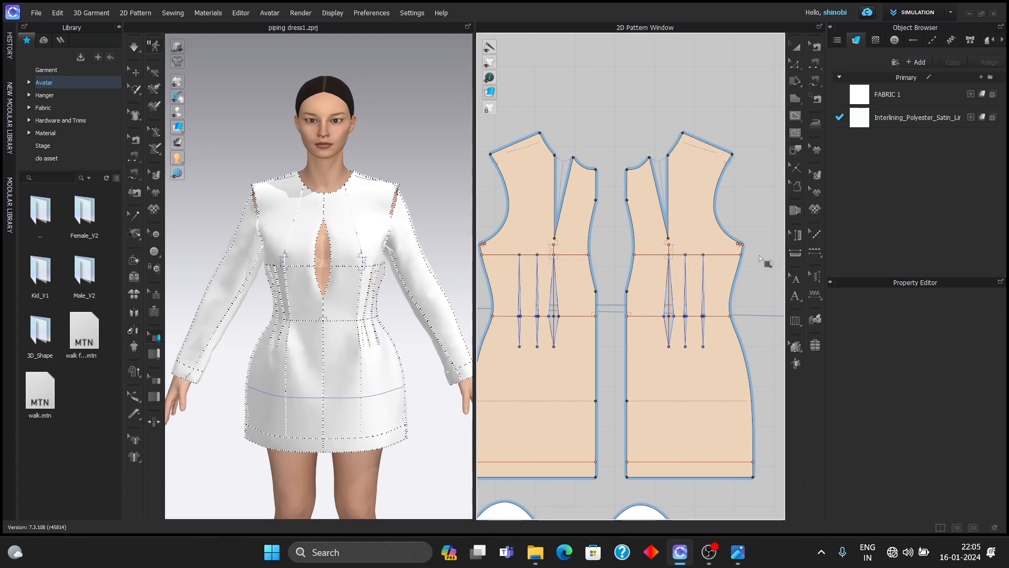
pyautogui.click(704, 301)
pyautogui.click(948, 411)
pyautogui.click(948, 426)
pyautogui.click(757, 157)
# - Run the simulation and examine the finished waist-dart piping up close
pyautogui.scroll(3, 506, 167)
pyautogui.scroll(1, 382, 229)
pyautogui.scroll(2, 382, 229)
pyautogui.press('space')
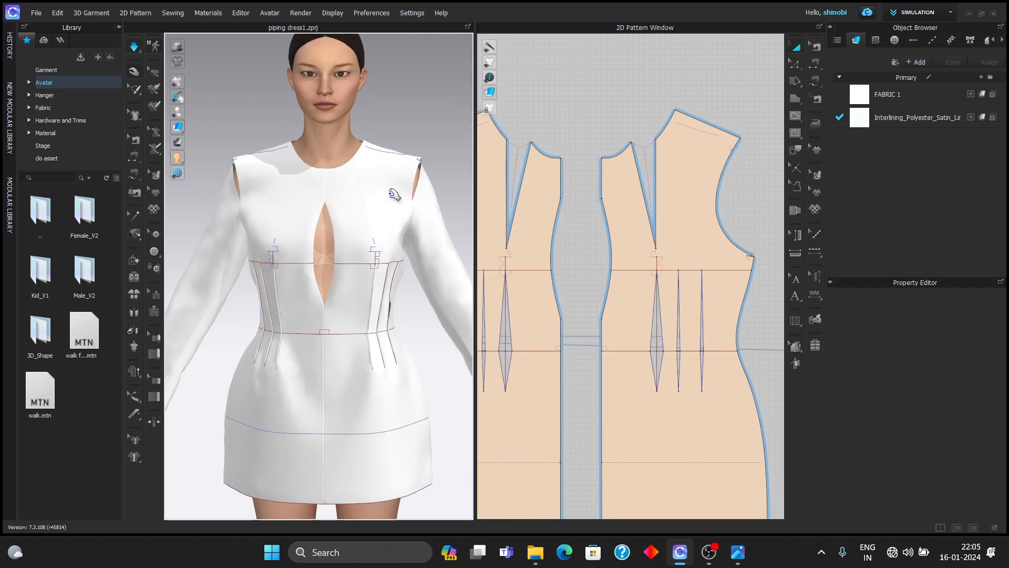
pyautogui.scroll(8, 391, 205)
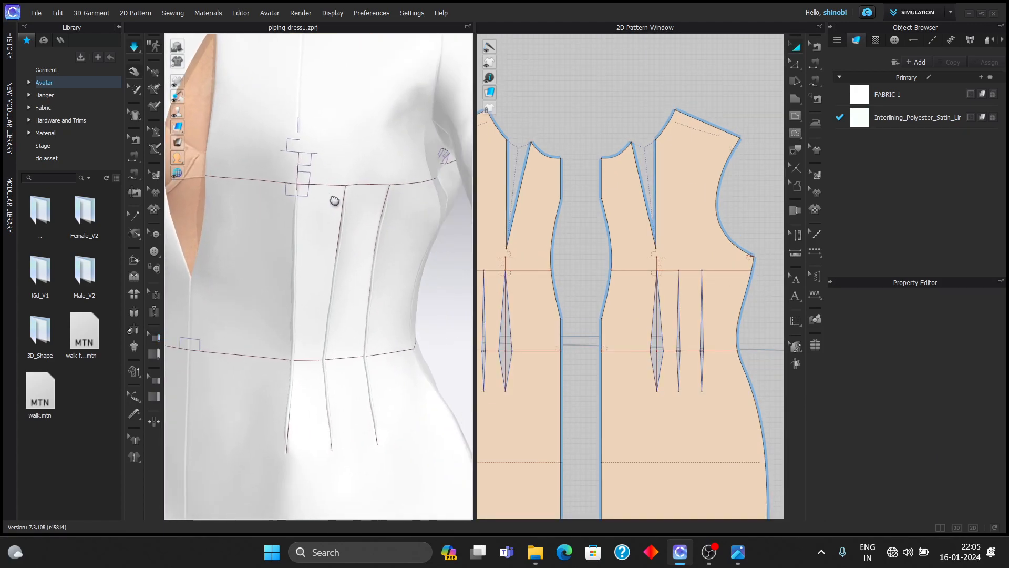
pyautogui.scroll(-8, 346, 204)
pyautogui.moveTo(347, 204); pyautogui.dragTo(365, 211, button='right')
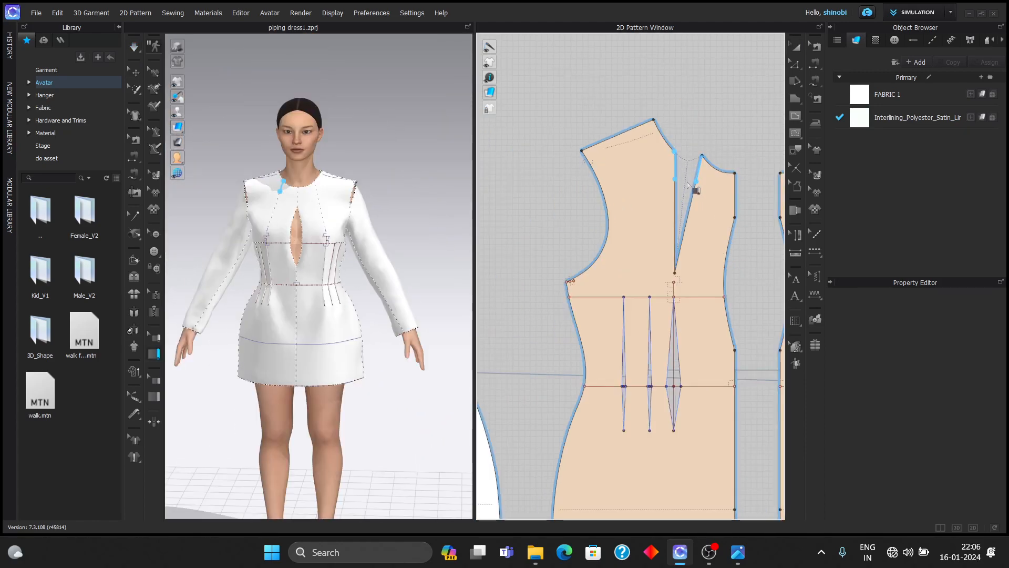
# - Add 0.118 in piping along the neckline darts of both outer front pieces
pyautogui.scroll(5, 676, 273)
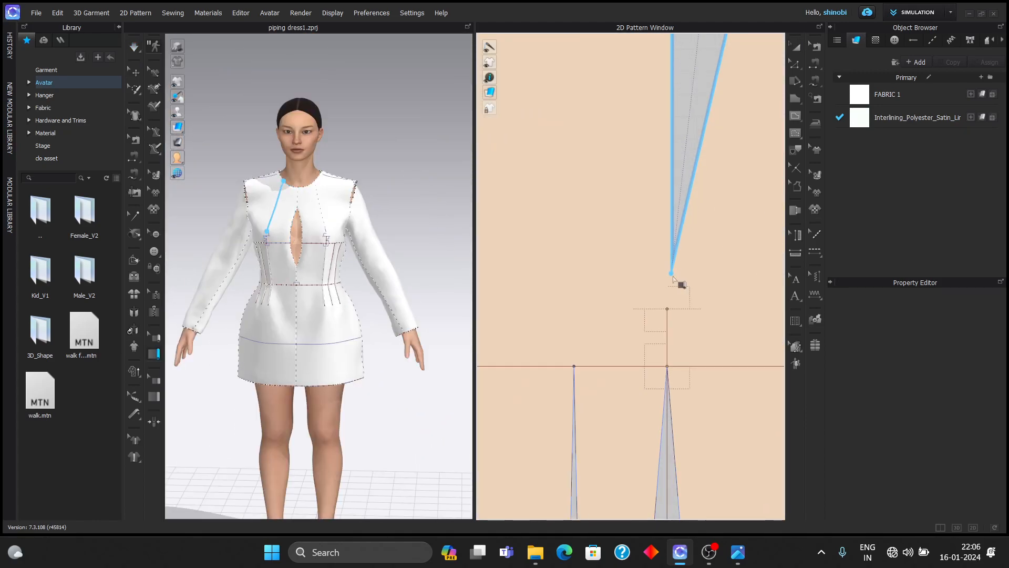
pyautogui.doubleClick(673, 273)
pyautogui.scroll(-5, 668, 266)
pyautogui.scroll(3, 685, 293)
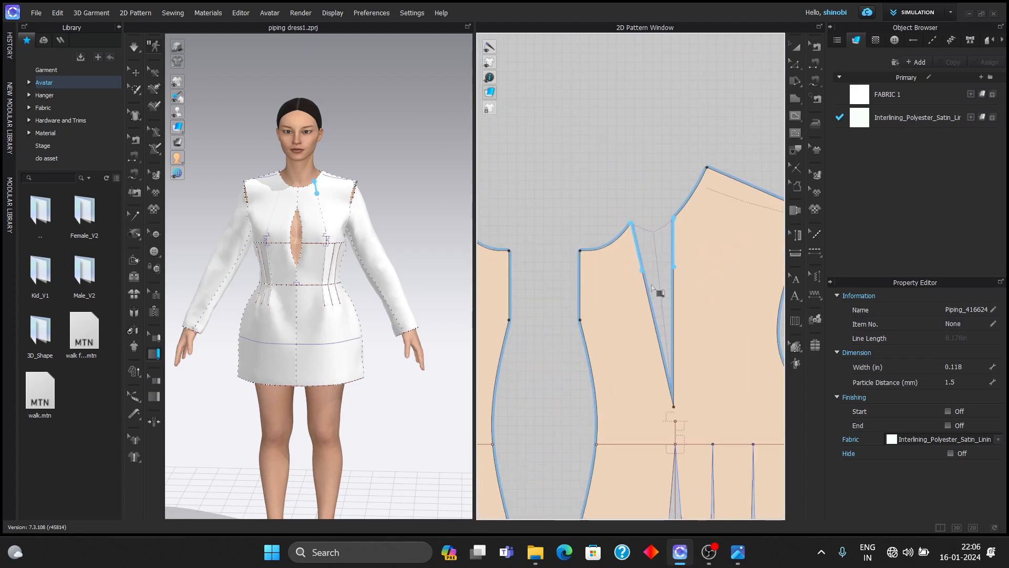
pyautogui.doubleClick(676, 410)
# - Simulate the garment and adjust the fabric near the lower end of the wearer's left neckline dart
pyautogui.scroll(3, 369, 223)
pyautogui.moveTo(369, 223); pyautogui.dragTo(410, 214, button='right')
pyautogui.press('space')
pyautogui.scroll(2, 409, 213)
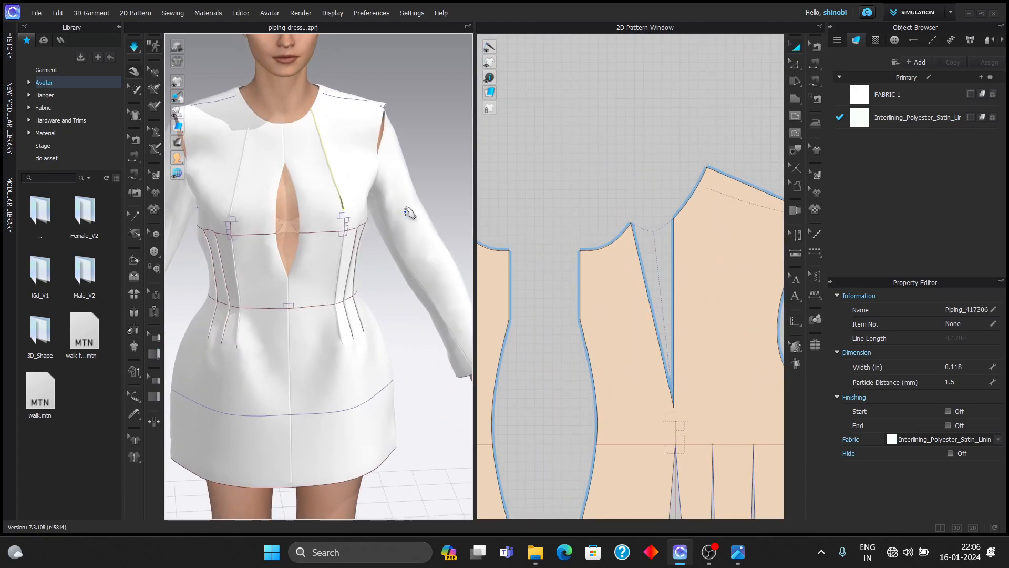
pyautogui.click(352, 208)
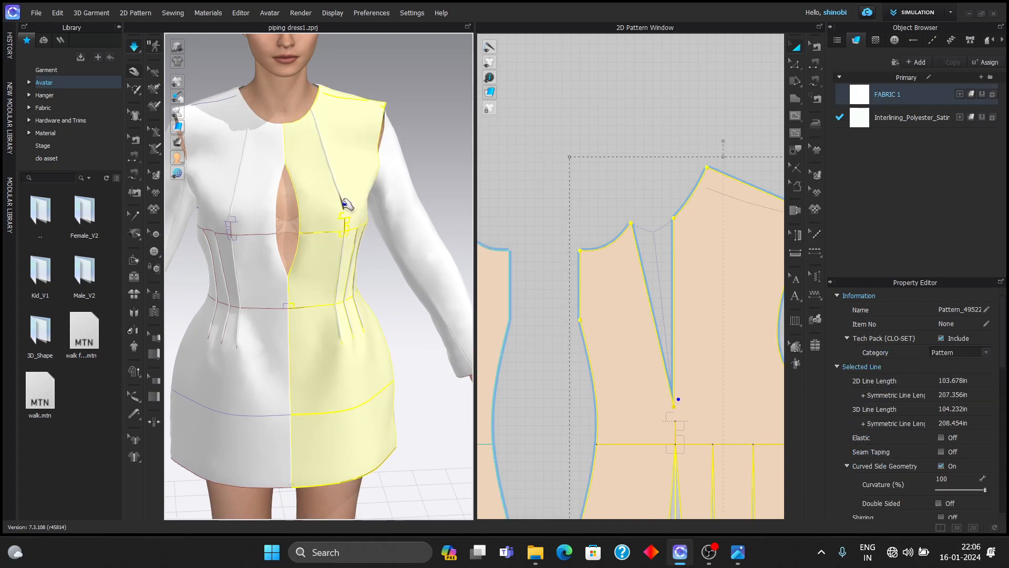
pyautogui.click(344, 203)
pyautogui.click(352, 204)
pyautogui.click(410, 91)
# - Turn on start and end finishing for the dart piping on both outer back pieces
pyautogui.scroll(-2, 410, 92)
pyautogui.moveTo(410, 92); pyautogui.dragTo(294, 141, button='right')
pyautogui.scroll(-1, 360, 141)
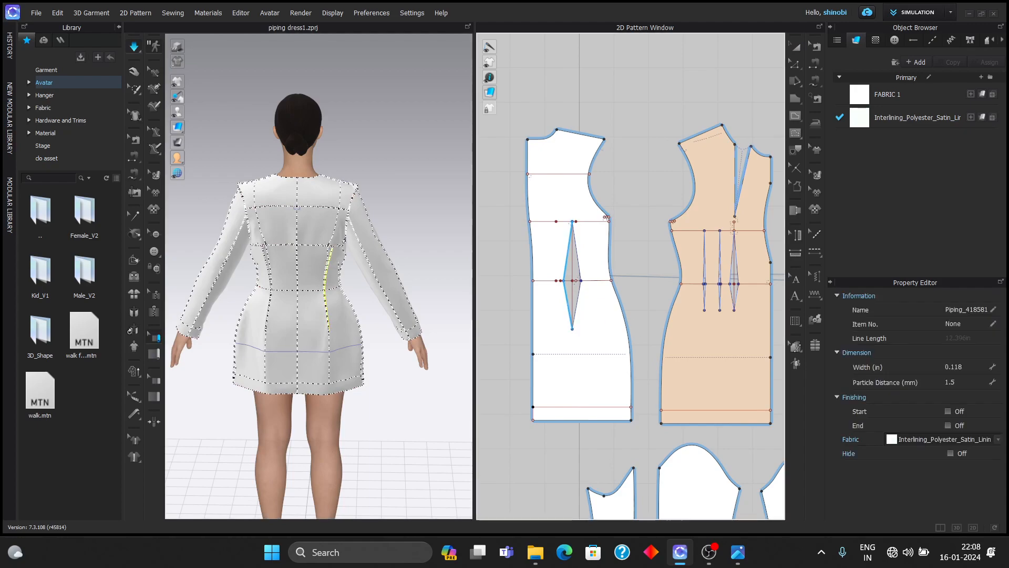
pyautogui.click(949, 411)
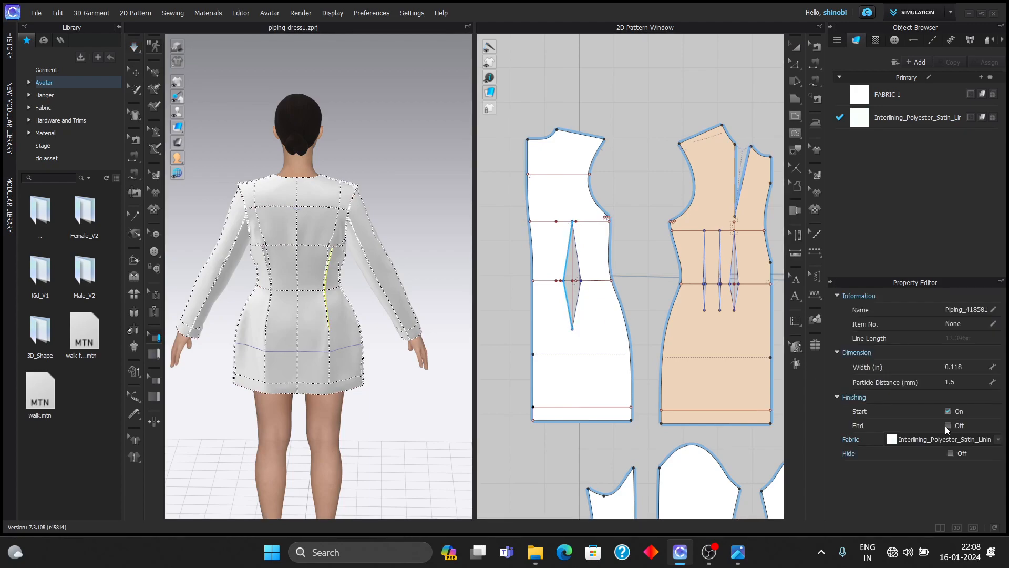
pyautogui.click(595, 102)
pyautogui.scroll(-3, 588, 232)
pyautogui.moveTo(588, 232); pyautogui.dragTo(414, 250, button='middle')
pyautogui.click(624, 297)
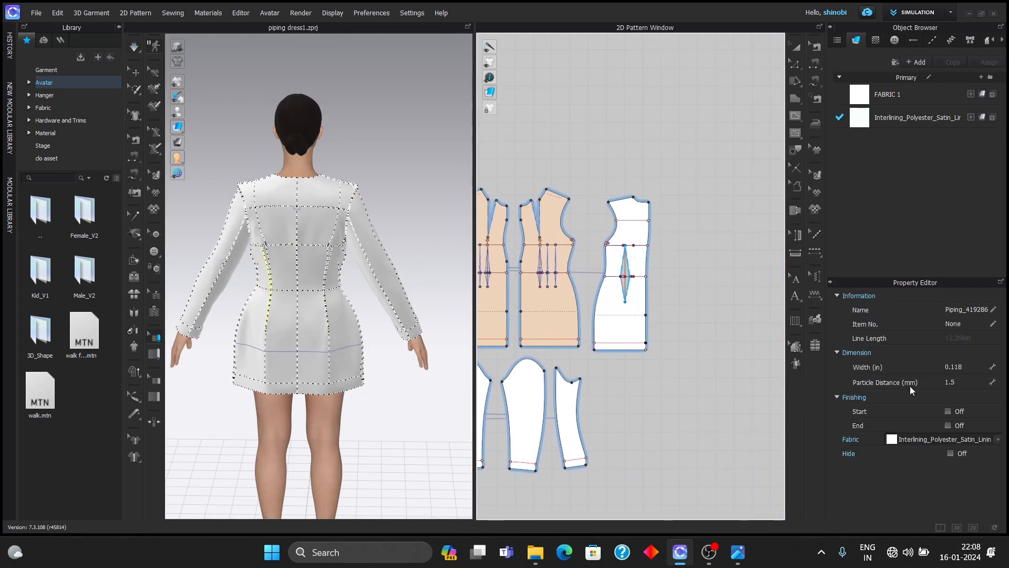
pyautogui.click(745, 194)
# - Run the simulation and examine the piping on the back of the dress
pyautogui.press('space')
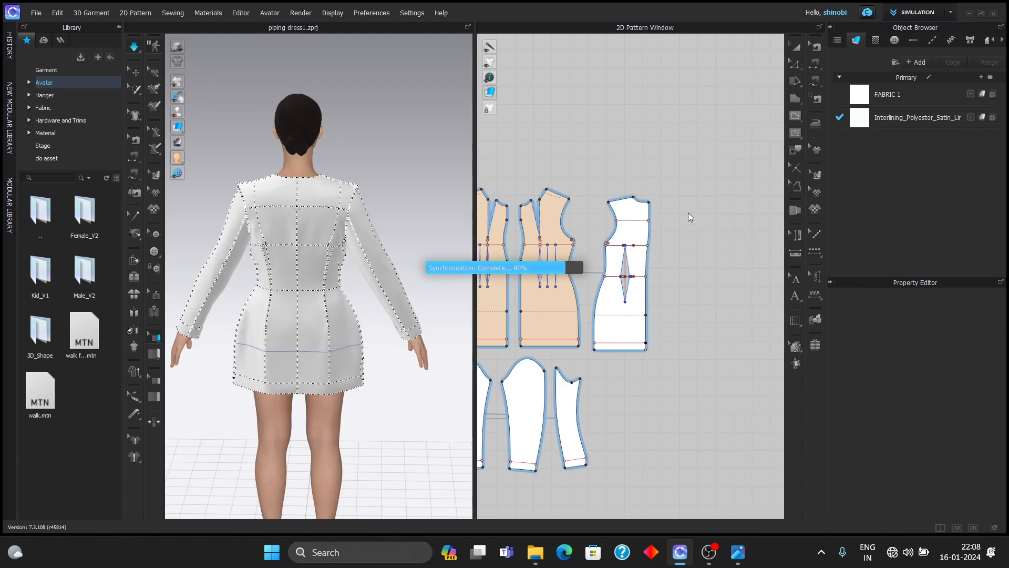
pyautogui.moveTo(383, 195); pyautogui.dragTo(429, 295, button='right')
pyautogui.scroll(5, 316, 294)
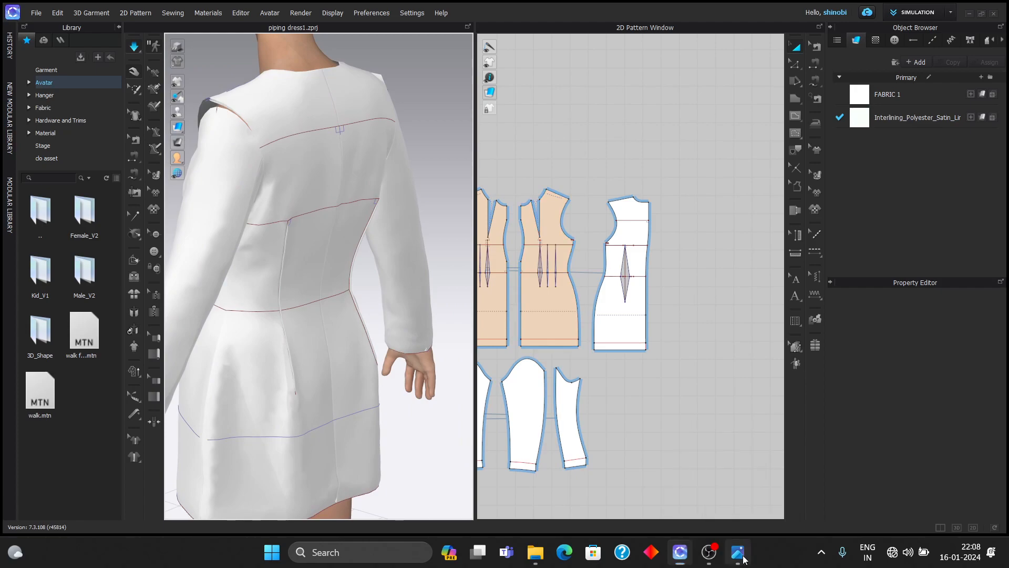
# - Examine the waist shaping and keyhole in the runway reference photo, and return to the garment
pyautogui.click(738, 552)
pyautogui.scroll(2, 597, 276)
pyautogui.scroll(1, 596, 276)
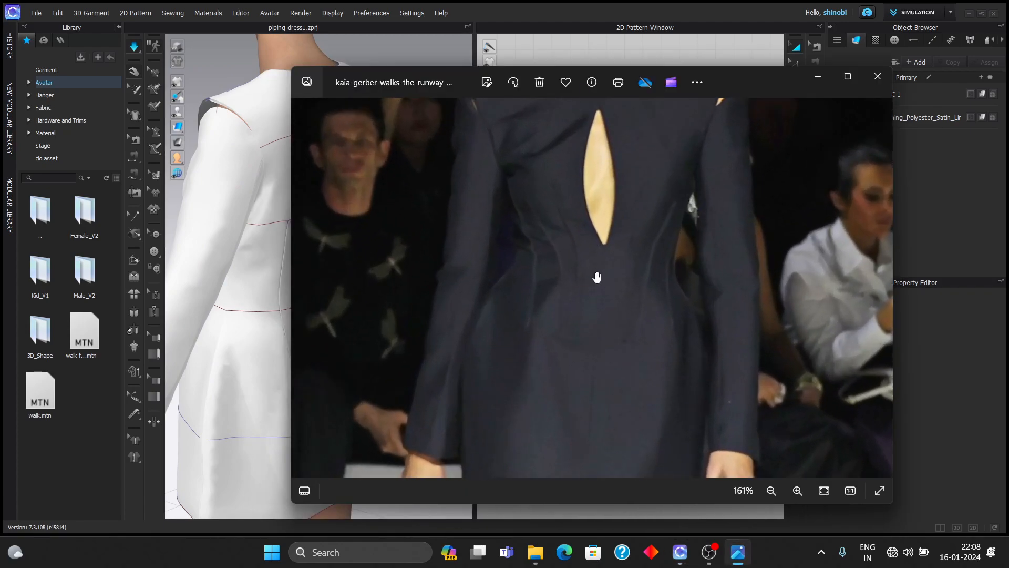
pyautogui.click(813, 82)
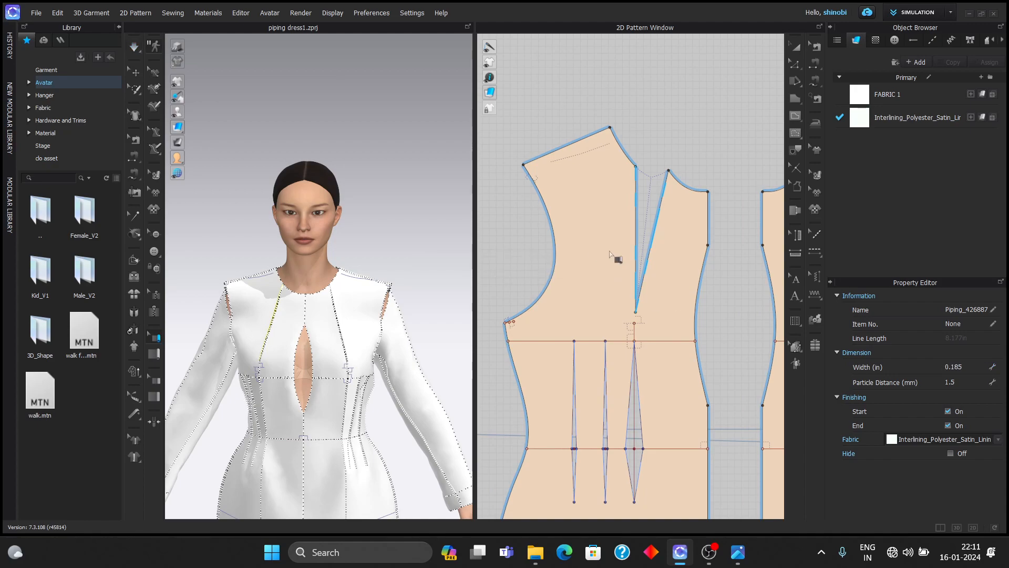
# - Set the wearer's left neckline-dart piping width to 0.185 in and review the dress front
pyautogui.scroll(-2, 613, 254)
pyautogui.click(722, 253)
pyautogui.click(969, 366)
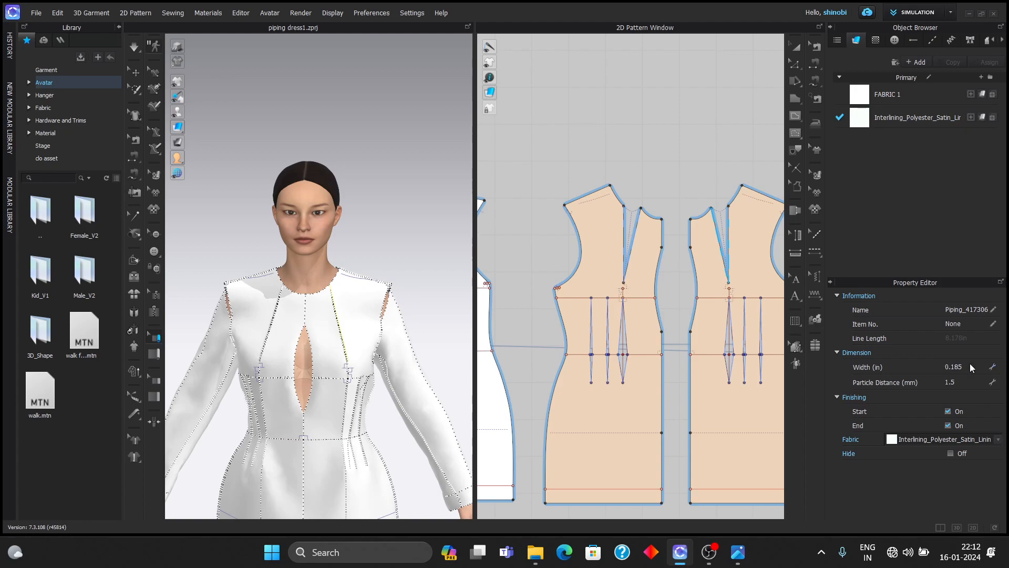
pyautogui.click(401, 250)
pyautogui.scroll(2, 386, 247)
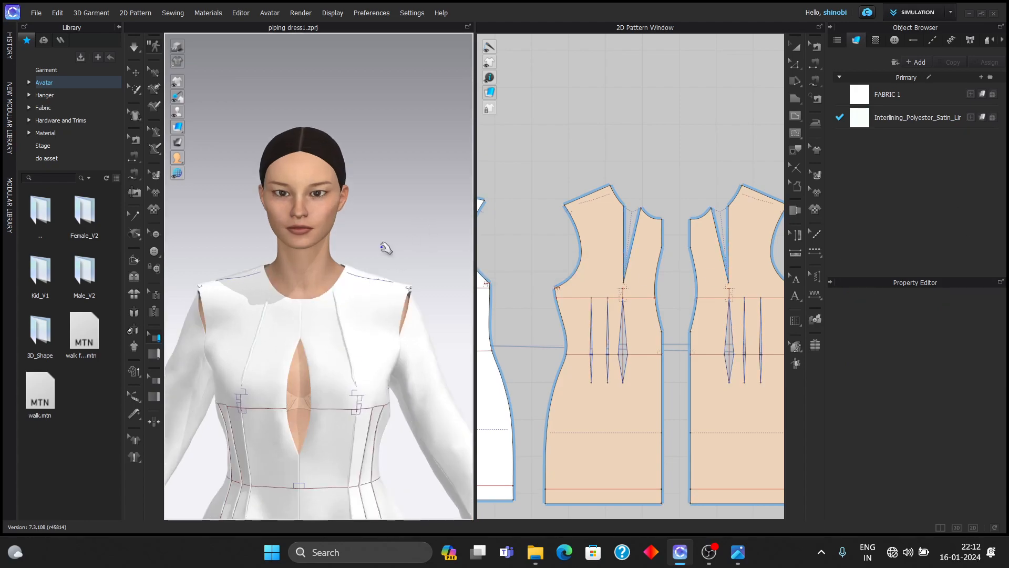
pyautogui.scroll(3, 386, 247)
pyautogui.moveTo(363, 255); pyautogui.dragTo(421, 349, button='right')
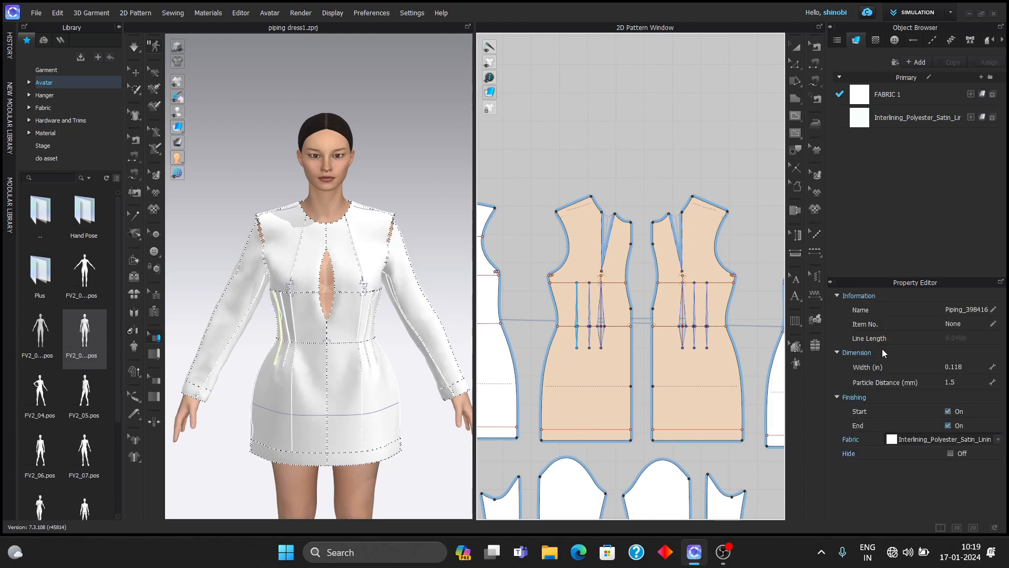
# - Set the waist-dart piping width to 0.185 in on the wearer's right front piece
pyautogui.click(962, 367)
pyautogui.write('.185')
pyautogui.click(590, 316)
pyautogui.click(972, 367)
pyautogui.write('.18')
pyautogui.scroll(2, 615, 310)
pyautogui.click(746, 316)
pyautogui.click(975, 367)
# - Set the waist-dart piping width to 0.185 in on the wearer's left front piece
pyautogui.scroll(5, 687, 311)
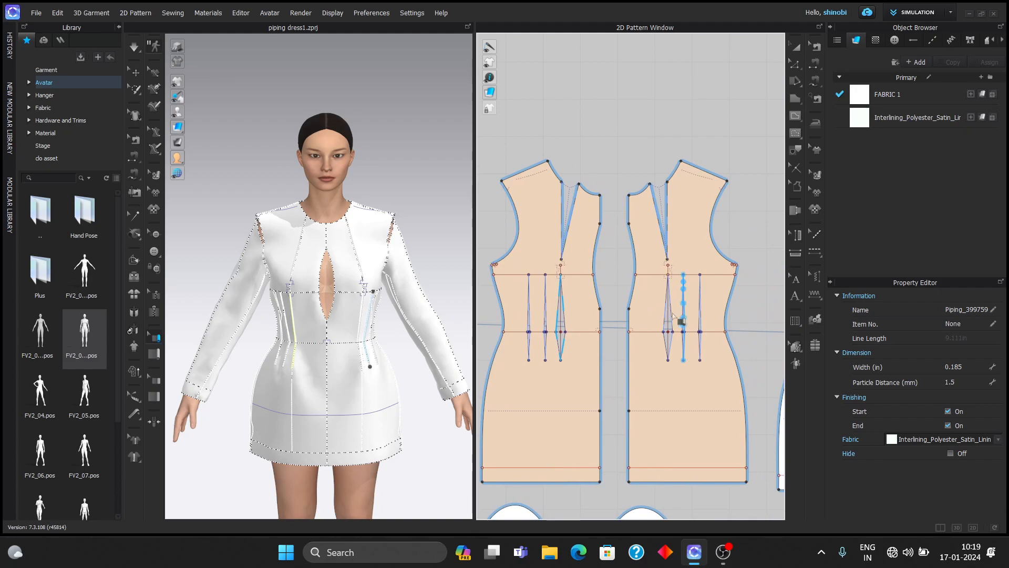
pyautogui.click(722, 303)
pyautogui.click(965, 365)
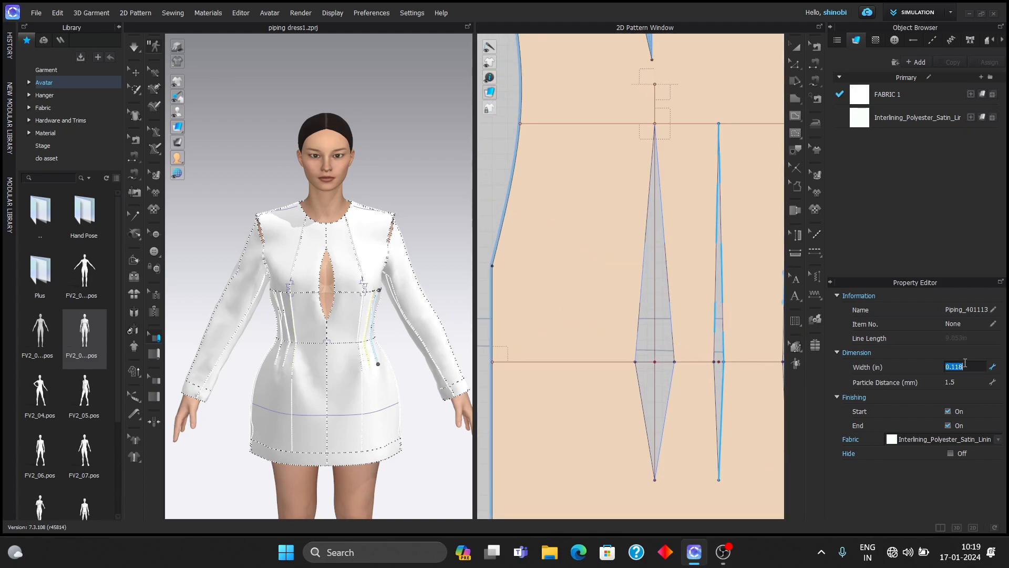
pyautogui.scroll(-2, 595, 336)
pyautogui.click(671, 325)
pyautogui.click(963, 367)
pyautogui.scroll(3, 559, 327)
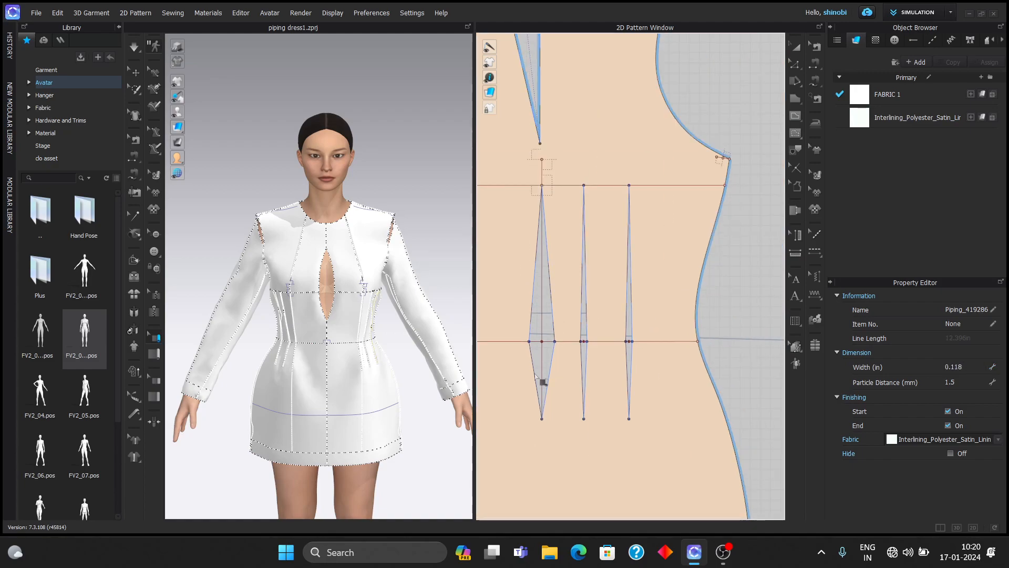
pyautogui.click(546, 395)
pyautogui.scroll(5, 461, 389)
pyautogui.click(965, 367)
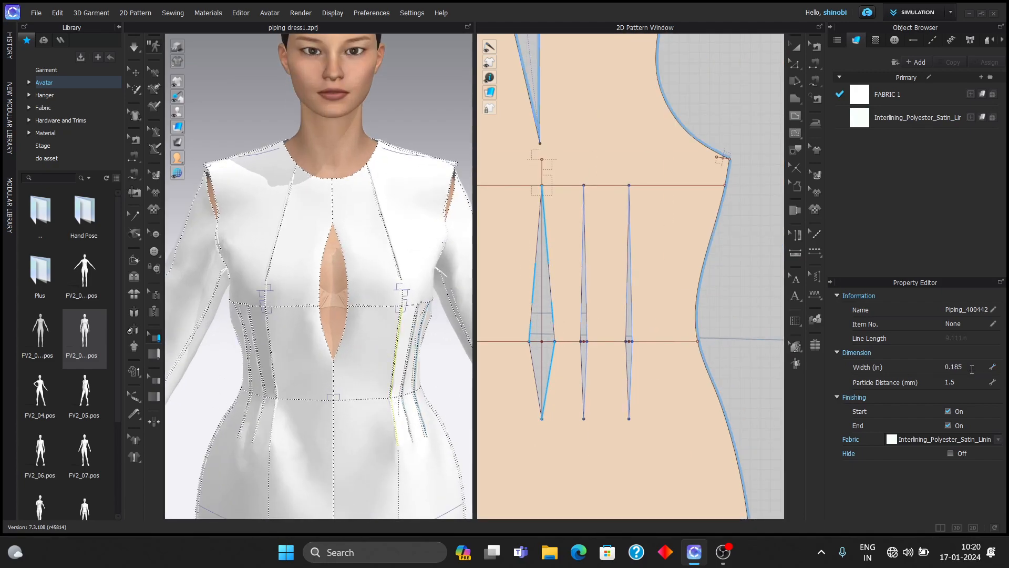
# - Set the dart piping width to 0.185 in on both outer back pieces
pyautogui.scroll(-5, 595, 337)
pyautogui.scroll(2, 592, 334)
pyautogui.click(622, 336)
pyautogui.click(965, 367)
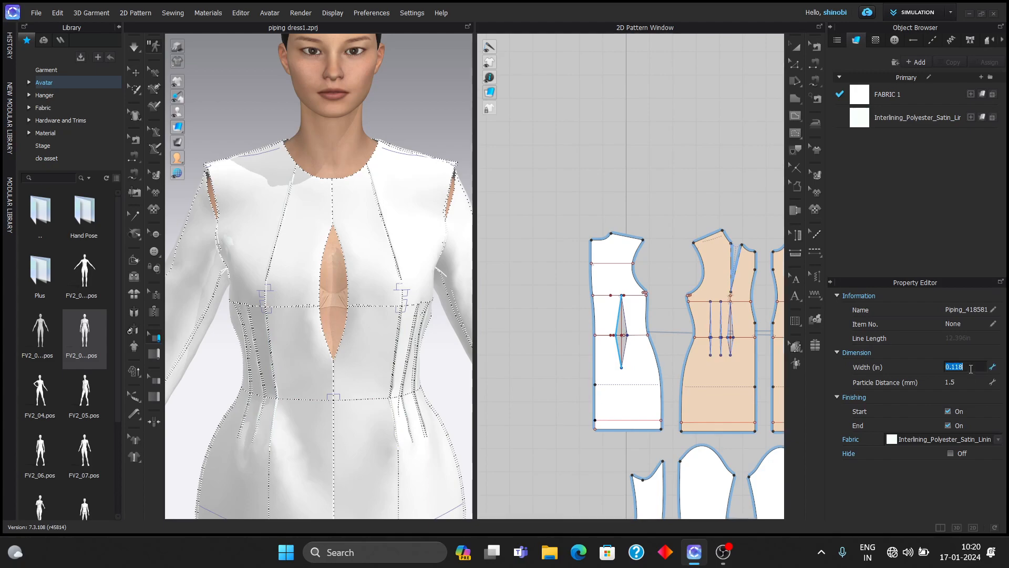
pyautogui.press('Return')
pyautogui.scroll(-3, 585, 323)
pyautogui.click(677, 326)
pyautogui.scroll(5, 660, 294)
pyautogui.click(970, 367)
pyautogui.write('0.185')
pyautogui.press('Return')
# - Simulate the garment and examine the widened piping from the front and side
pyautogui.click(338, 353)
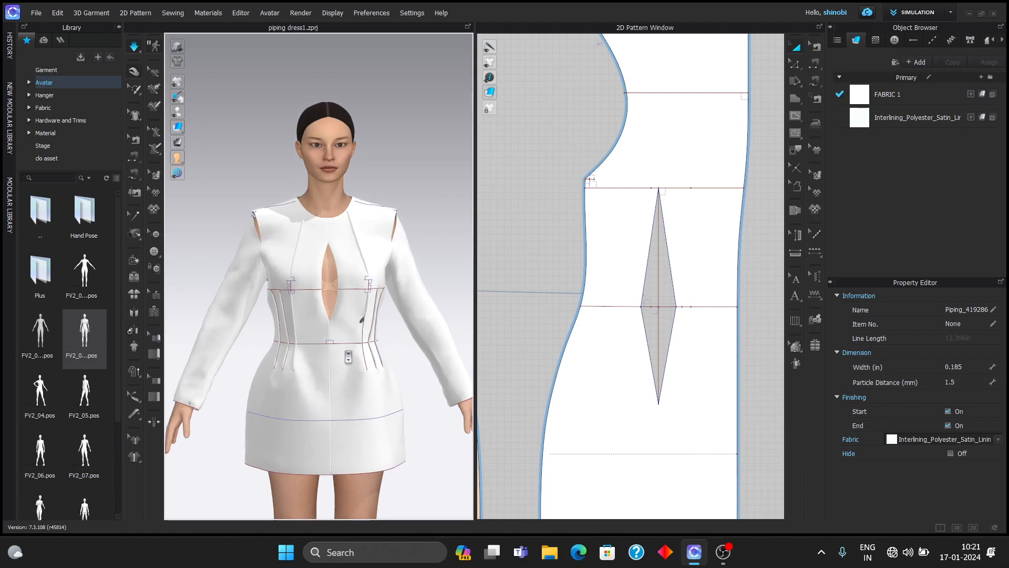
pyautogui.press('space')
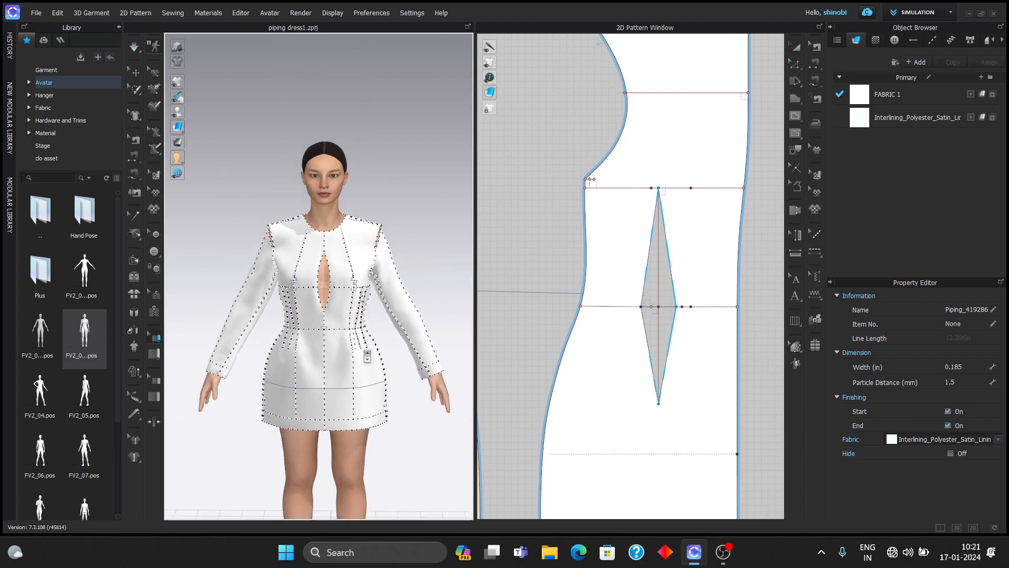
pyautogui.scroll(-5, 557, 333)
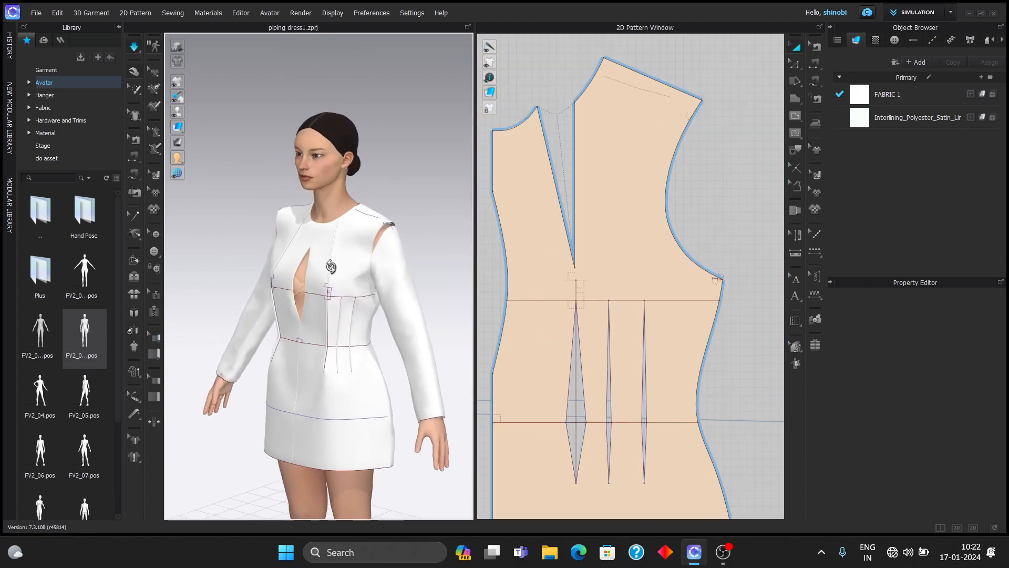
pyautogui.moveTo(354, 270); pyautogui.dragTo(379, 253, button='right')
pyautogui.scroll(3, 369, 248)
pyautogui.scroll(-5, 370, 248)
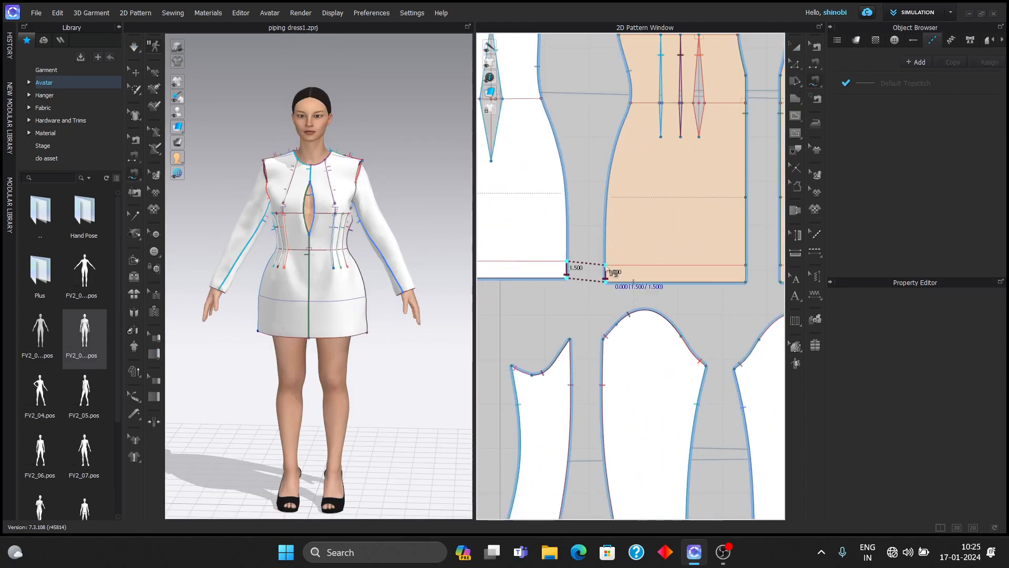
# - Sew the side-seam edges of the skirt hem sections together between the outer front and back pieces
pyautogui.click(605, 265)
pyautogui.scroll(-4, 621, 265)
pyautogui.click(685, 273)
pyautogui.click(703, 265)
pyautogui.scroll(-3, 620, 316)
pyautogui.scroll(4, 515, 221)
# - Sew the centre-back edges of the hem sections on the two outer back pieces together
pyautogui.click(515, 221)
pyautogui.click(516, 209)
pyautogui.scroll(-4, 532, 237)
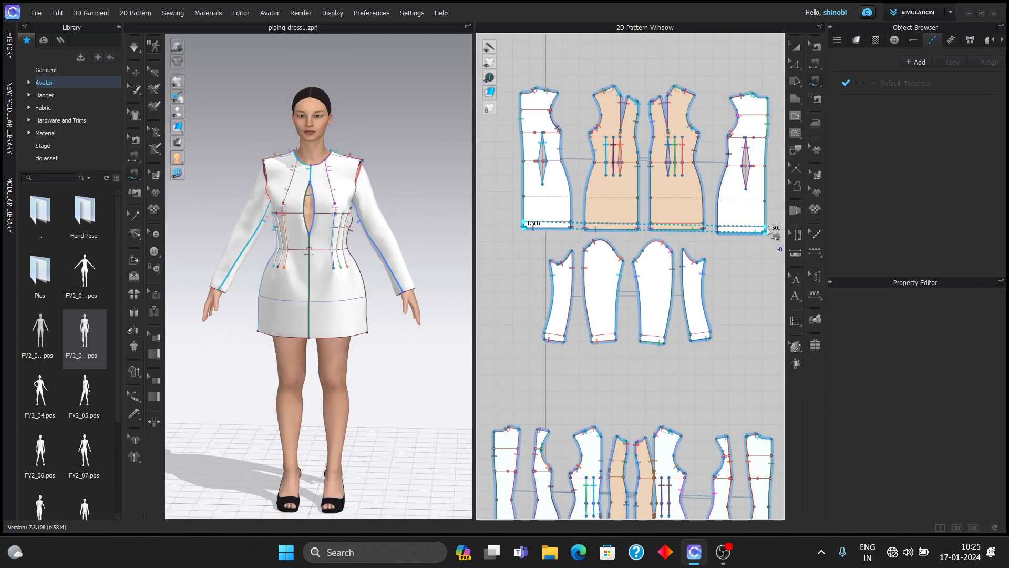
pyautogui.click(767, 232)
pyautogui.click(766, 226)
# - Sew the side edges of the hem sections on the outer under-sleeve and upper-sleeve pieces together
pyautogui.scroll(3, 562, 351)
pyautogui.click(569, 335)
pyautogui.click(569, 324)
pyautogui.click(616, 336)
pyautogui.click(615, 324)
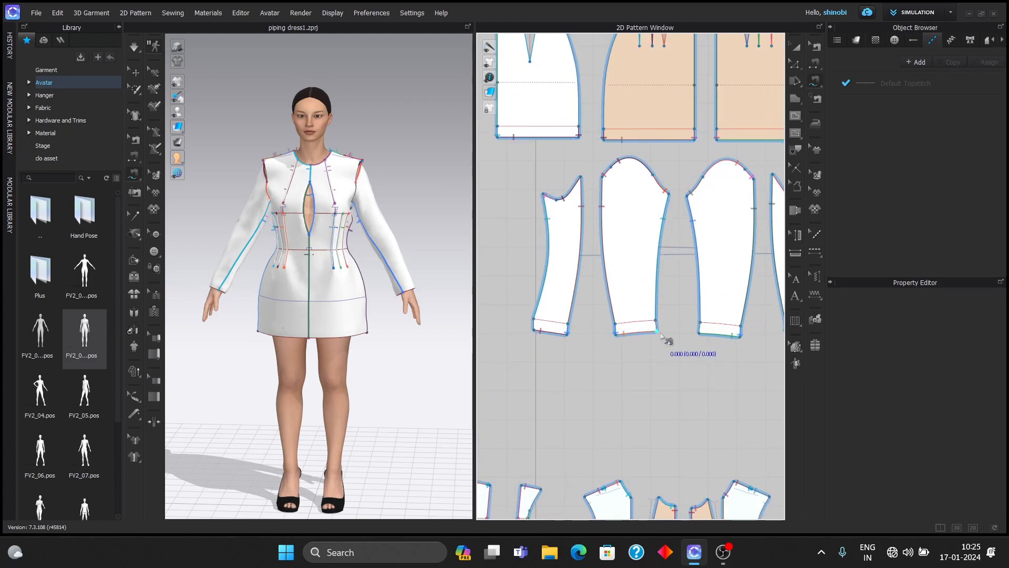
pyautogui.click(536, 321)
# - Sew the armhole edge of the outer front piece to the cap of its matching sleeve
pyautogui.scroll(-4, 568, 84)
pyautogui.moveTo(644, 237); pyautogui.dragTo(684, 442, button='middle')
pyautogui.scroll(4, 630, 223)
pyautogui.click(630, 215)
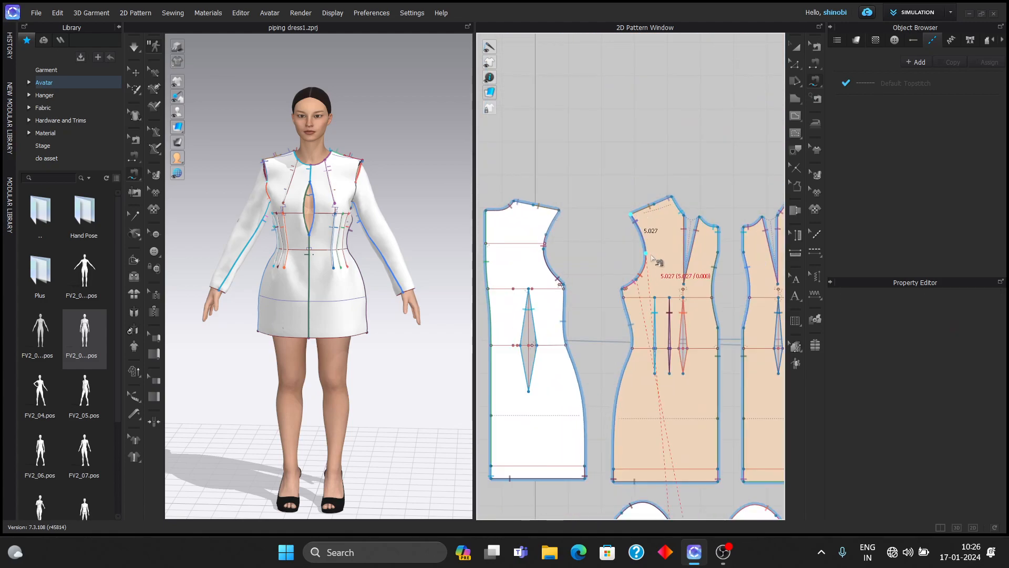
pyautogui.scroll(-5, 646, 255)
pyautogui.scroll(5, 612, 315)
pyautogui.click(608, 281)
pyautogui.click(623, 324)
pyautogui.scroll(-4, 622, 322)
pyautogui.click(595, 285)
pyautogui.click(590, 296)
pyautogui.moveTo(616, 259); pyautogui.dragTo(618, 484, button='middle')
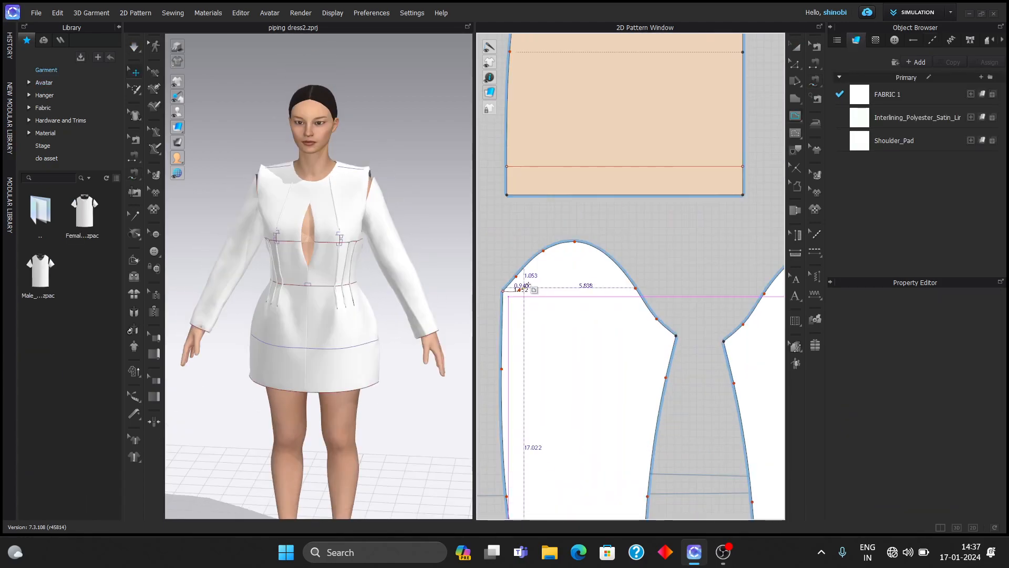
# - Draw a curved internal line about 9.2 in long below the upper sleeve's cap edge and trace the enclosed crescent as a separate pattern
pyautogui.click(544, 268)
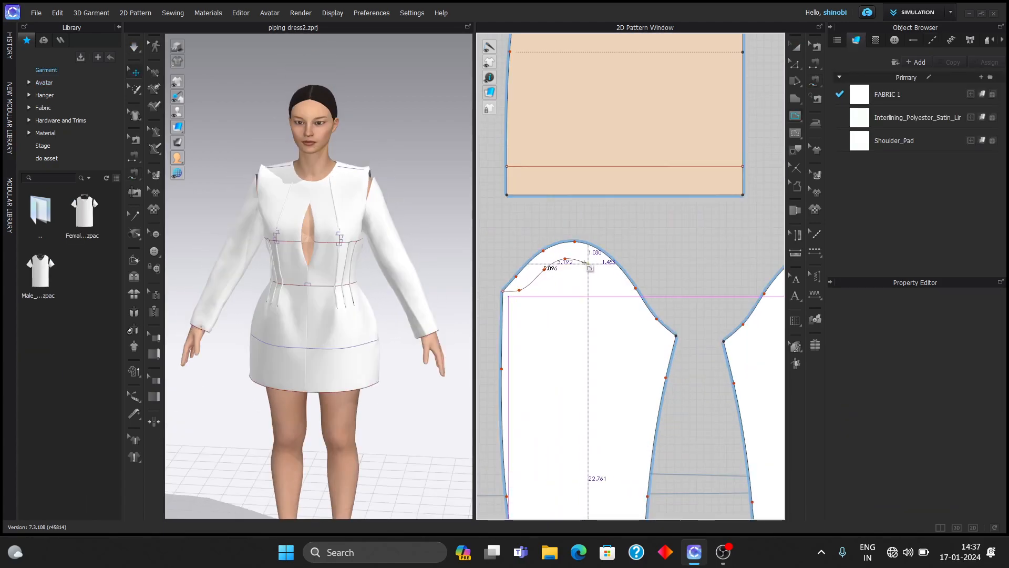
pyautogui.click(646, 307)
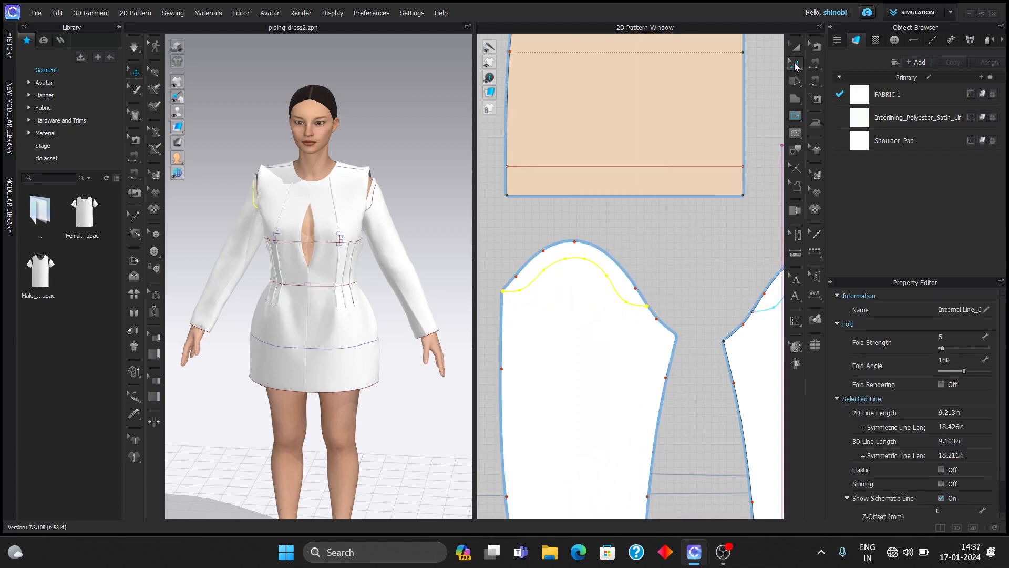
pyautogui.scroll(-2, 604, 285)
pyautogui.click(635, 273)
pyautogui.rightClick(633, 264)
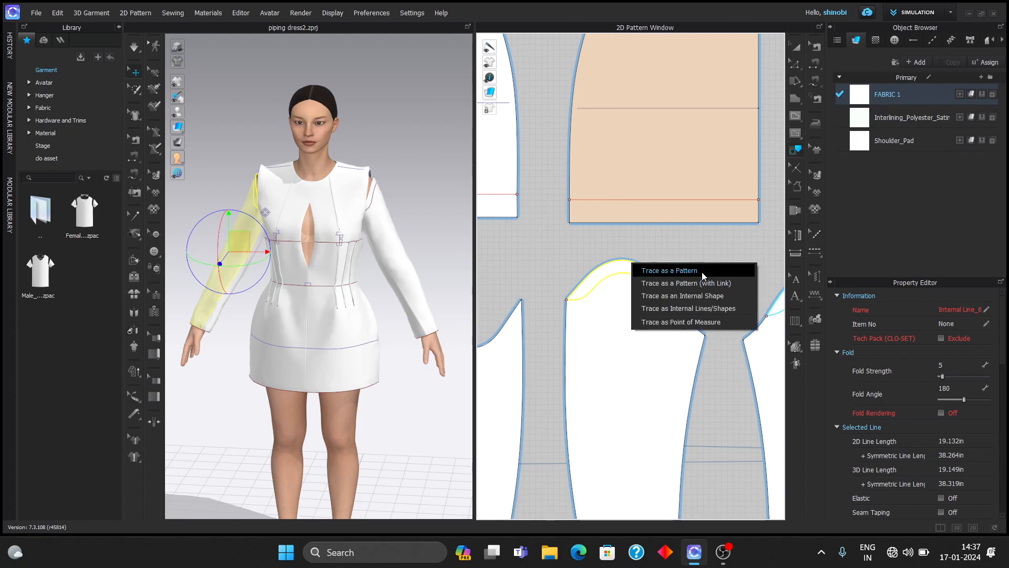
pyautogui.click(701, 272)
pyautogui.scroll(-6, 702, 271)
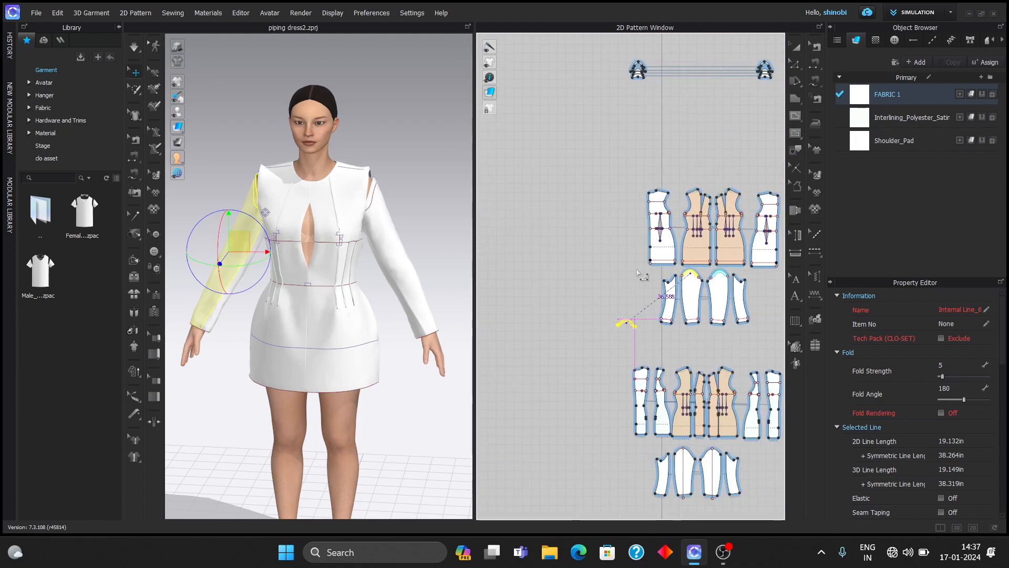
pyautogui.click(627, 322)
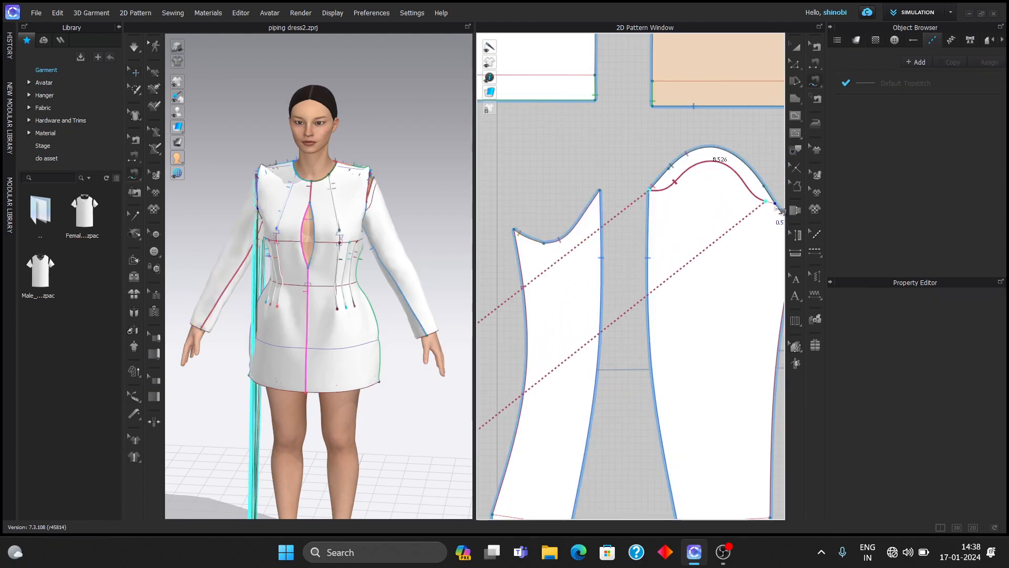
# - Sew the crescent piece to the sleeve cap and superimpose it under the sleeve head on the avatar
pyautogui.click(777, 206)
pyautogui.scroll(-3, 757, 210)
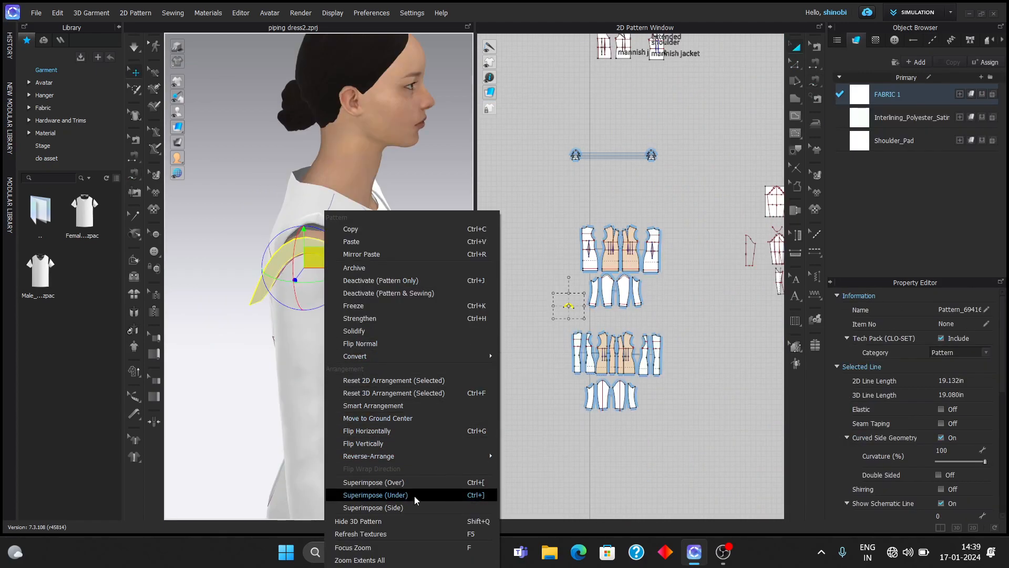
pyautogui.click(414, 496)
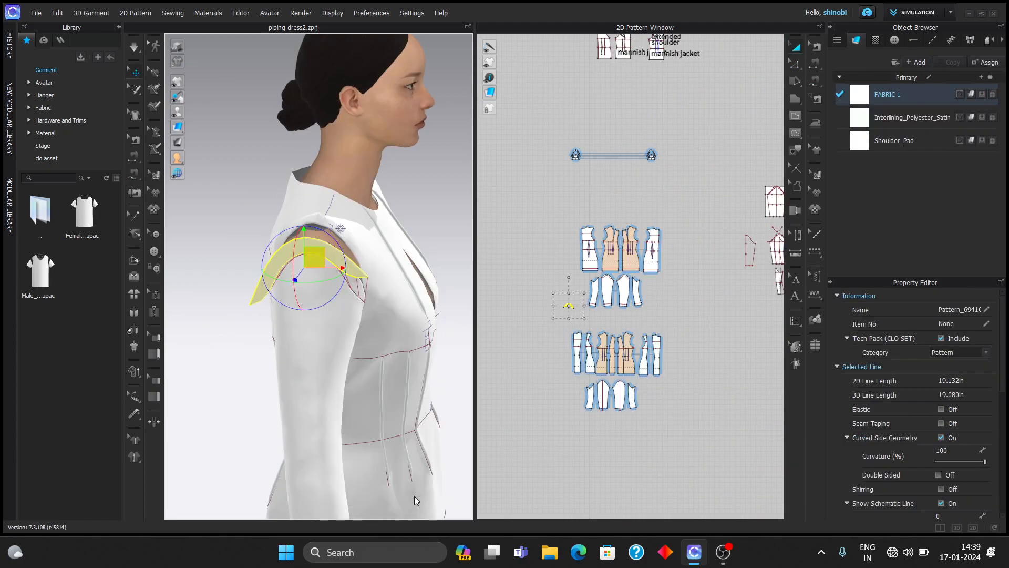
pyautogui.click(309, 262)
pyautogui.moveTo(309, 263); pyautogui.dragTo(243, 264, button='right')
pyautogui.scroll(-2, 243, 265)
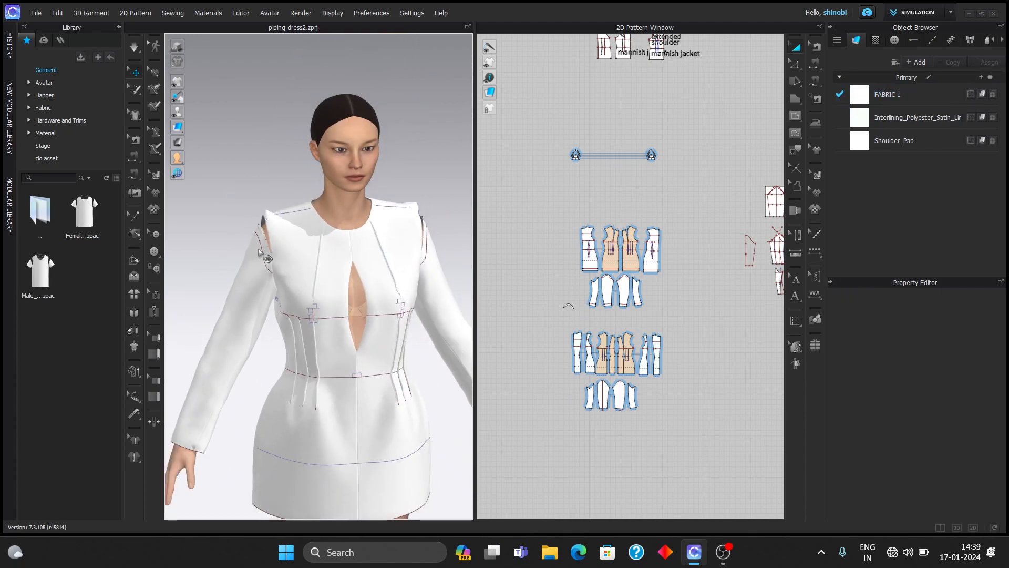
# - Clone the crescent sleeve-head piece as a linked symmetric pattern for the other sleeve and simulate the garment
pyautogui.scroll(5, 551, 305)
pyautogui.rightClick(620, 319)
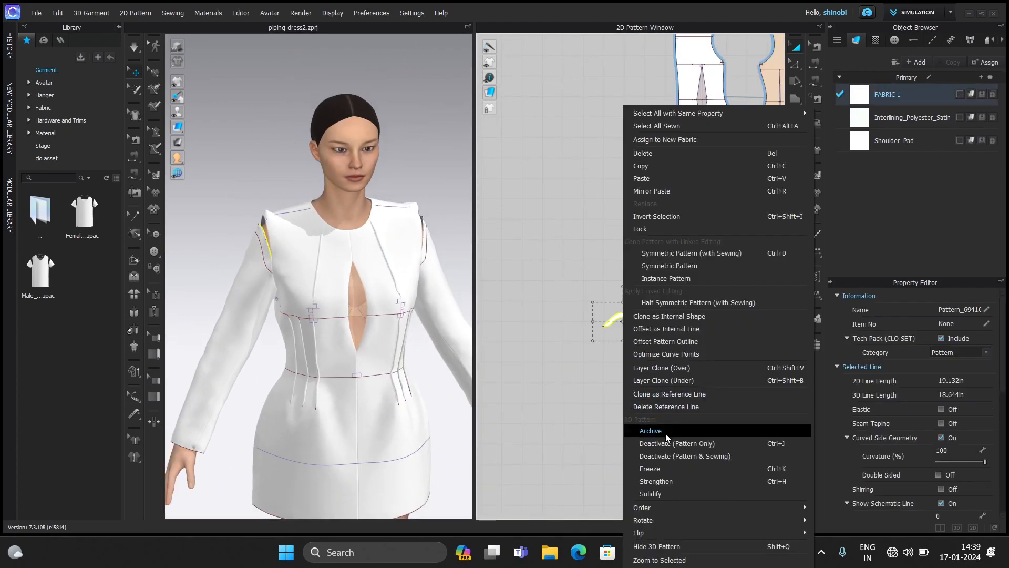
pyautogui.click(703, 260)
pyautogui.click(504, 289)
pyautogui.press('space')
pyautogui.moveTo(396, 287); pyautogui.dragTo(403, 266, button='right')
pyautogui.scroll(-3, 294, 264)
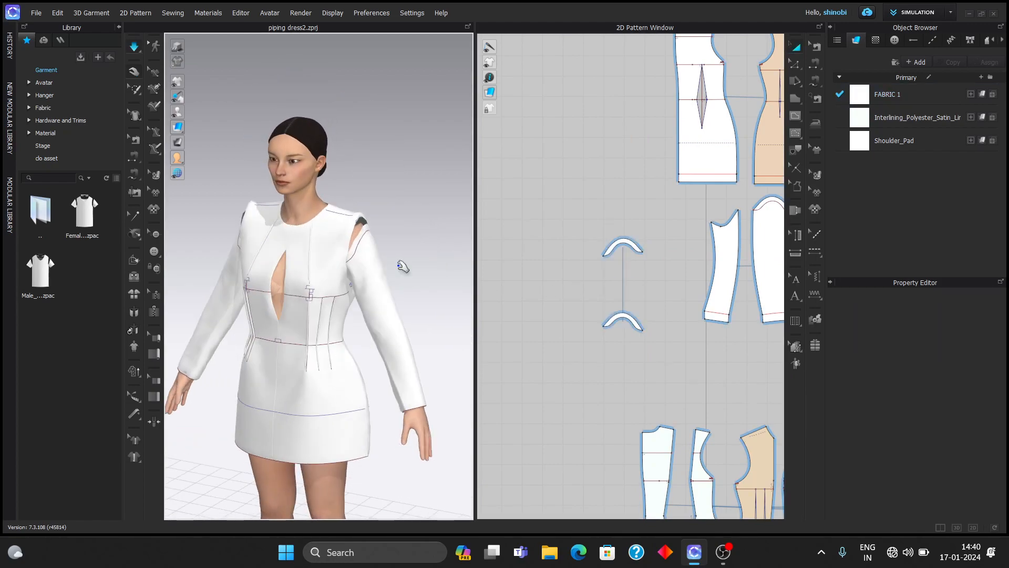
pyautogui.scroll(3, 388, 267)
pyautogui.scroll(-2, 377, 262)
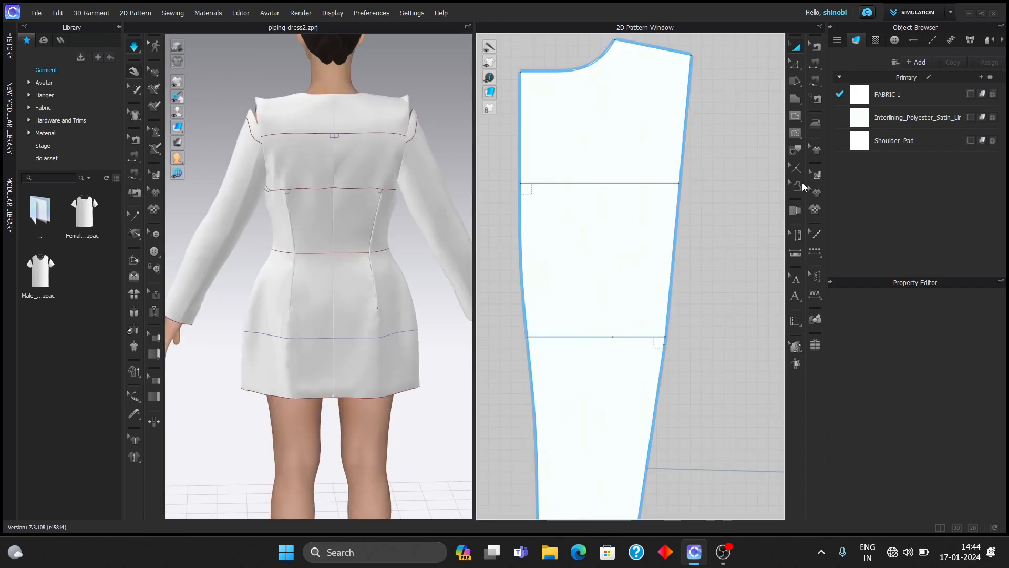
# - Start an internal outline on the centre-back lining piece along the waistline, up the princess seam edge and across the shoulder
pyautogui.scroll(-3, 526, 352)
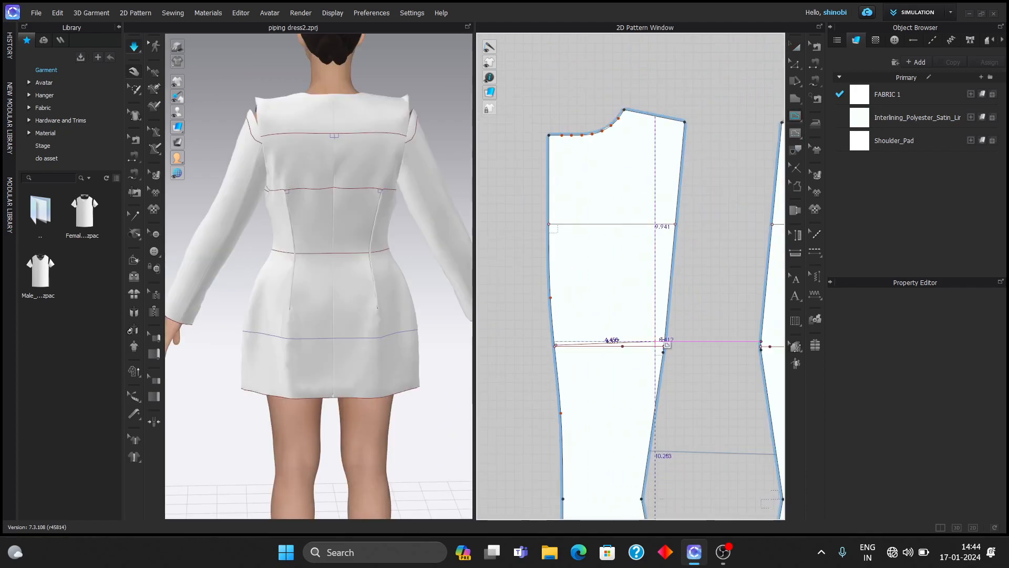
pyautogui.scroll(3, 642, 348)
pyautogui.scroll(-3, 637, 347)
pyautogui.scroll(3, 637, 350)
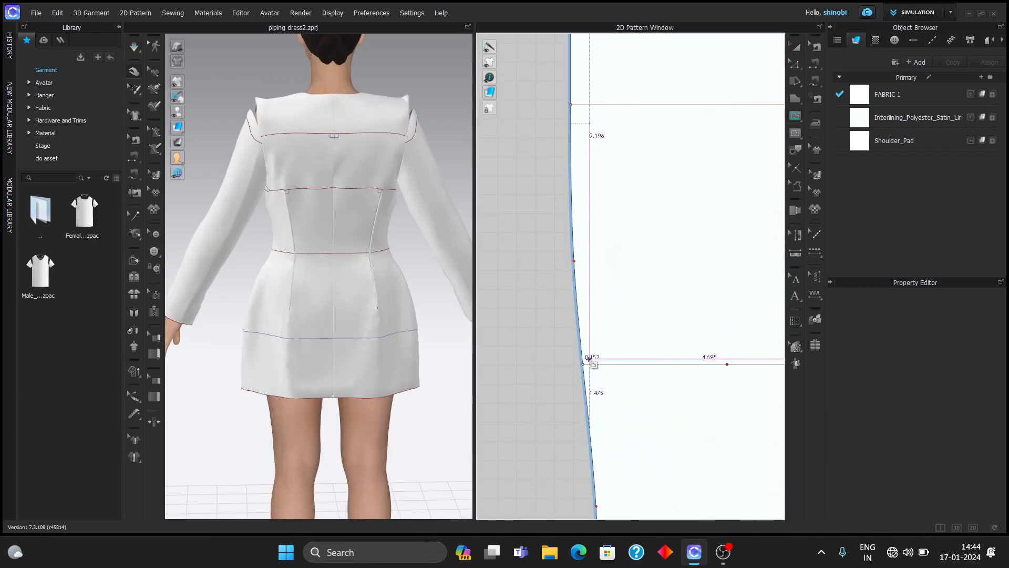
pyautogui.scroll(-2, 700, 351)
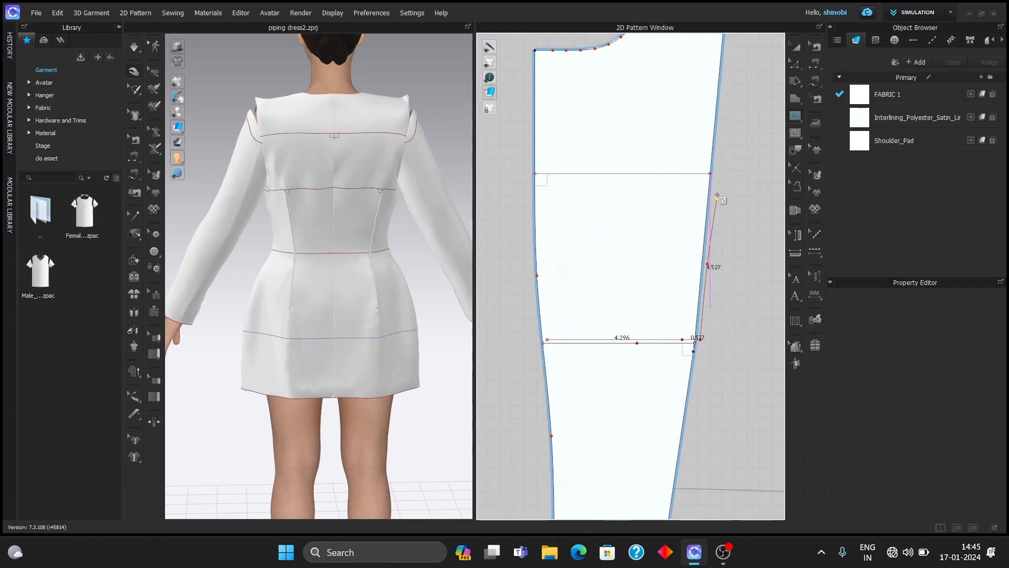
pyautogui.keyDown('ctrl'); pyautogui.click(728, 55); pyautogui.keyUp('ctrl')
pyautogui.moveTo(721, 79); pyautogui.dragTo(649, 277, button='middle')
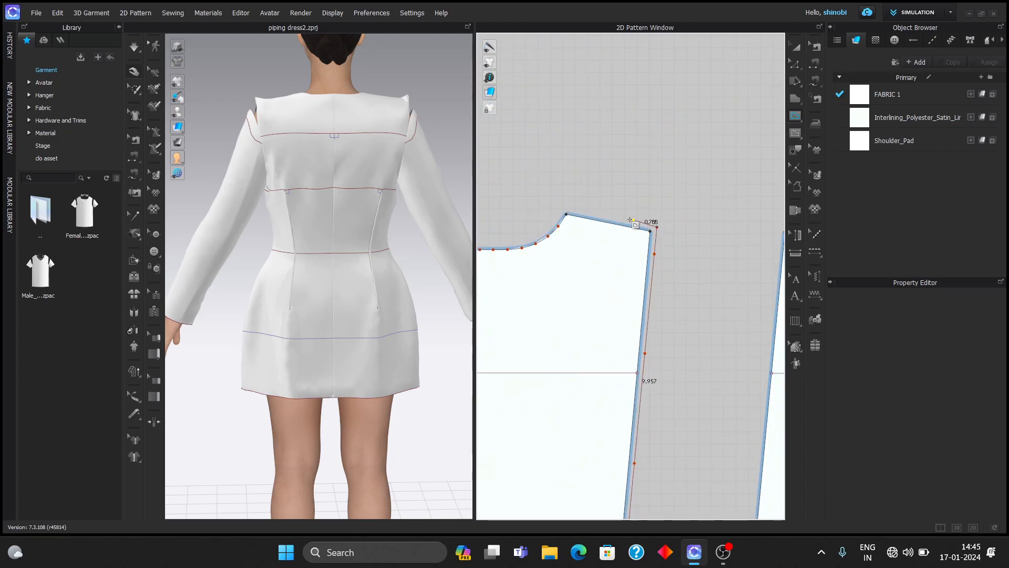
pyautogui.moveTo(496, 242); pyautogui.dragTo(548, 256, button='middle')
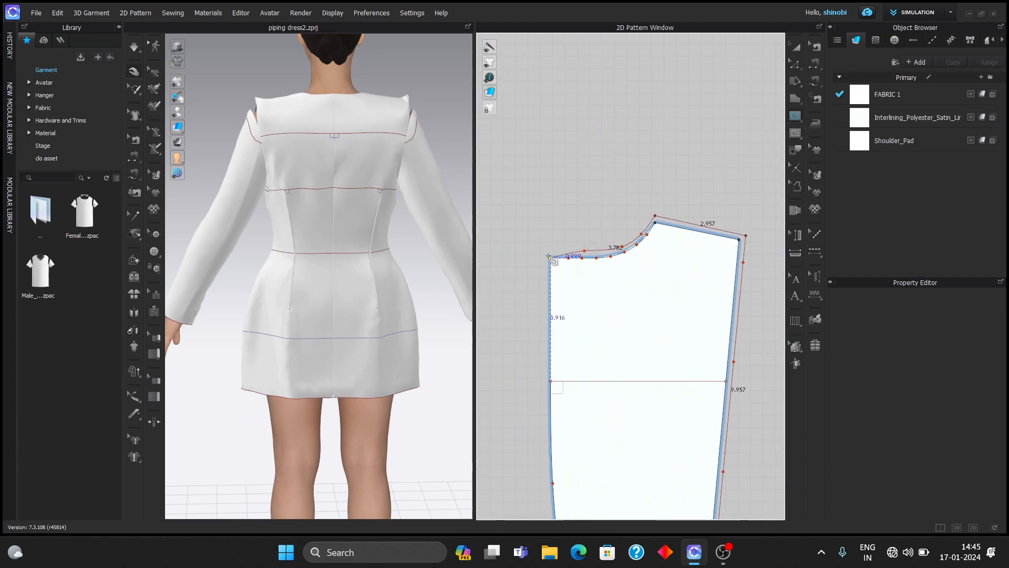
# - Continue the centre-back lining outline to the neckline's centre end, down the centre-back edge, and close it at the waistline
pyautogui.click(546, 251)
pyautogui.scroll(-4, 543, 320)
pyautogui.scroll(5, 543, 324)
pyautogui.moveTo(546, 386); pyautogui.dragTo(549, 157, button='middle')
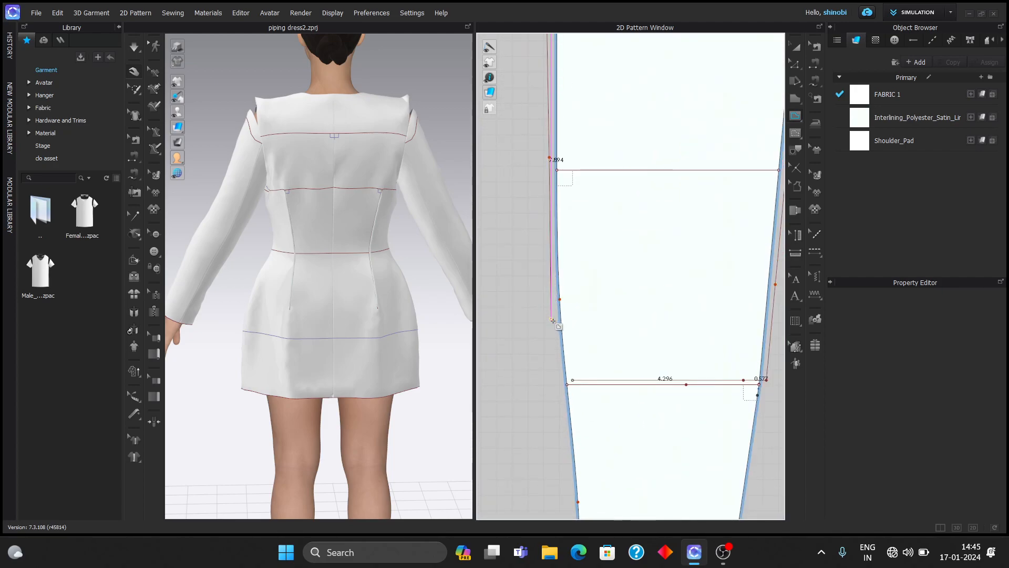
pyautogui.scroll(5, 563, 378)
pyautogui.click(566, 392)
pyautogui.click(610, 392)
pyautogui.scroll(-7, 604, 379)
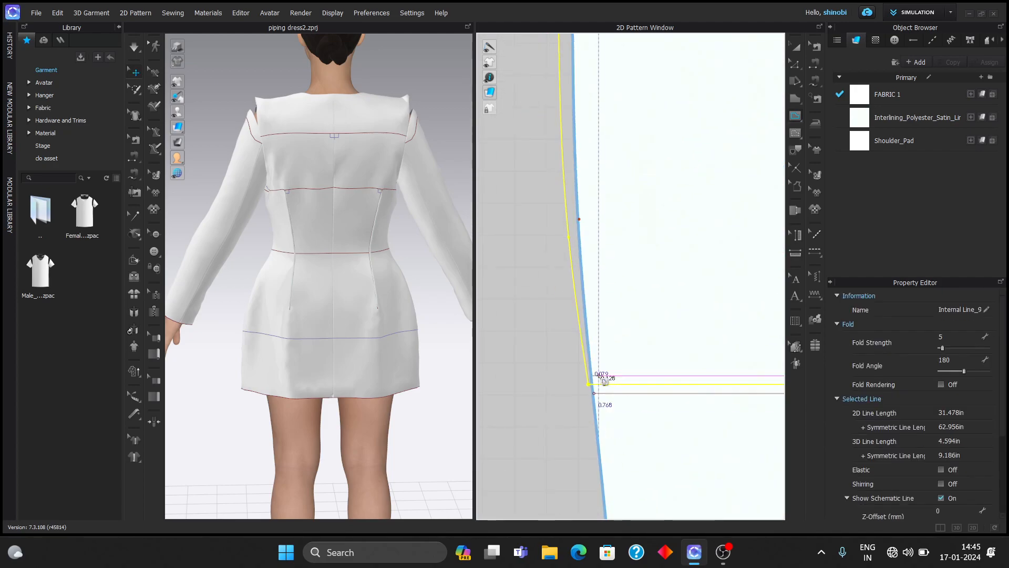
# - Turn on bonding for the outlined upper area of the centre-back lining and choose the Reinforcement preset
pyautogui.press('a')
pyautogui.scroll(-3, 939, 498)
pyautogui.click(941, 497)
pyautogui.scroll(-2, 938, 499)
pyautogui.click(929, 483)
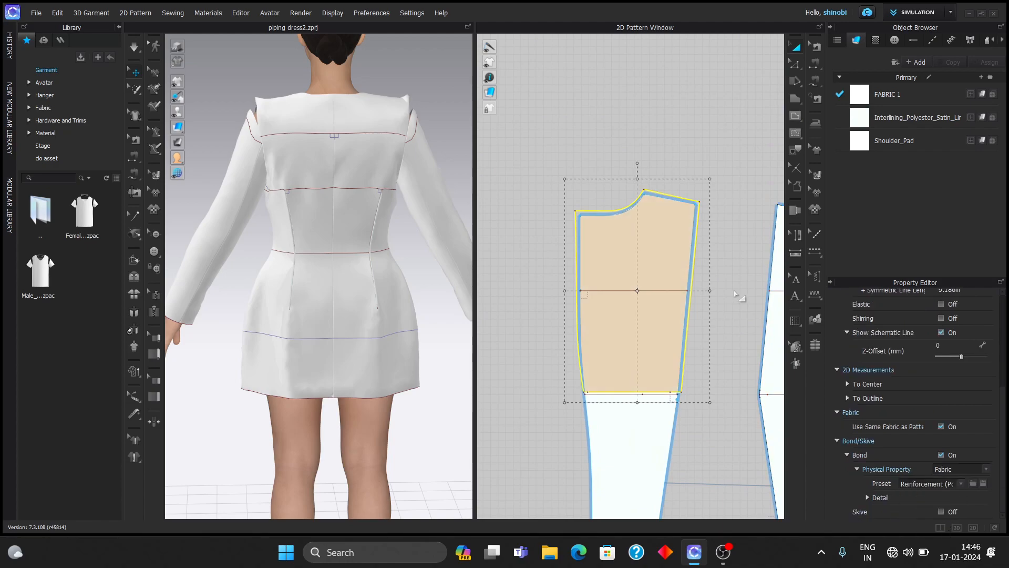
pyautogui.click(734, 294)
# - Start an internal outline on the side-back lining piece along the waistline and up to the underarm corner
pyautogui.scroll(-6, 731, 294)
pyautogui.scroll(5, 597, 295)
pyautogui.scroll(-7, 549, 285)
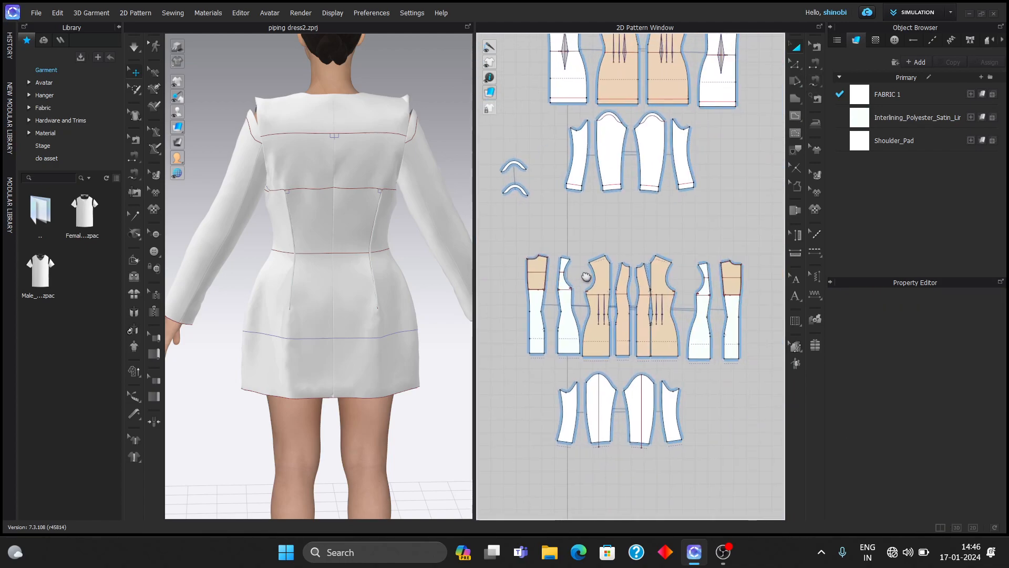
pyautogui.scroll(4, 541, 281)
pyautogui.click(796, 116)
pyautogui.scroll(12, 586, 302)
pyautogui.click(538, 256)
pyautogui.scroll(-5, 539, 256)
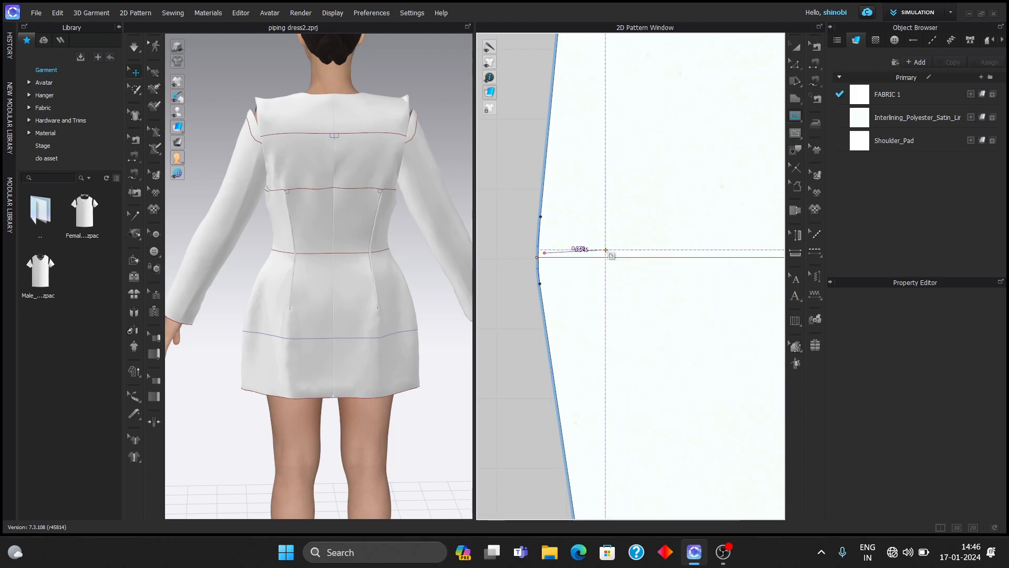
pyautogui.scroll(6, 700, 271)
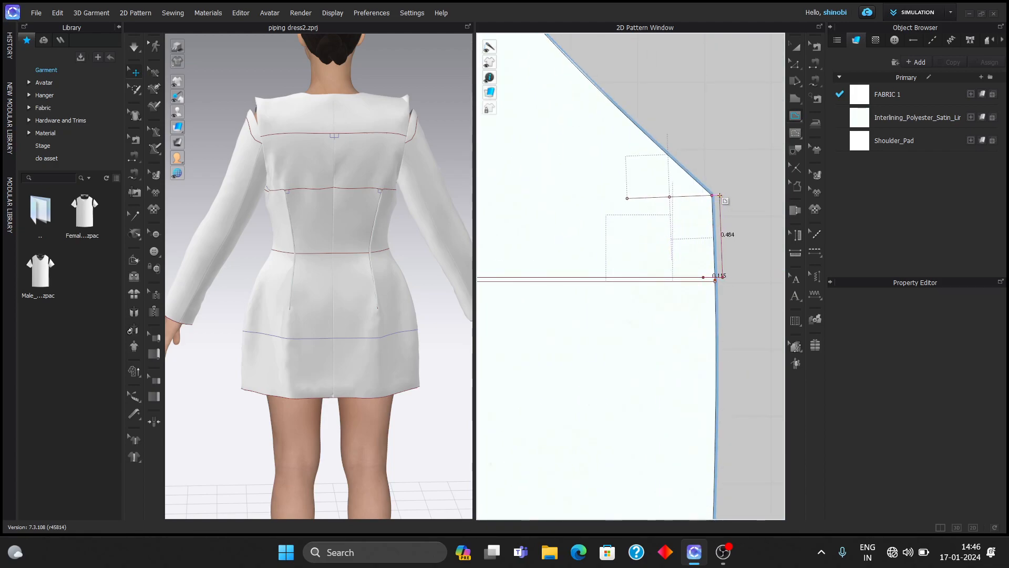
# - Continue the side-back lining outline with curve points around the armhole up to the shoulder tip
pyautogui.scroll(-2, 719, 190)
pyautogui.keyDown('ctrl'); pyautogui.click(629, 100); pyautogui.keyUp('ctrl')
pyautogui.moveTo(643, 137); pyautogui.dragTo(720, 408, button='middle')
pyautogui.keyDown('ctrl'); pyautogui.click(620, 107); pyautogui.keyUp('ctrl')
pyautogui.moveTo(642, 46); pyautogui.dragTo(564, 417, button='middle')
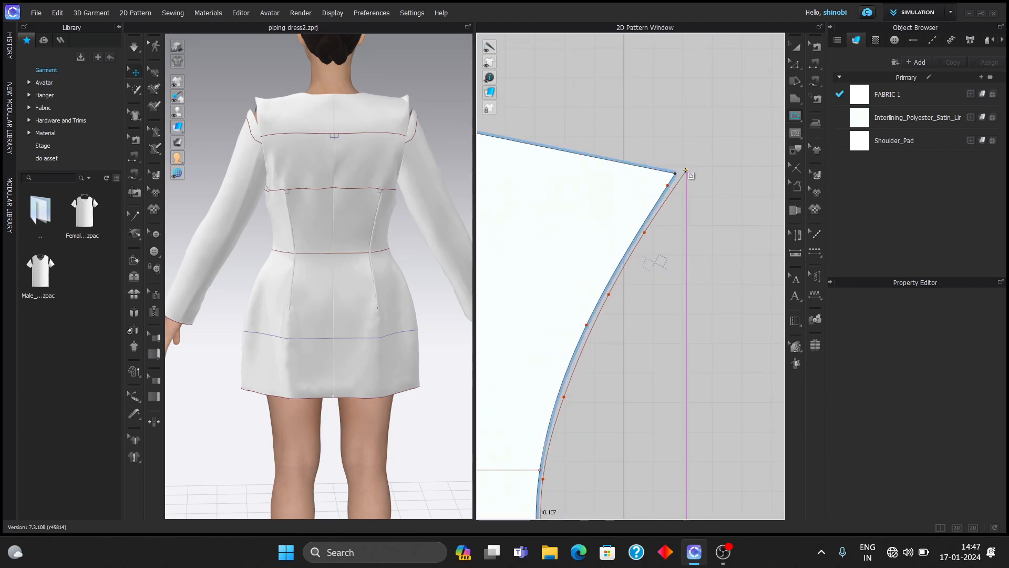
pyautogui.click(686, 171)
# - Close the side-back lining outline across the shoulder and down the princess seam edge to its starting point at the waistline
pyautogui.moveTo(611, 154); pyautogui.dragTo(696, 219, button='middle')
pyautogui.click(548, 250)
pyautogui.moveTo(533, 334); pyautogui.dragTo(586, 134, button='middle')
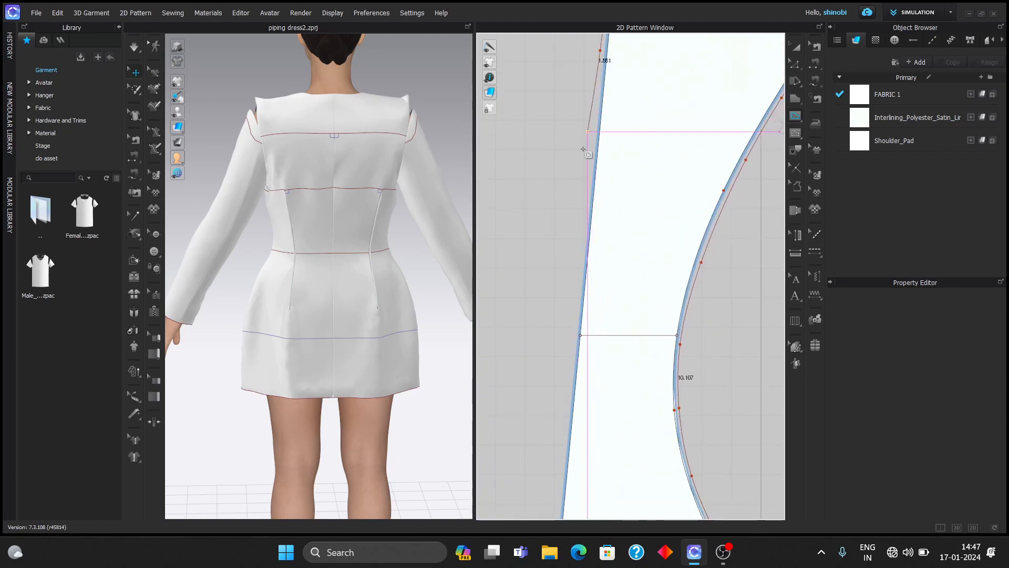
pyautogui.scroll(3, 581, 242)
pyautogui.scroll(-5, 581, 263)
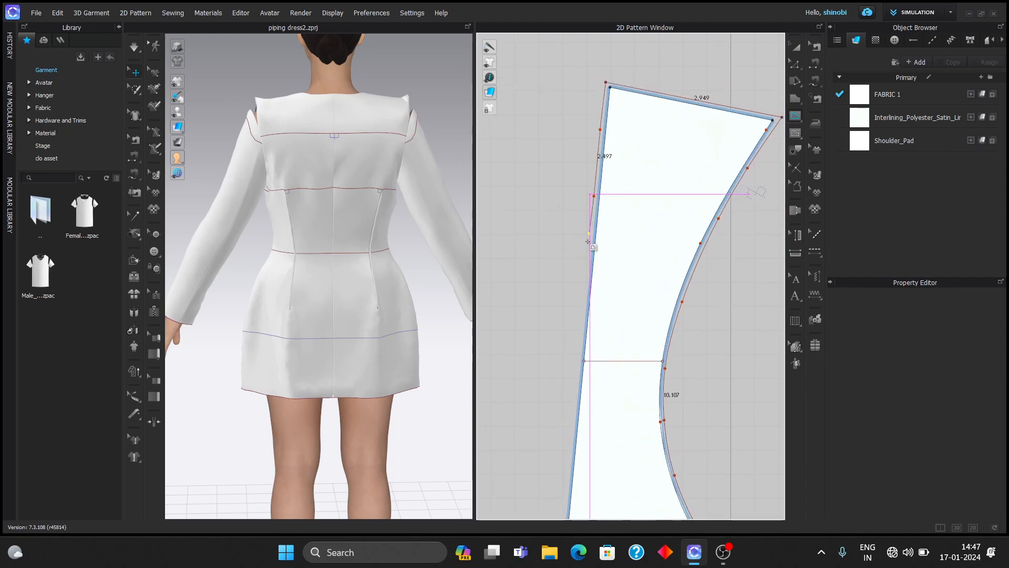
pyautogui.scroll(4, 582, 303)
pyautogui.scroll(-4, 575, 423)
pyautogui.moveTo(575, 422); pyautogui.dragTo(627, 199, button='middle')
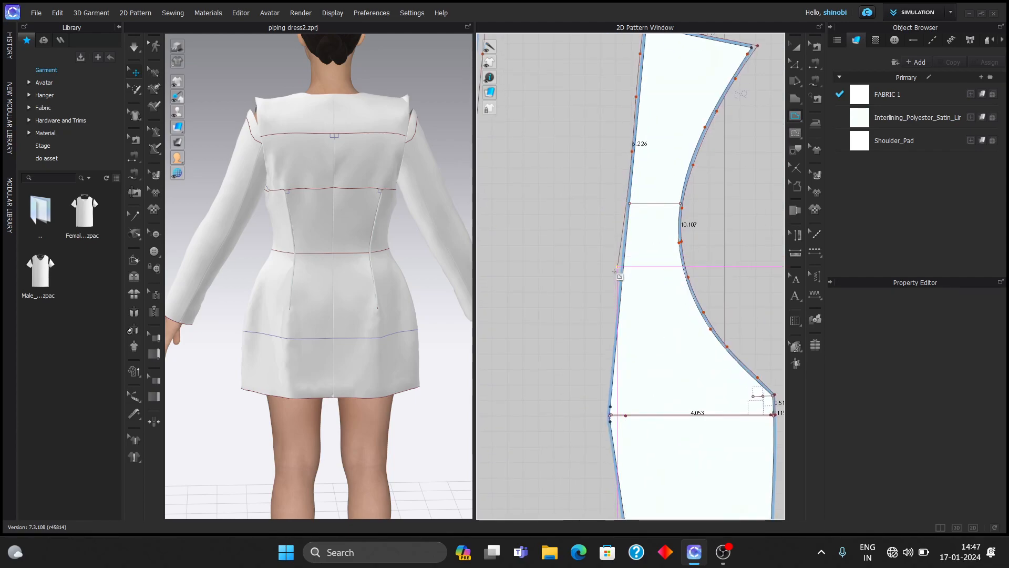
pyautogui.scroll(3, 609, 342)
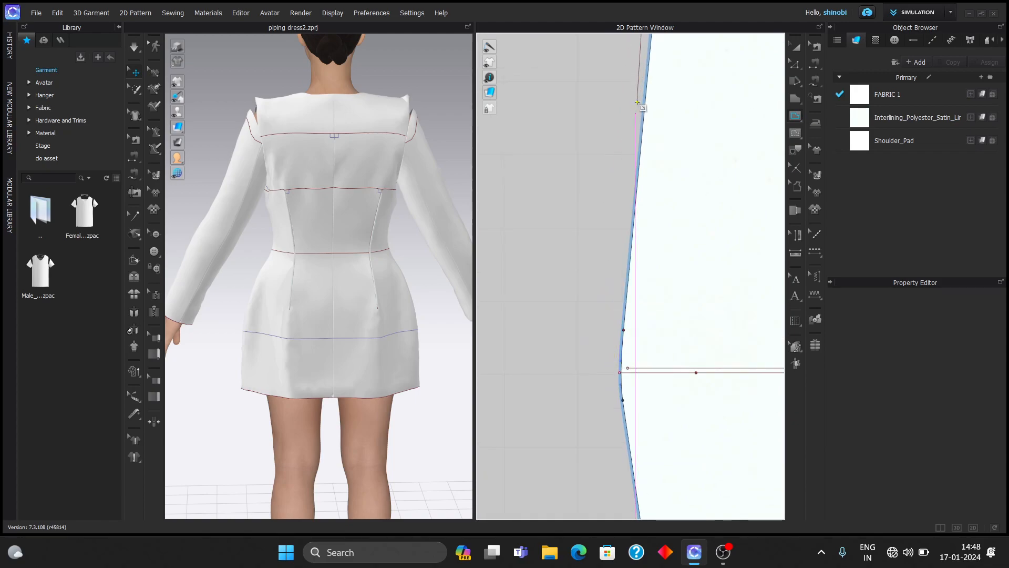
pyautogui.scroll(3, 603, 358)
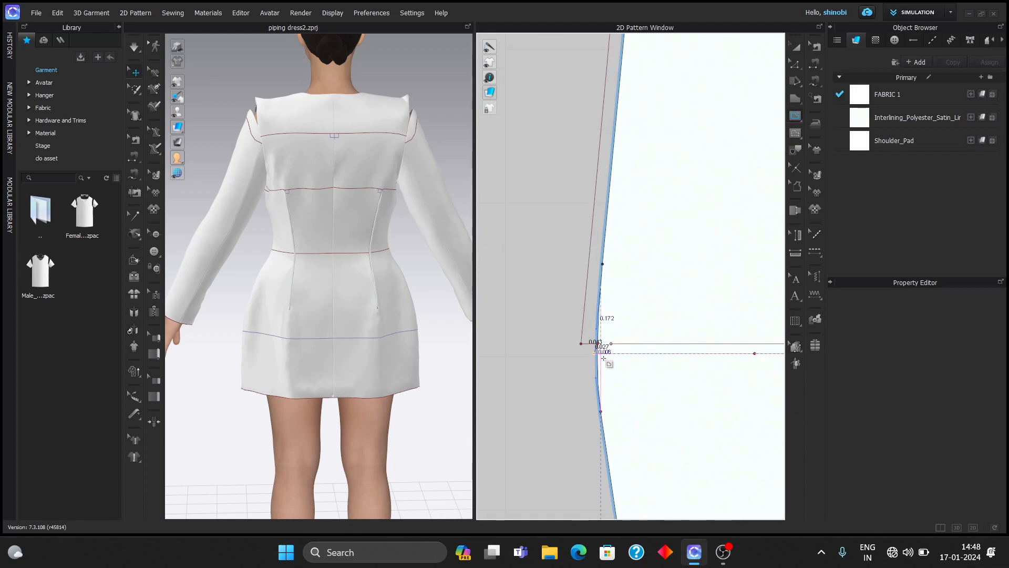
pyautogui.click(610, 344)
# - Turn on bonding for the outlined upper area of the side-back lining and choose its physical property preset
pyautogui.scroll(-2, 959, 478)
pyautogui.click(942, 498)
pyautogui.scroll(-2, 958, 486)
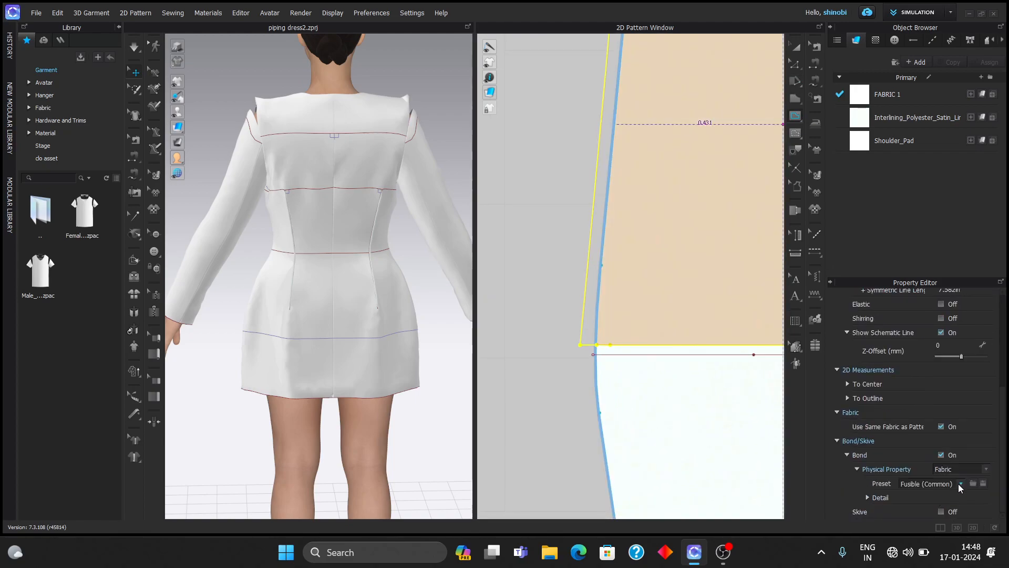
pyautogui.click(934, 529)
# - Add 32 mm wide seam taping along the selected hem edges of the outer front and back pieces
pyautogui.scroll(-10, 637, 337)
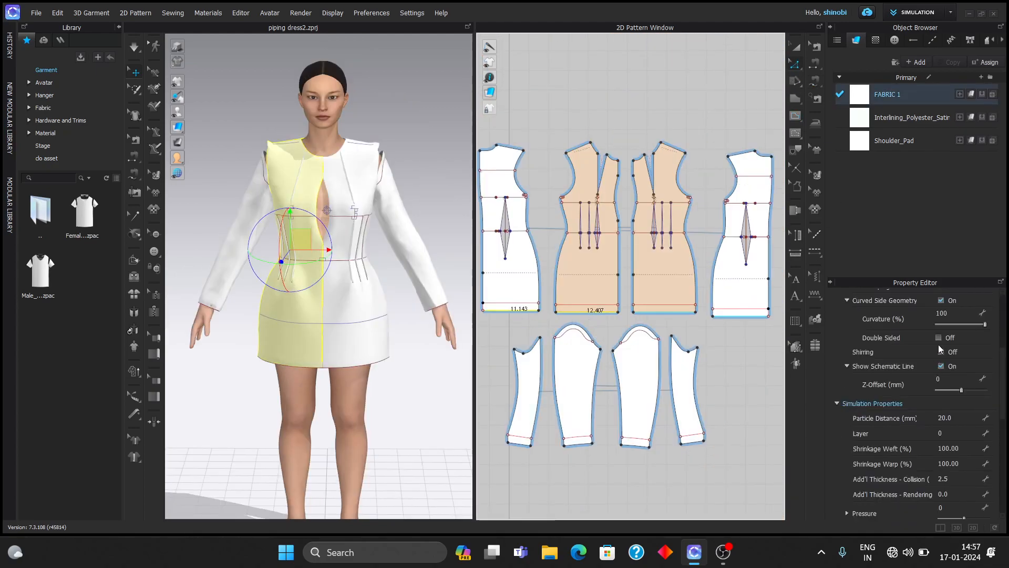
pyautogui.click(942, 413)
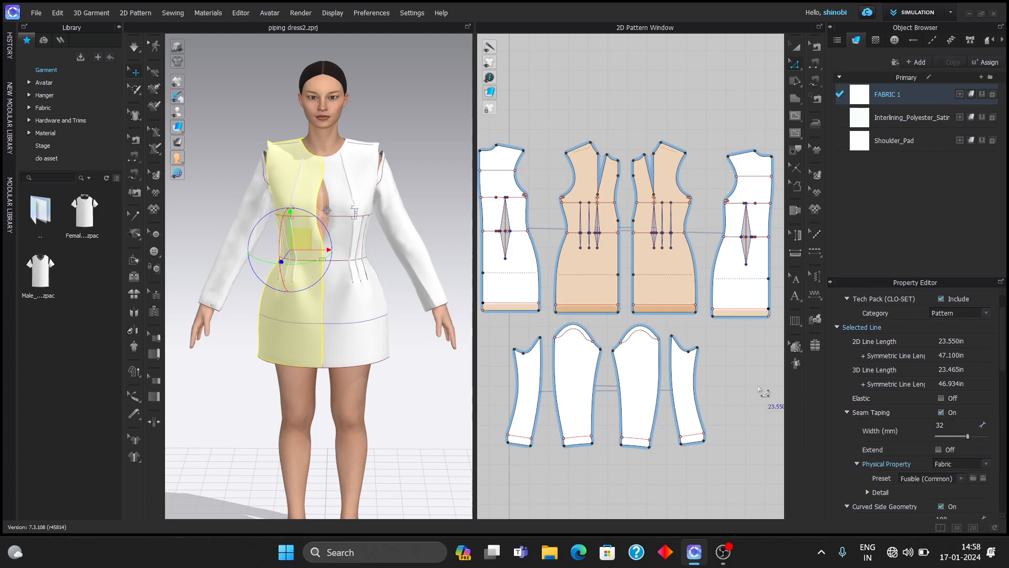
# - Add seam taping along the hem edges of the outer sleeve pieces
pyautogui.click(578, 444)
pyautogui.click(941, 412)
pyautogui.moveTo(966, 436); pyautogui.dragTo(967, 438)
pyautogui.click(762, 398)
# - Add 20 mm wide seam taping along the armhole edges of the upper and under sleeve pieces and simulate
pyautogui.scroll(-3, 408, 345)
pyautogui.scroll(4, 535, 334)
pyautogui.click(531, 361)
pyautogui.keyDown('shift'); pyautogui.click(618, 328); pyautogui.keyUp('shift')
pyautogui.keyDown('shift'); pyautogui.click(642, 359); pyautogui.keyUp('shift')
pyautogui.click(941, 412)
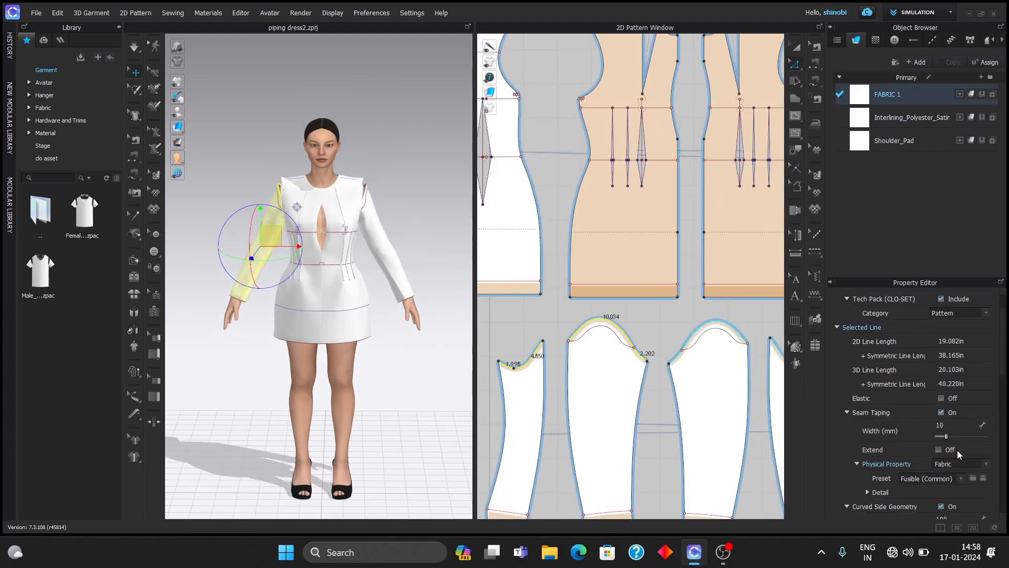
pyautogui.moveTo(947, 437)
pyautogui.mouseDown()
pyautogui.moveTo(965, 437)
pyautogui.moveTo(957, 436)
pyautogui.mouseUp()
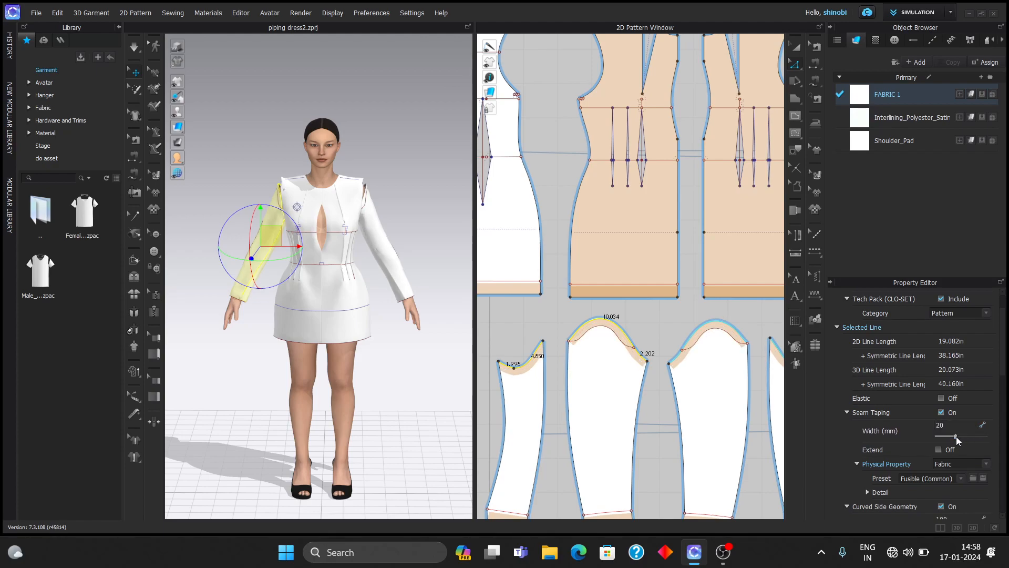
pyautogui.click(760, 393)
pyautogui.scroll(-2, 344, 297)
pyautogui.press('space')
# - Replace the main dress fabric with Cotton_Gabardine from the fabric library and simulate the garment
pyautogui.moveTo(41, 392); pyautogui.dragTo(894, 100)
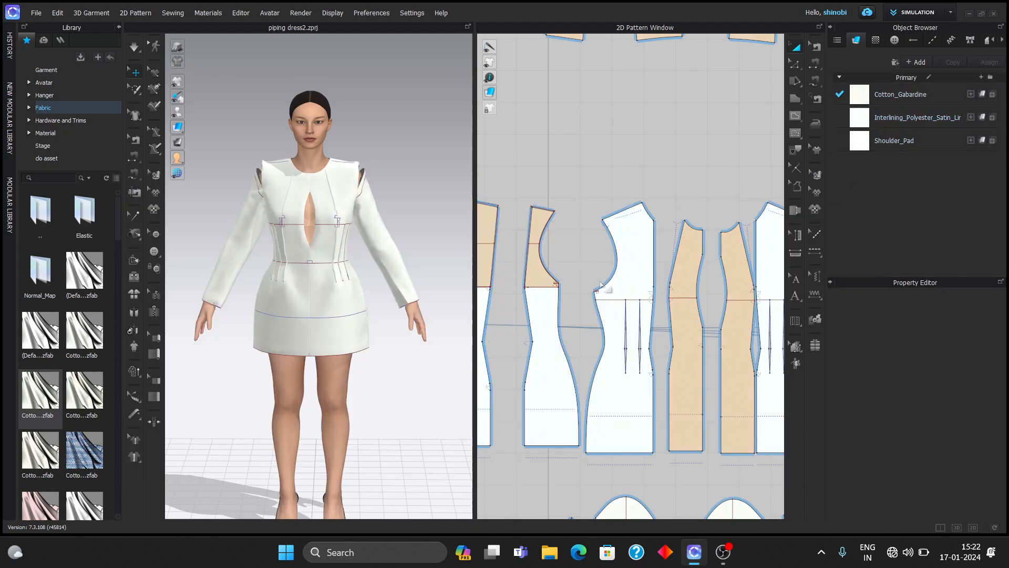
pyautogui.press('space')
pyautogui.moveTo(401, 281); pyautogui.dragTo(259, 270, button='right')
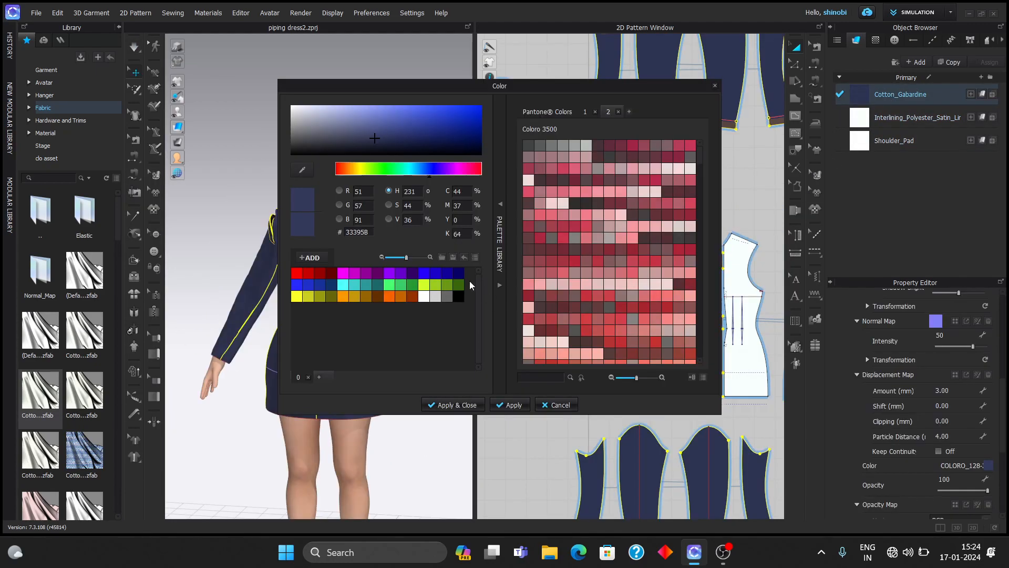
# - Recolour the Cotton_Gabardine fabric with a dark blue swatch from the Coloro 3500 palette
pyautogui.click(458, 273)
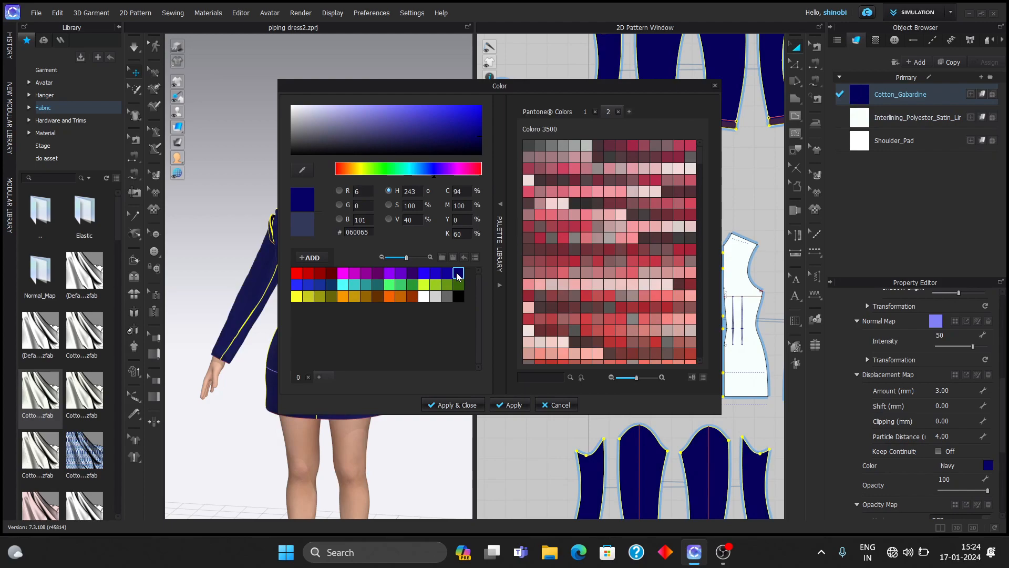
pyautogui.scroll(-10, 668, 316)
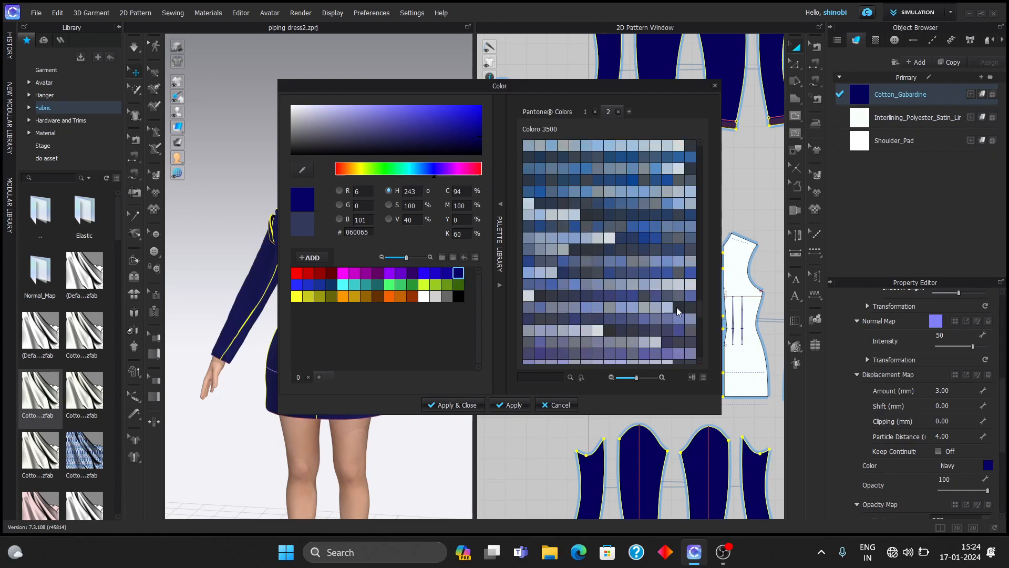
pyautogui.click(678, 308)
pyautogui.click(622, 331)
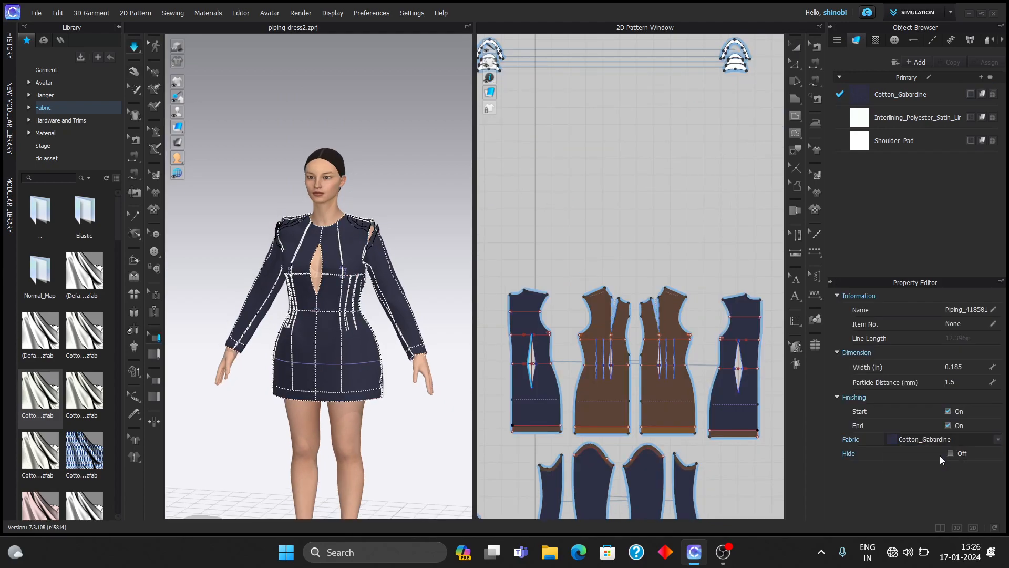
# - Assign the Cotton_Gabardine fabric to the piping on the outer back dart
pyautogui.click(738, 368)
pyautogui.click(994, 440)
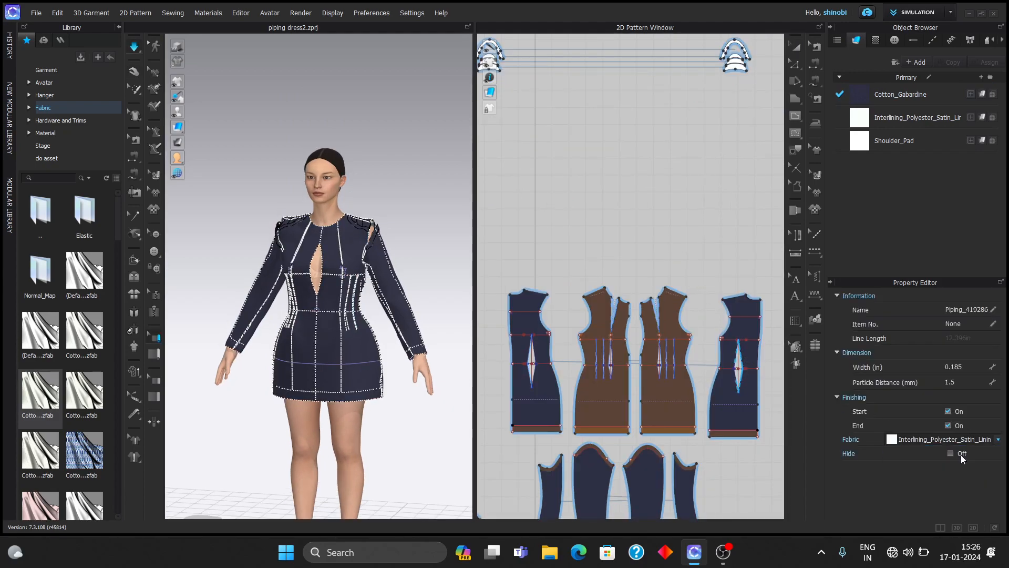
pyautogui.click(961, 455)
pyautogui.click(542, 229)
# - Sew the lining's centre-back edge below the back opening to the matching edge of the outer back piece
pyautogui.moveTo(434, 219); pyautogui.dragTo(238, 186, button='right')
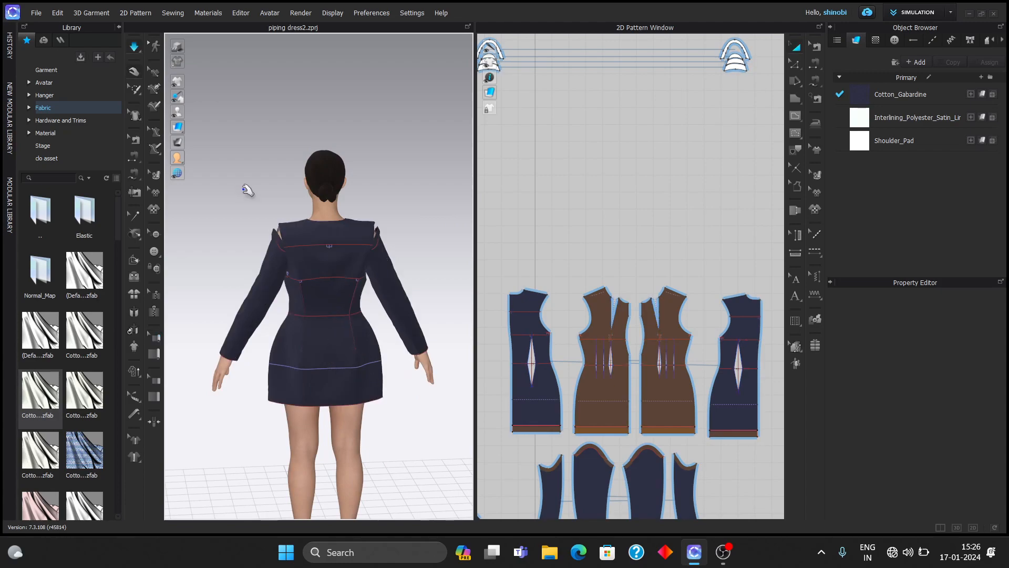
pyautogui.scroll(5, 338, 242)
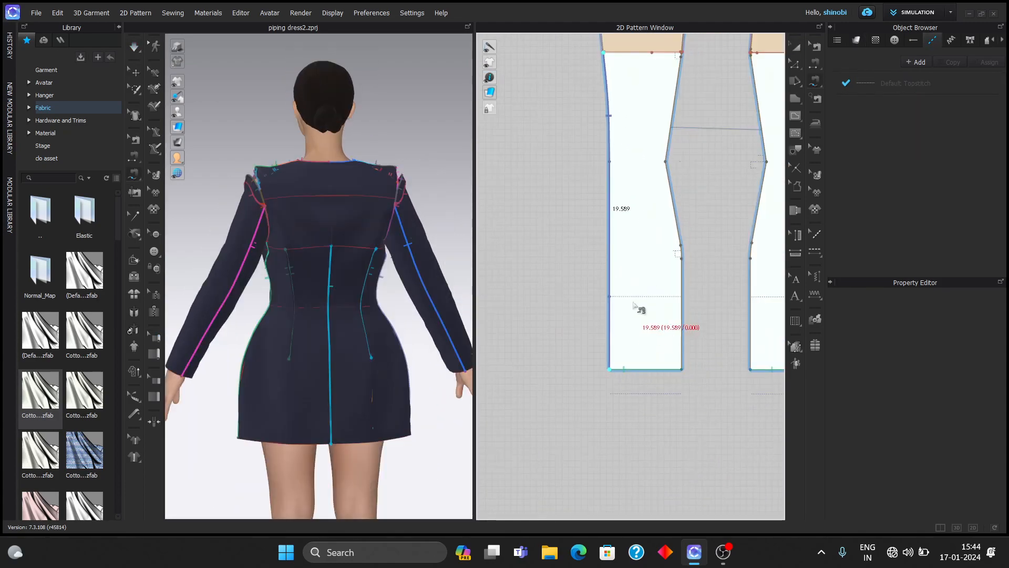
pyautogui.scroll(-8, 635, 306)
pyautogui.scroll(4, 575, 310)
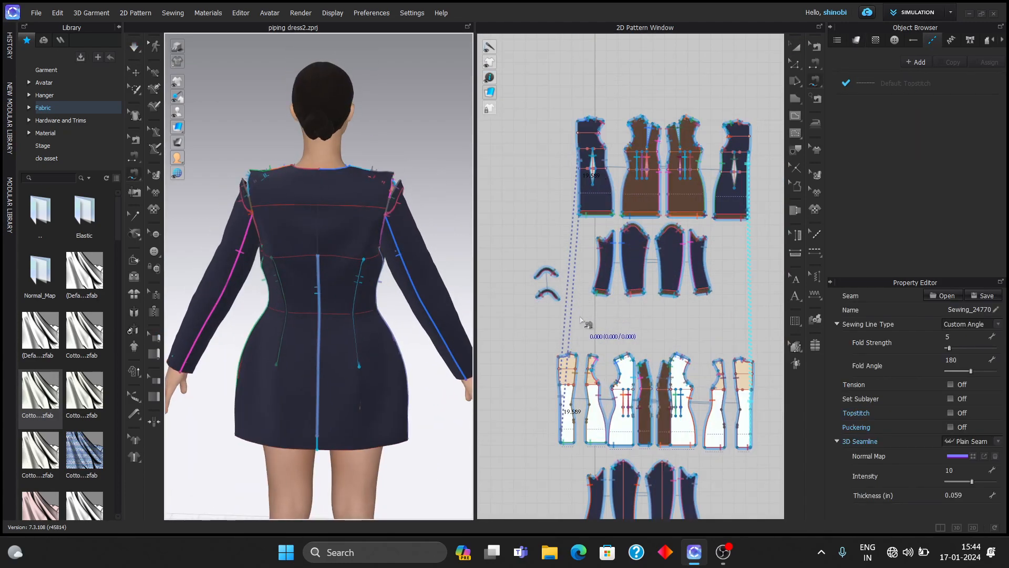
pyautogui.scroll(5, 582, 320)
pyautogui.scroll(6, 568, 364)
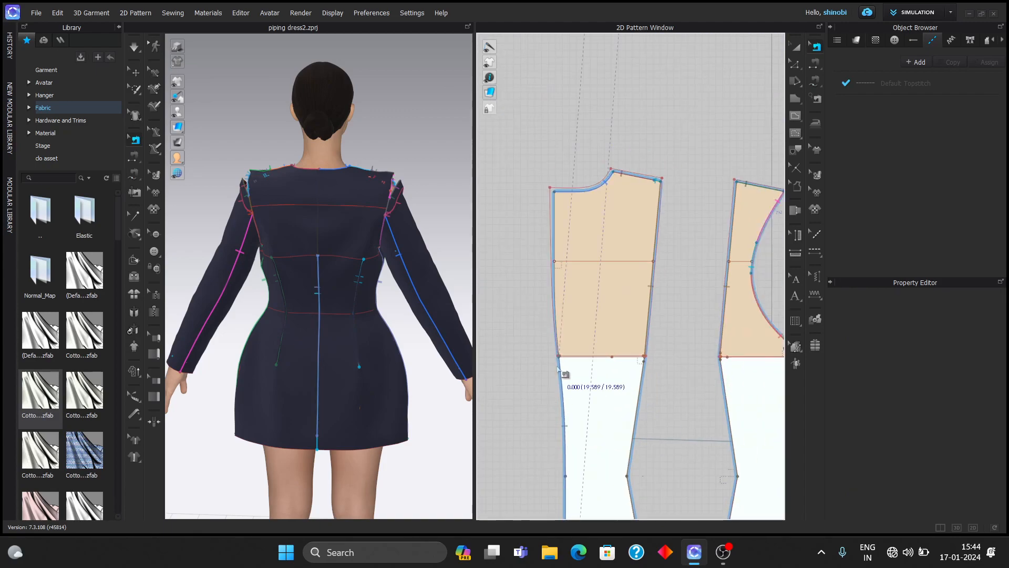
# - Adjust the centre-back sewing line along the outer back piece's edge and simulate the garment
pyautogui.scroll(-3, 565, 262)
pyautogui.scroll(-5, 581, 206)
pyautogui.scroll(6, 604, 228)
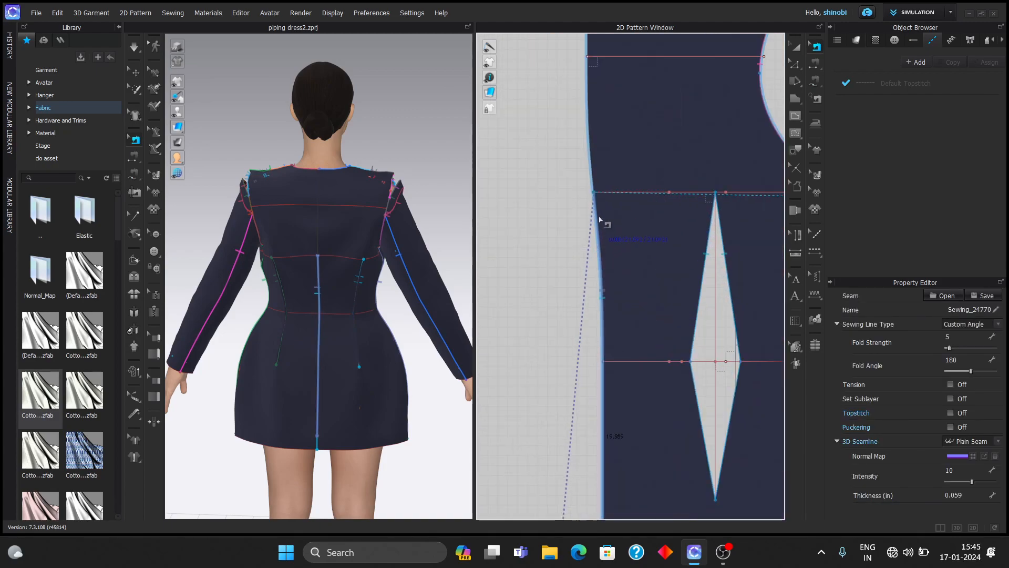
pyautogui.scroll(-2, 599, 263)
pyautogui.moveTo(594, 302); pyautogui.dragTo(587, 156)
pyautogui.scroll(4, 587, 160)
pyautogui.scroll(-8, 588, 169)
pyautogui.press('space')
pyautogui.press('space')
# - Add a zipper along both edges of the centre-back opening from the neckline to the underbust line and simulate
pyautogui.press('b')
pyautogui.scroll(4, 563, 343)
pyautogui.scroll(-4, 565, 295)
pyautogui.click(154, 311)
pyautogui.scroll(5, 334, 169)
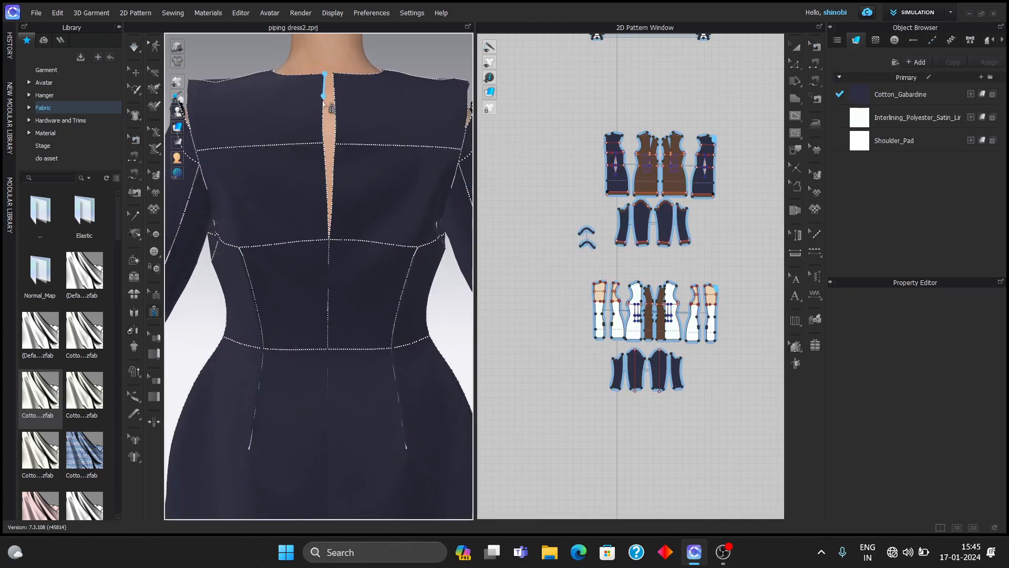
pyautogui.doubleClick(329, 241)
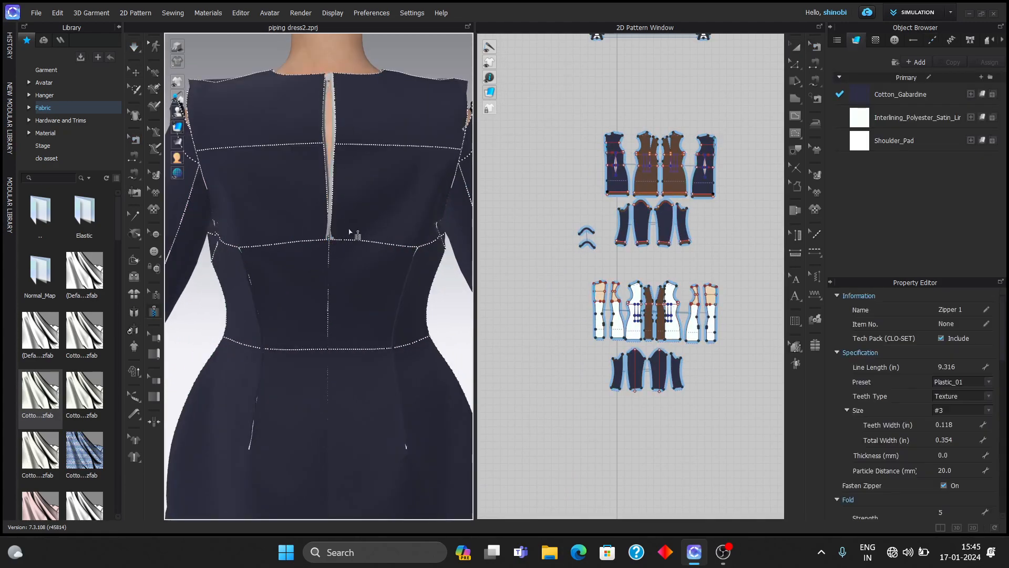
pyautogui.scroll(5, 347, 236)
pyautogui.scroll(-6, 347, 239)
pyautogui.press('space')
pyautogui.press('space')
# - Edit the centre-back zipper and simulate the garment to close the back opening
pyautogui.rightClick(328, 95)
pyautogui.click(155, 294)
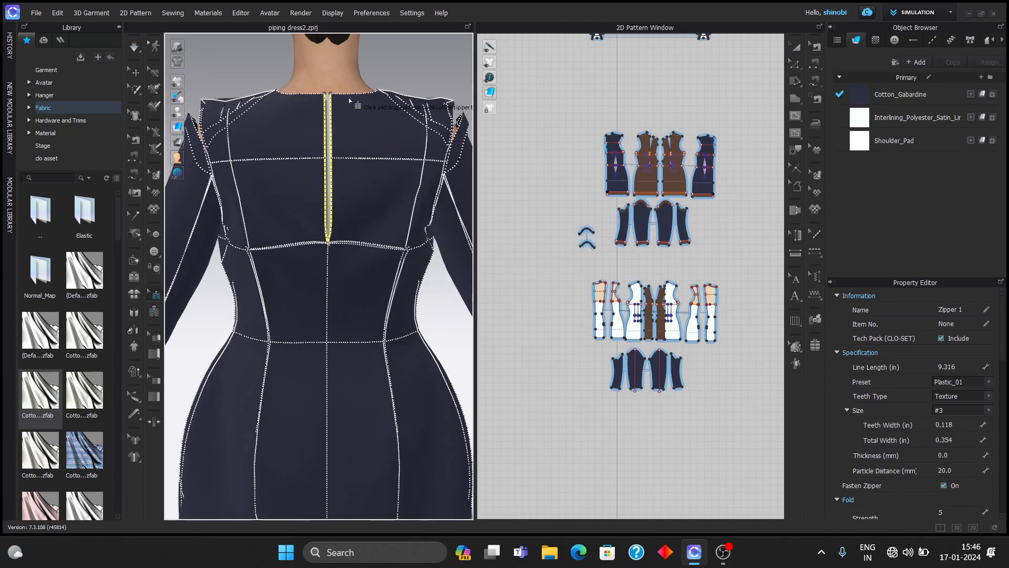
pyautogui.rightClick(332, 101)
pyautogui.click(390, 123)
pyautogui.scroll(5, 339, 256)
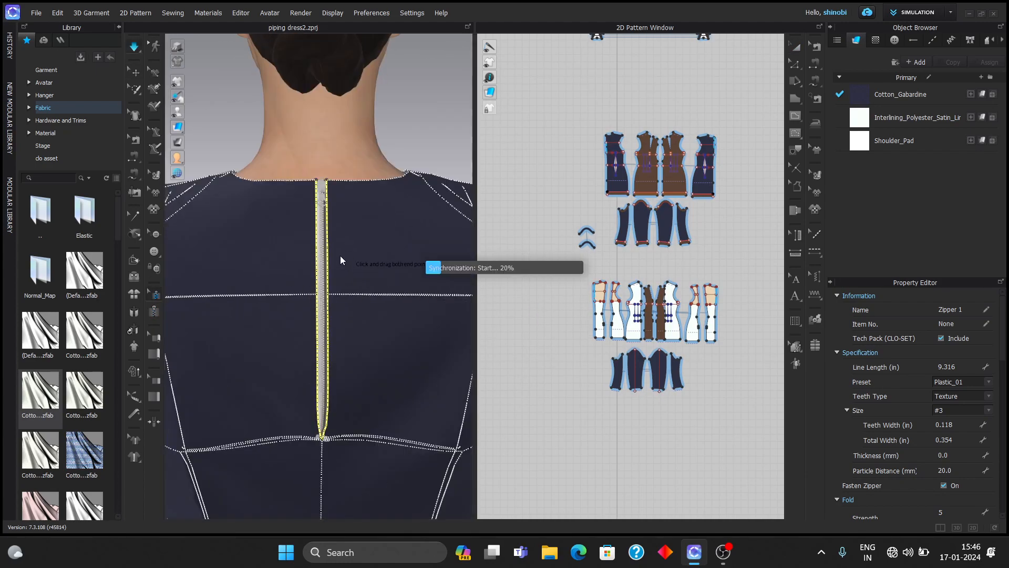
pyautogui.rightClick(333, 196)
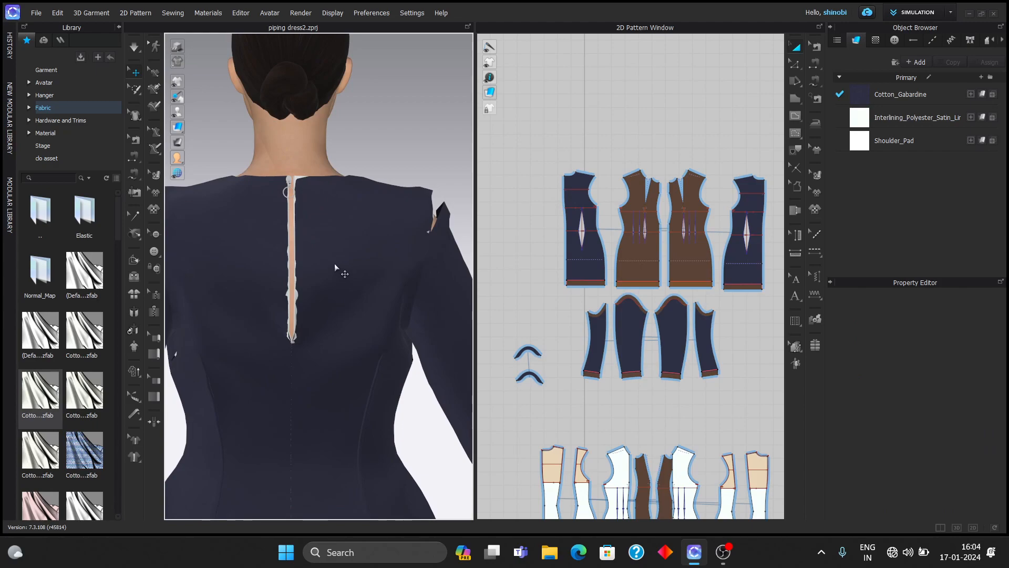
pyautogui.press('space')
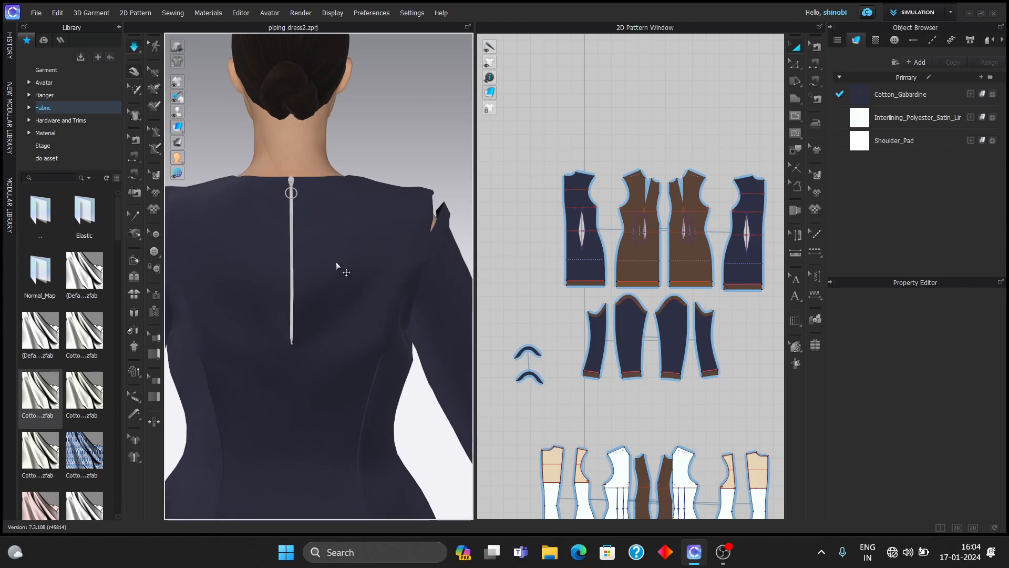
# - Examine the back zipper and the finished dress on the avatar from the front and side
pyautogui.scroll(2, 335, 340)
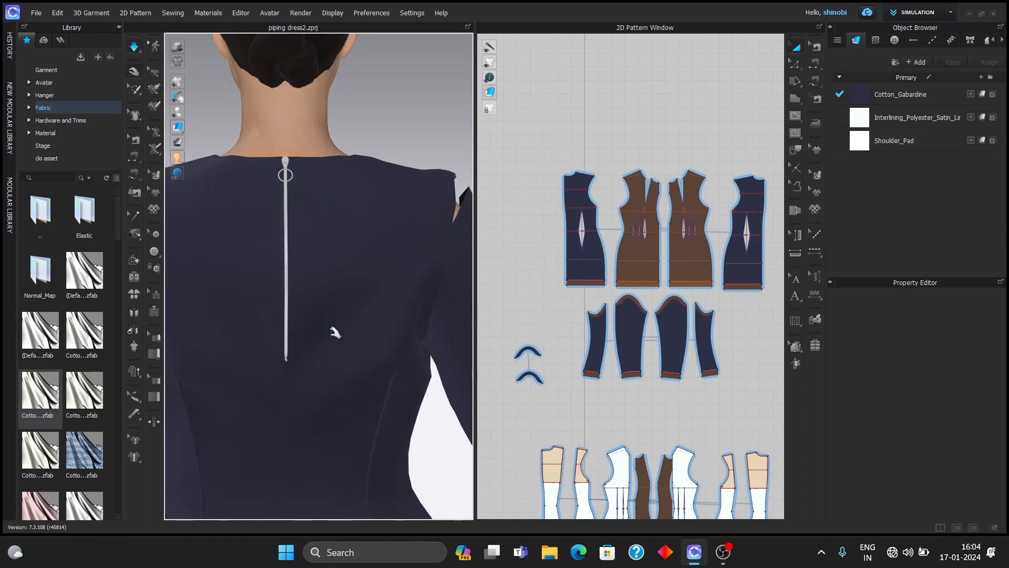
pyautogui.moveTo(351, 329)
pyautogui.mouseDown(button='right')
pyautogui.moveTo(379, 328)
pyautogui.moveTo(339, 345)
pyautogui.mouseUp(button='right')
pyautogui.scroll(-5, 350, 340)
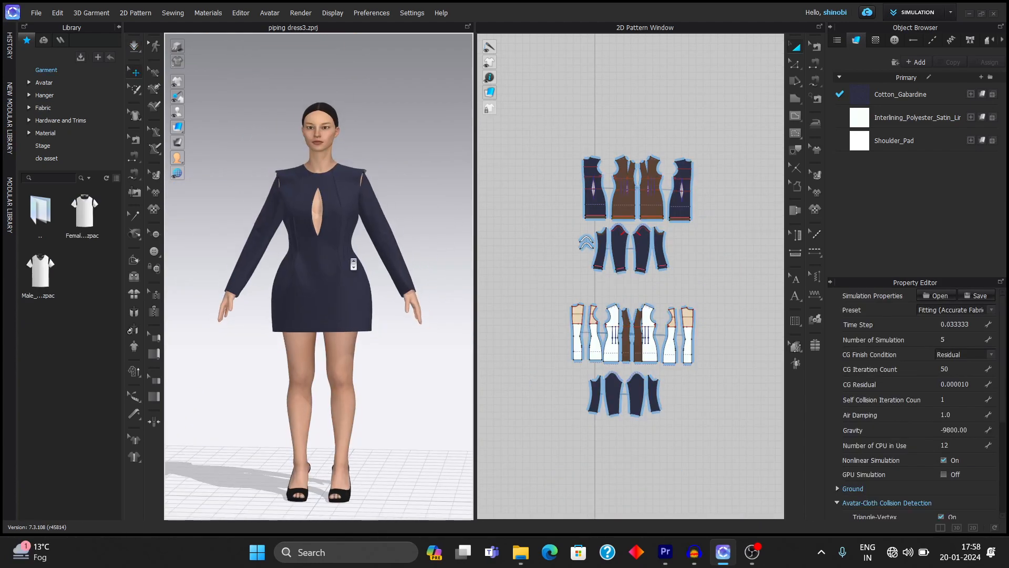
pyautogui.scroll(3, 354, 264)
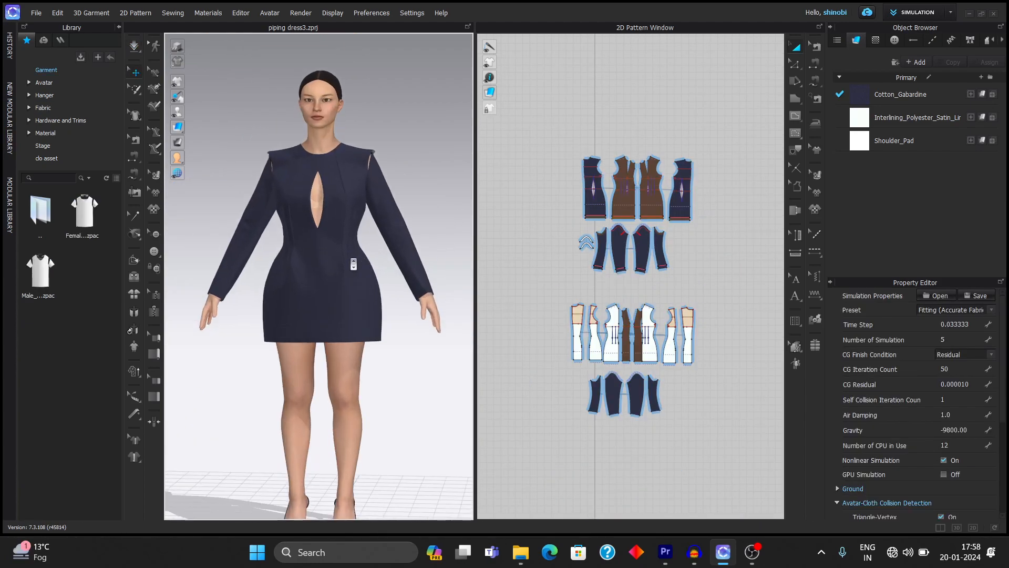
pyautogui.scroll(2, 353, 264)
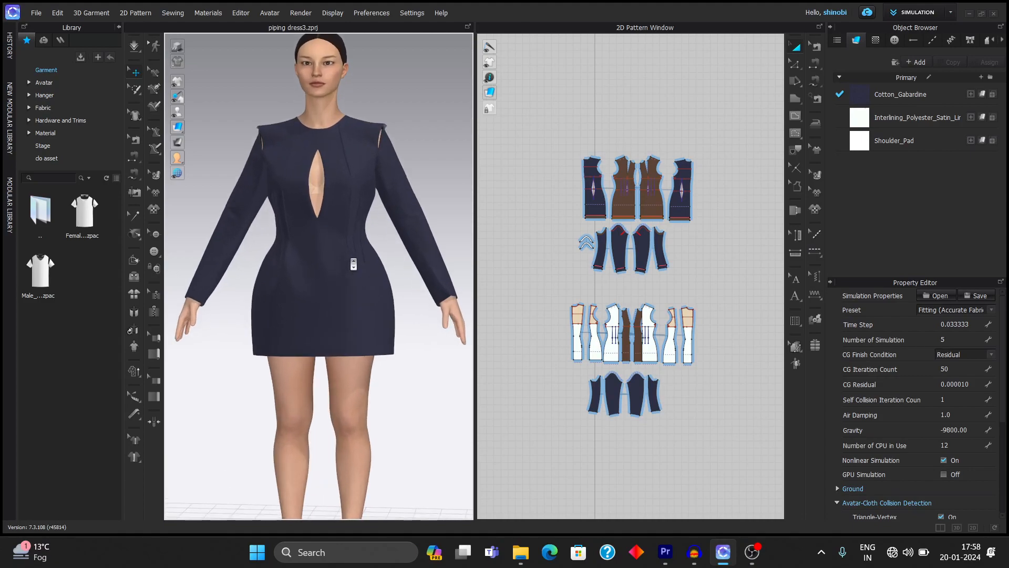
pyautogui.moveTo(353, 258); pyautogui.dragTo(179, 254, button='right')
pyautogui.scroll(-3, 305, 262)
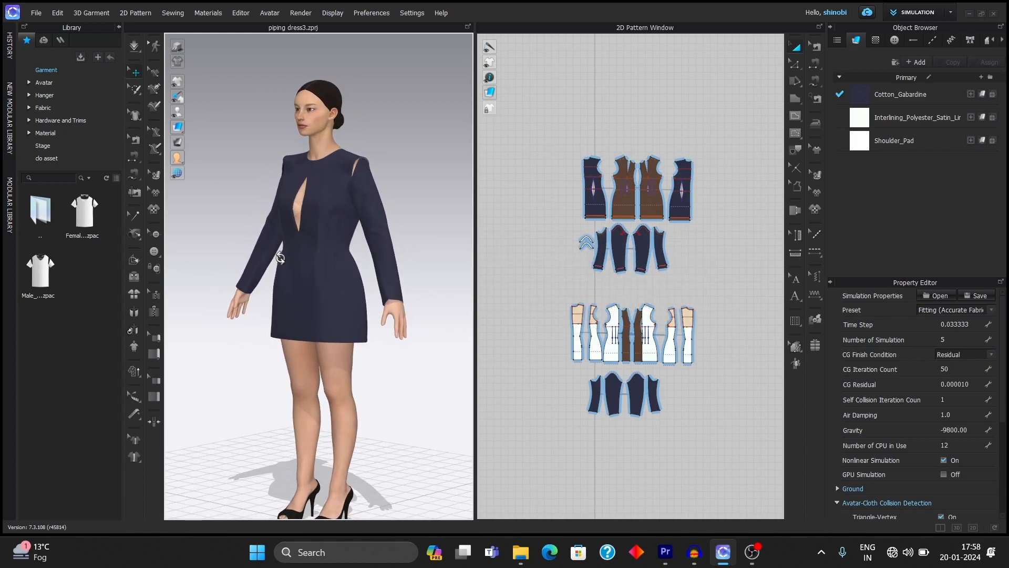